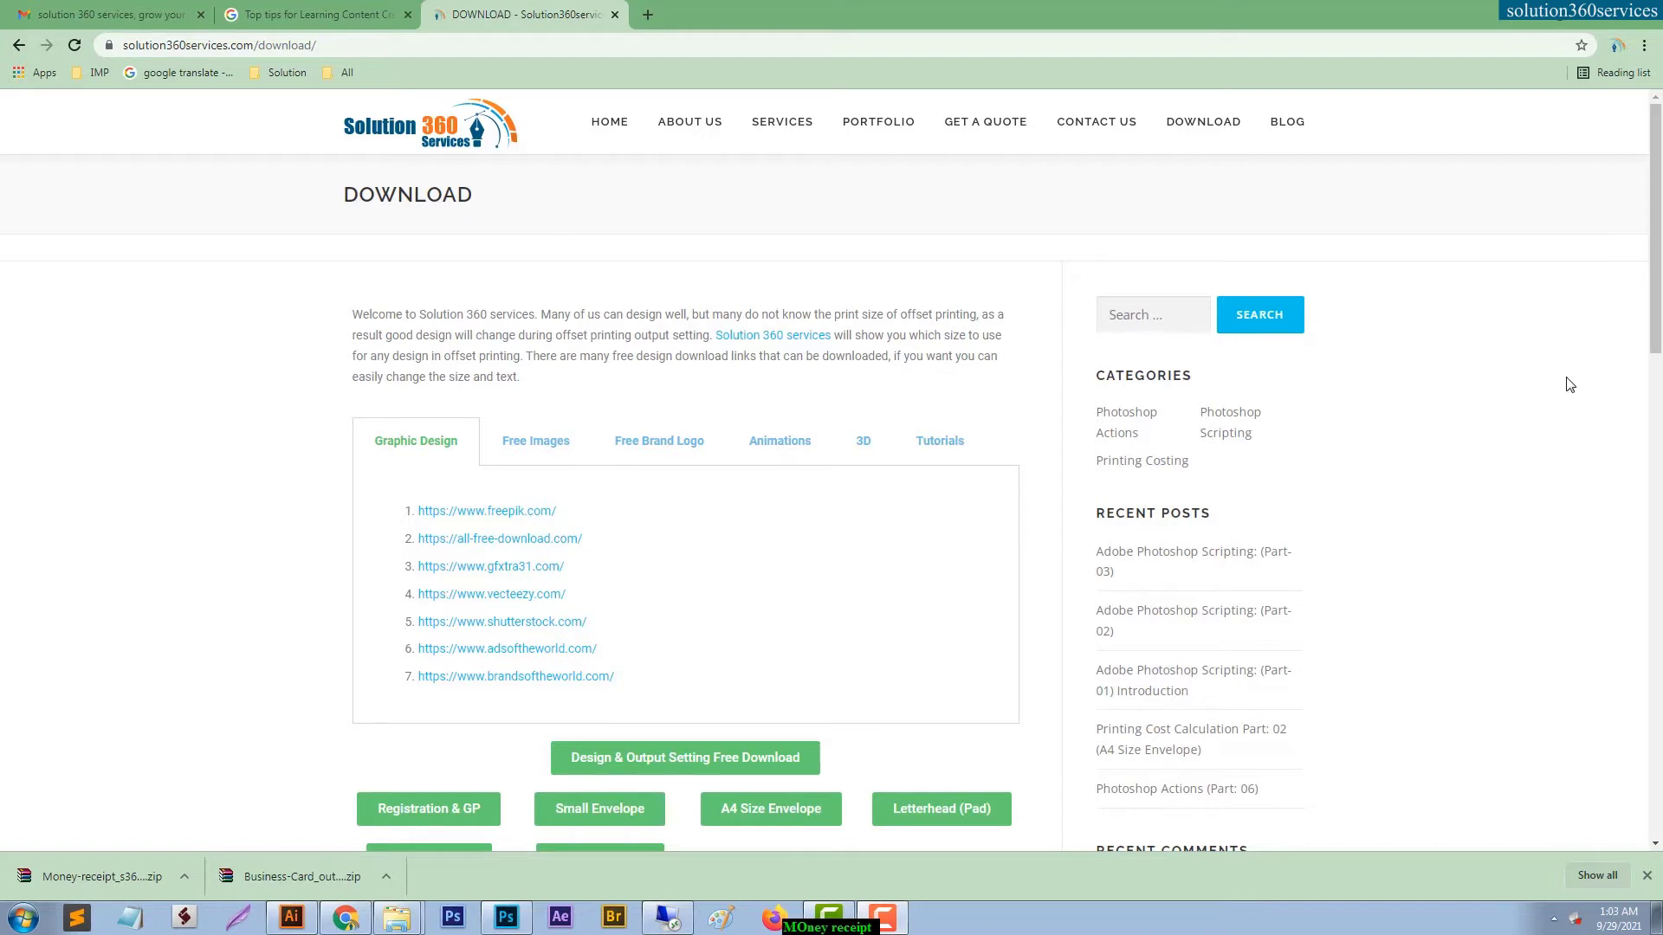
Download the Money Receipt design zip from the Solution 360 page and show it in its folder.
{"action": "mouse_move", "coordinate": [1656, 282]}
{"action": "left_mouse_down"}
{"action": "mouse_move", "coordinate": [1658, 467]}
{"action": "mouse_move", "coordinate": [1625, 265]}
{"action": "left_mouse_up"}
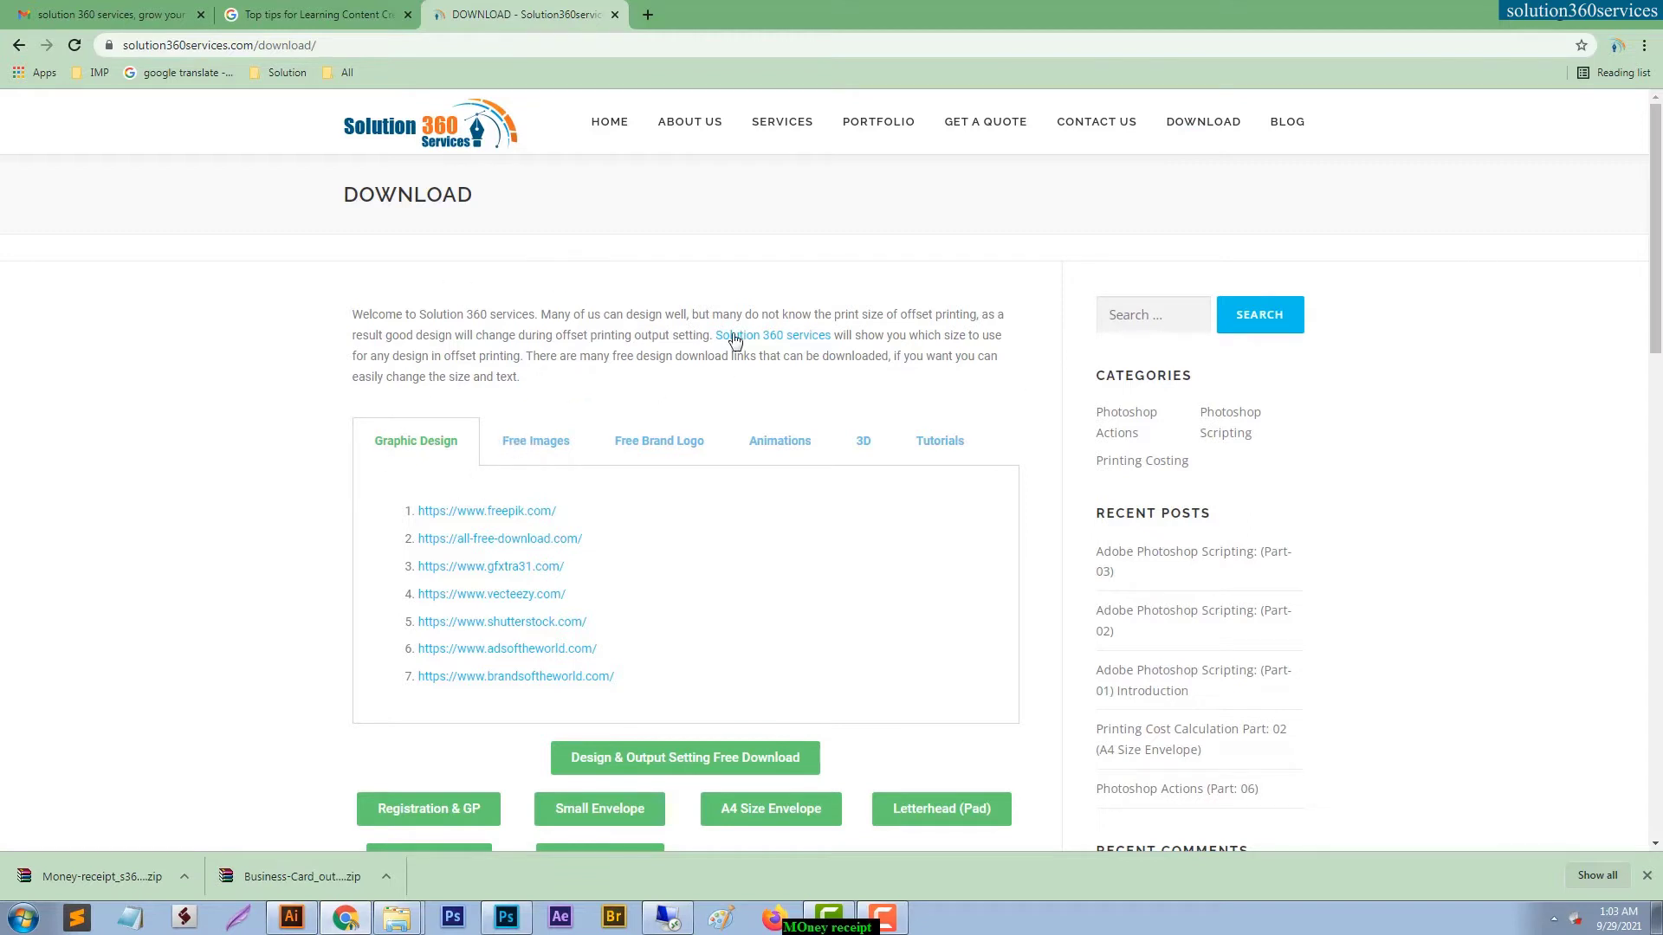
{"action": "mouse_move", "coordinate": [1654, 216]}
{"action": "left_mouse_down"}
{"action": "mouse_move", "coordinate": [1639, 370]}
{"action": "mouse_move", "coordinate": [1633, 327]}
{"action": "left_mouse_up"}
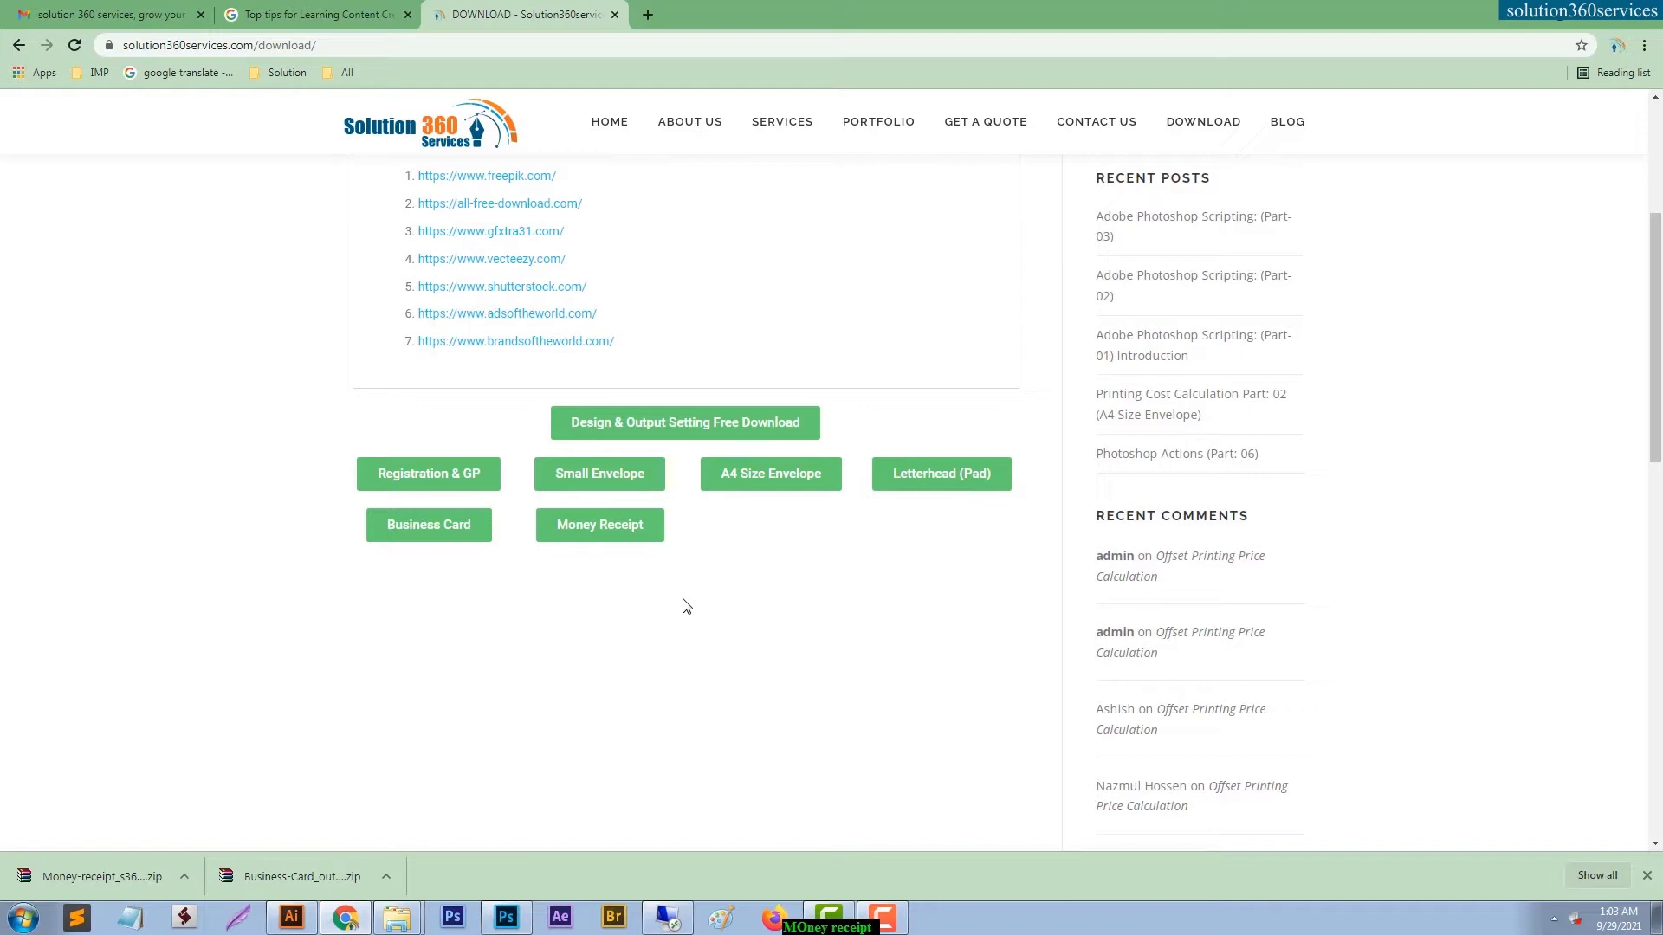
{"action": "left_click", "coordinate": [587, 533]}
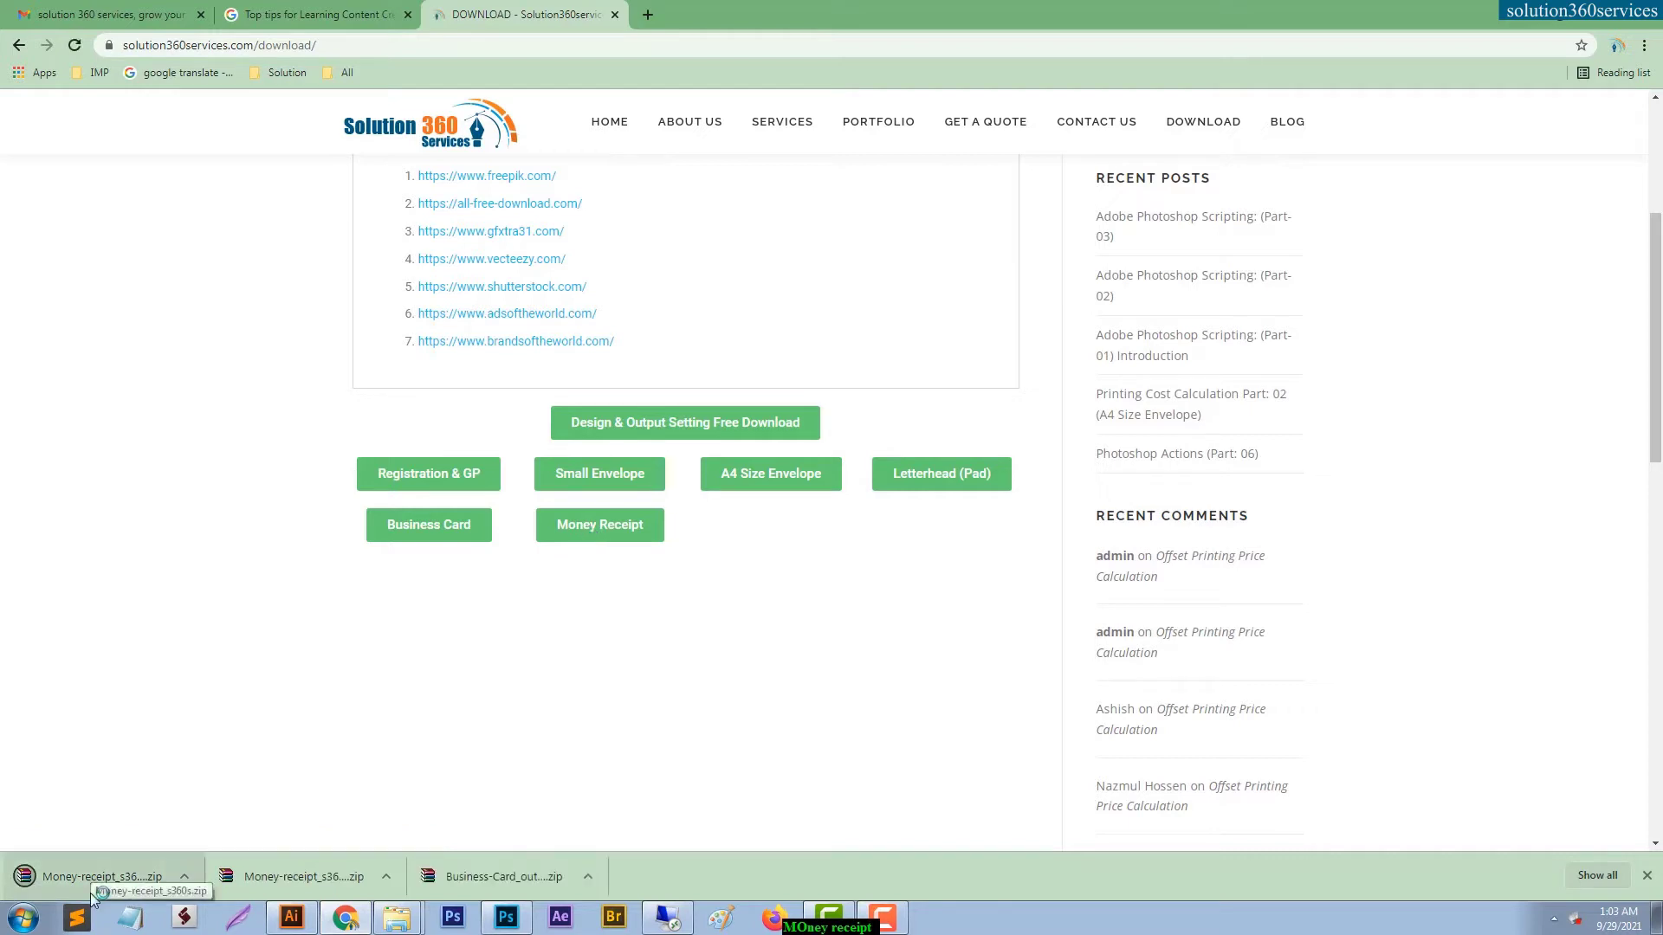
{"action": "left_click", "coordinate": [182, 874]}
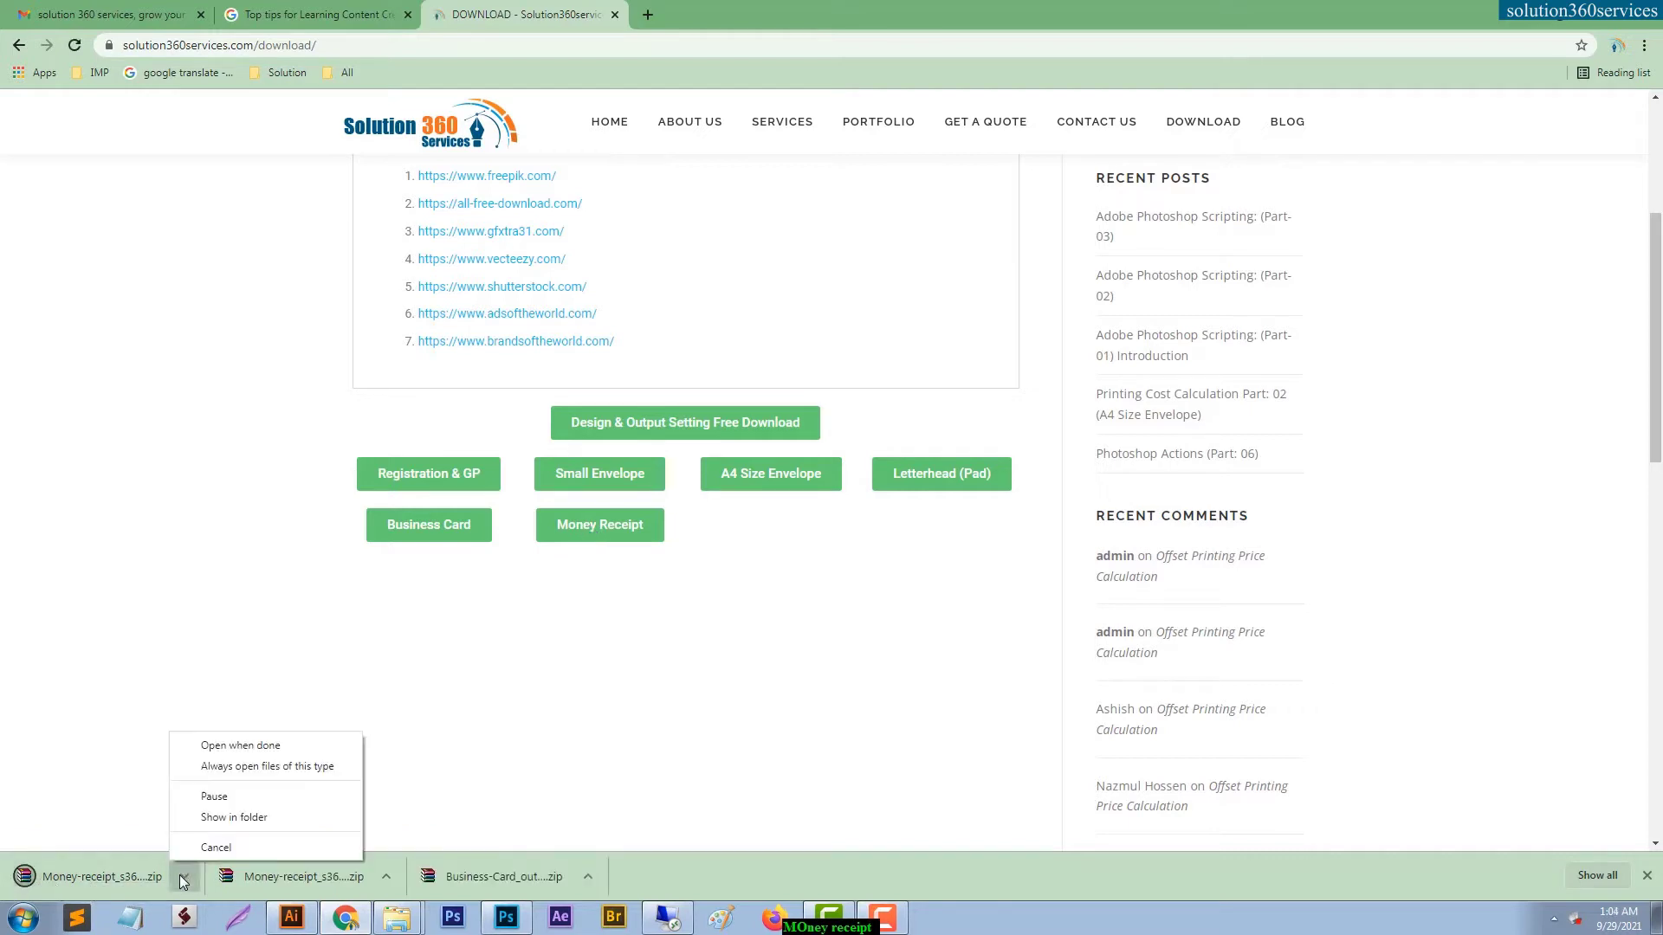
{"action": "left_click", "coordinate": [223, 822]}
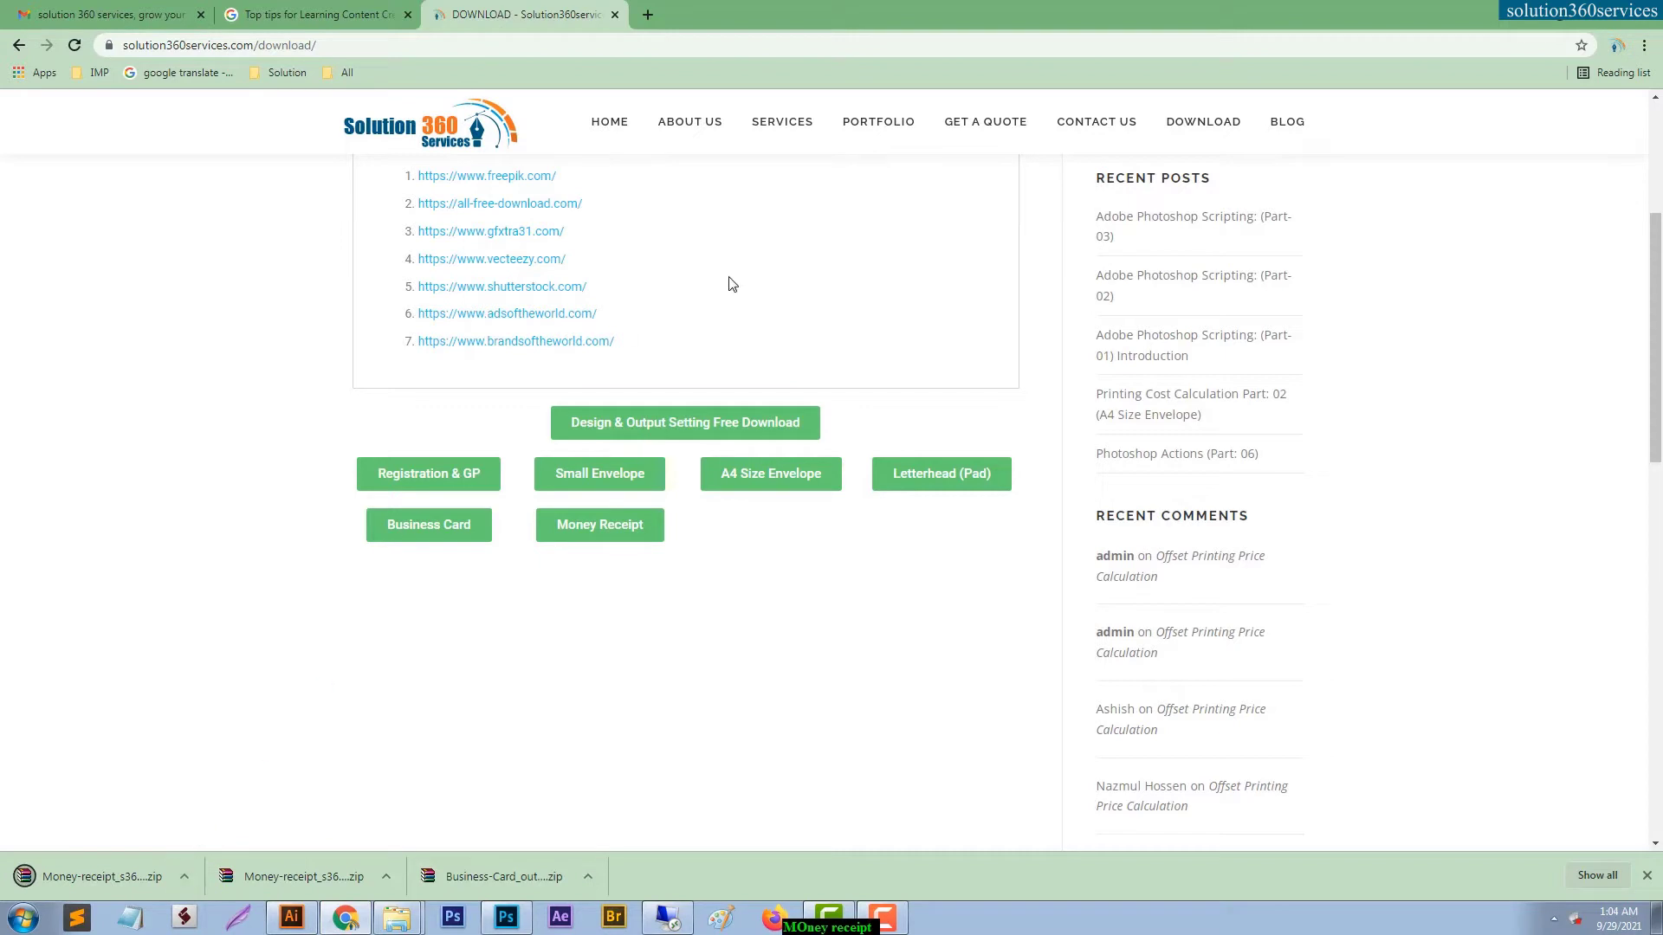
{"action": "left_click", "coordinate": [407, 916]}
Extract the Money-receipt zip in Downloads and open Money receipt_s360s.ai in Illustrator.
{"action": "left_click", "coordinate": [403, 877]}
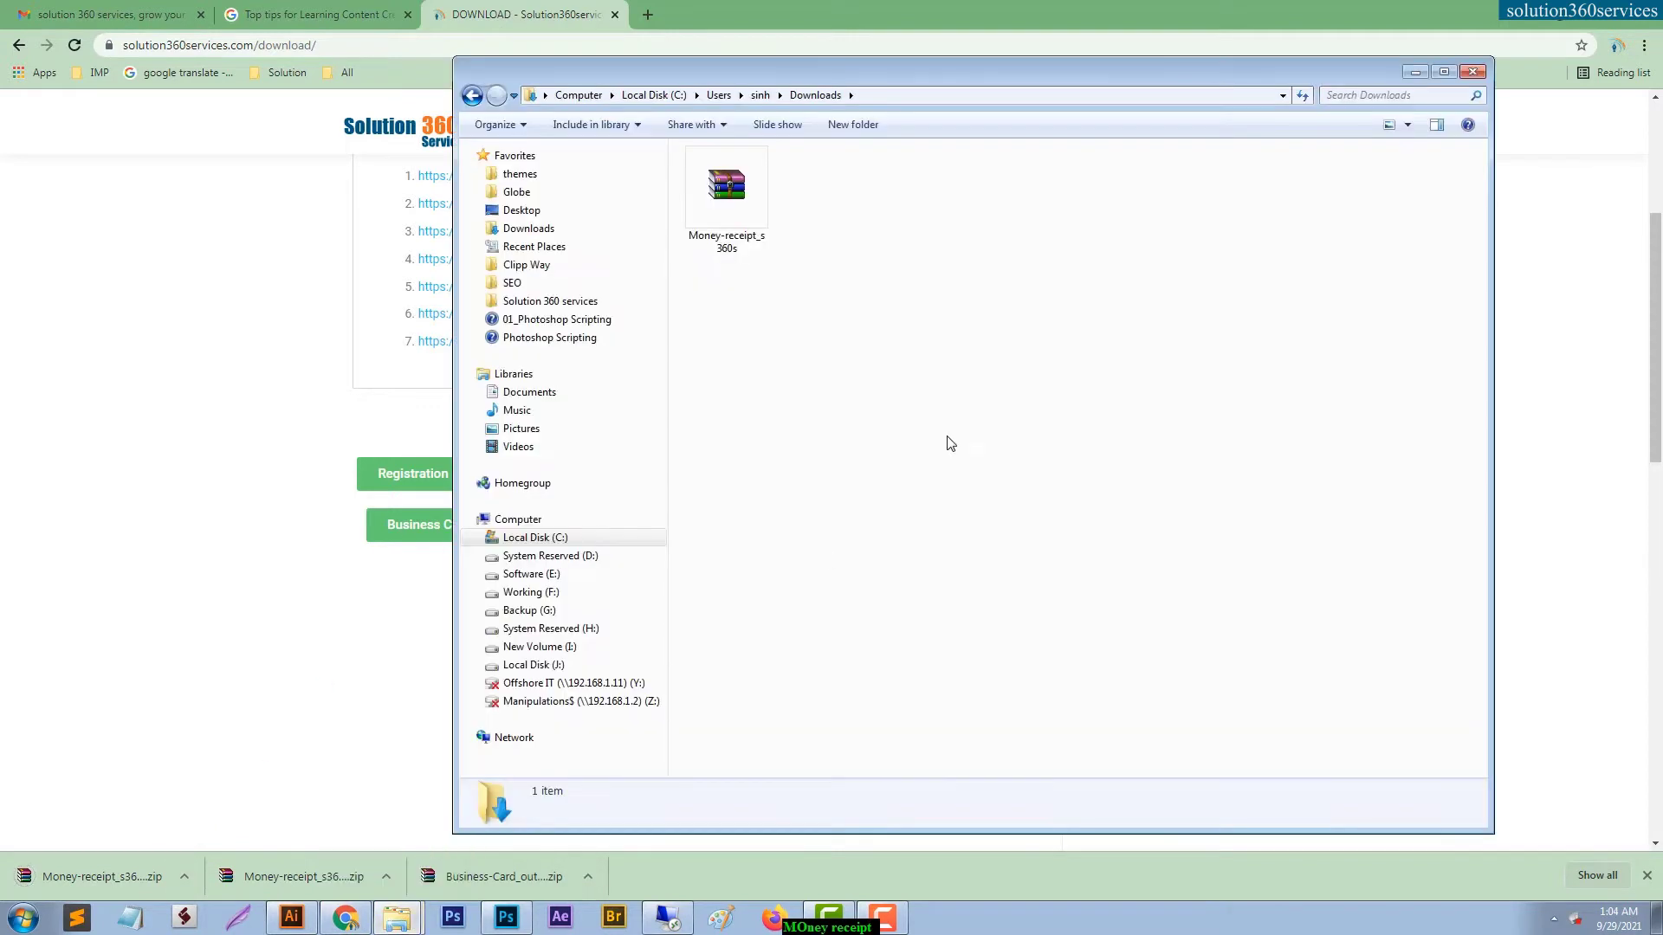
{"action": "left_click", "coordinate": [738, 192]}
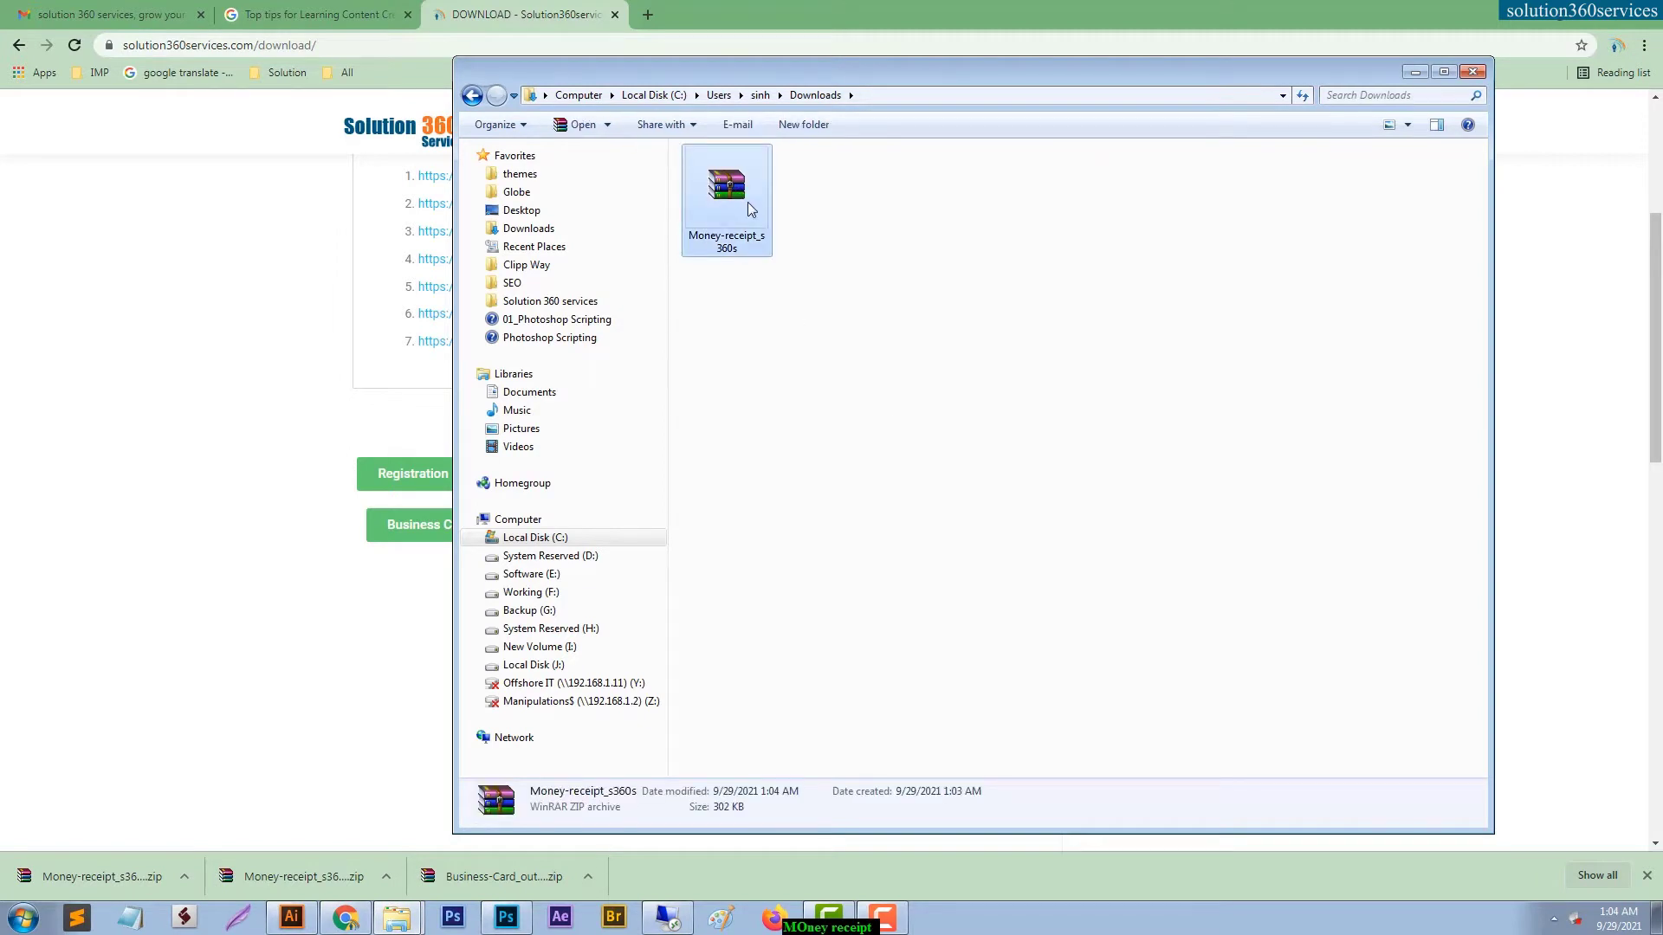
{"action": "right_click", "coordinate": [738, 187]}
{"action": "left_click", "coordinate": [836, 234]}
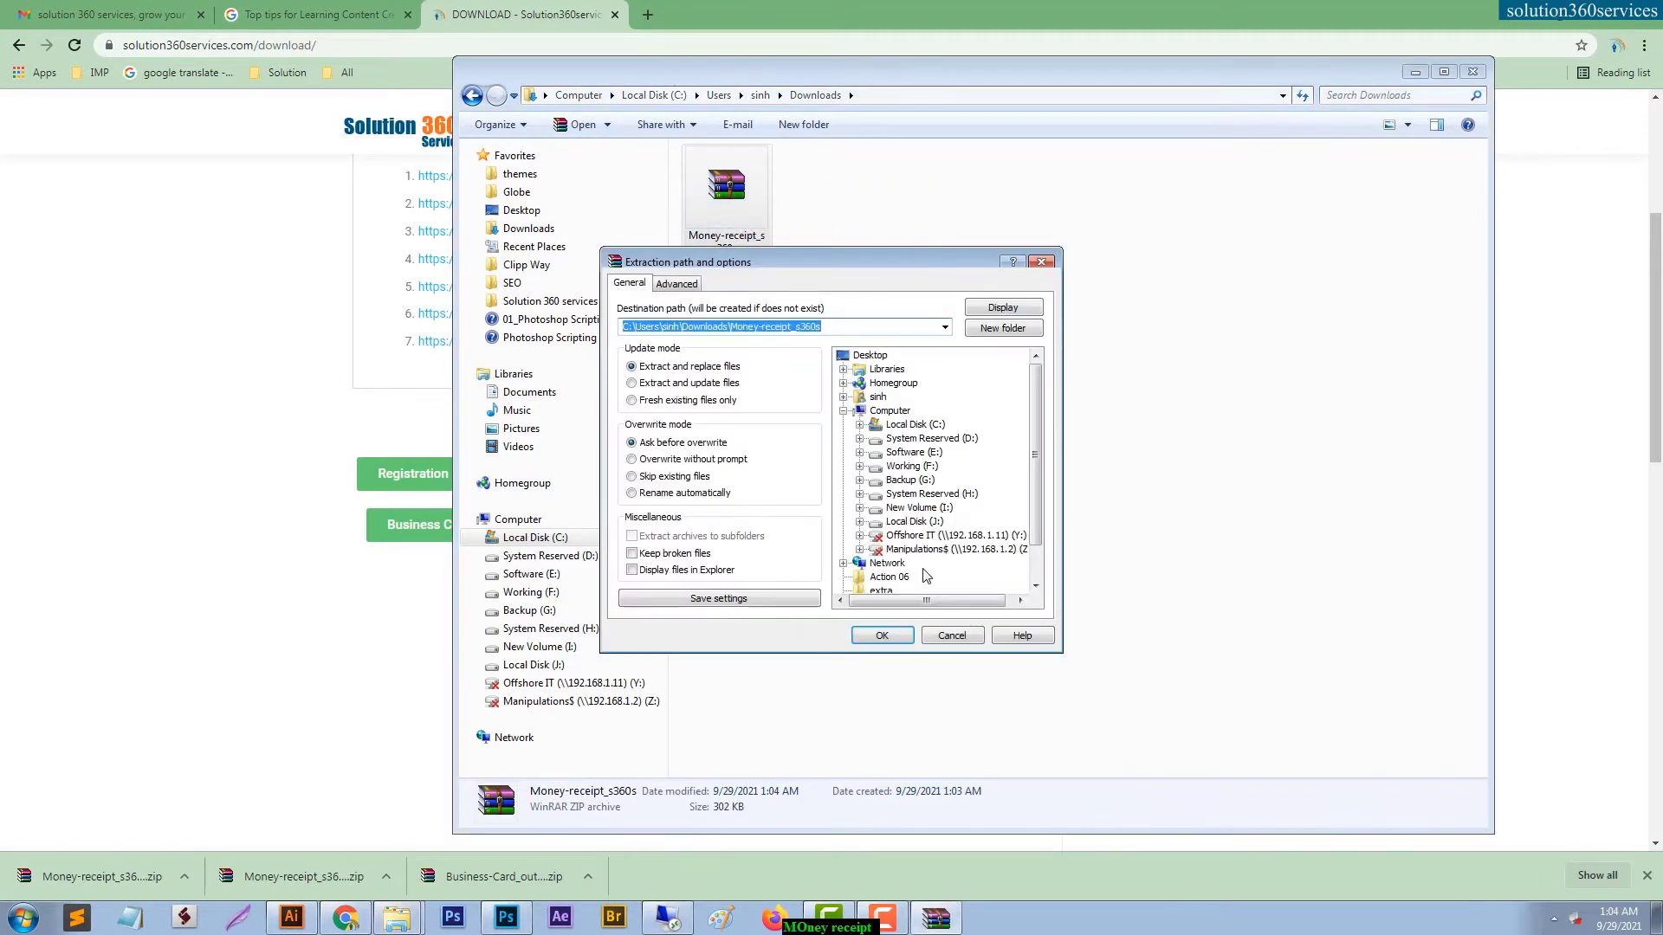
{"action": "left_click", "coordinate": [892, 635]}
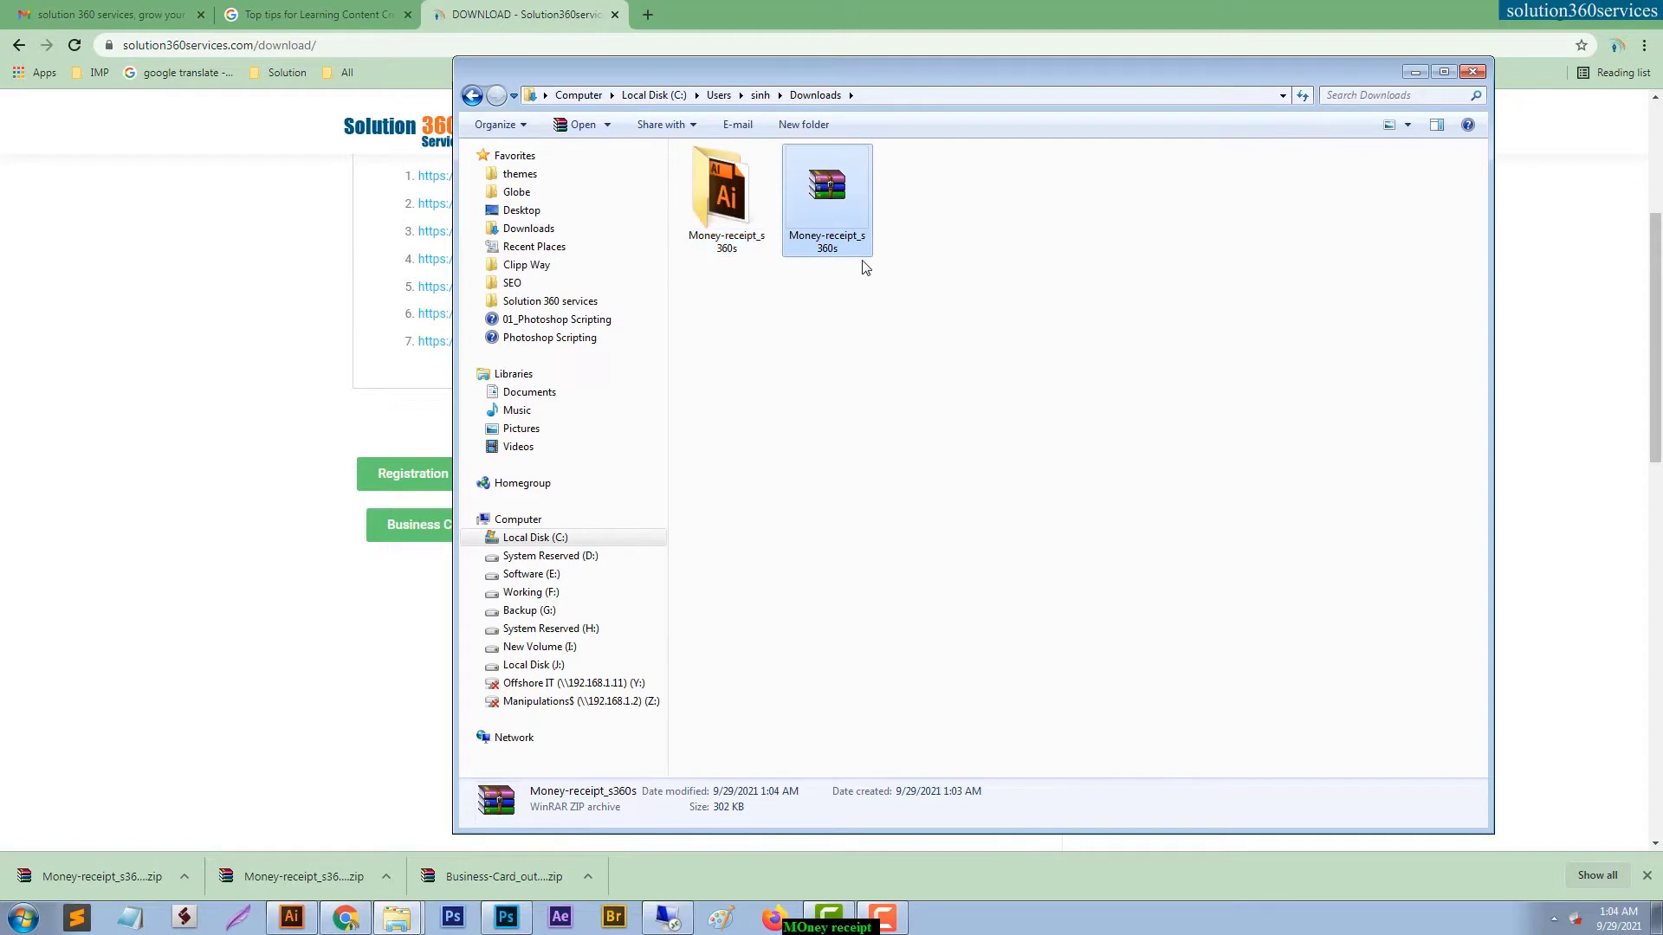
{"action": "double_click", "coordinate": [727, 186]}
{"action": "double_click", "coordinate": [752, 177]}
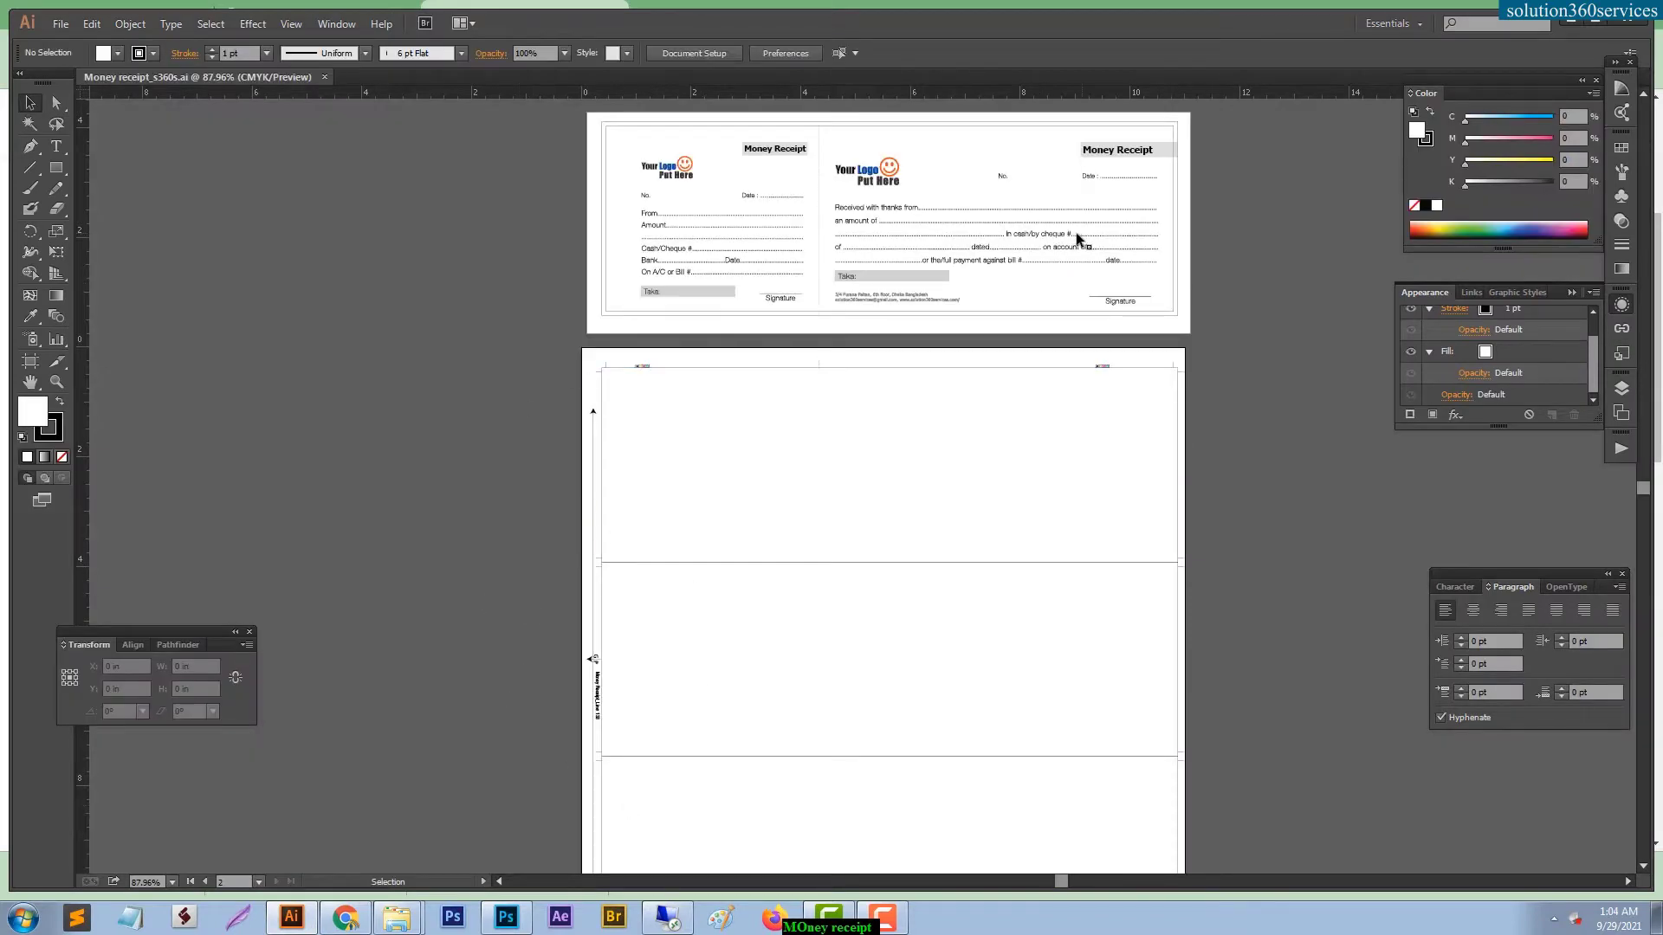
Zoom the receipt artwork in to 200%.
{"action": "scroll", "coordinate": [1073, 381], "scroll_direction": "up", "scroll_amount": 3}
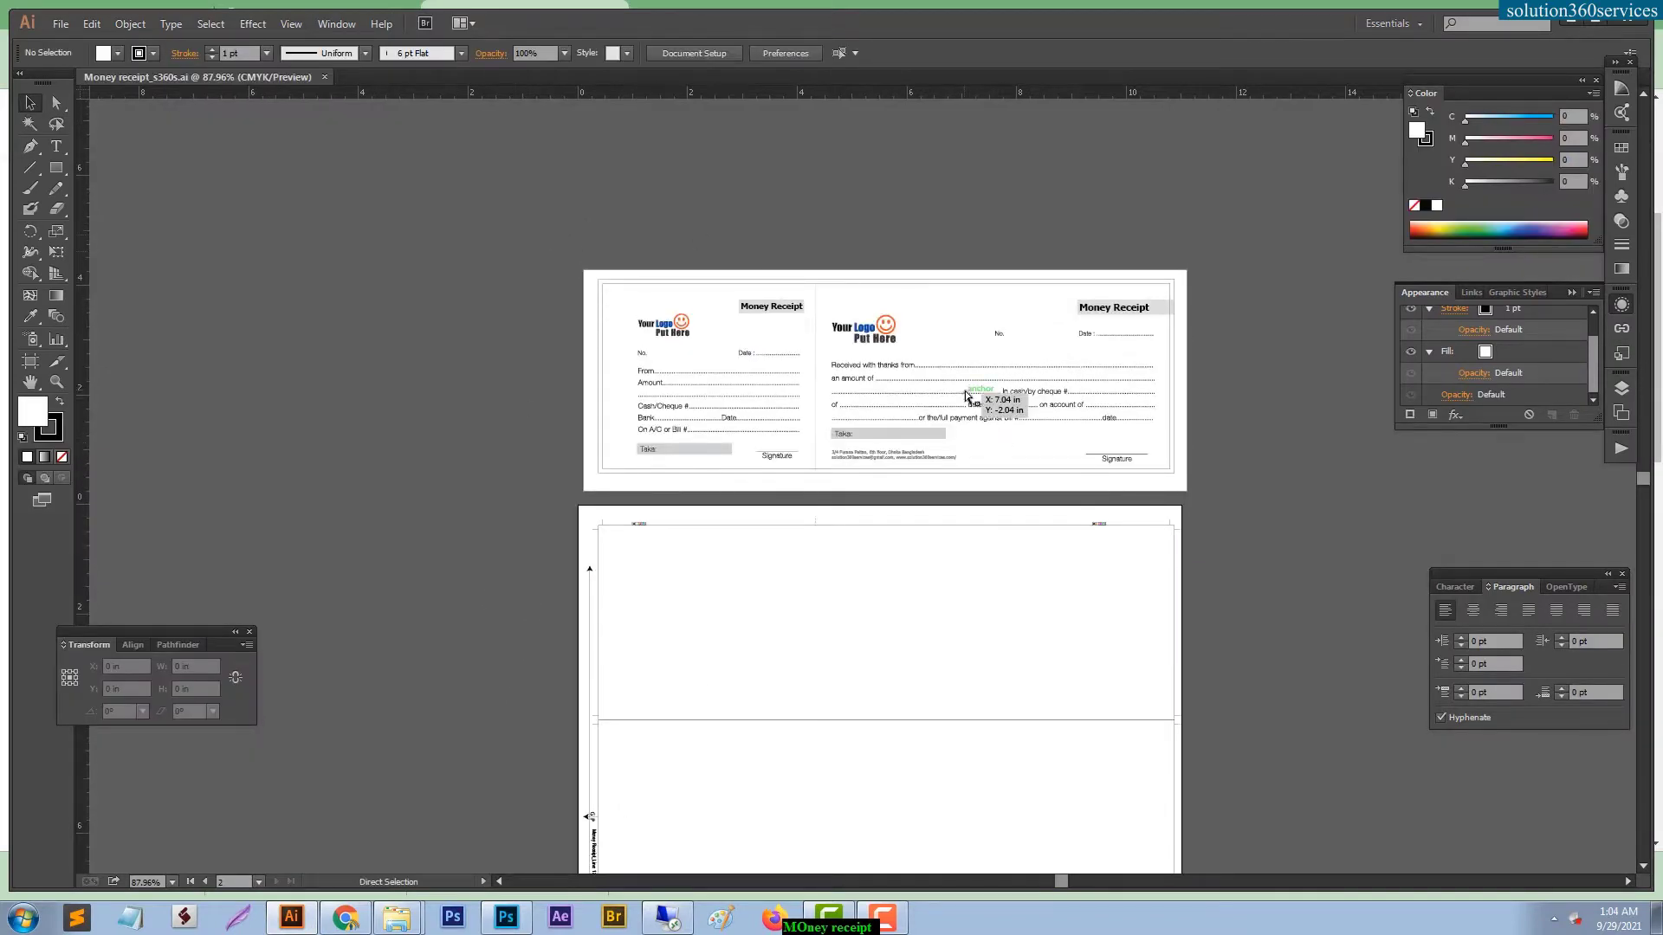
{"action": "key", "text": "ctrl+1"}
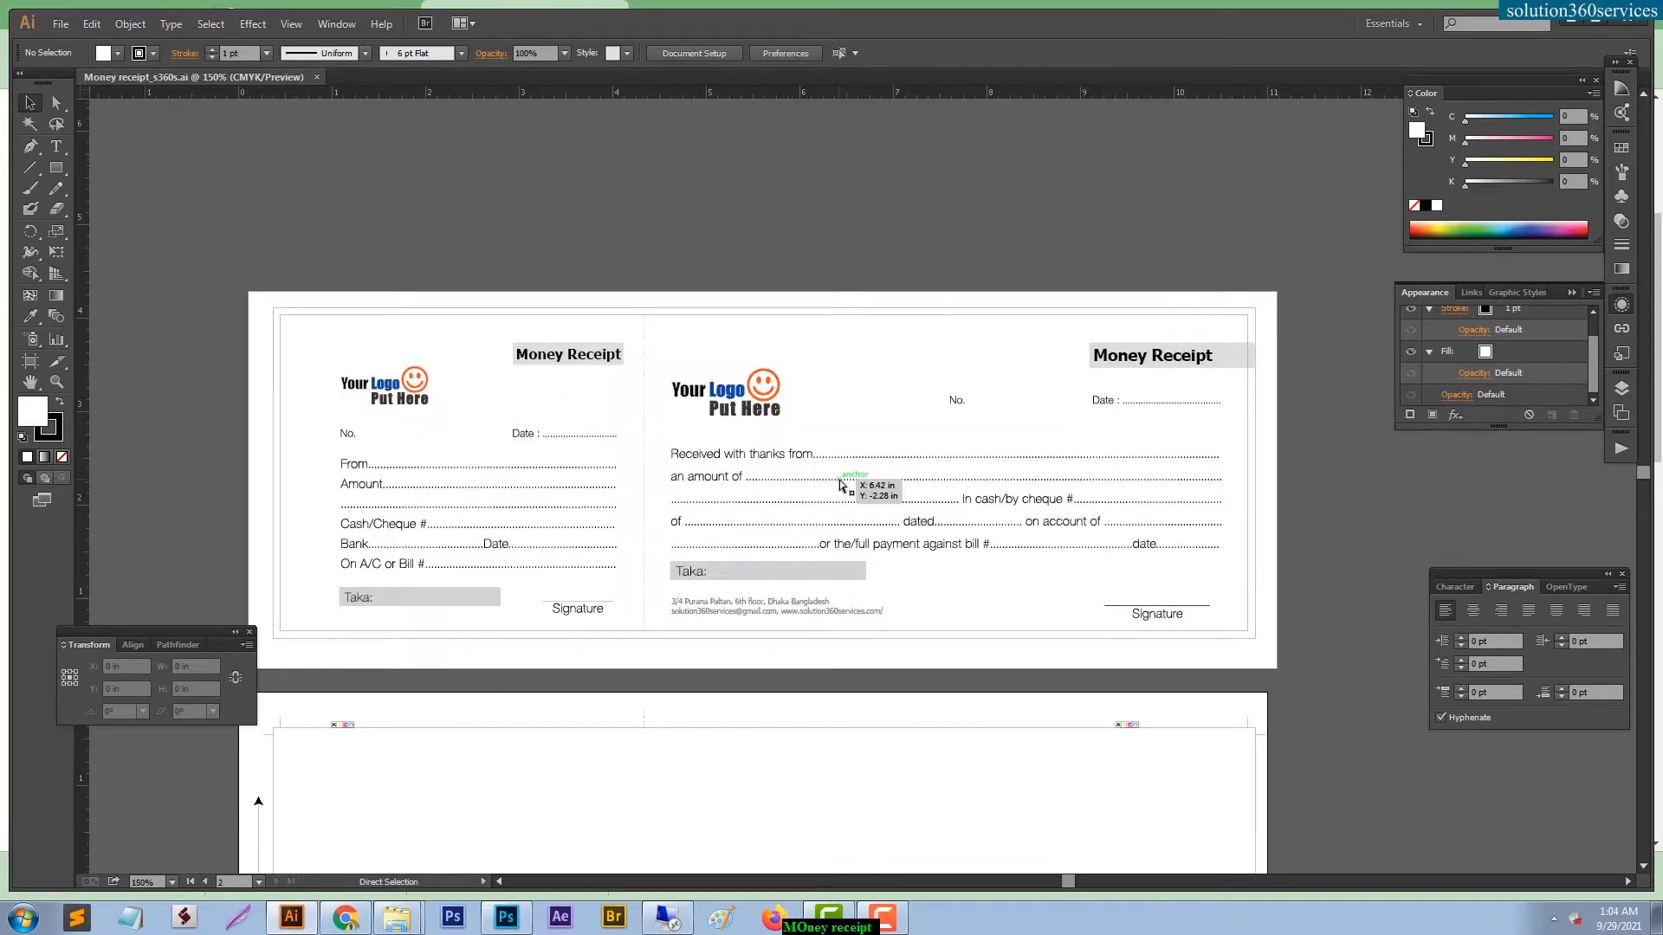
{"action": "left_click", "coordinate": [844, 477]}
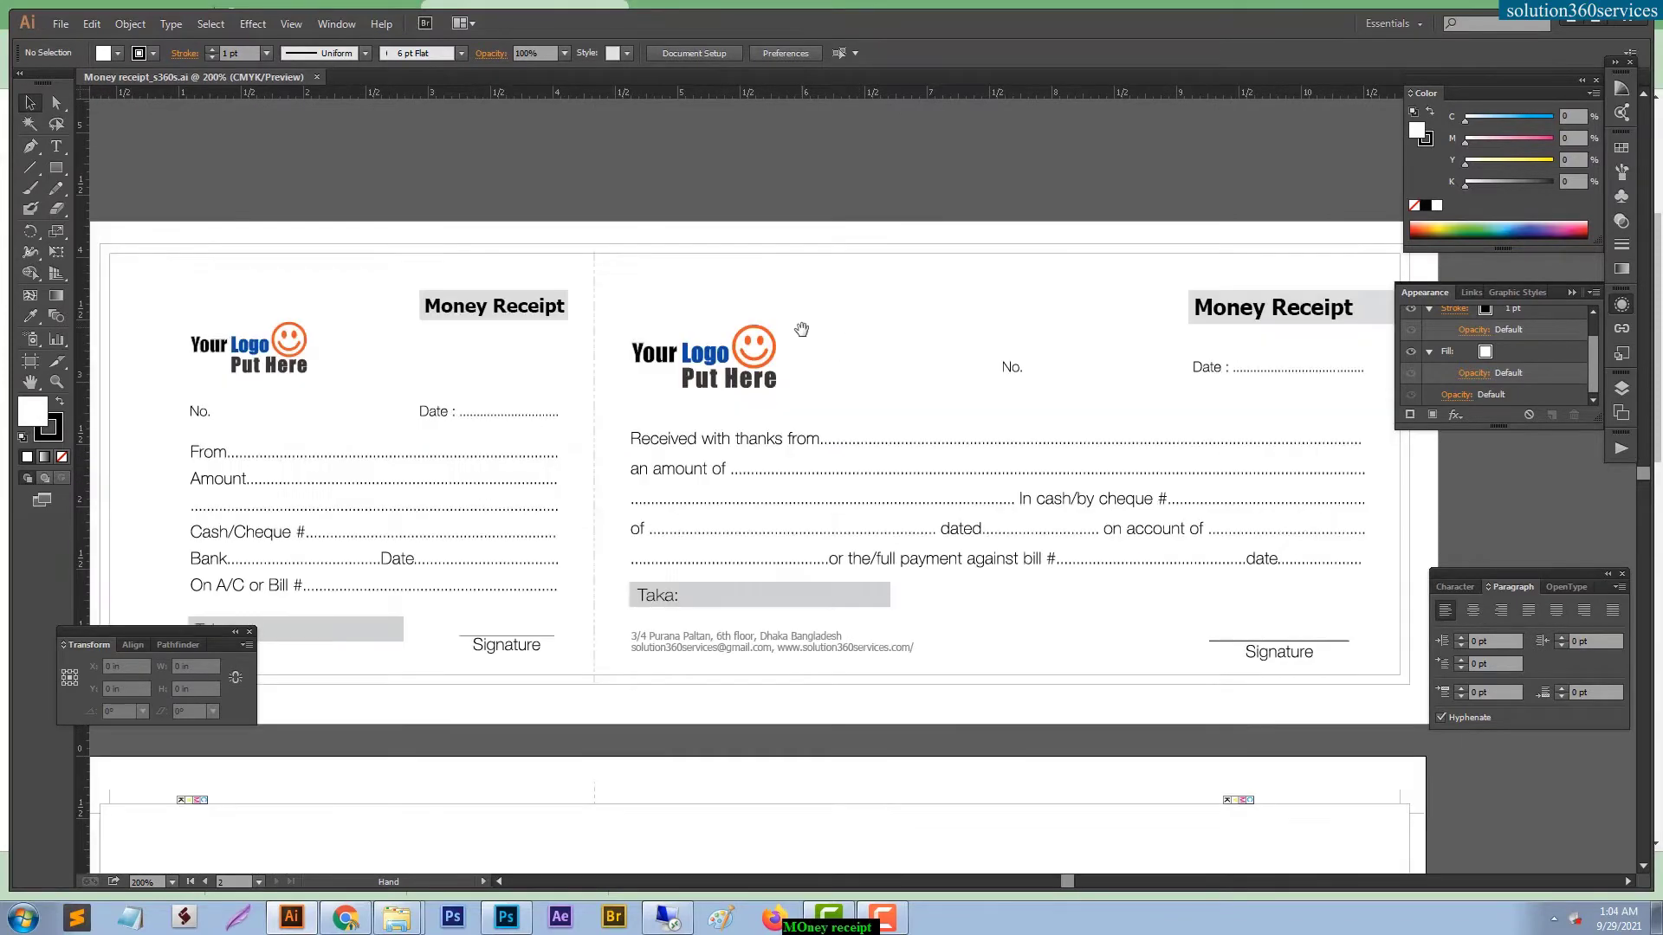
{"action": "left_click", "coordinate": [797, 323]}
Ungroup the receipt artwork twice to reach its individual objects.
{"action": "key", "text": "ctrl+a"}
{"action": "left_click", "coordinate": [879, 268]}
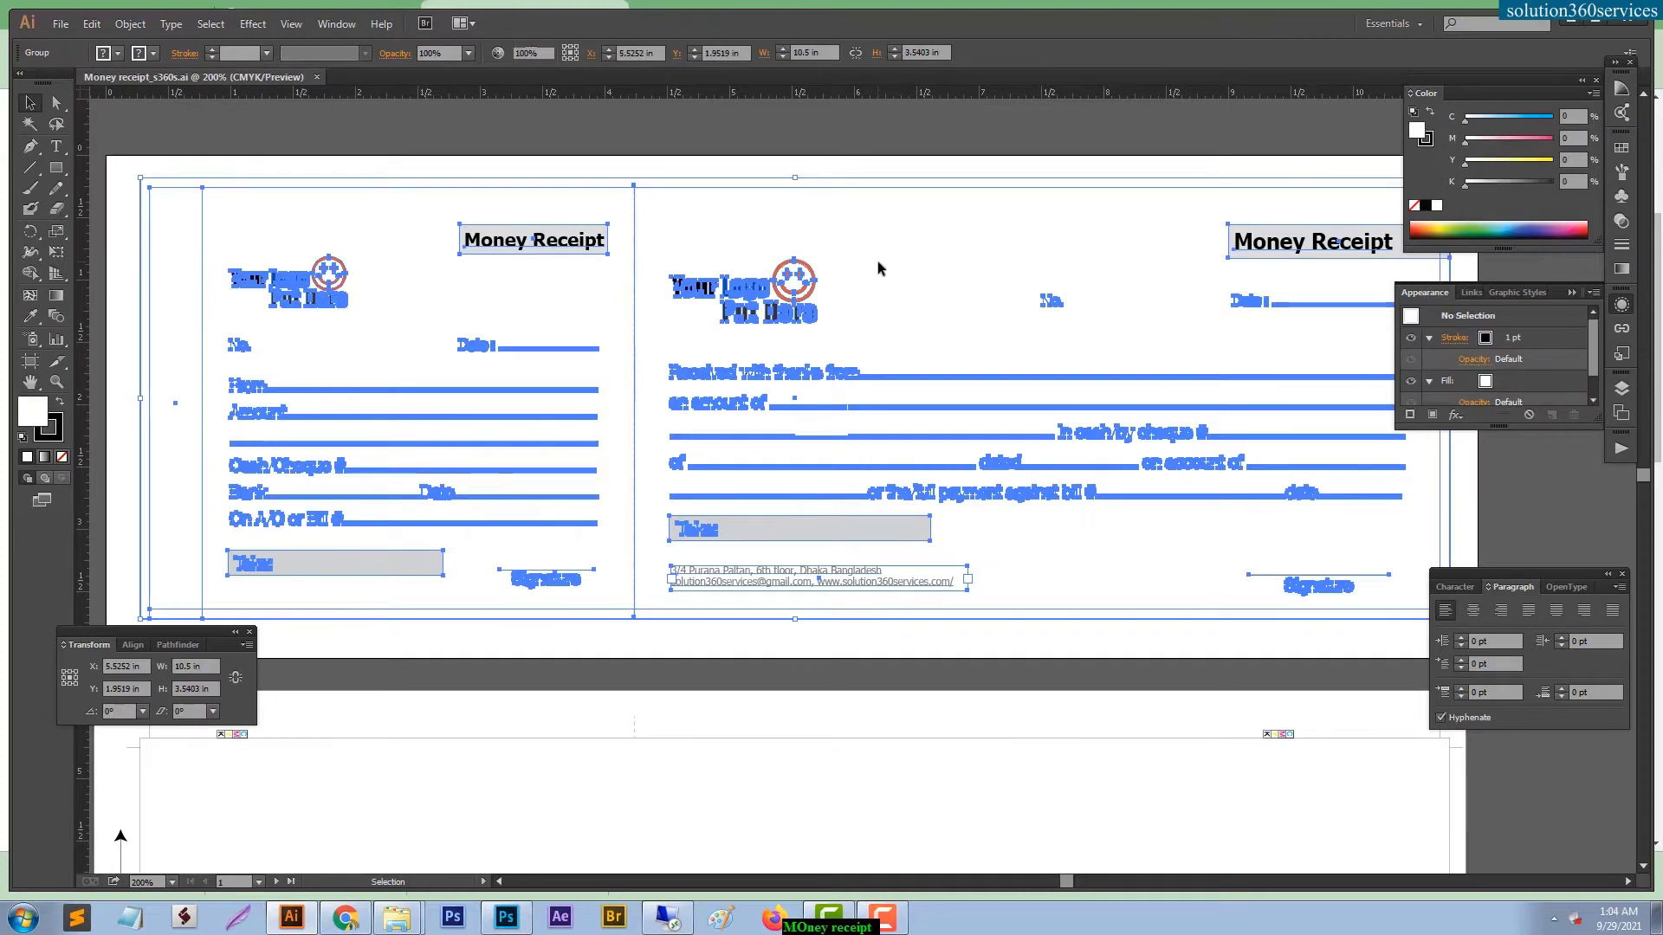
{"action": "left_click", "coordinate": [701, 282]}
{"action": "right_click", "coordinate": [743, 301]}
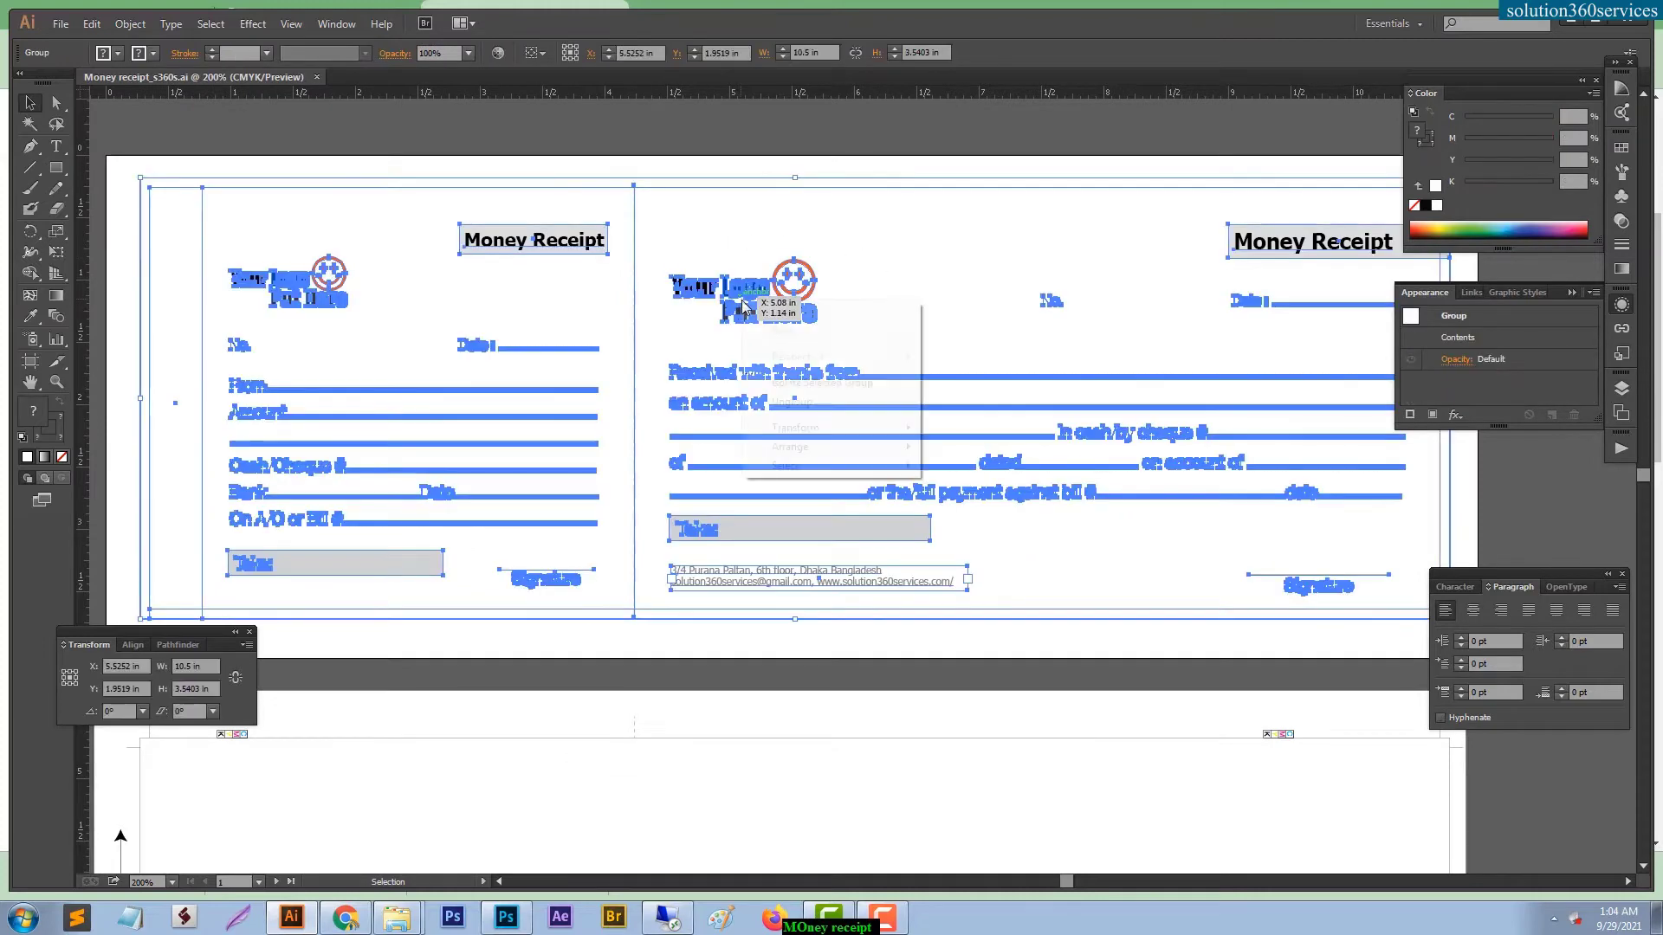
{"action": "left_click", "coordinate": [805, 403]}
{"action": "left_click", "coordinate": [887, 251]}
{"action": "left_click", "coordinate": [748, 288]}
{"action": "right_click", "coordinate": [748, 288]}
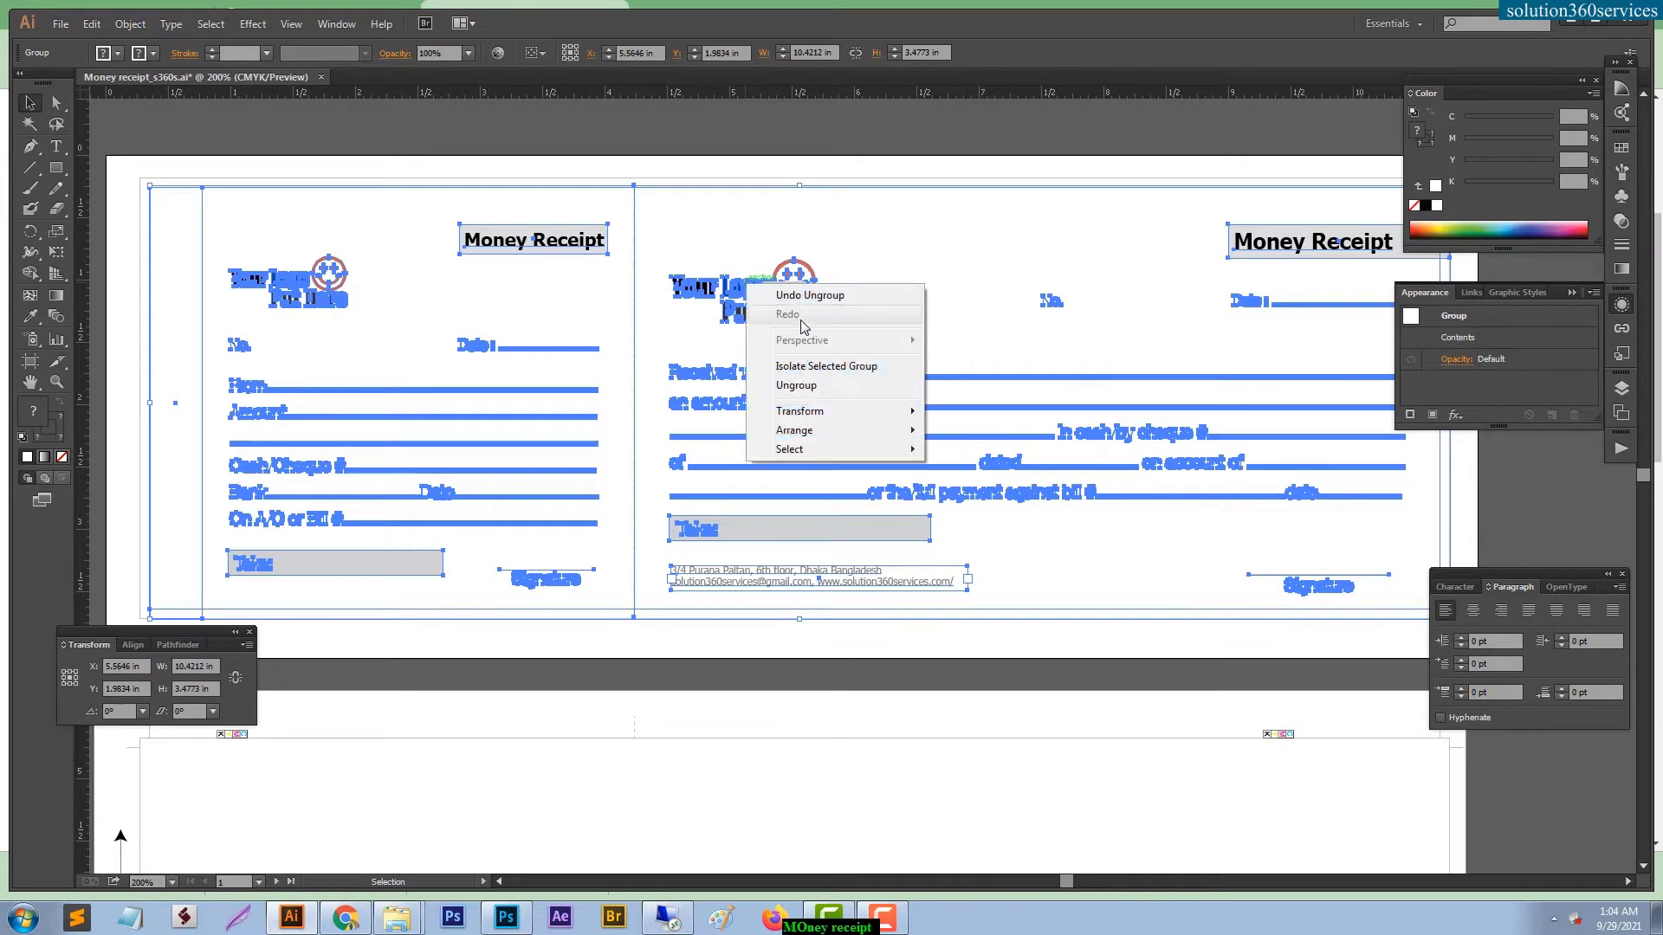
{"action": "left_click", "coordinate": [812, 388]}
{"action": "left_click", "coordinate": [937, 223]}
Delete the logo placeholders from the right and left receipts.
{"action": "left_click", "coordinate": [768, 303]}
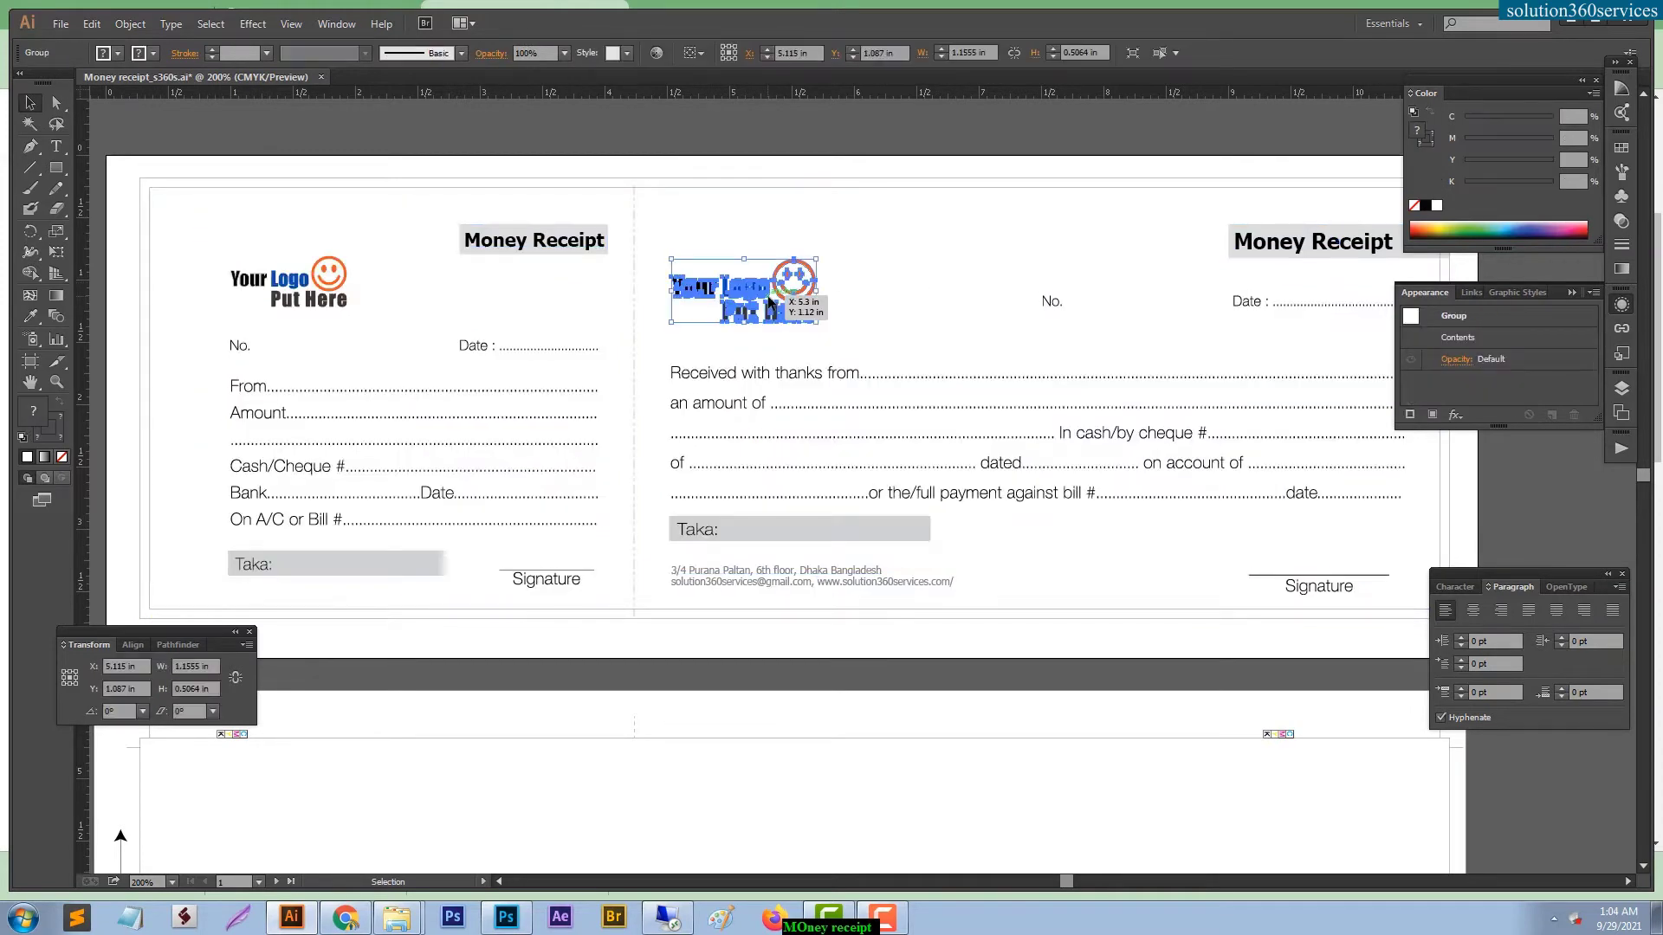
{"action": "key", "text": "Delete"}
{"action": "left_click", "coordinate": [315, 292]}
{"action": "key", "text": "Delete"}
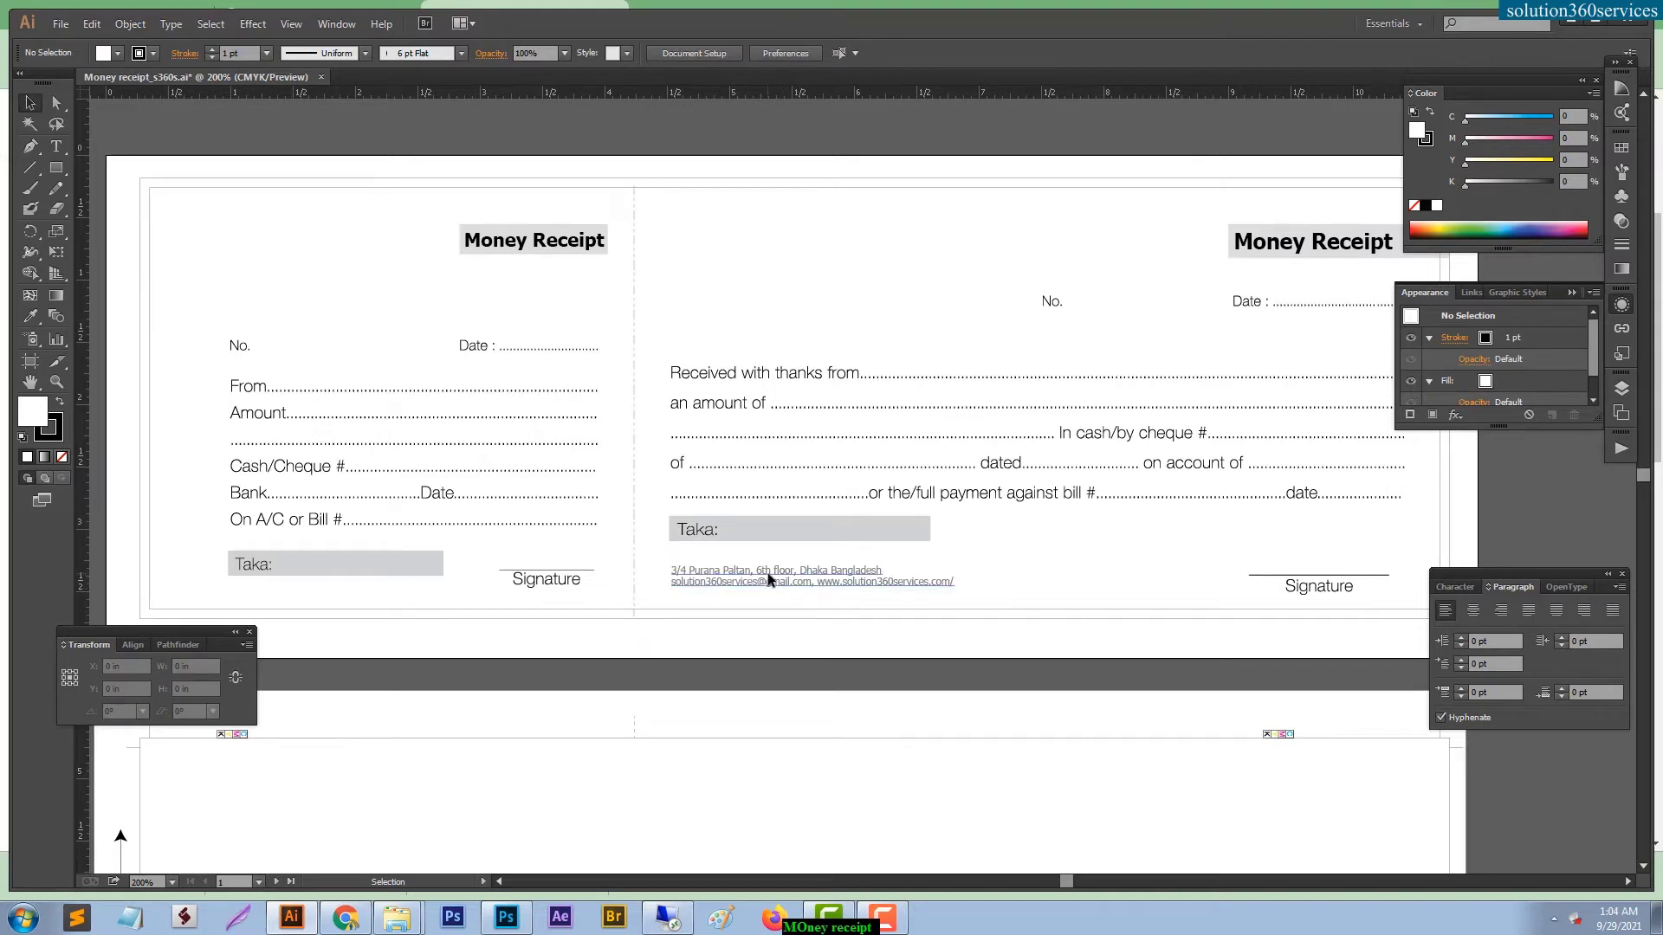
Inspect the address text and the narrow left-edge strip with Direct Selection.
{"action": "left_click", "coordinate": [827, 584]}
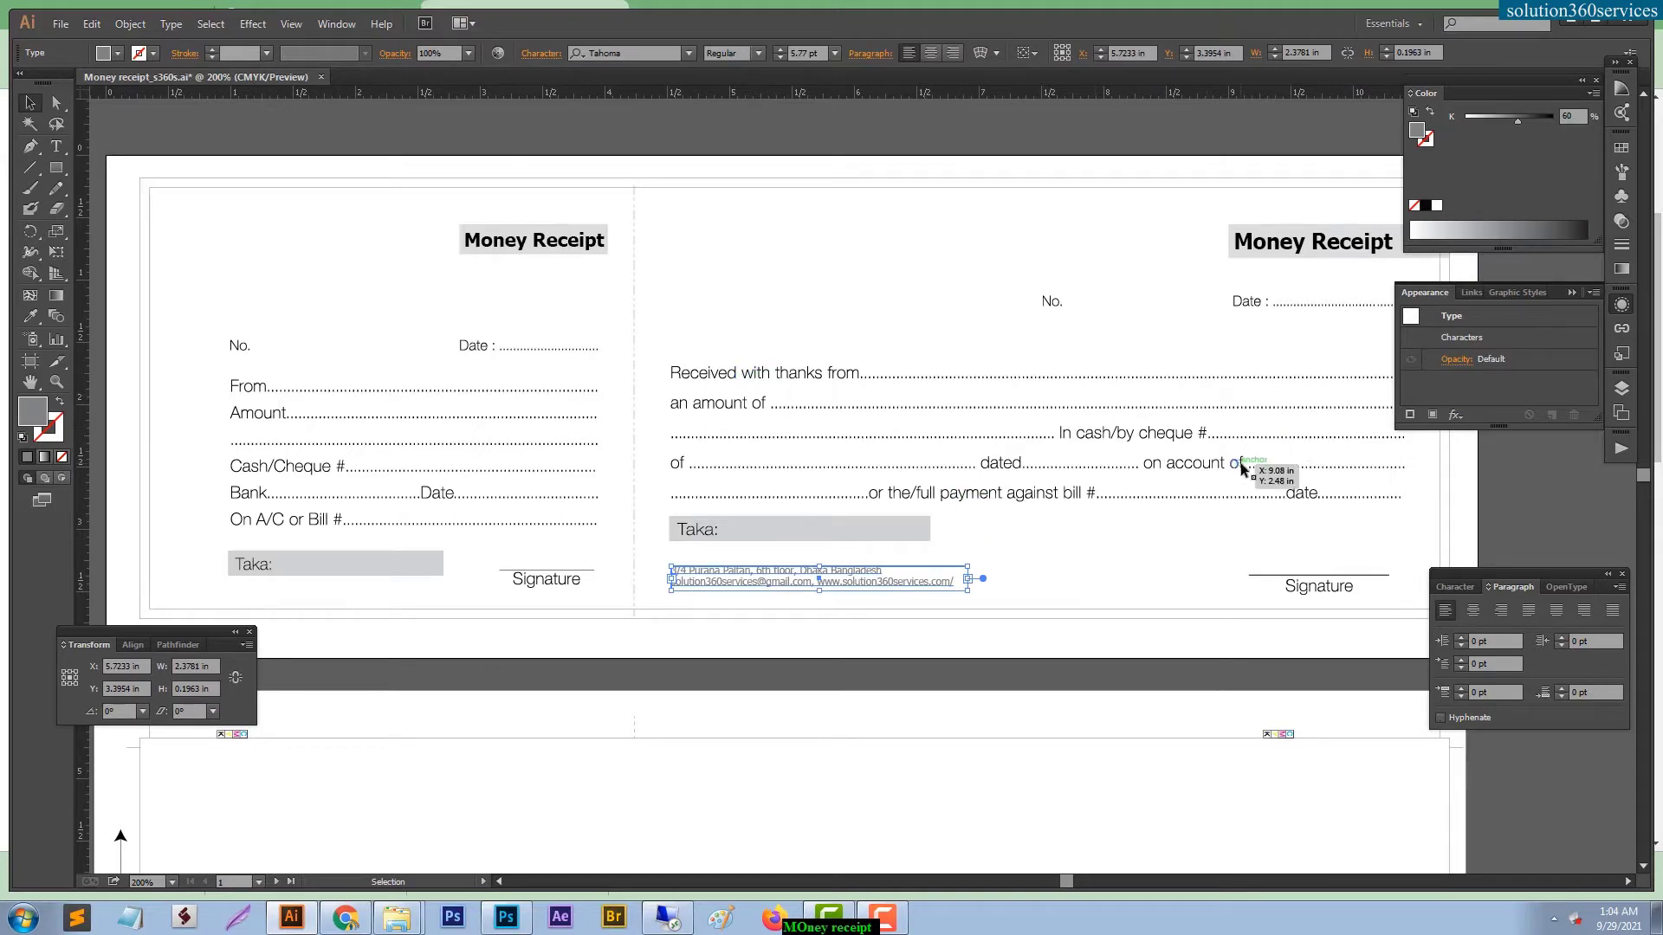
{"action": "left_click", "coordinate": [893, 279]}
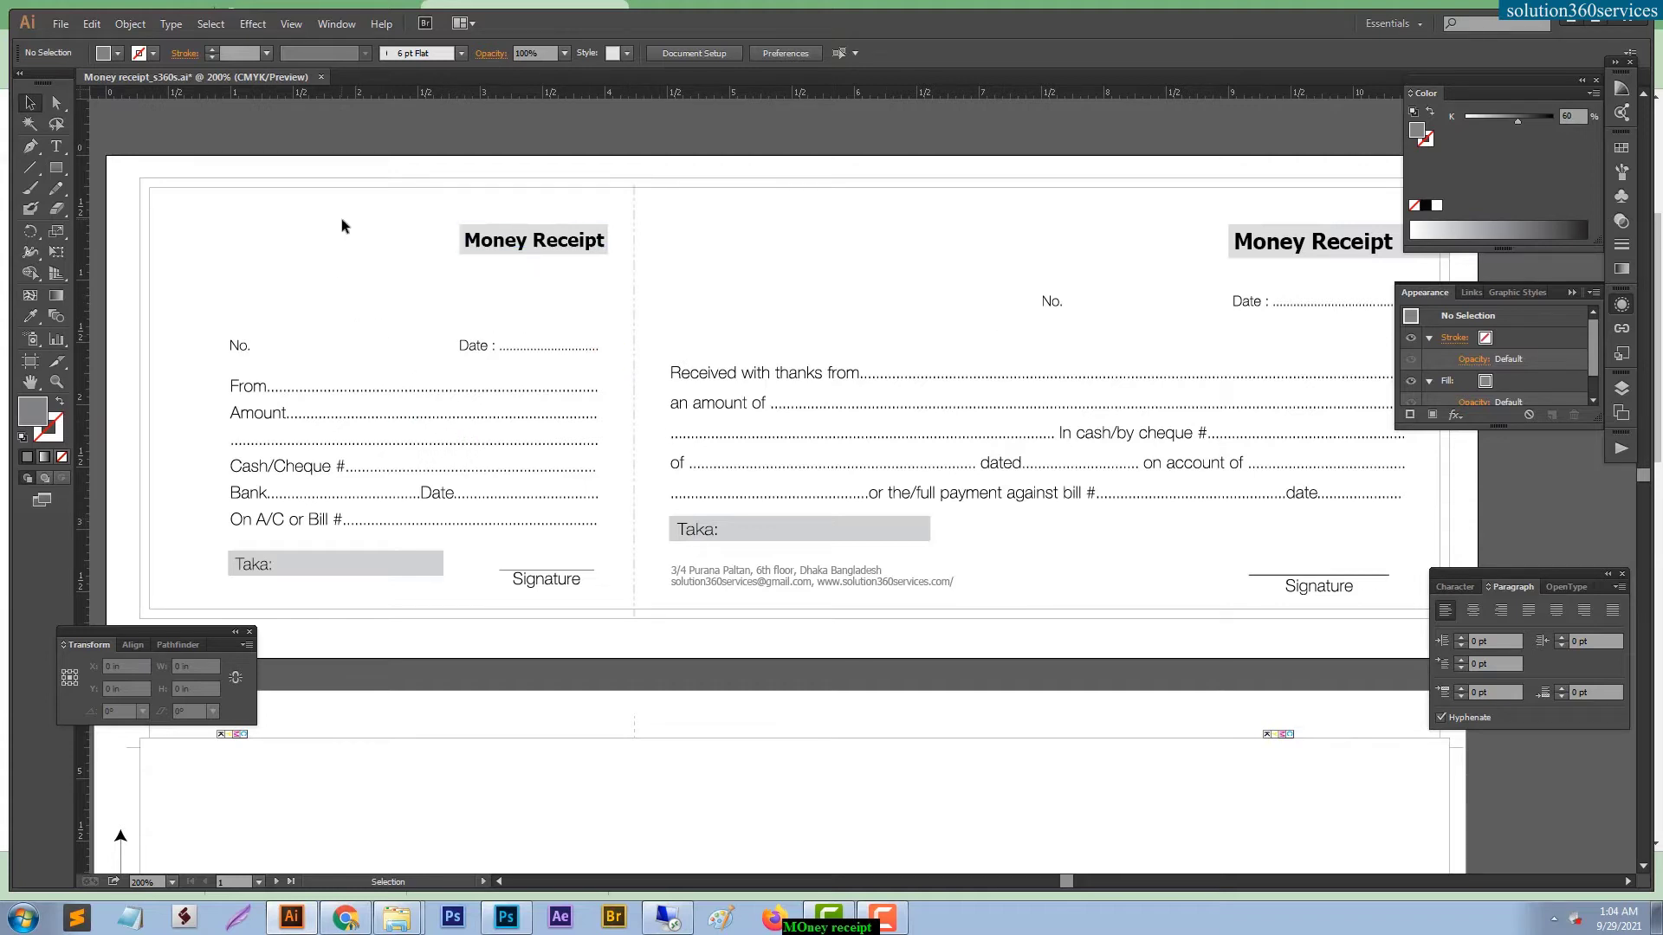
{"action": "key", "text": "a"}
{"action": "left_click_drag", "start_coordinate": [372, 386], "coordinate": [503, 361]}
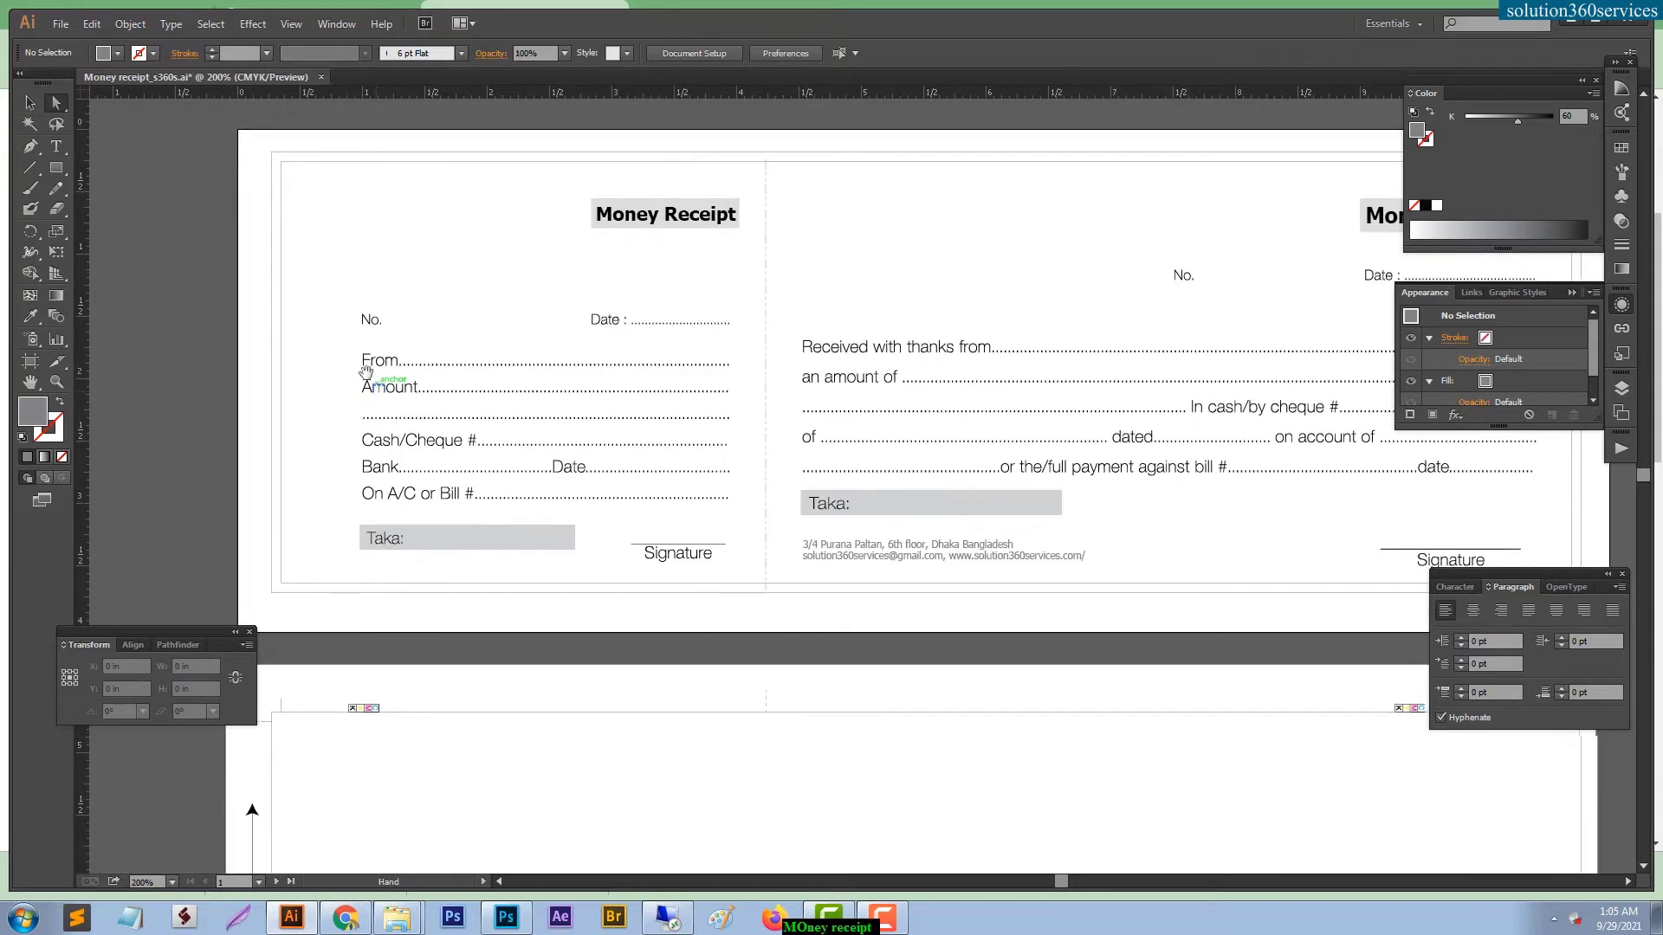
{"action": "left_click", "coordinate": [336, 368], "text": "alt"}
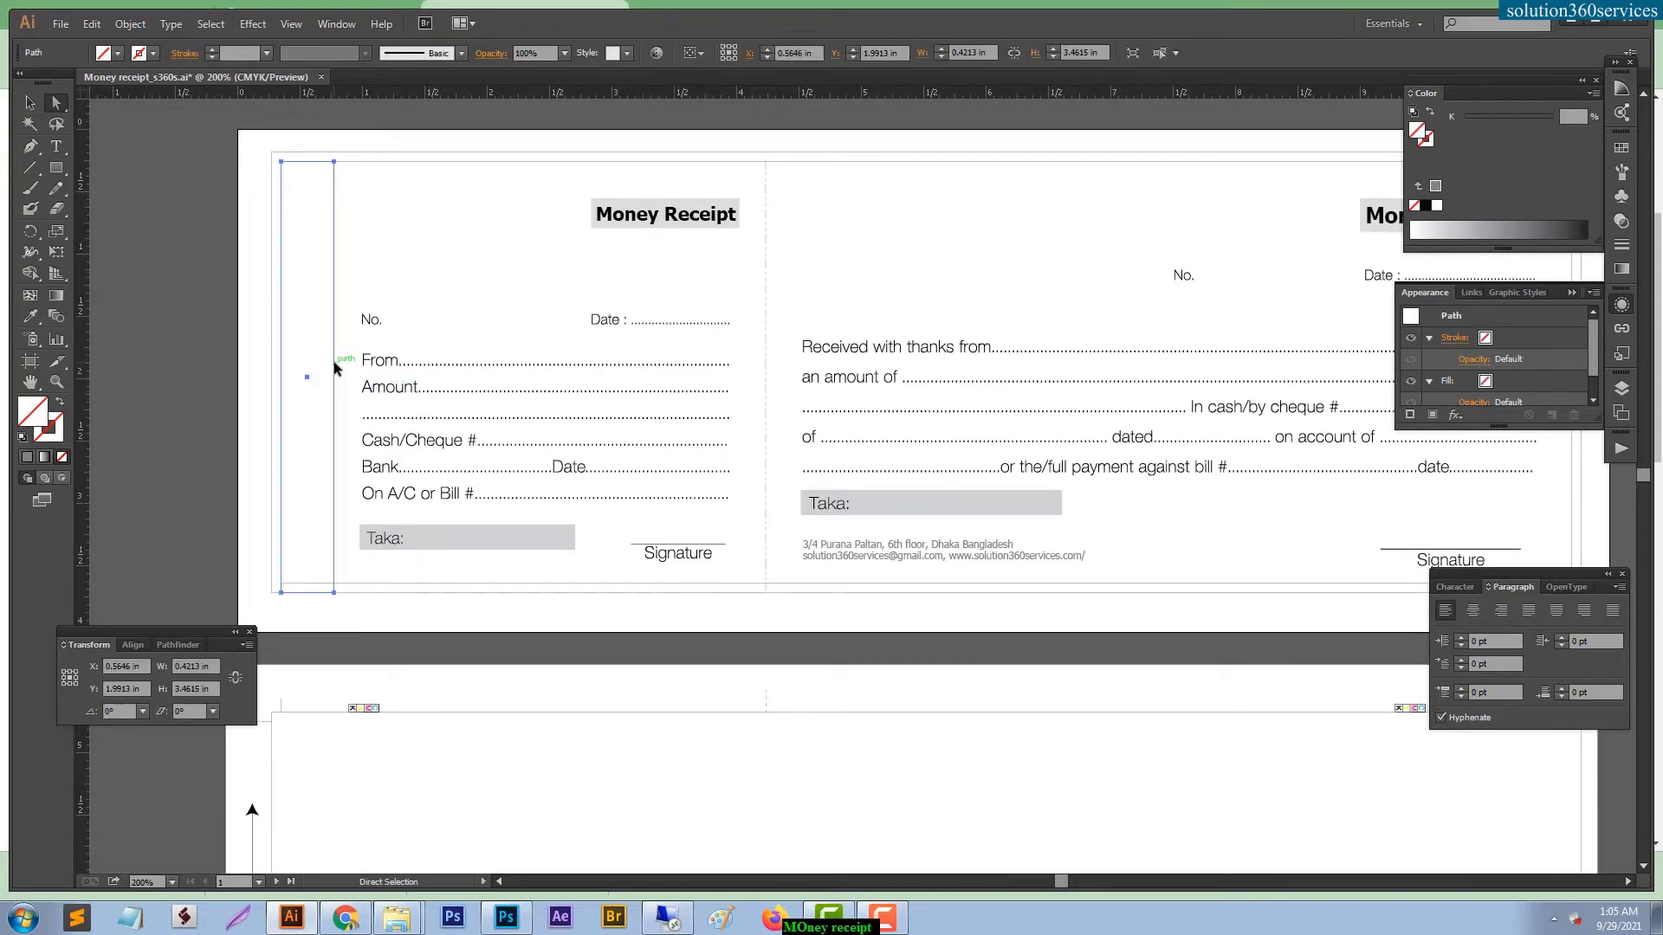
{"action": "left_click", "coordinate": [441, 282]}
Sample the border stroke onto the left-edge strip with the Eyedropper and make its stroke active.
{"action": "key", "text": "i"}
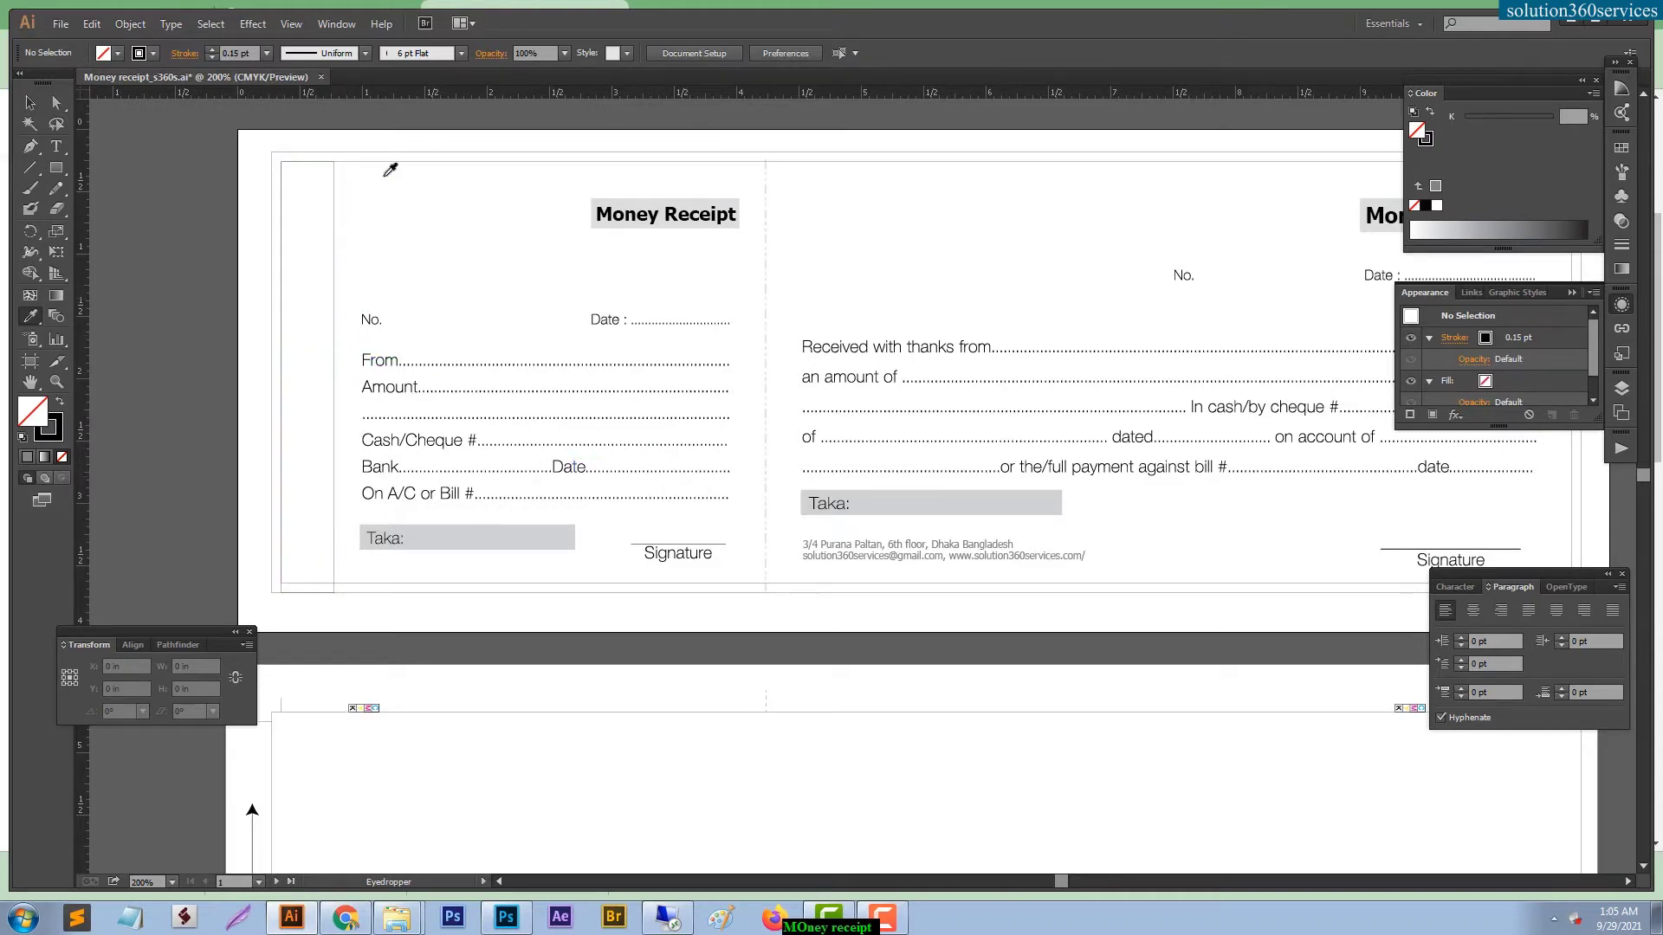
{"action": "key", "text": "a"}
{"action": "left_click", "coordinate": [336, 242]}
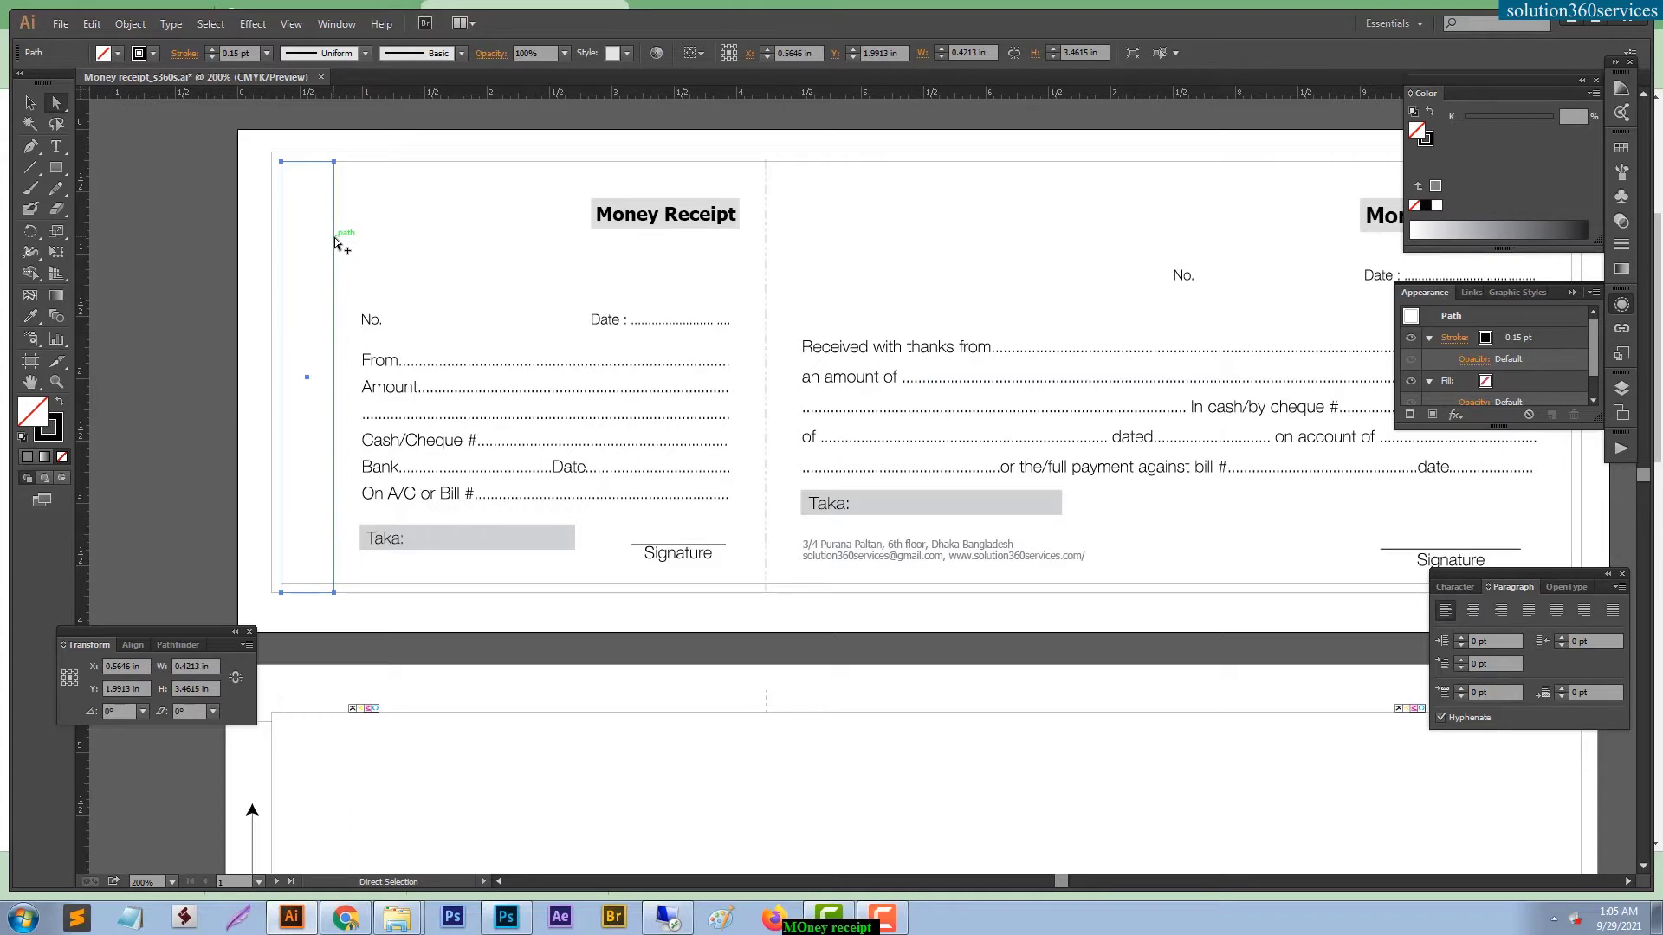
{"action": "key", "text": "x"}
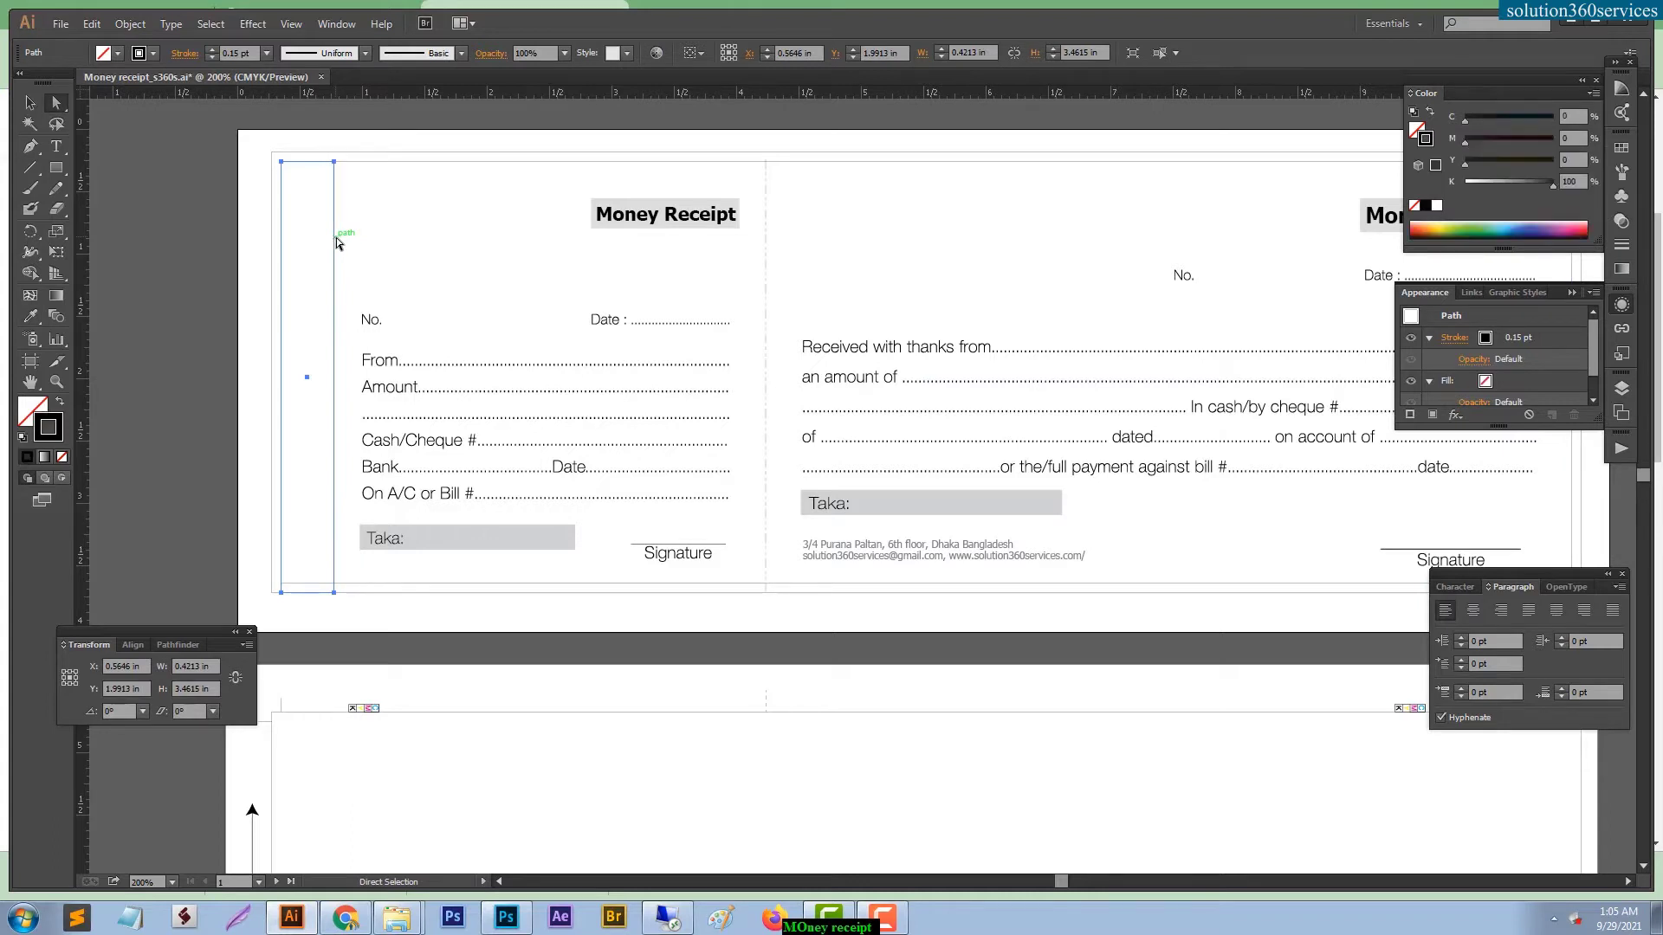
{"action": "left_click", "coordinate": [337, 243]}
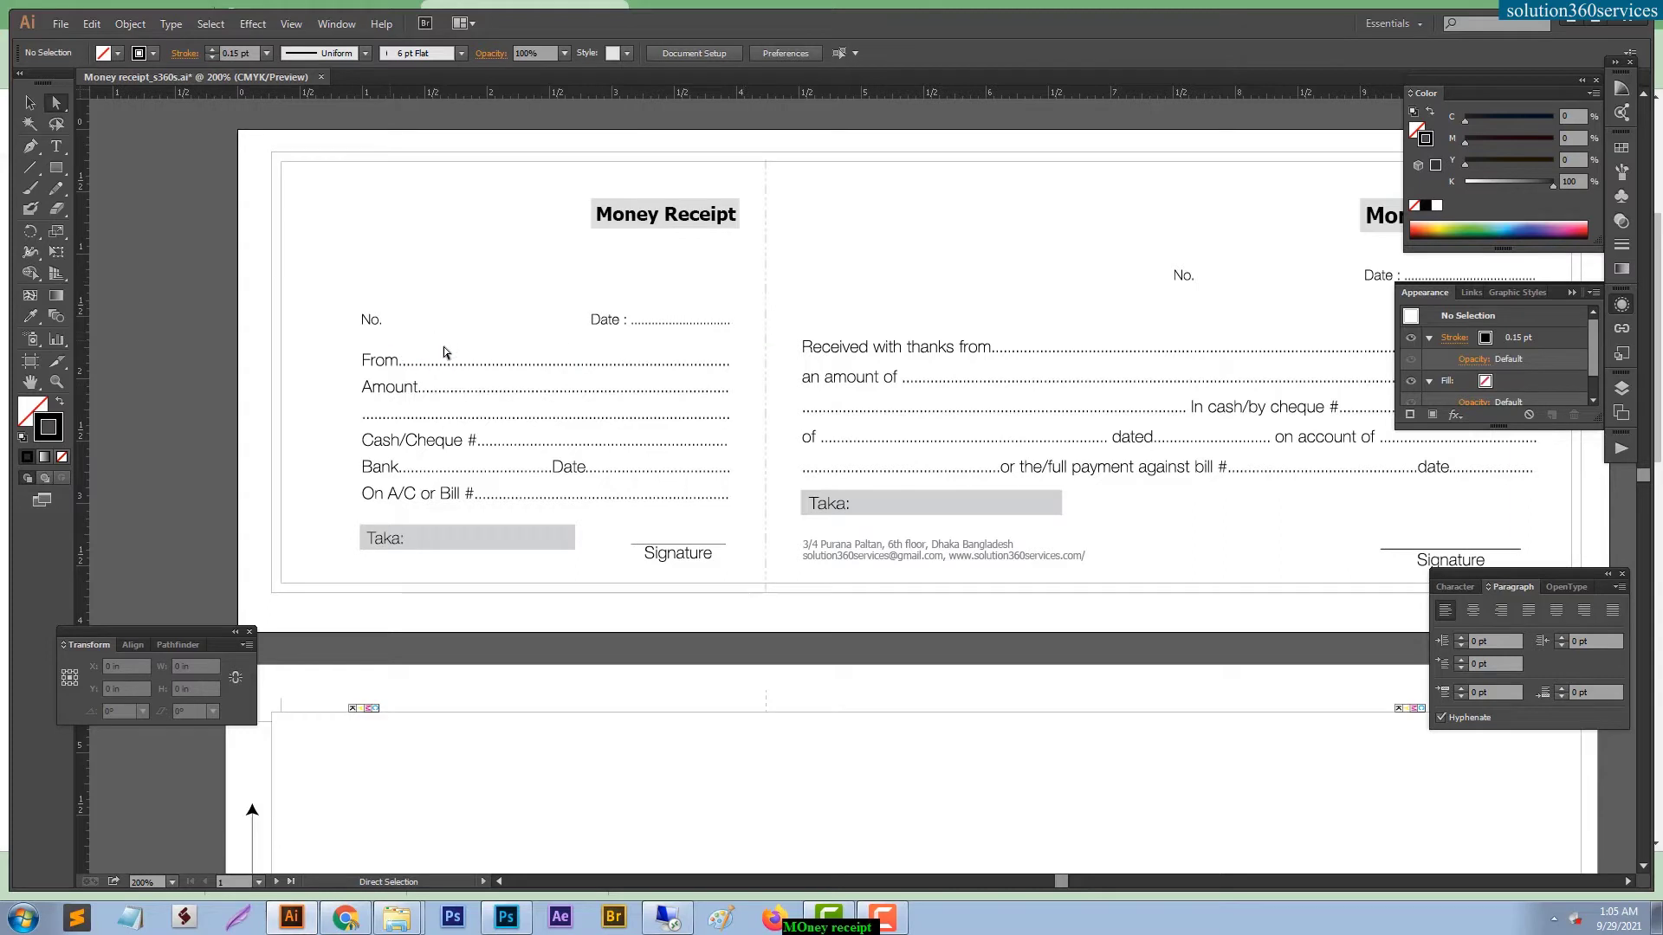
{"action": "left_click_drag", "start_coordinate": [529, 366], "coordinate": [448, 372]}
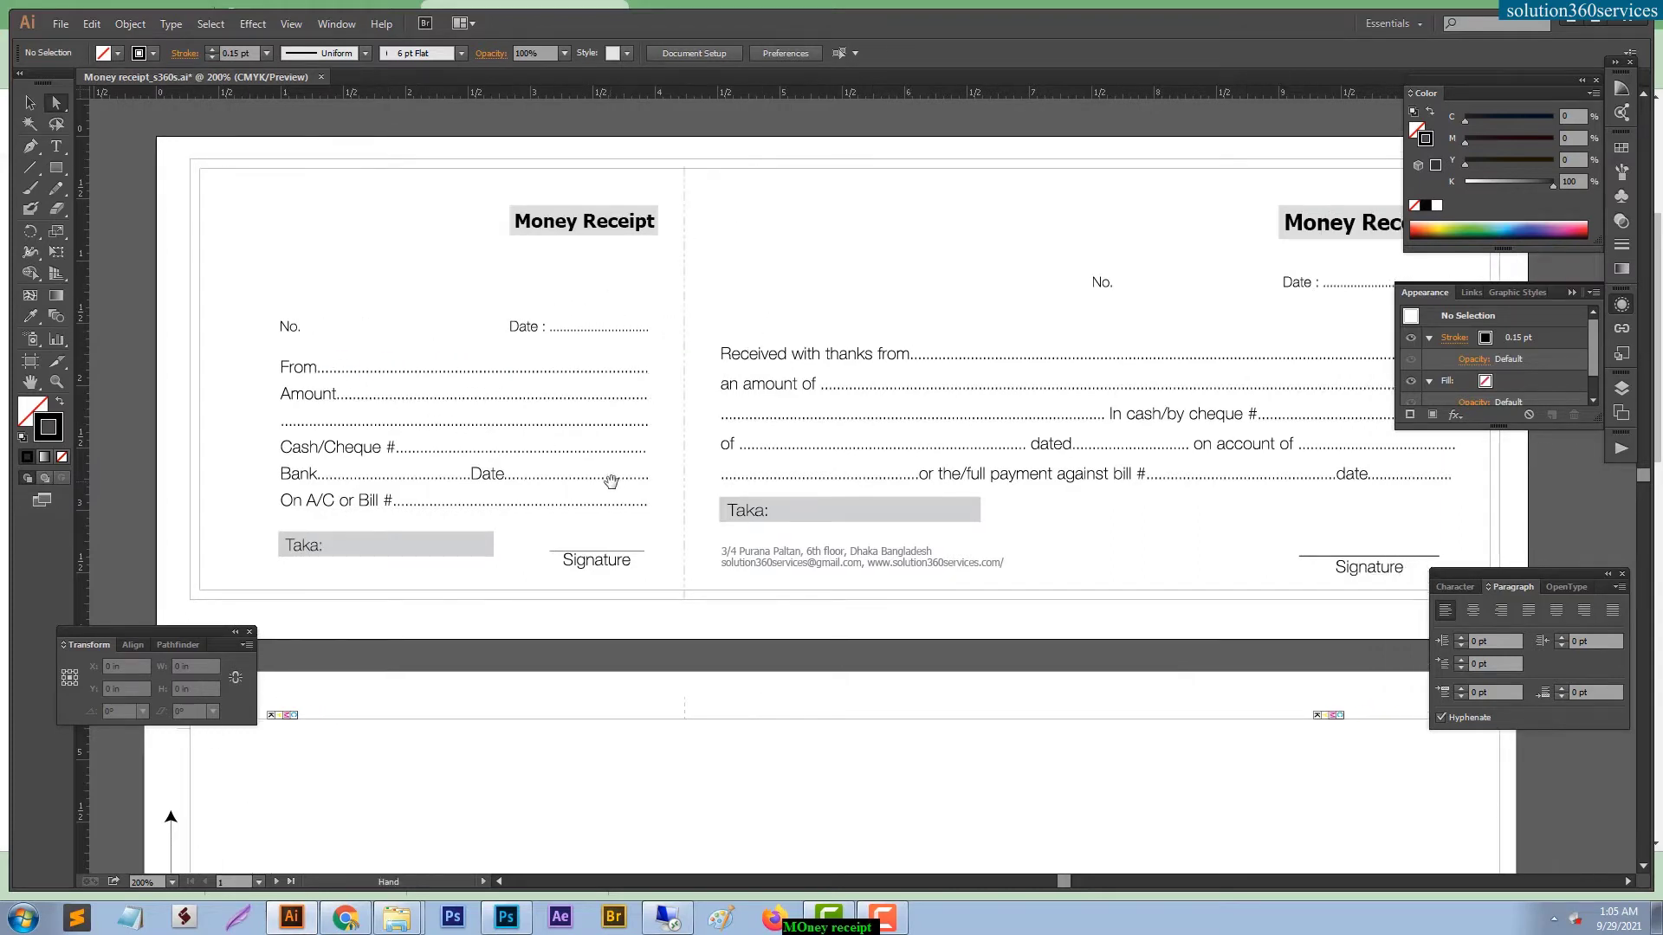
{"action": "left_click_drag", "start_coordinate": [606, 478], "coordinate": [459, 474]}
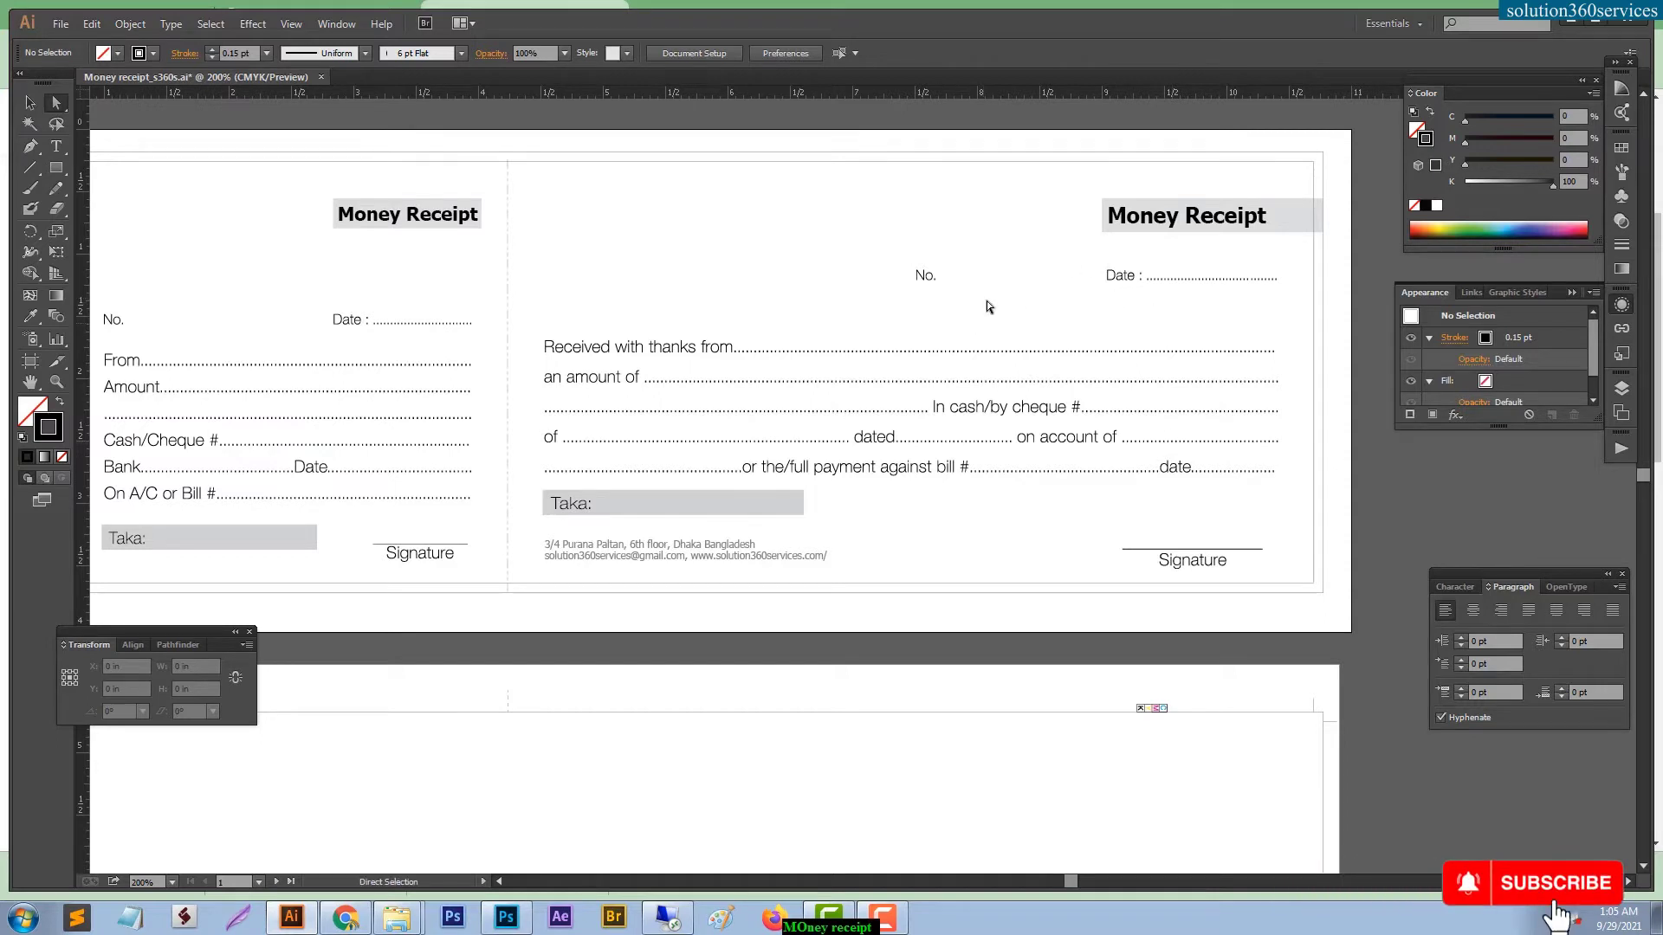
Move the right receipt's No. label group to just below the Date line.
{"action": "left_click_drag", "start_coordinate": [957, 252], "coordinate": [1011, 316]}
{"action": "left_click_drag", "start_coordinate": [891, 223], "coordinate": [1047, 315]}
{"action": "left_click_drag", "start_coordinate": [868, 246], "coordinate": [994, 281]}
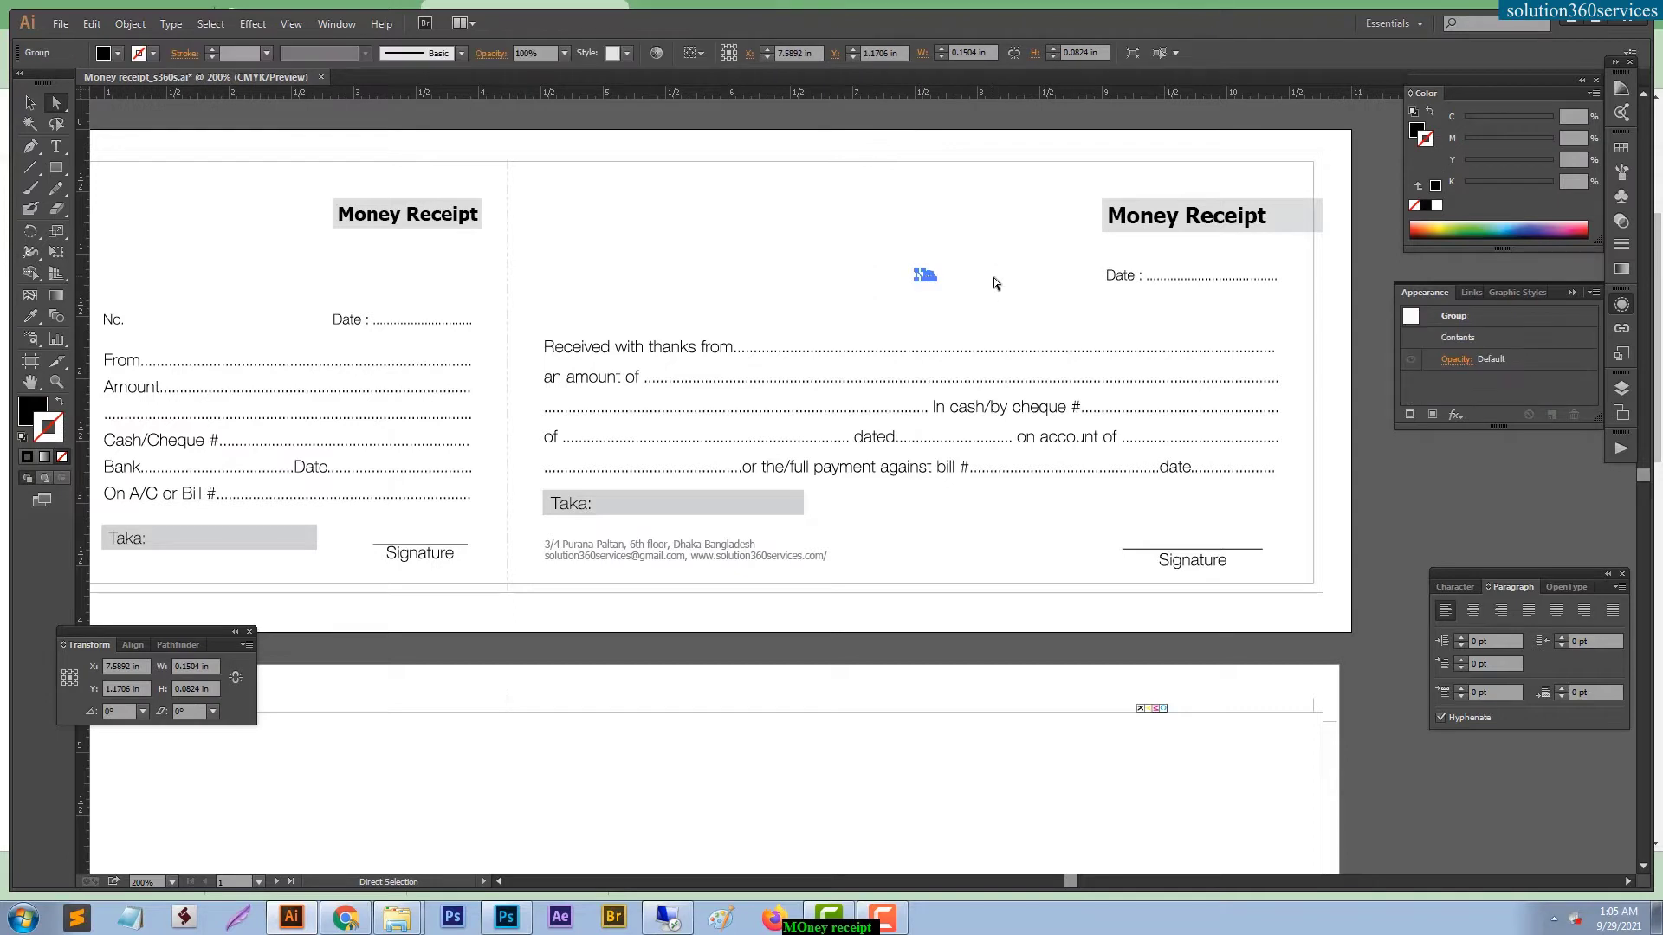
{"action": "left_click", "coordinate": [1008, 225]}
{"action": "left_click_drag", "start_coordinate": [1014, 201], "coordinate": [954, 288]}
{"action": "left_click", "coordinate": [1011, 206]}
{"action": "left_click_drag", "start_coordinate": [1055, 192], "coordinate": [952, 327]}
{"action": "left_click_drag", "start_coordinate": [990, 238], "coordinate": [993, 291]}
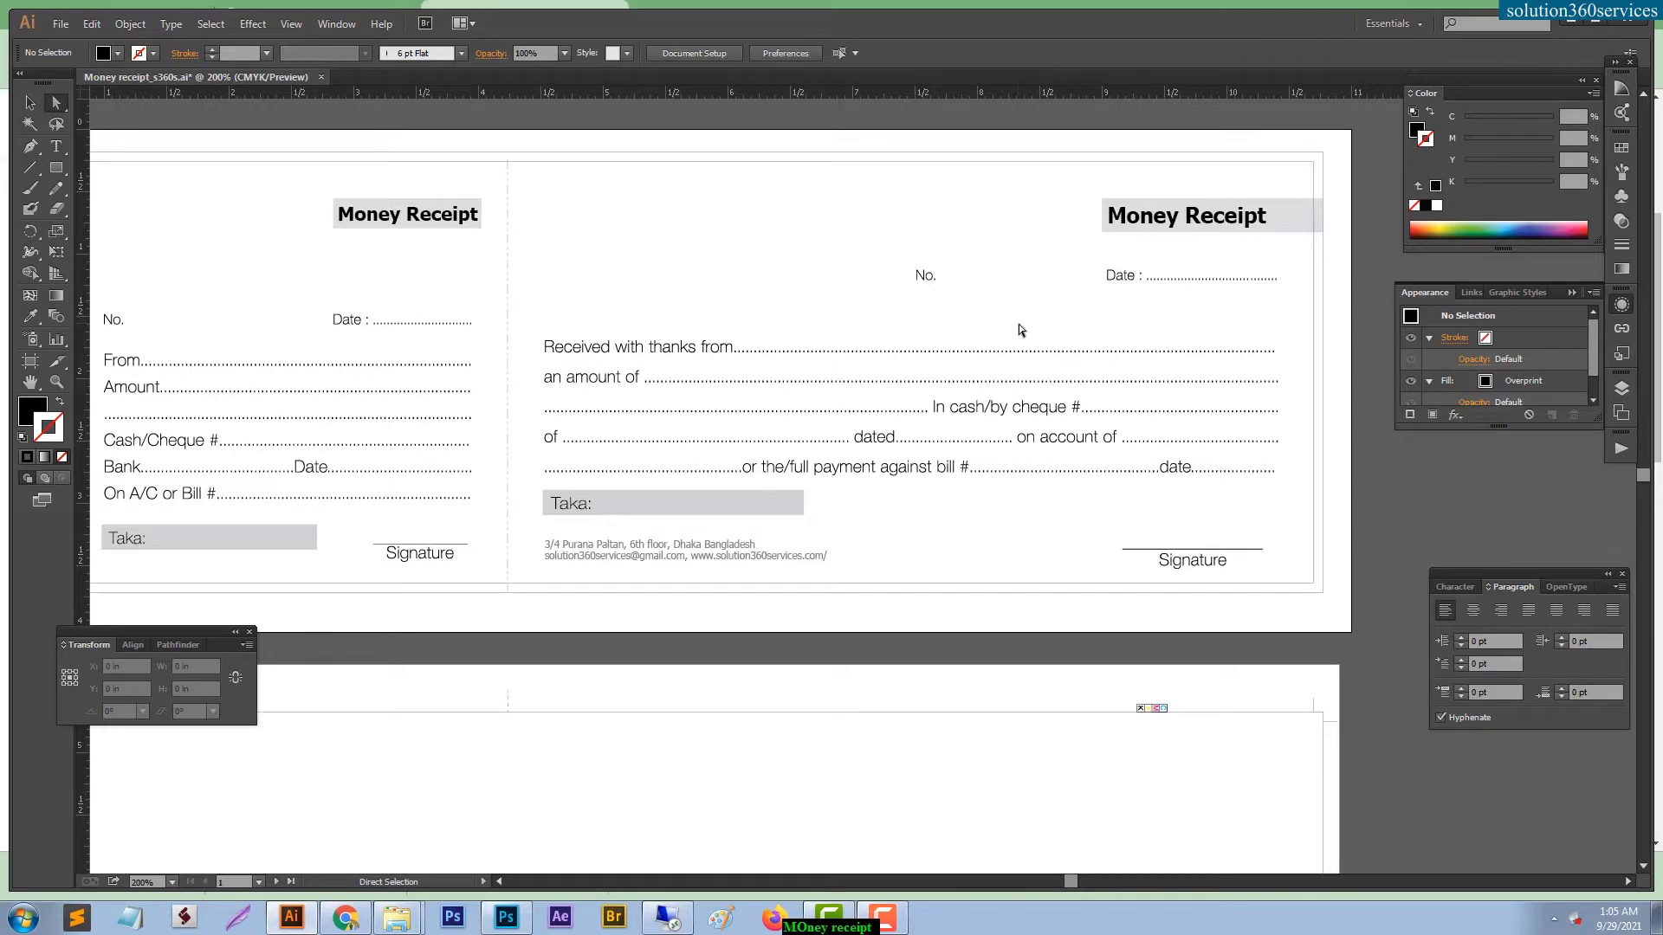
{"action": "left_click_drag", "start_coordinate": [982, 251], "coordinate": [884, 317]}
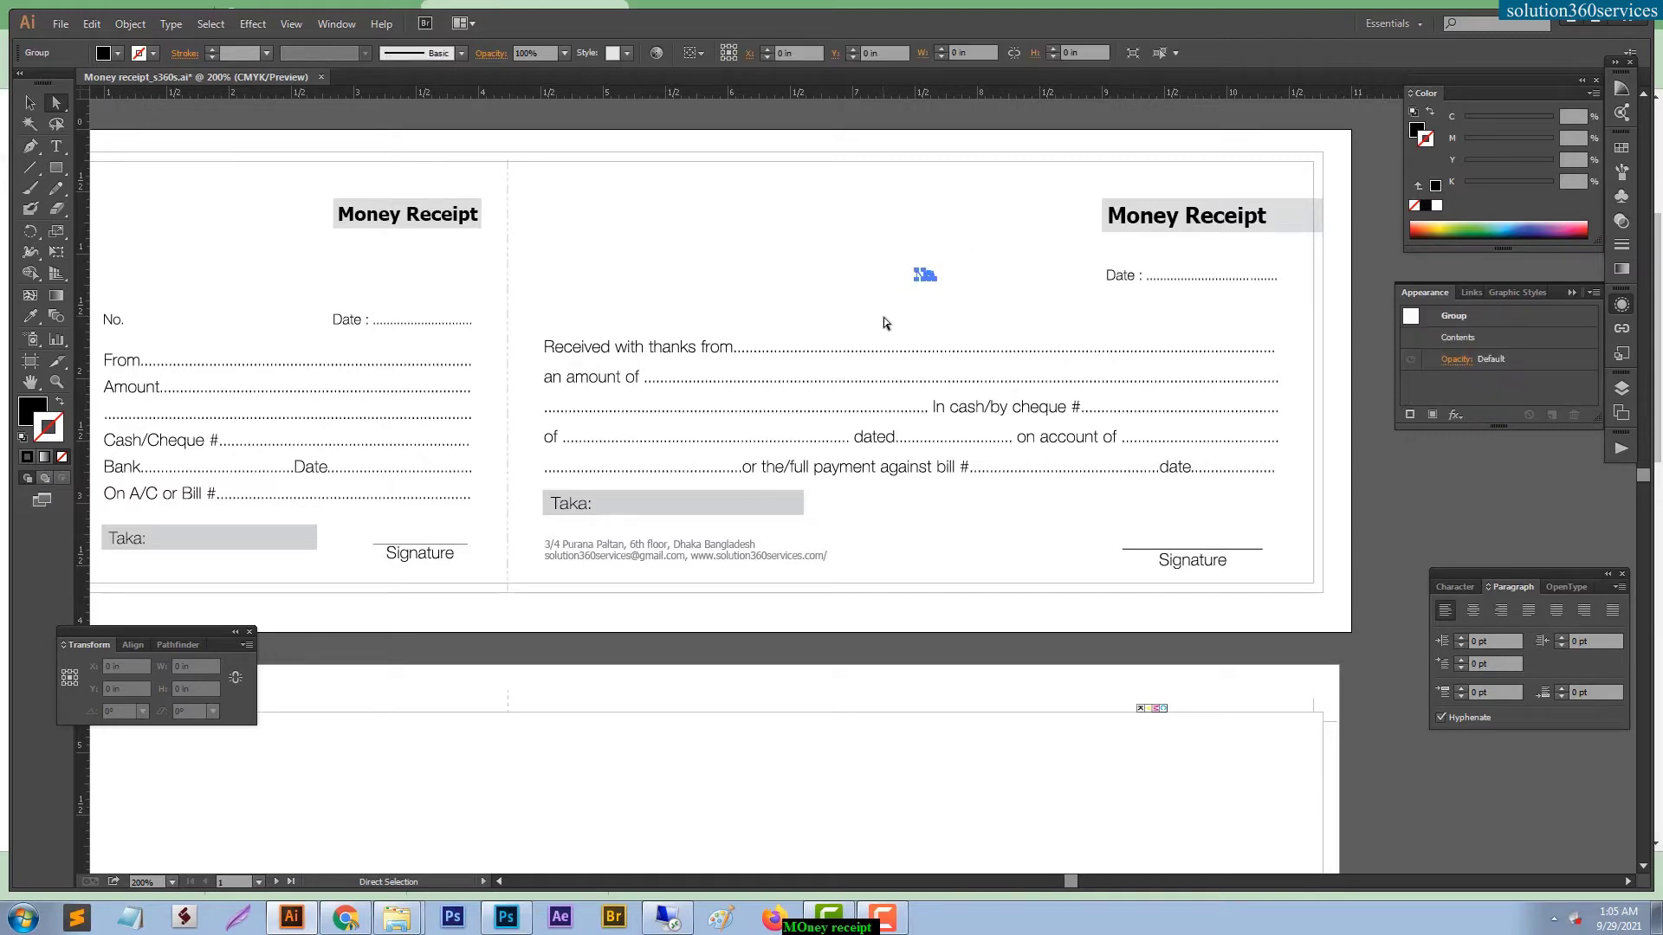
{"action": "left_click_drag", "start_coordinate": [925, 275], "coordinate": [1135, 316]}
{"action": "left_click", "coordinate": [1244, 310]}
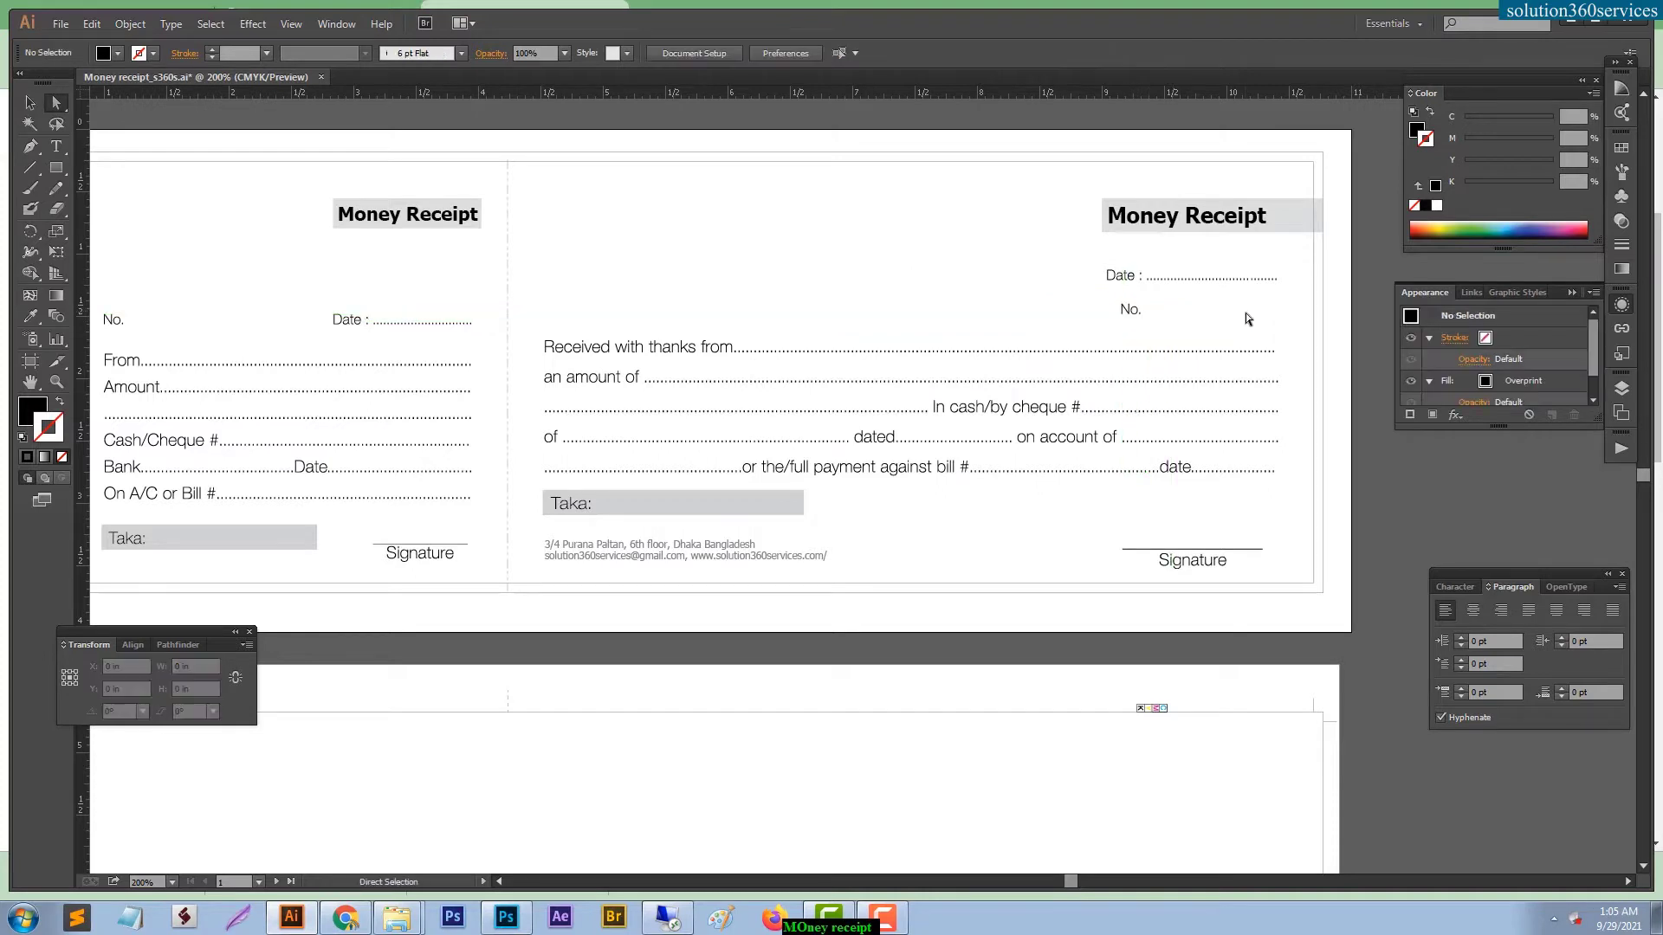
Pan to the left receipt and select its border path with Direct Selection.
{"action": "left_click_drag", "start_coordinate": [563, 234], "coordinate": [791, 320]}
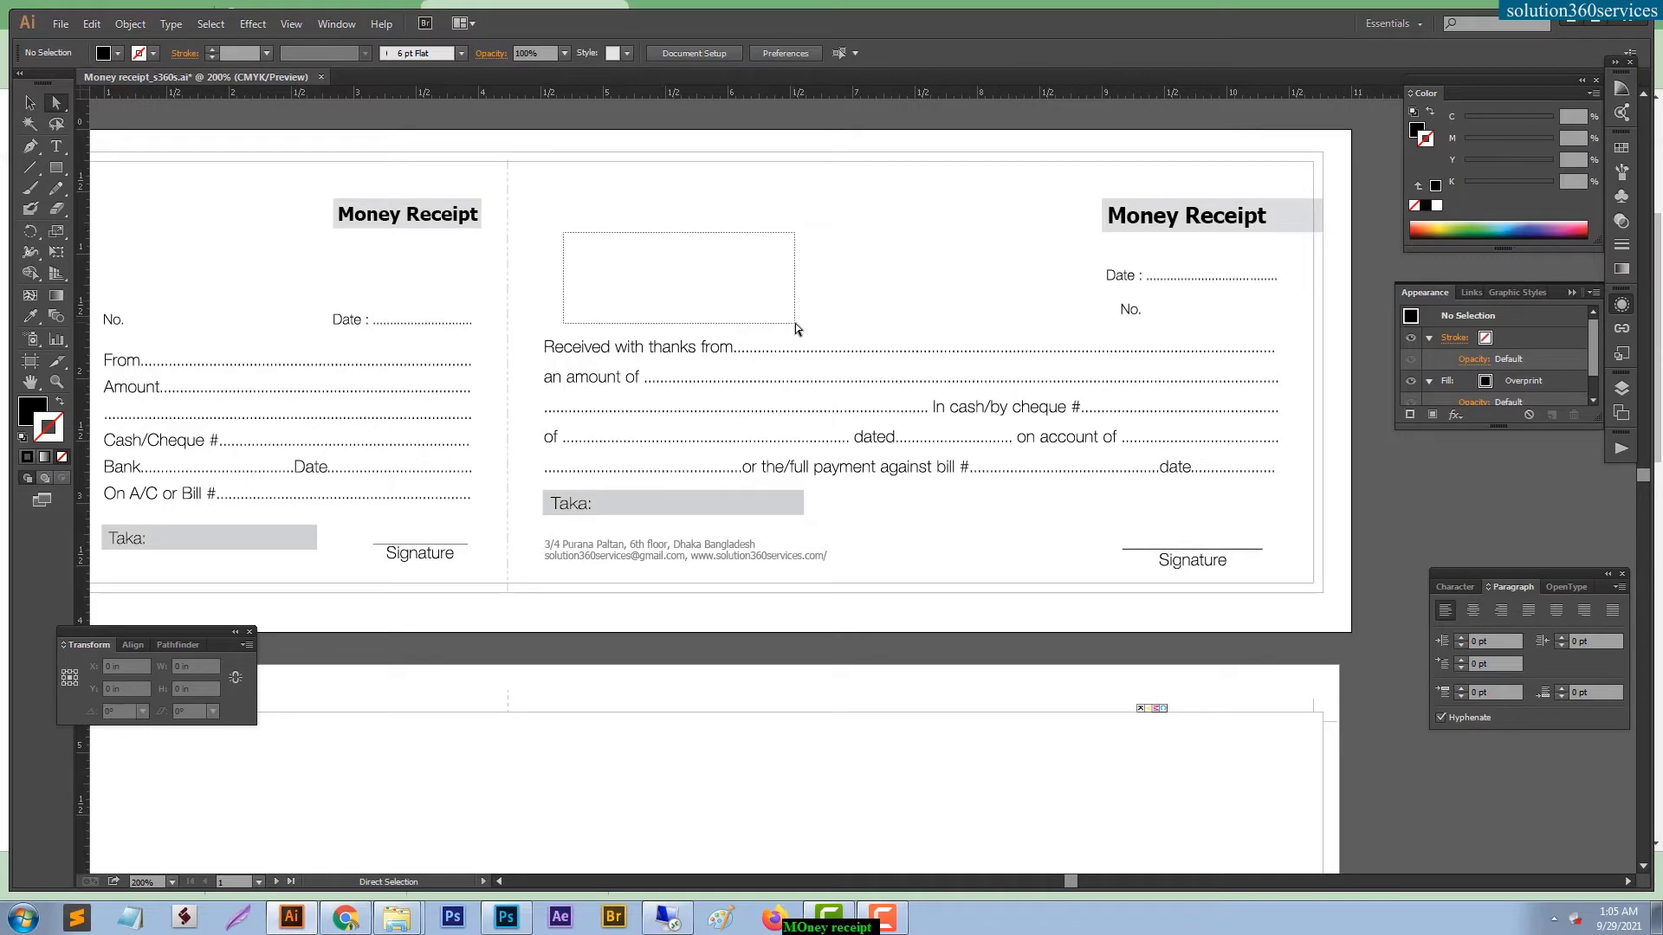
{"action": "mouse_move", "coordinate": [723, 320]}
{"action": "left_mouse_down"}
{"action": "mouse_move", "coordinate": [948, 332]}
{"action": "mouse_move", "coordinate": [905, 324]}
{"action": "left_mouse_up"}
{"action": "mouse_move", "coordinate": [190, 148]}
{"action": "left_mouse_down"}
{"action": "mouse_move", "coordinate": [1183, 523]}
{"action": "mouse_move", "coordinate": [1468, 593]}
{"action": "left_mouse_up"}
{"action": "key", "text": "a"}
{"action": "left_click", "coordinate": [646, 594]}
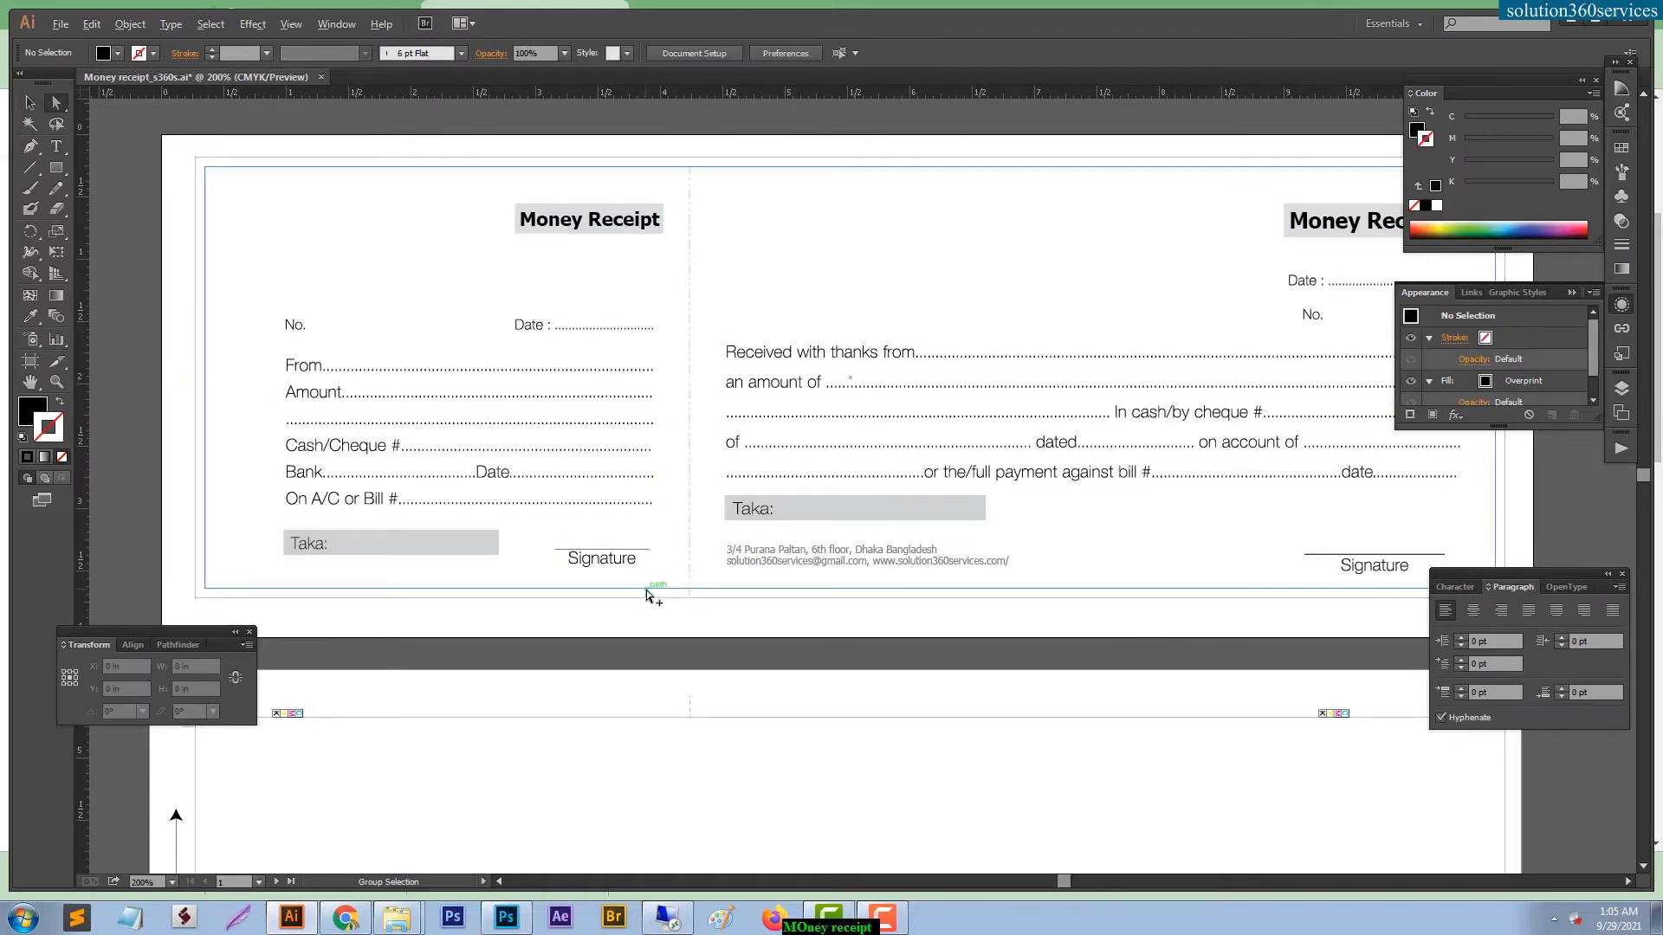
Pan across both receipts, select the outer border rectangle, then switch to the Chrome download page.
{"action": "left_click_drag", "start_coordinate": [891, 251], "coordinate": [685, 230]}
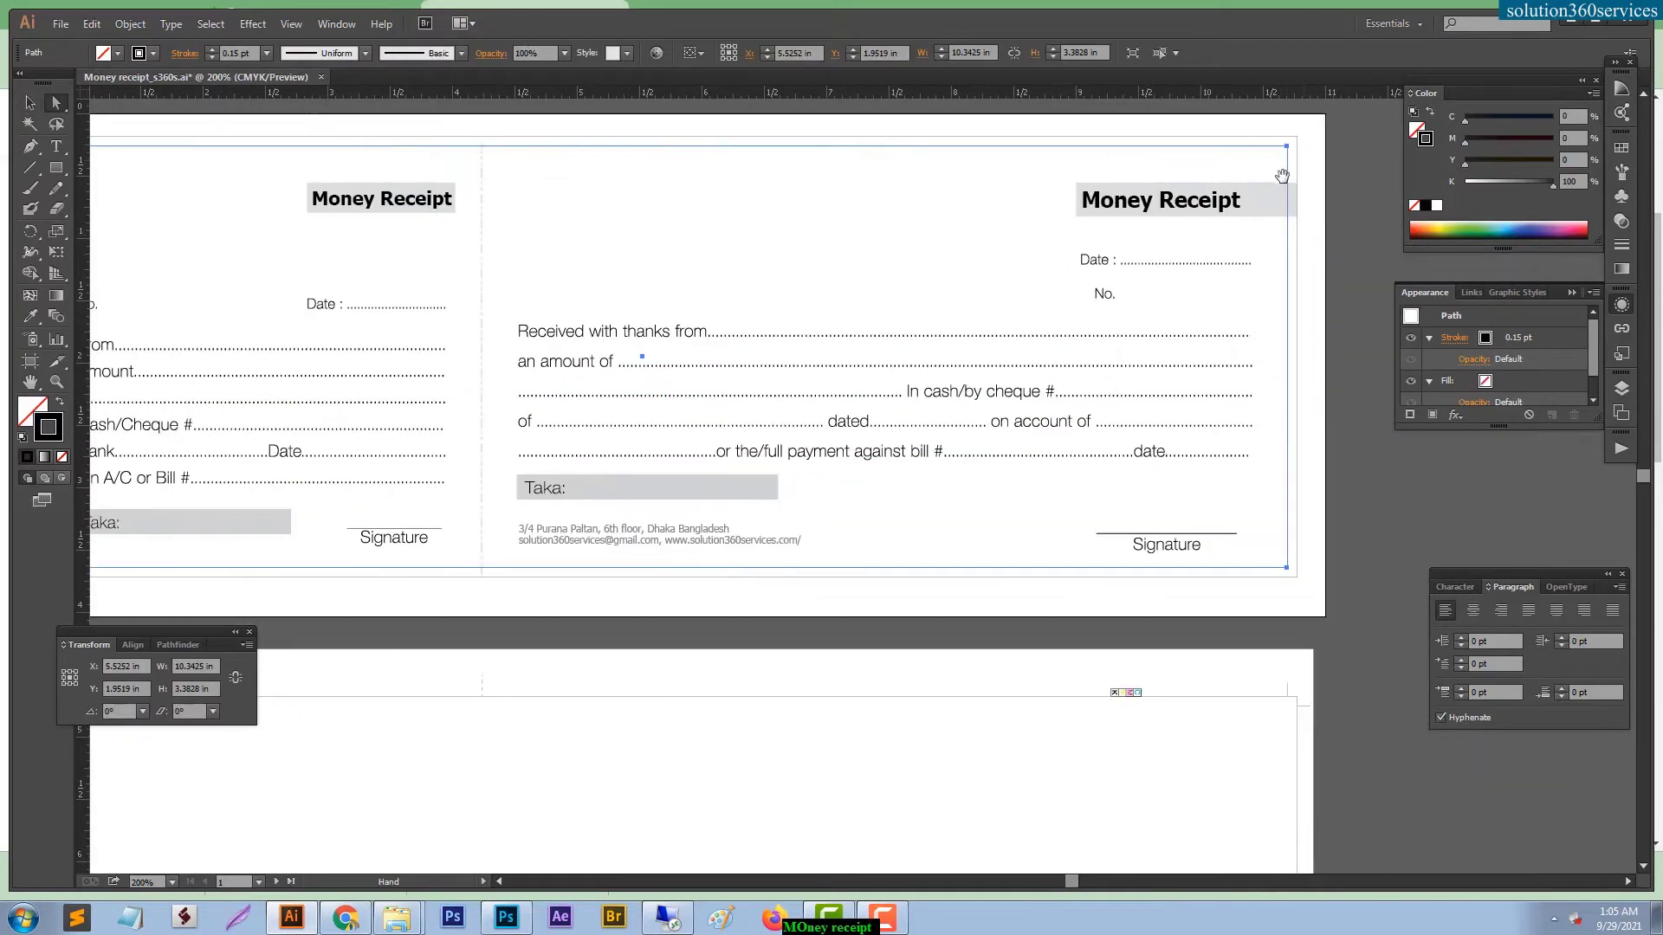
{"action": "left_click_drag", "start_coordinate": [667, 578], "coordinate": [1006, 578]}
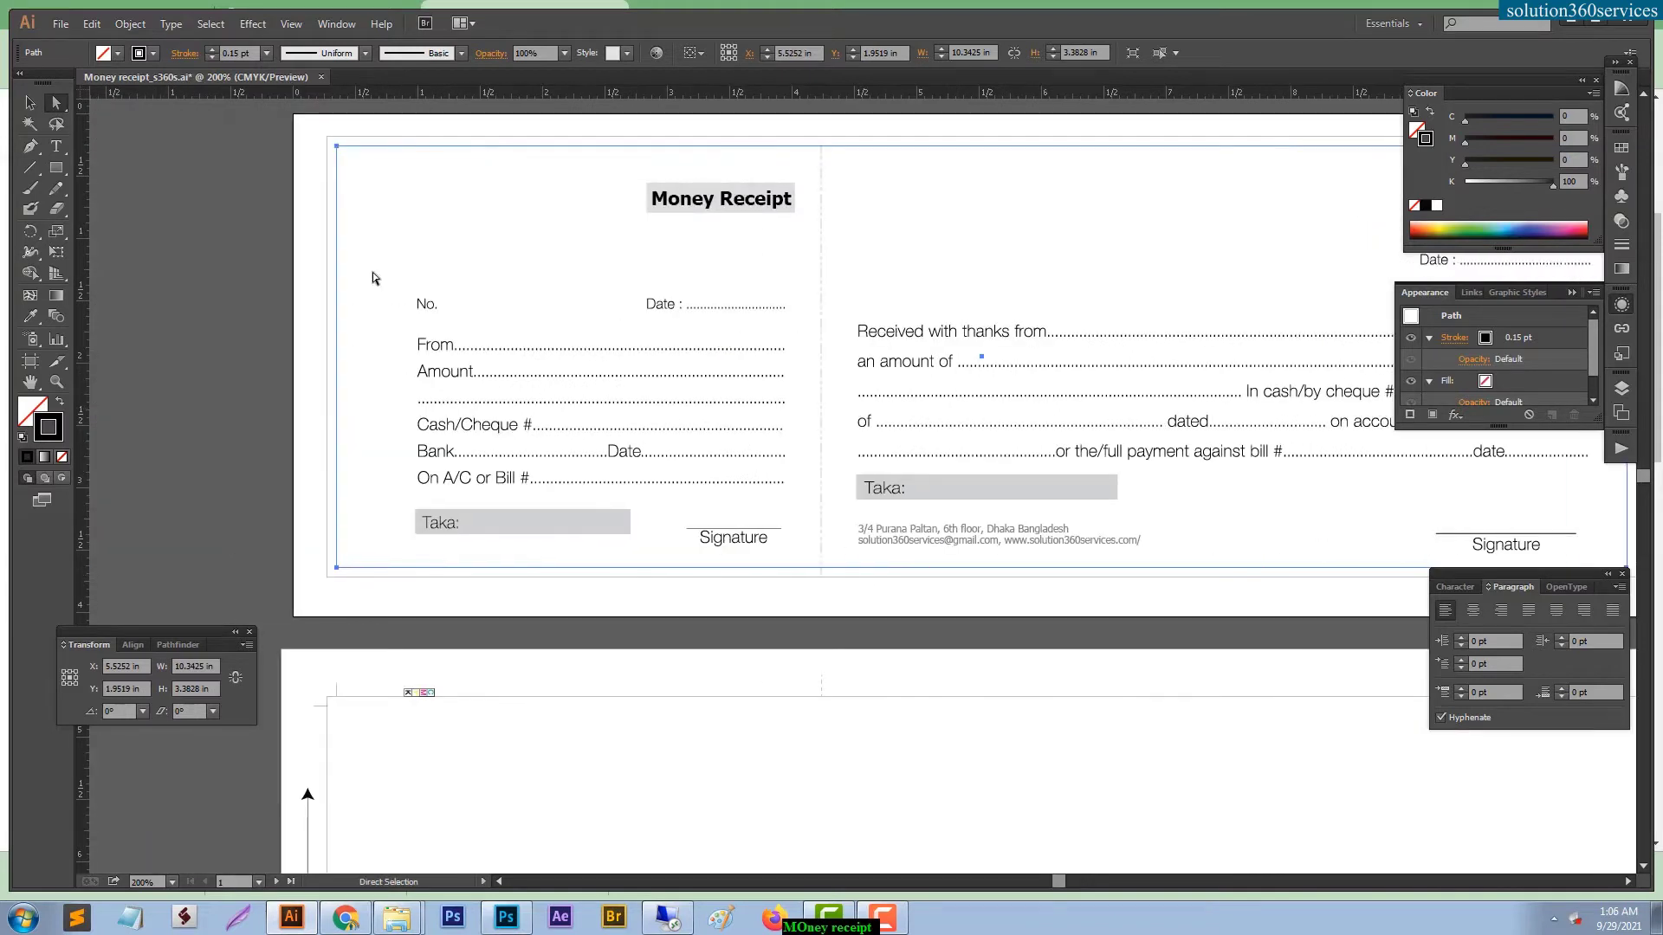
{"action": "left_click", "coordinate": [324, 283]}
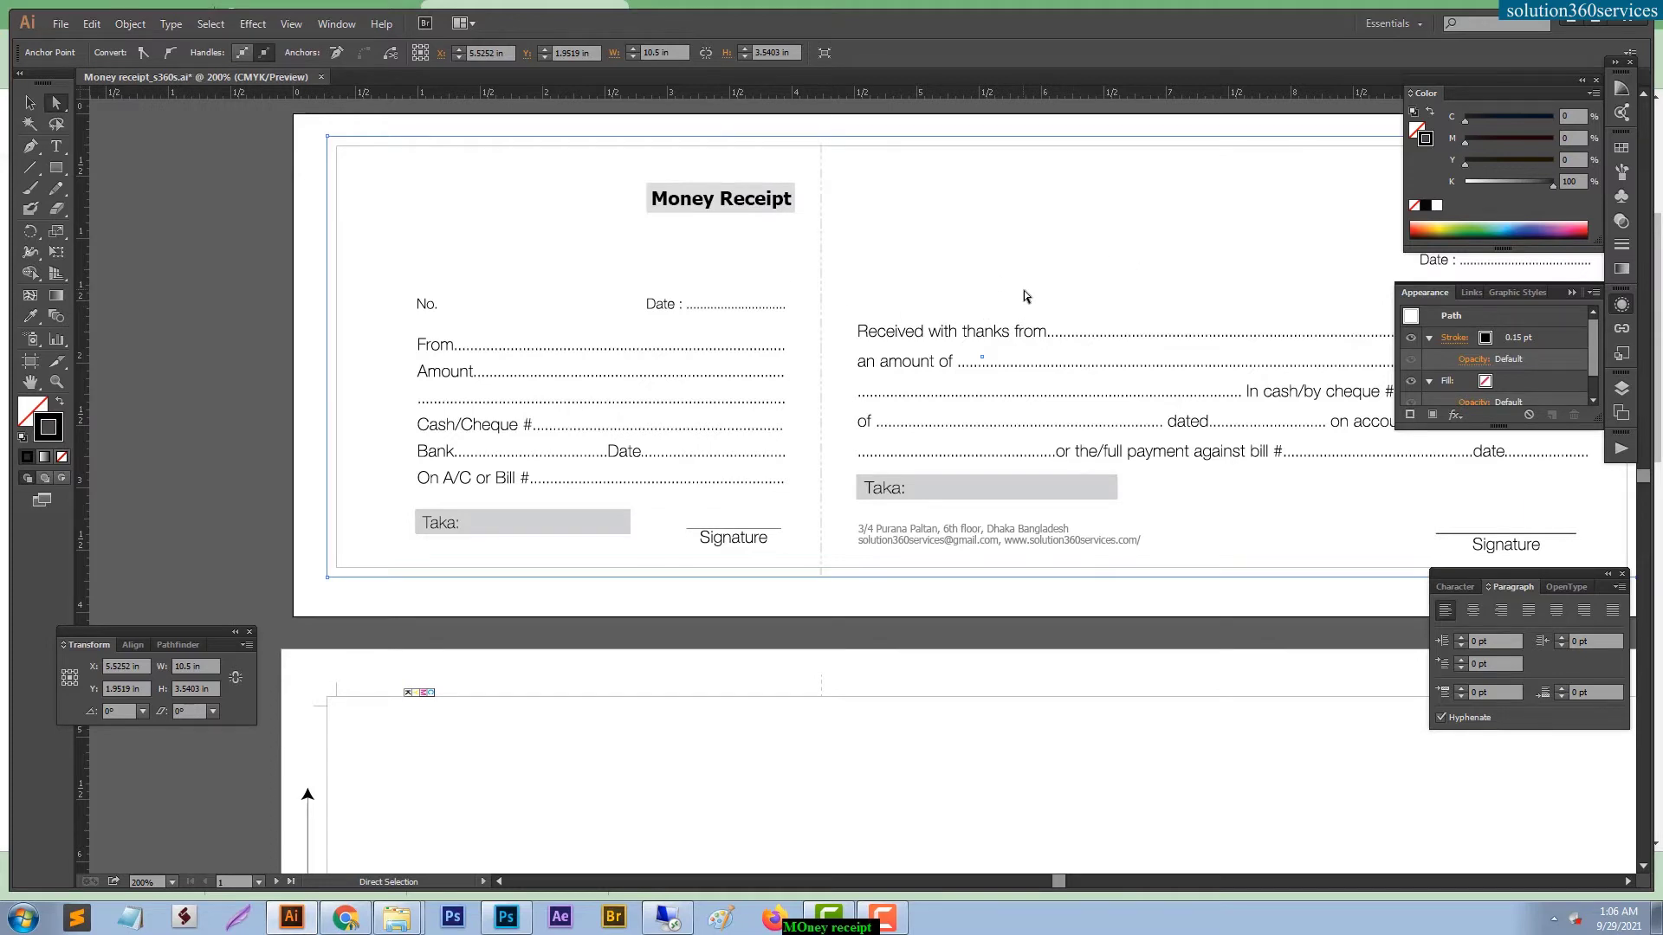
{"action": "left_click_drag", "start_coordinate": [1142, 281], "coordinate": [1016, 270]}
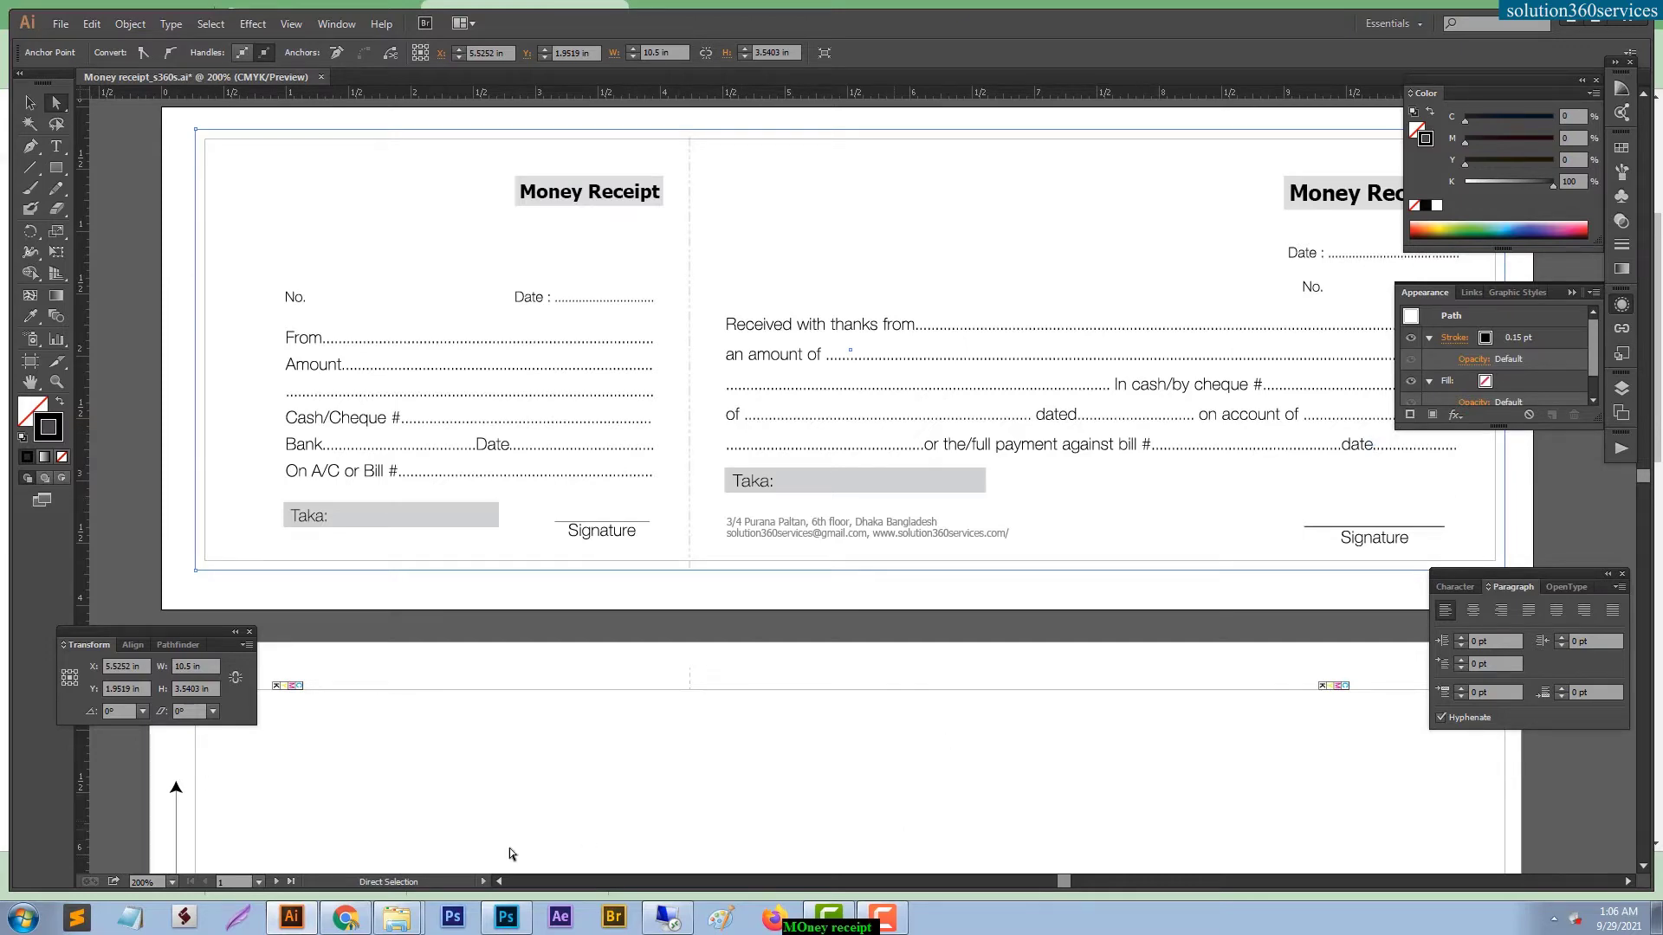
{"action": "left_click", "coordinate": [345, 918]}
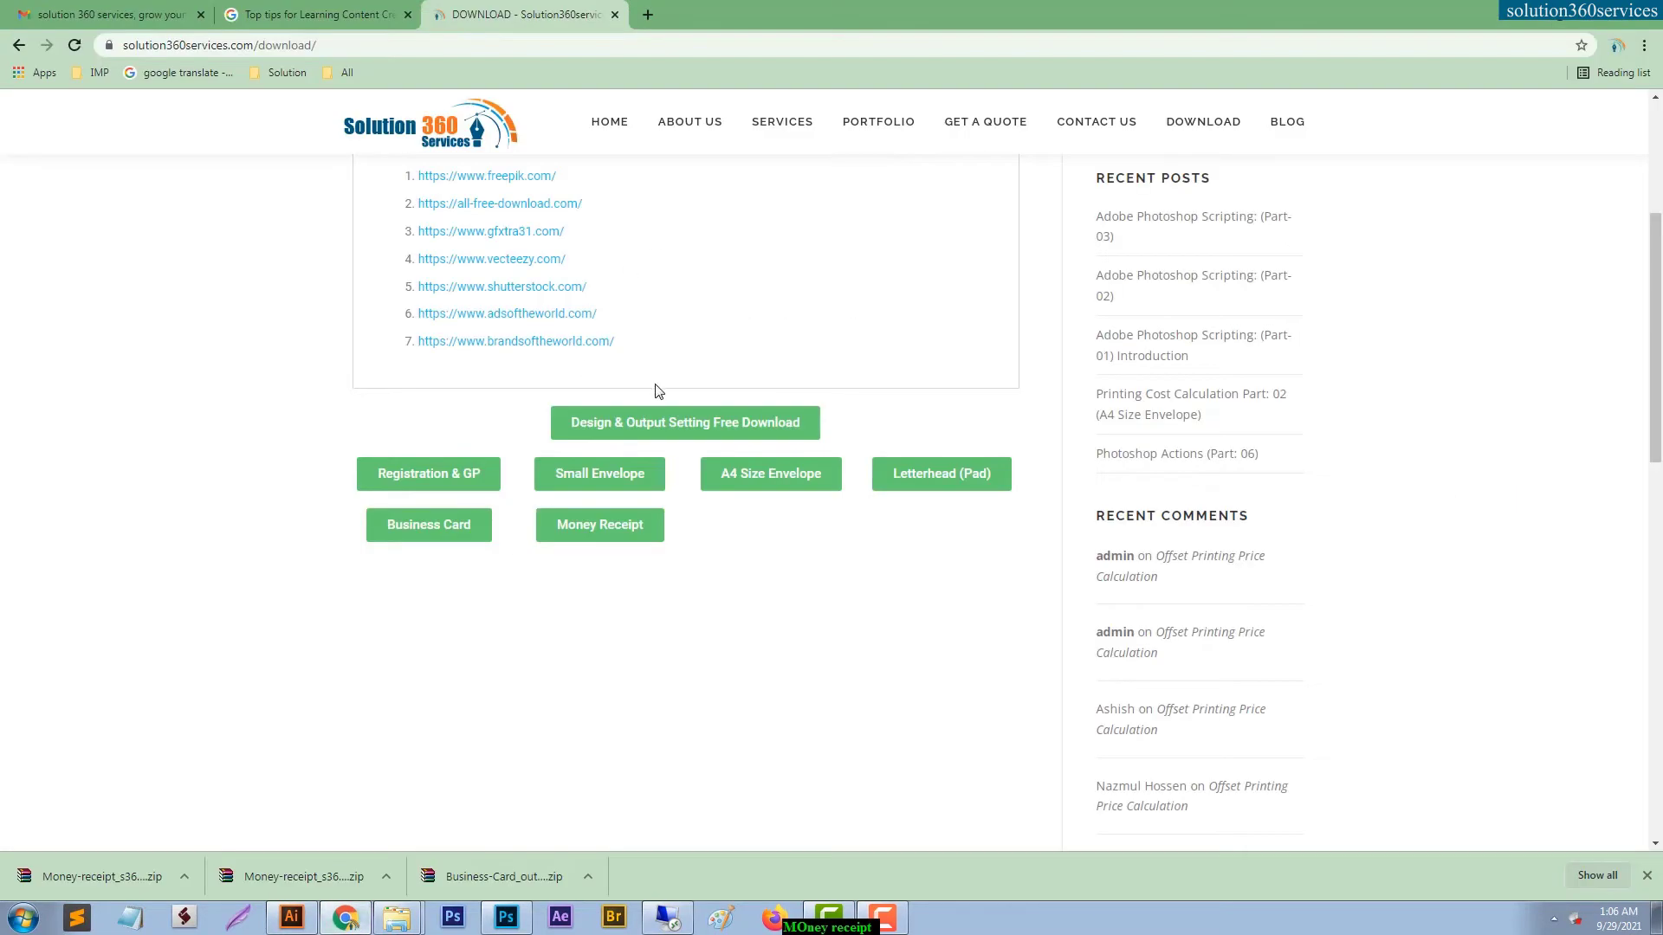
Scroll the download page to the top and return to Money receipt_s360s.ai in Illustrator.
{"action": "scroll", "coordinate": [573, 320], "scroll_direction": "up", "scroll_amount": 4}
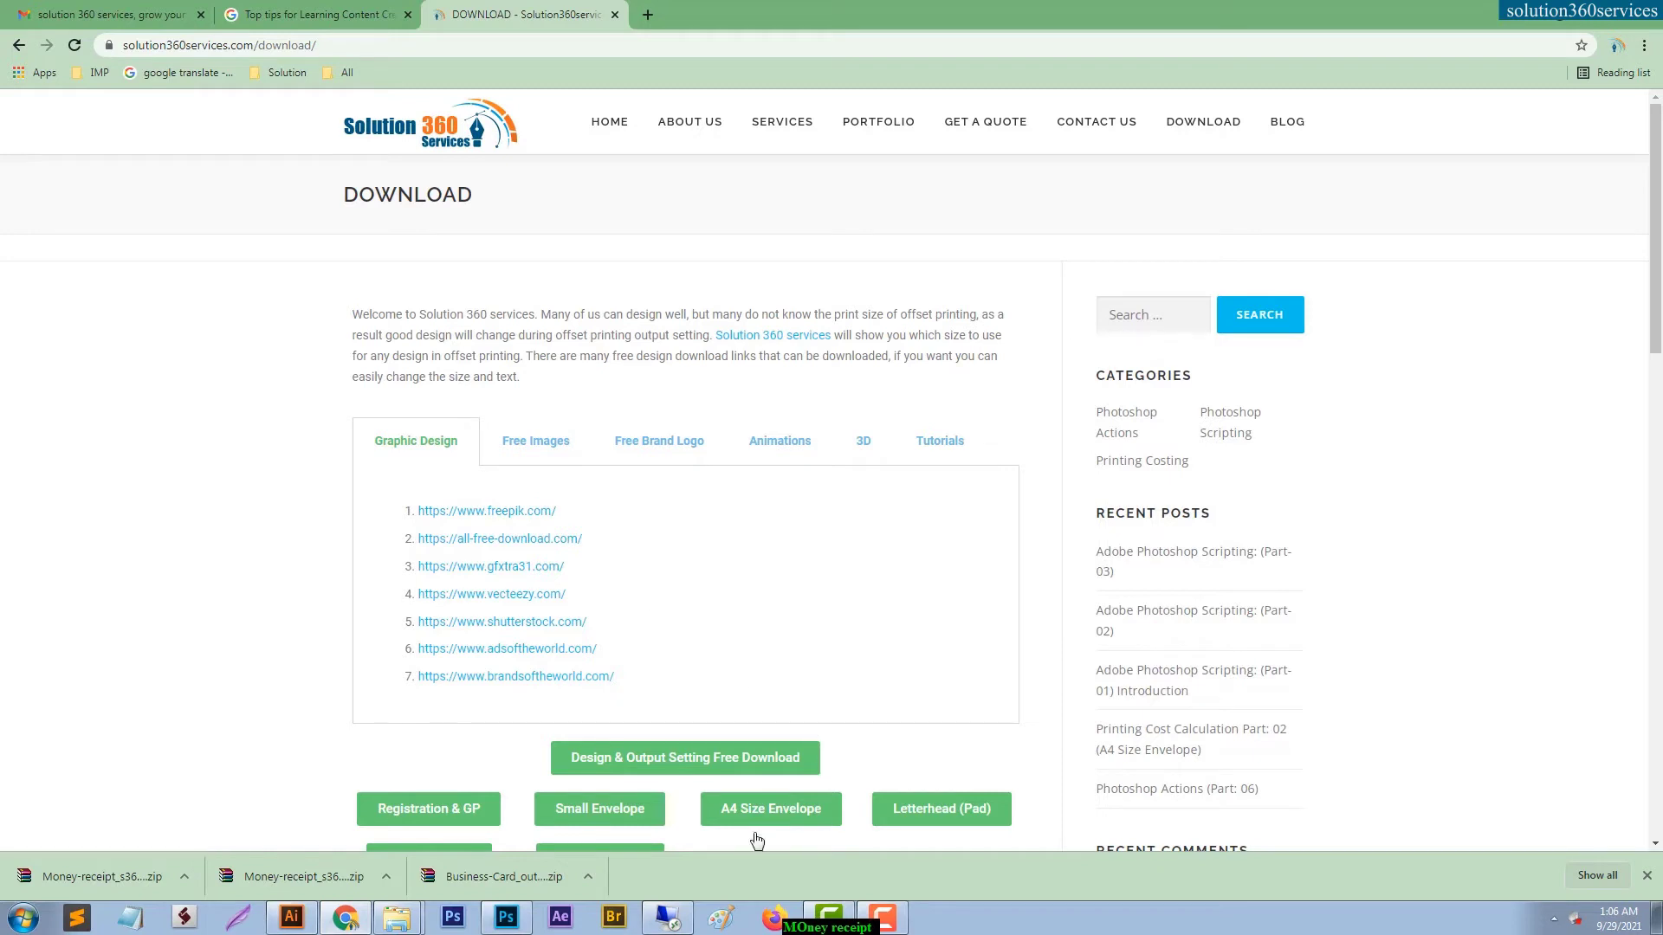
{"action": "left_click", "coordinate": [291, 916]}
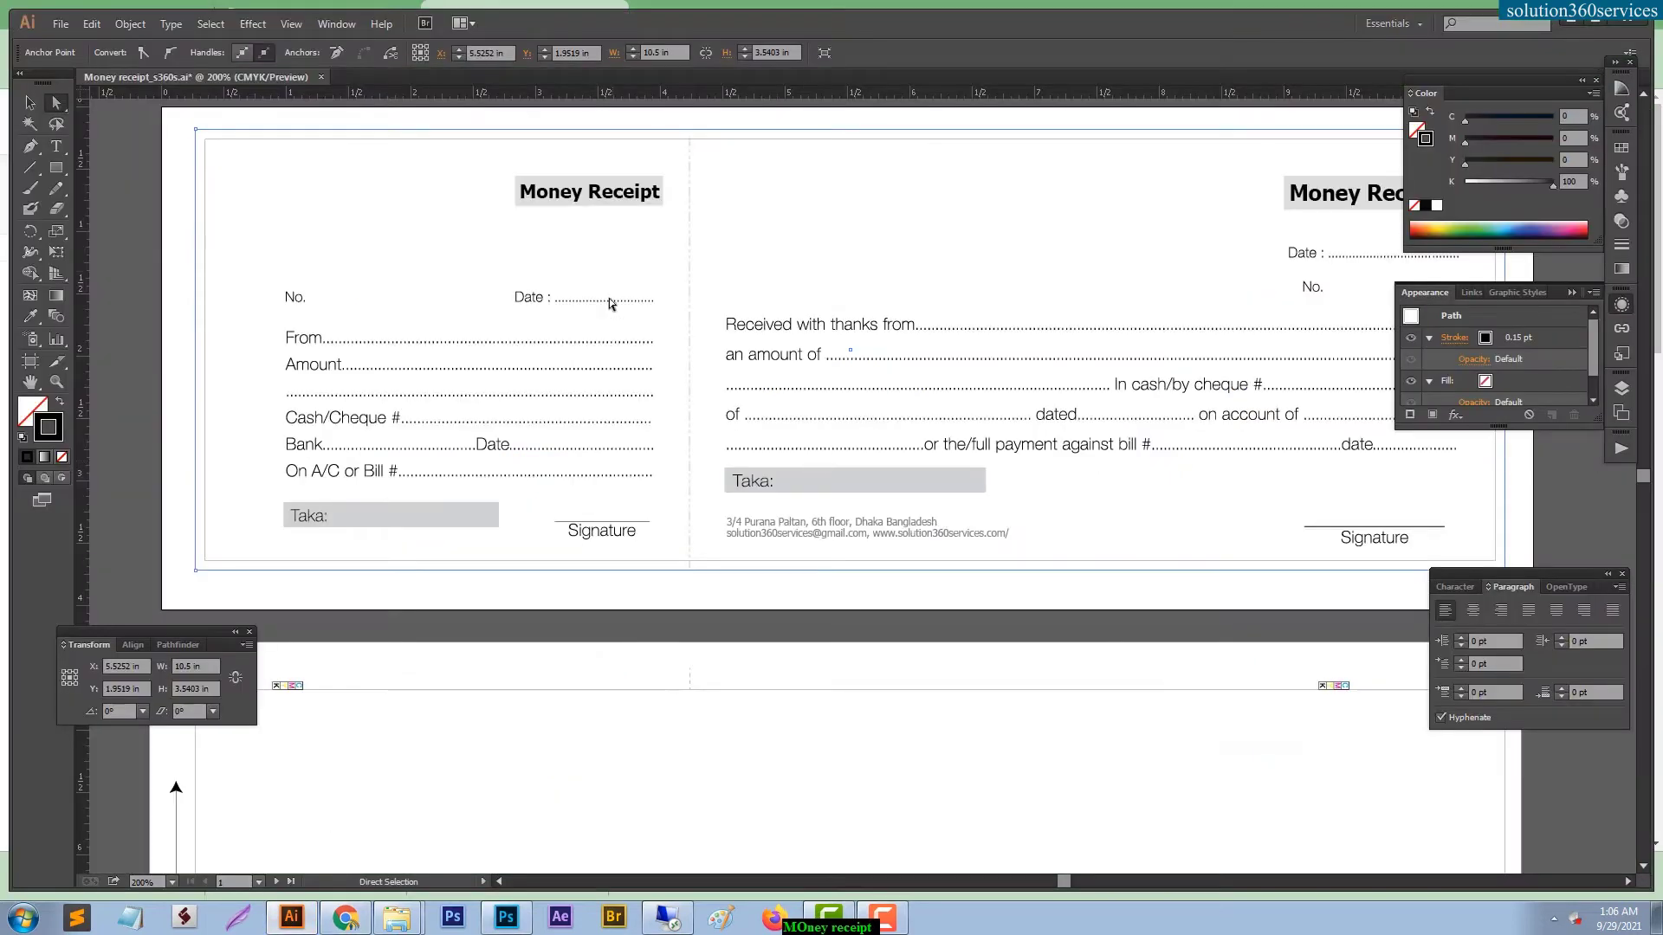
Give both Money Receipt title boxes a C0 M17.65 Y38.82 K0 peach fill and stroke.
{"action": "scroll", "coordinate": [1102, 314], "scroll_direction": "down", "scroll_amount": 1}
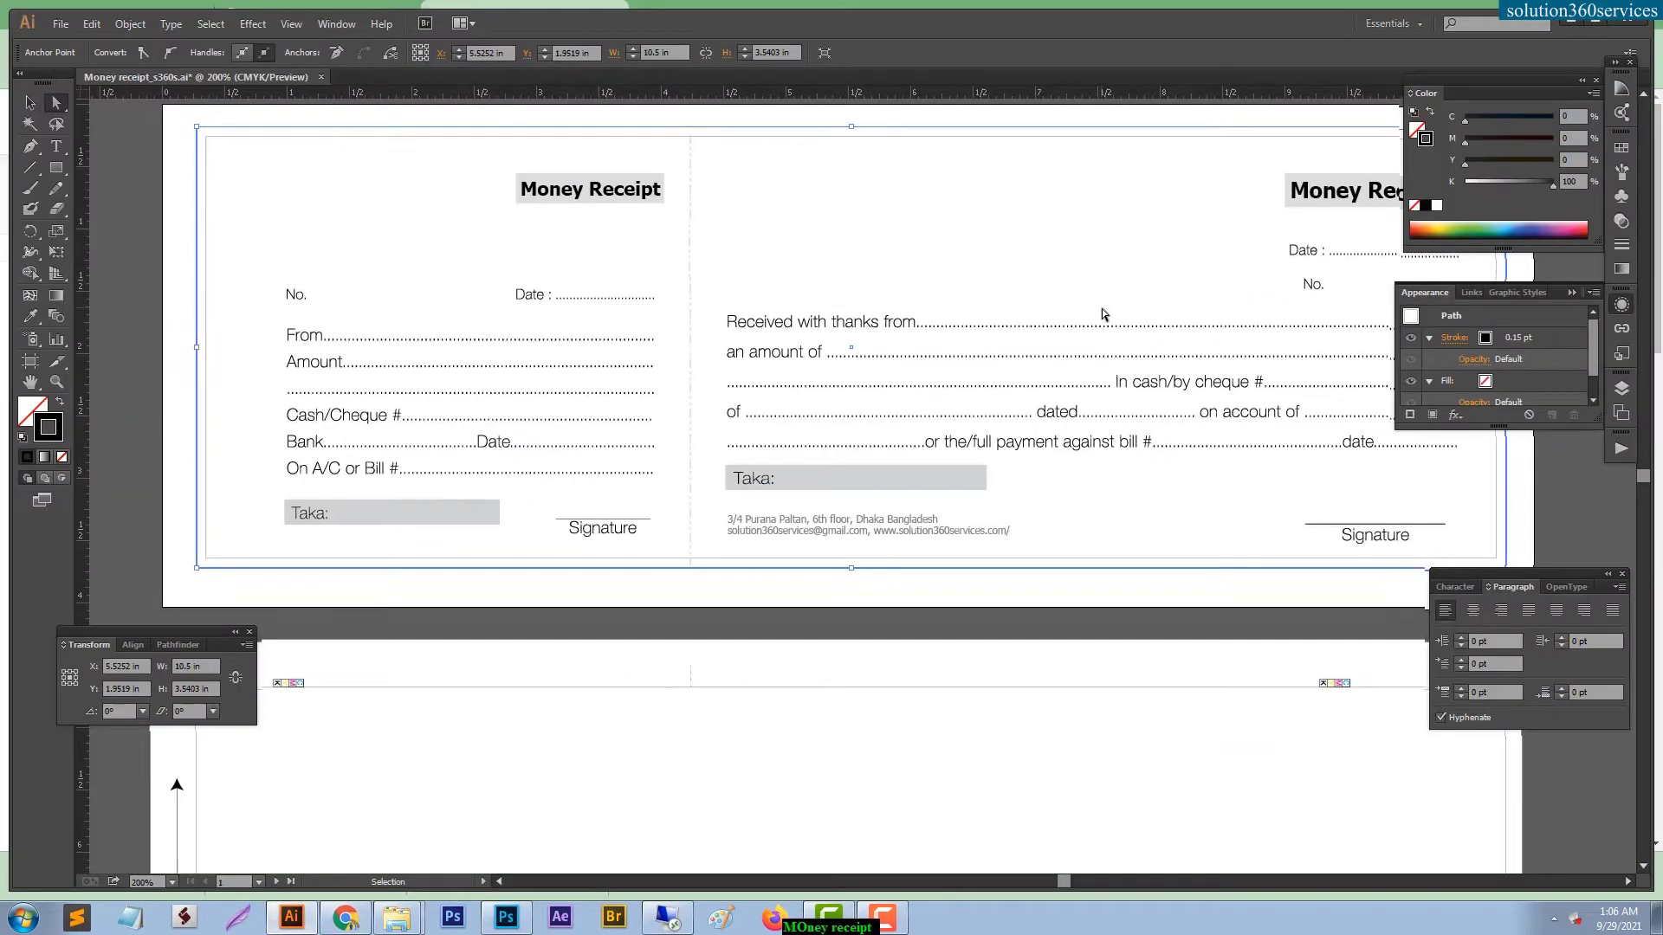
{"action": "left_click", "coordinate": [654, 178]}
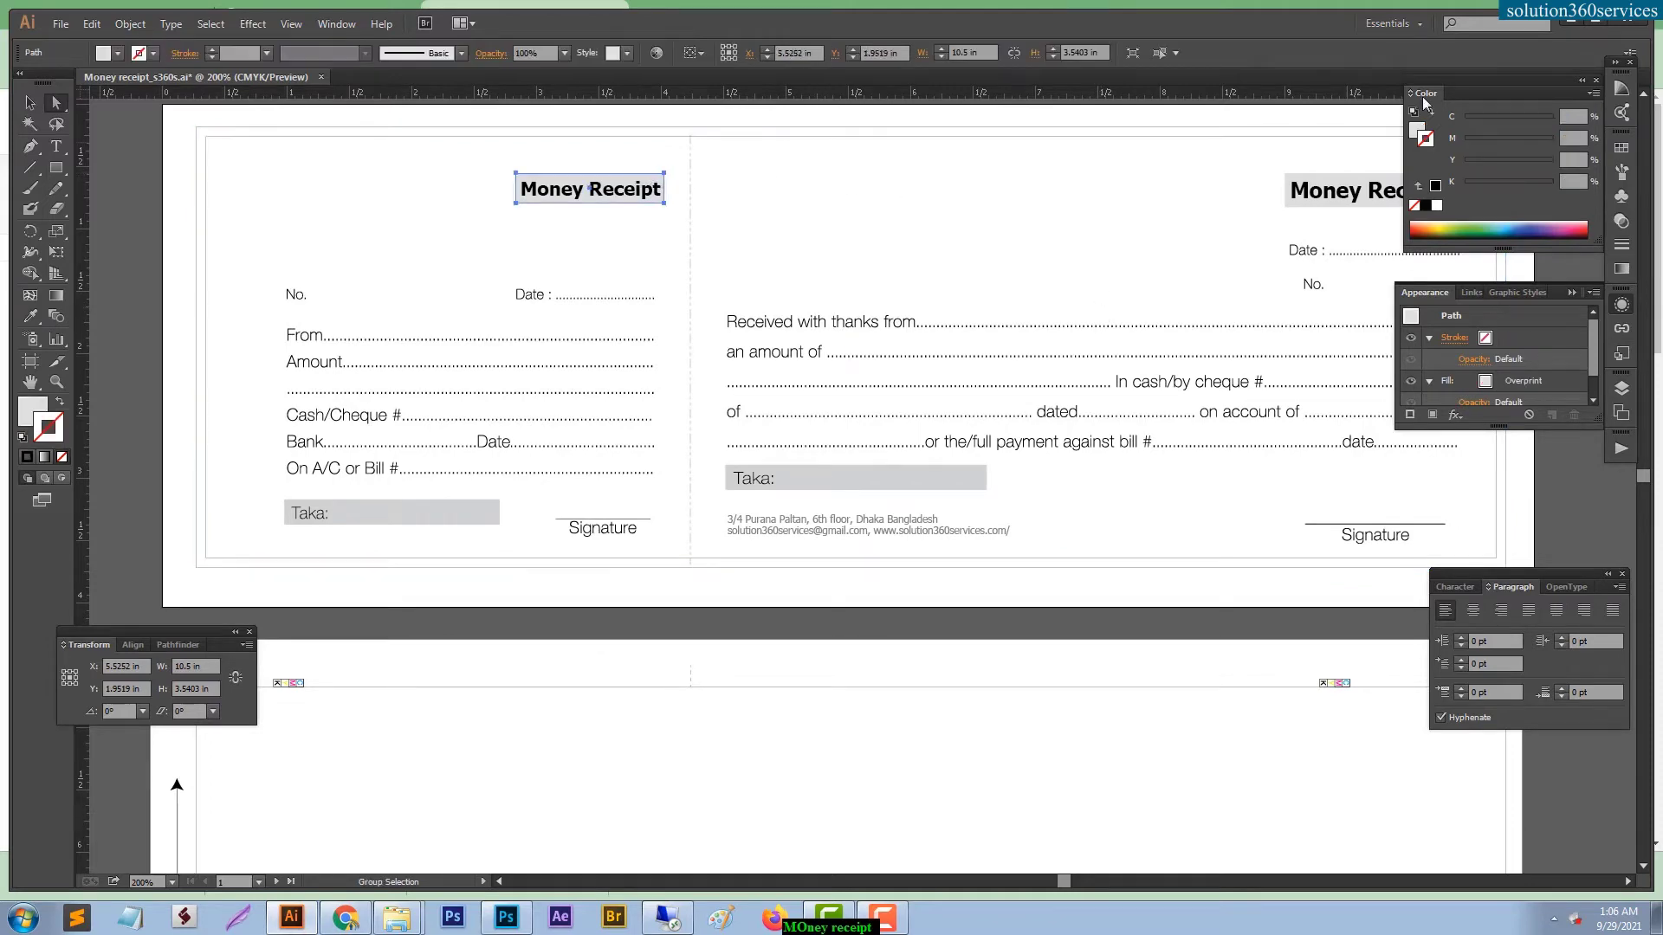
{"action": "left_click", "coordinate": [1344, 178], "text": "shift"}
{"action": "left_click", "coordinate": [1446, 225]}
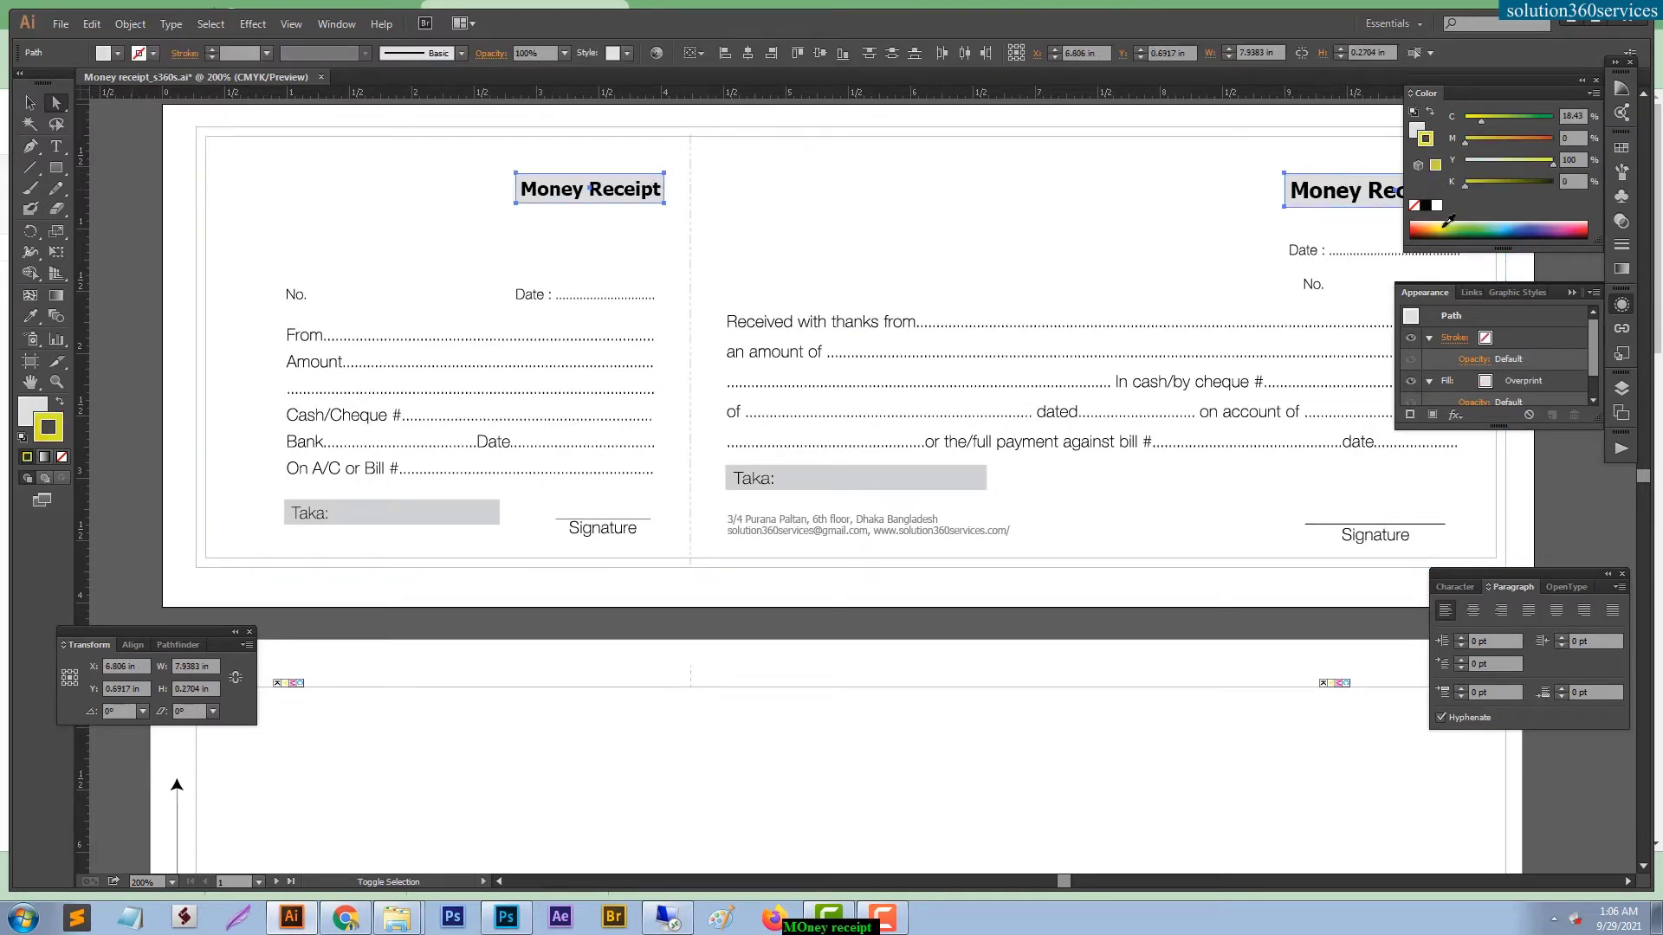
{"action": "left_click", "coordinate": [1428, 221]}
{"action": "key", "text": "x"}
{"action": "left_click", "coordinate": [1429, 221]}
{"action": "left_click", "coordinate": [1117, 186]}
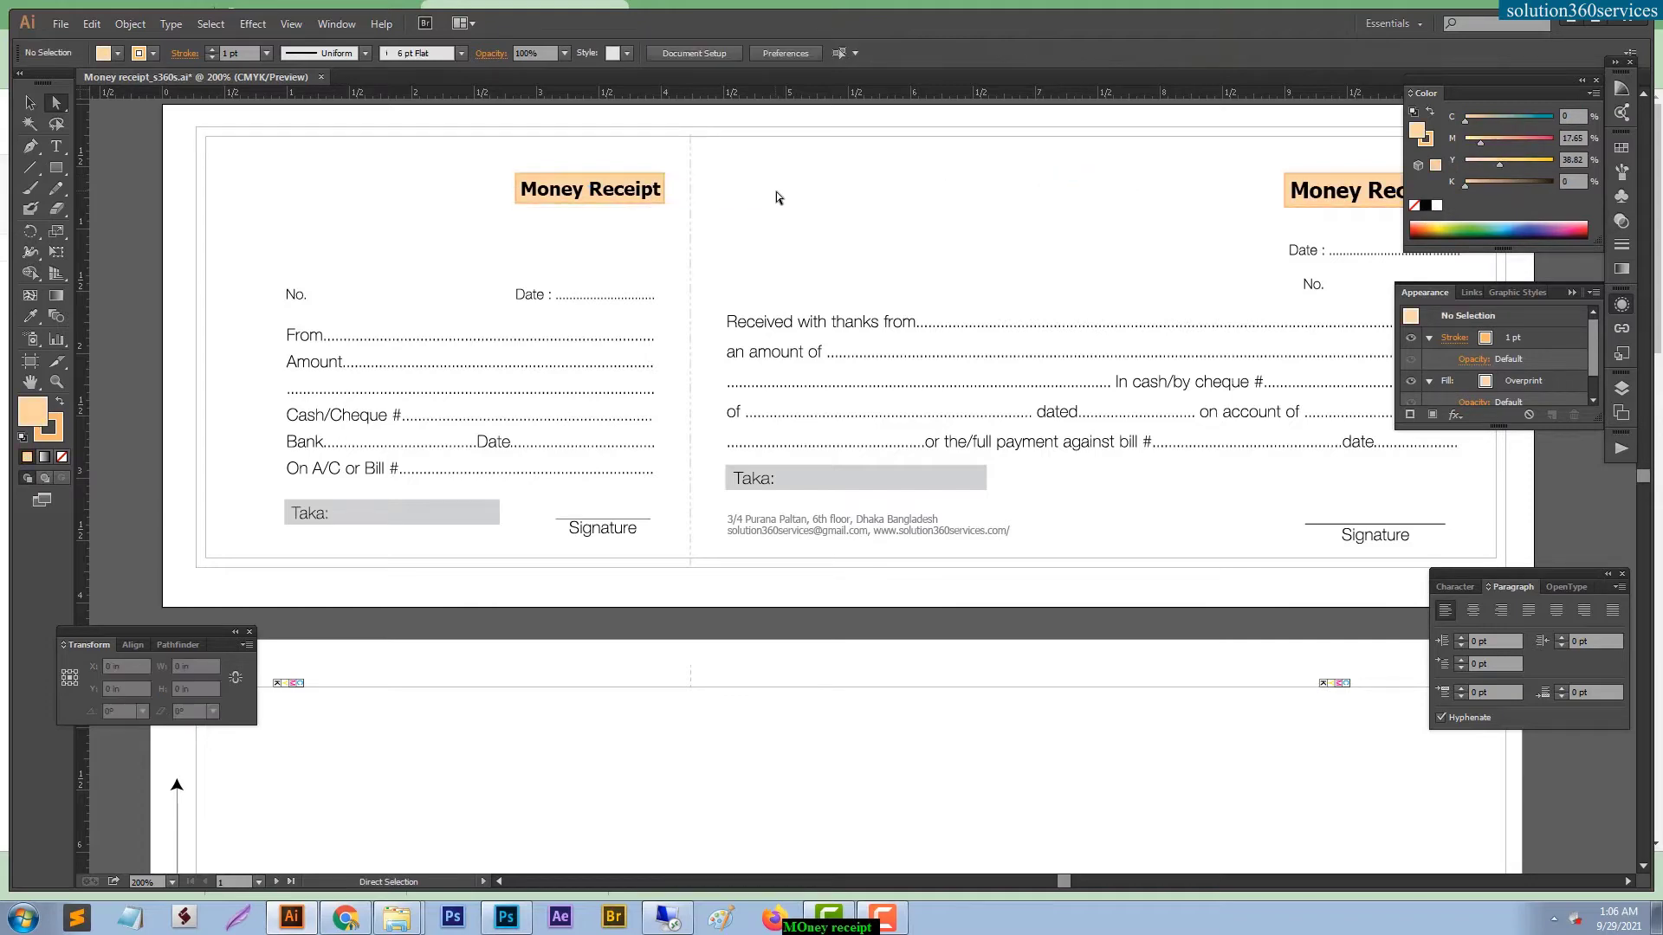
Reposition the view and select the receipt's outer border rectangle.
{"action": "left_click_drag", "start_coordinate": [854, 212], "coordinate": [802, 205]}
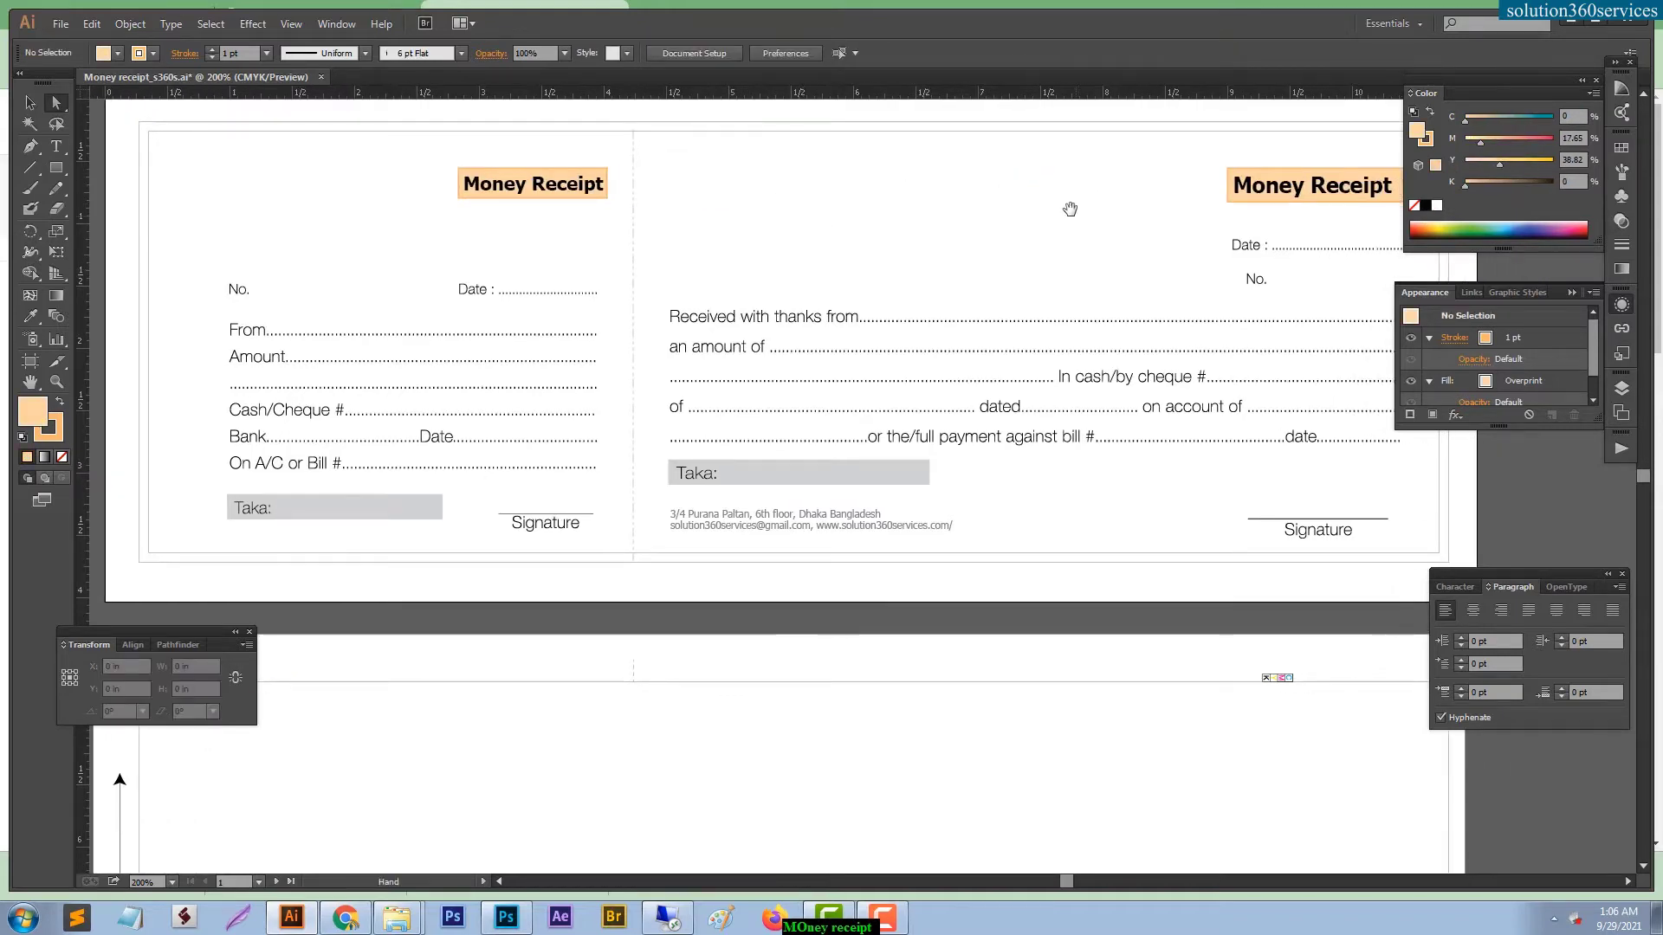
{"action": "left_click_drag", "start_coordinate": [1072, 212], "coordinate": [1046, 315]}
{"action": "left_click_drag", "start_coordinate": [813, 240], "coordinate": [859, 209]}
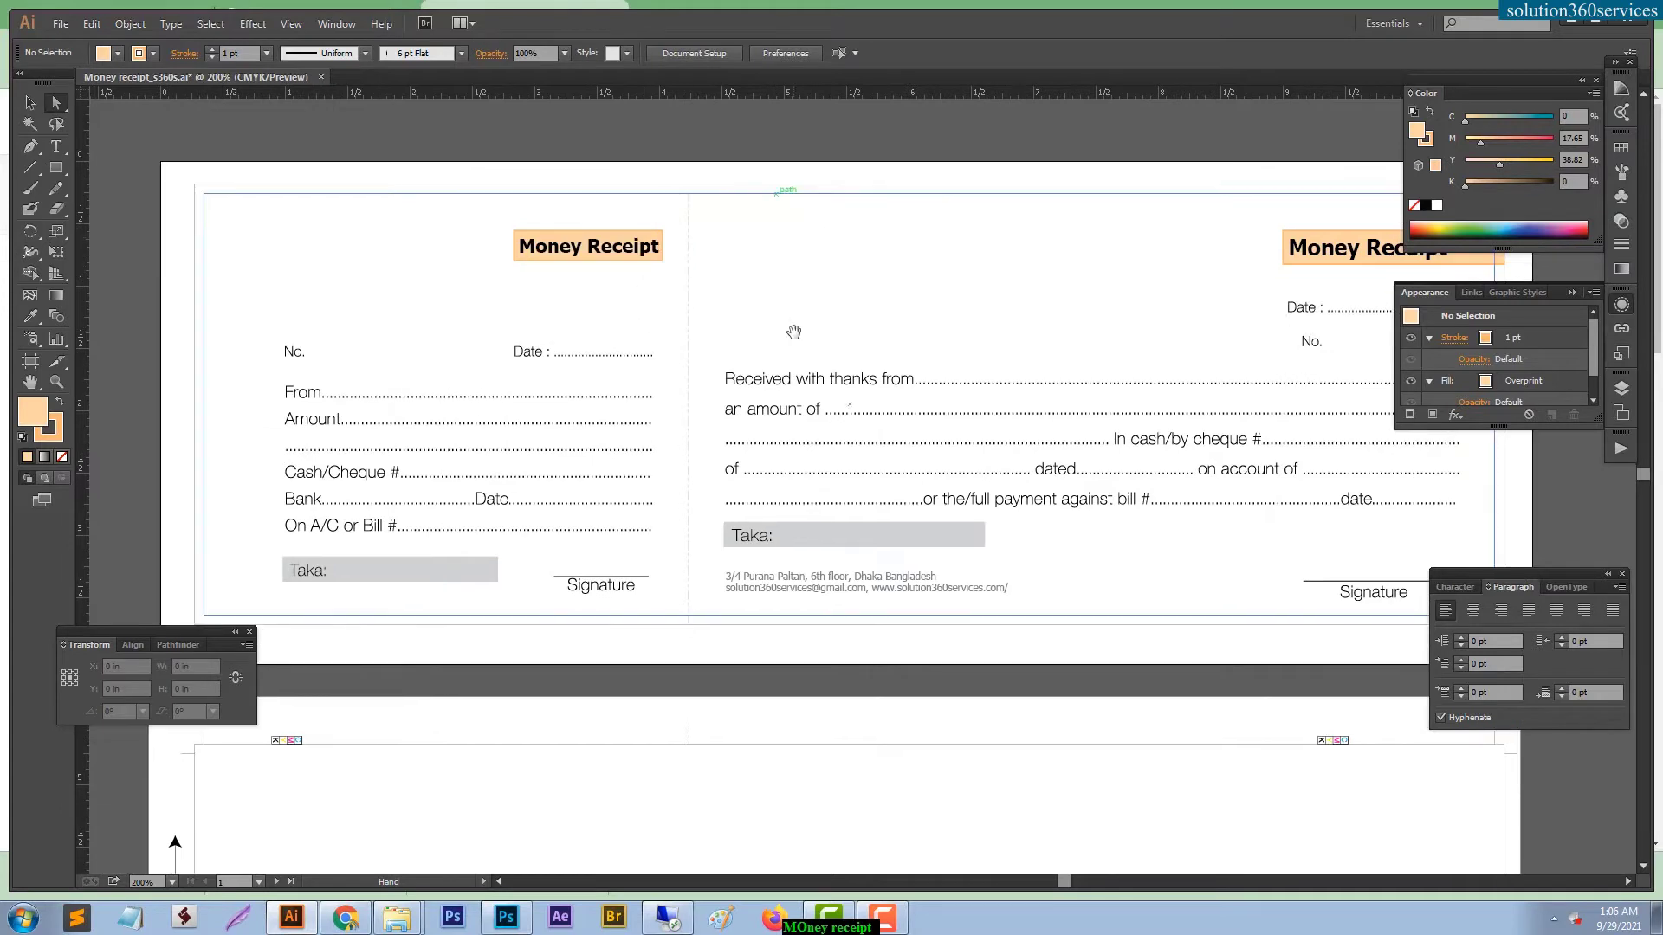
{"action": "left_click", "coordinate": [789, 190]}
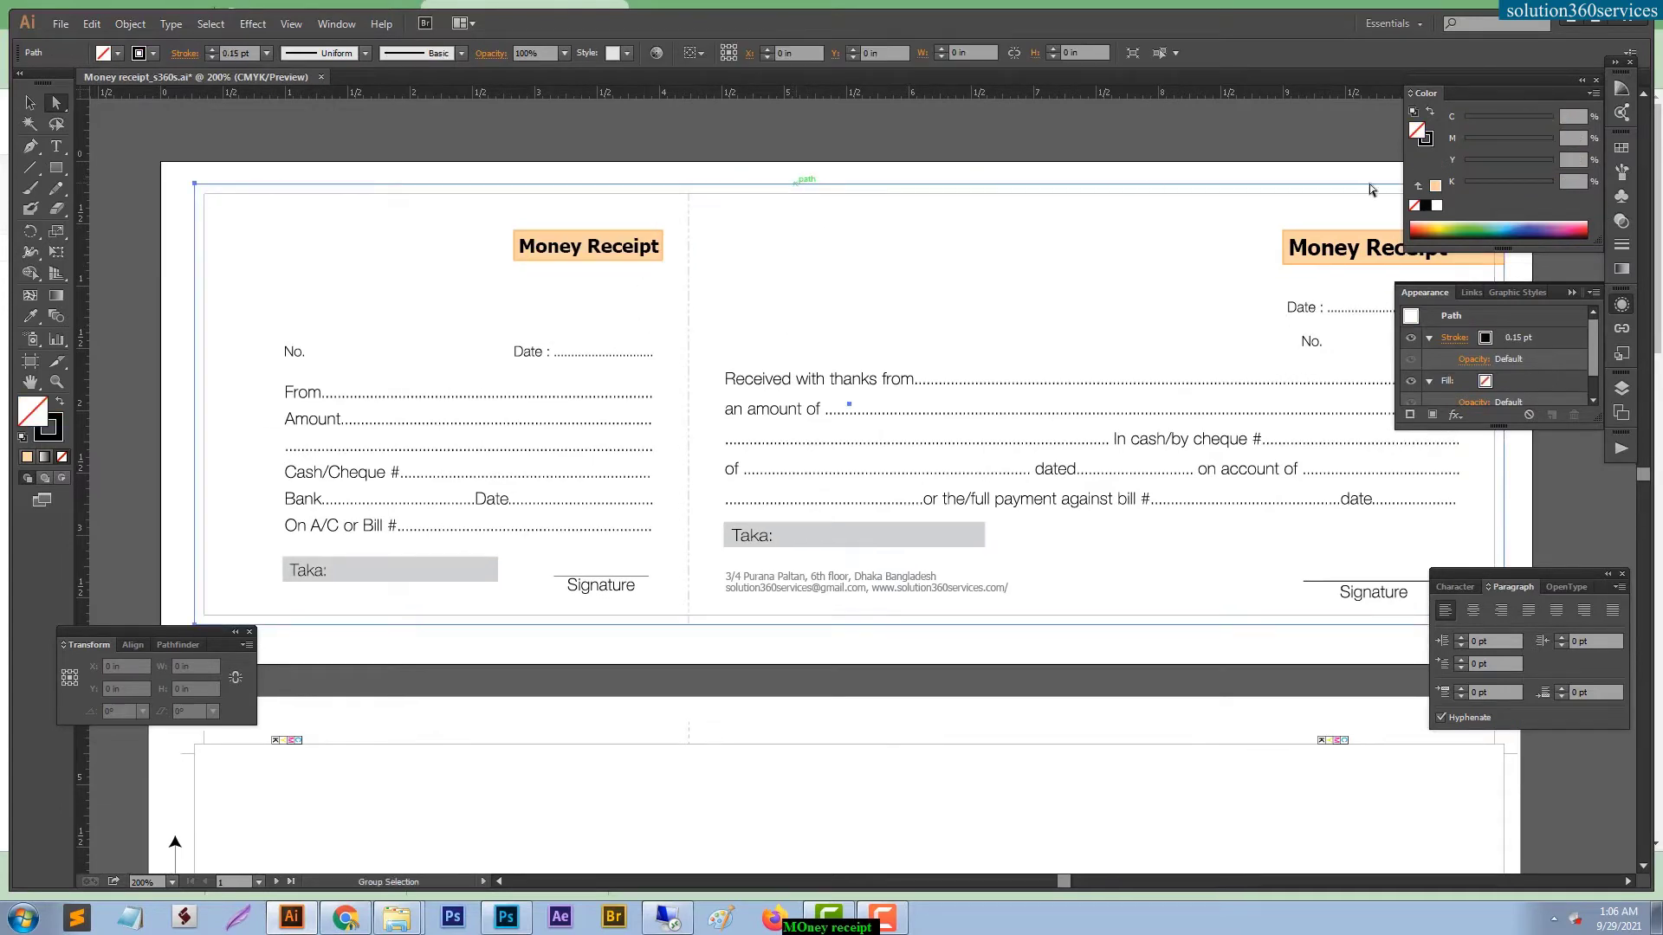
Fill the outer rectangle a lightened peach and send it behind all receipt content.
{"action": "left_click", "coordinate": [1436, 187]}
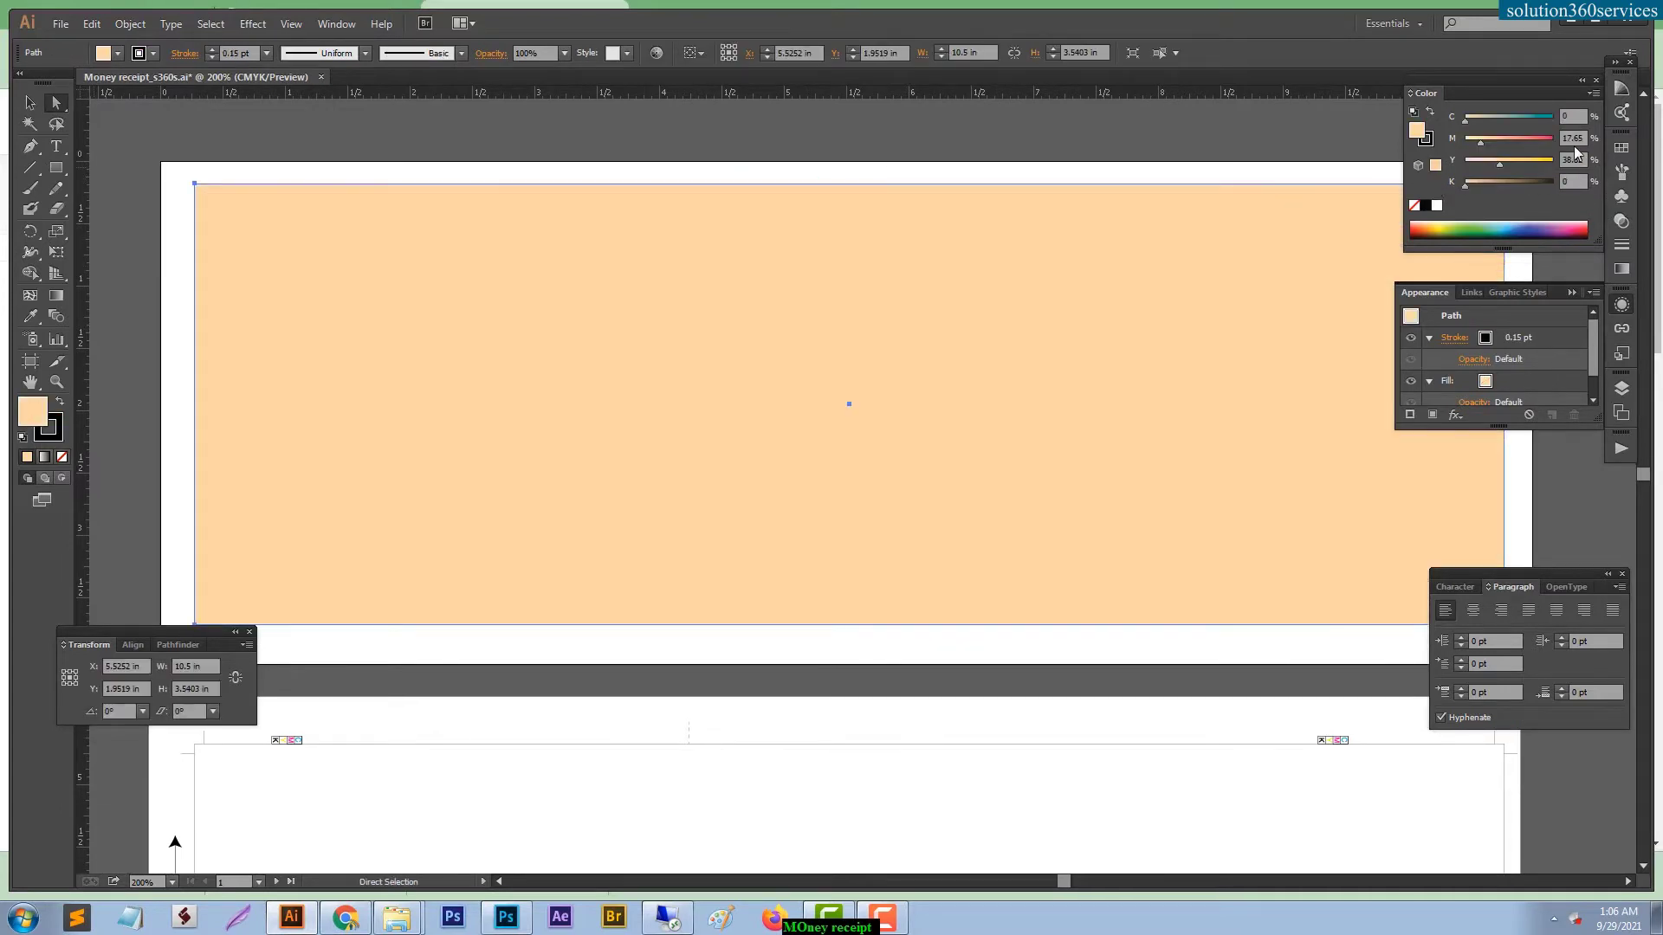
{"action": "left_click_drag", "start_coordinate": [1490, 166], "coordinate": [1479, 167]}
{"action": "key", "text": "ctrl+shift+bracketleft"}
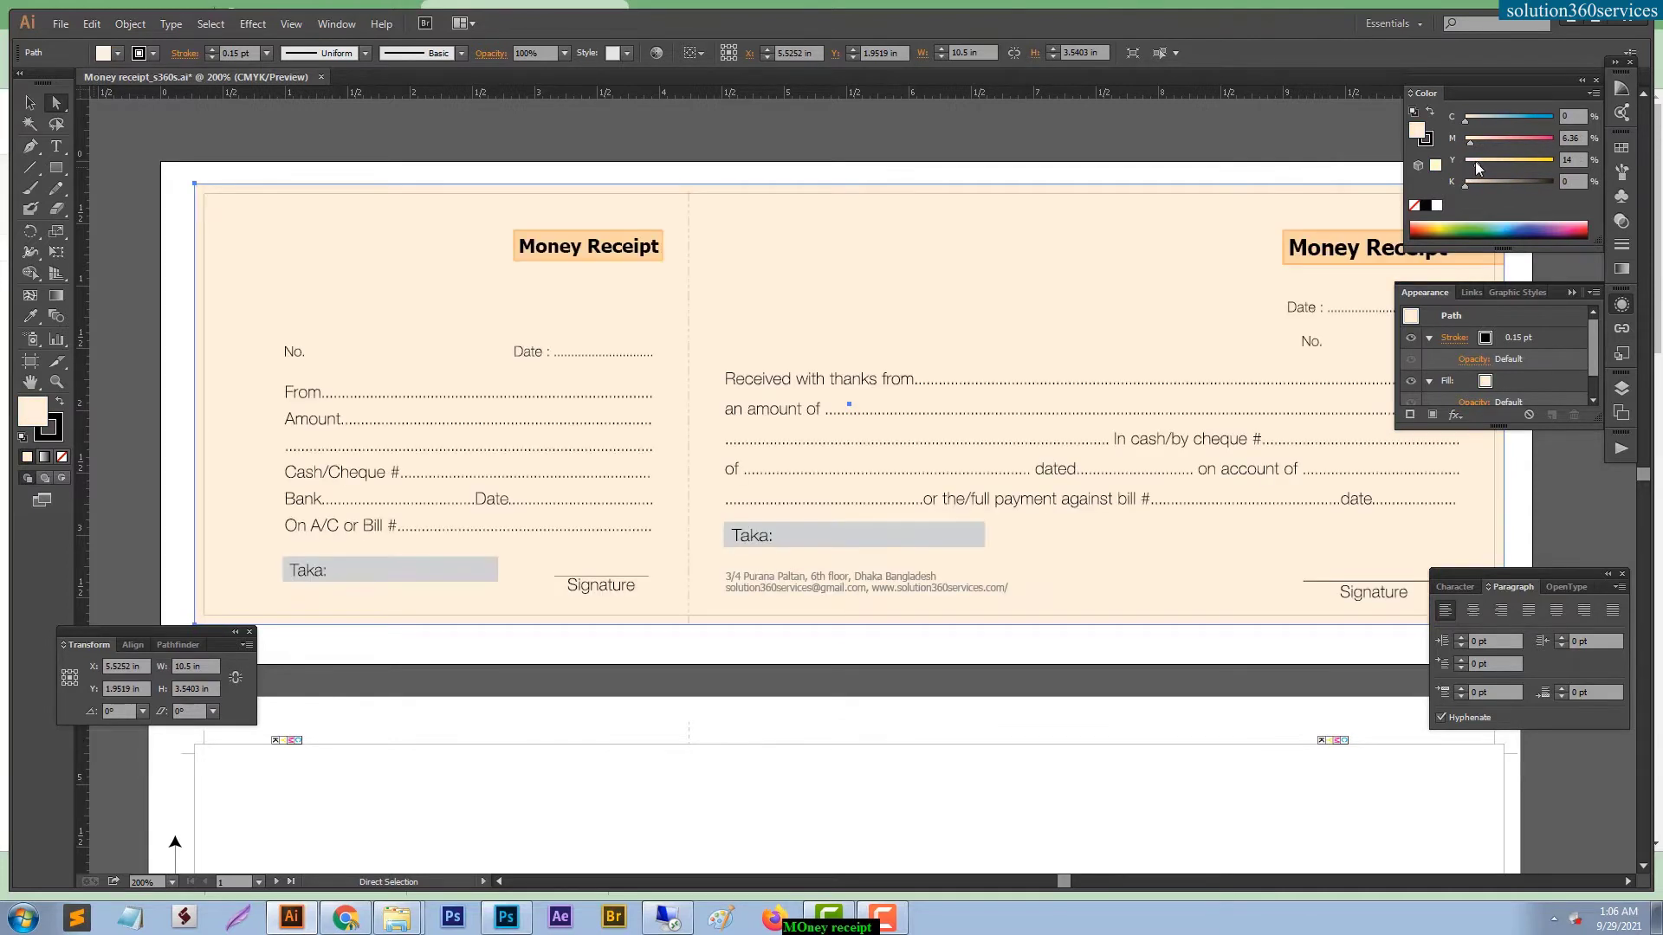
{"action": "left_click", "coordinate": [1082, 134]}
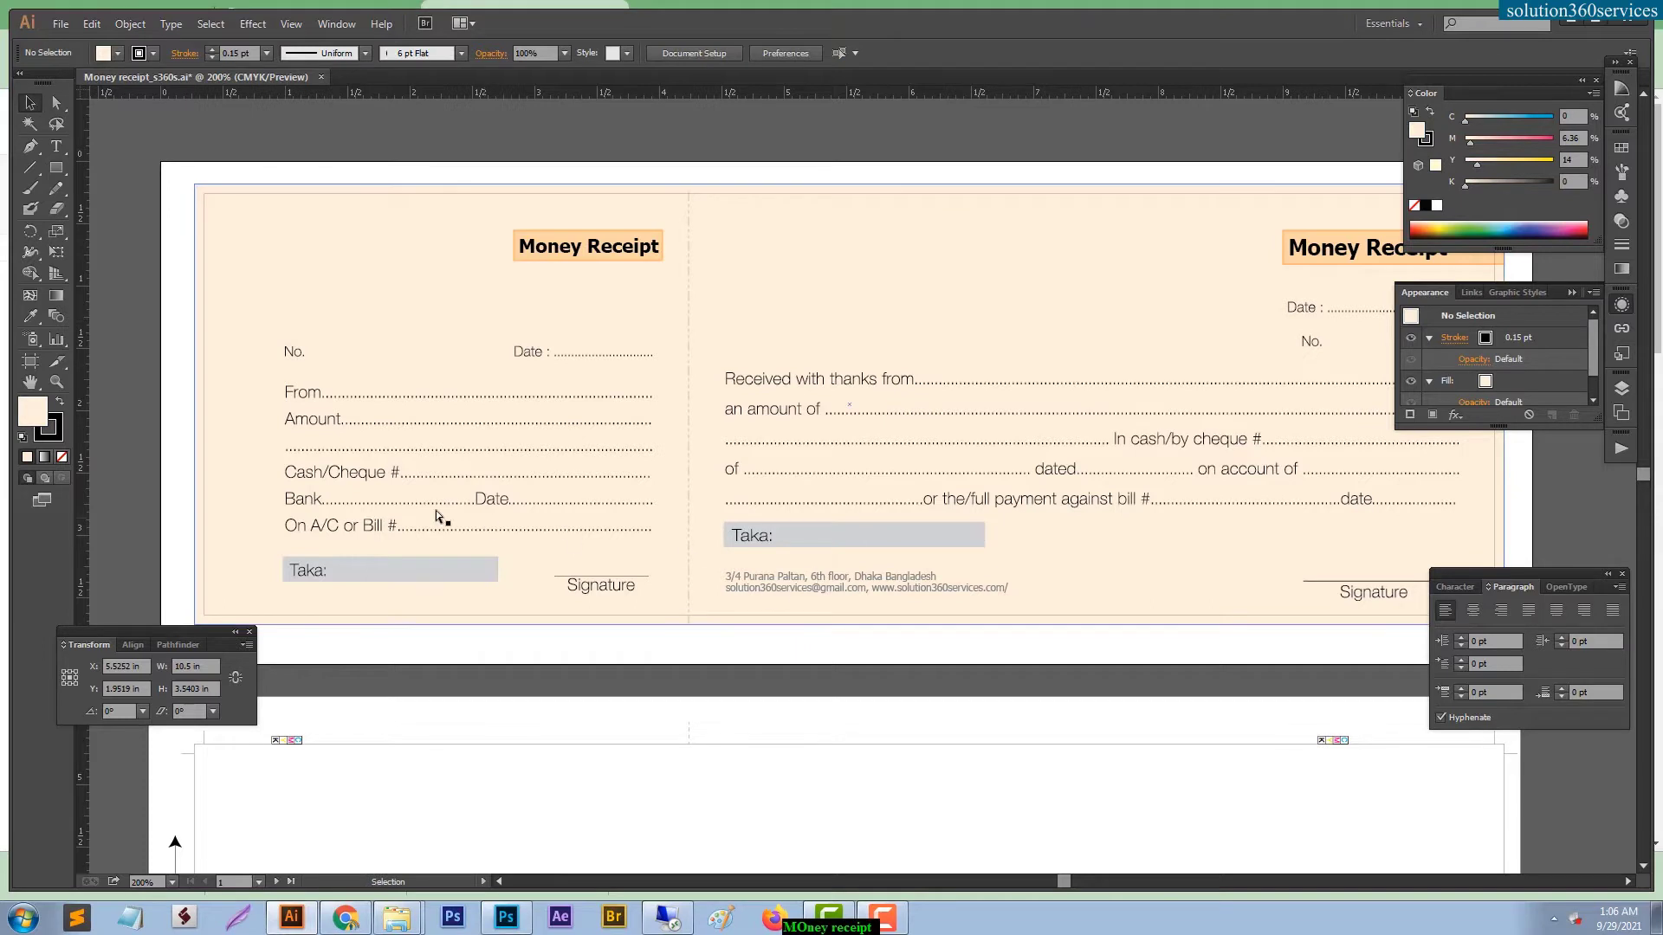
Fill both Taka: boxes white, then zoom out to see the whole receipt.
{"action": "left_click", "coordinate": [420, 576]}
{"action": "left_click", "coordinate": [872, 558], "text": "shift"}
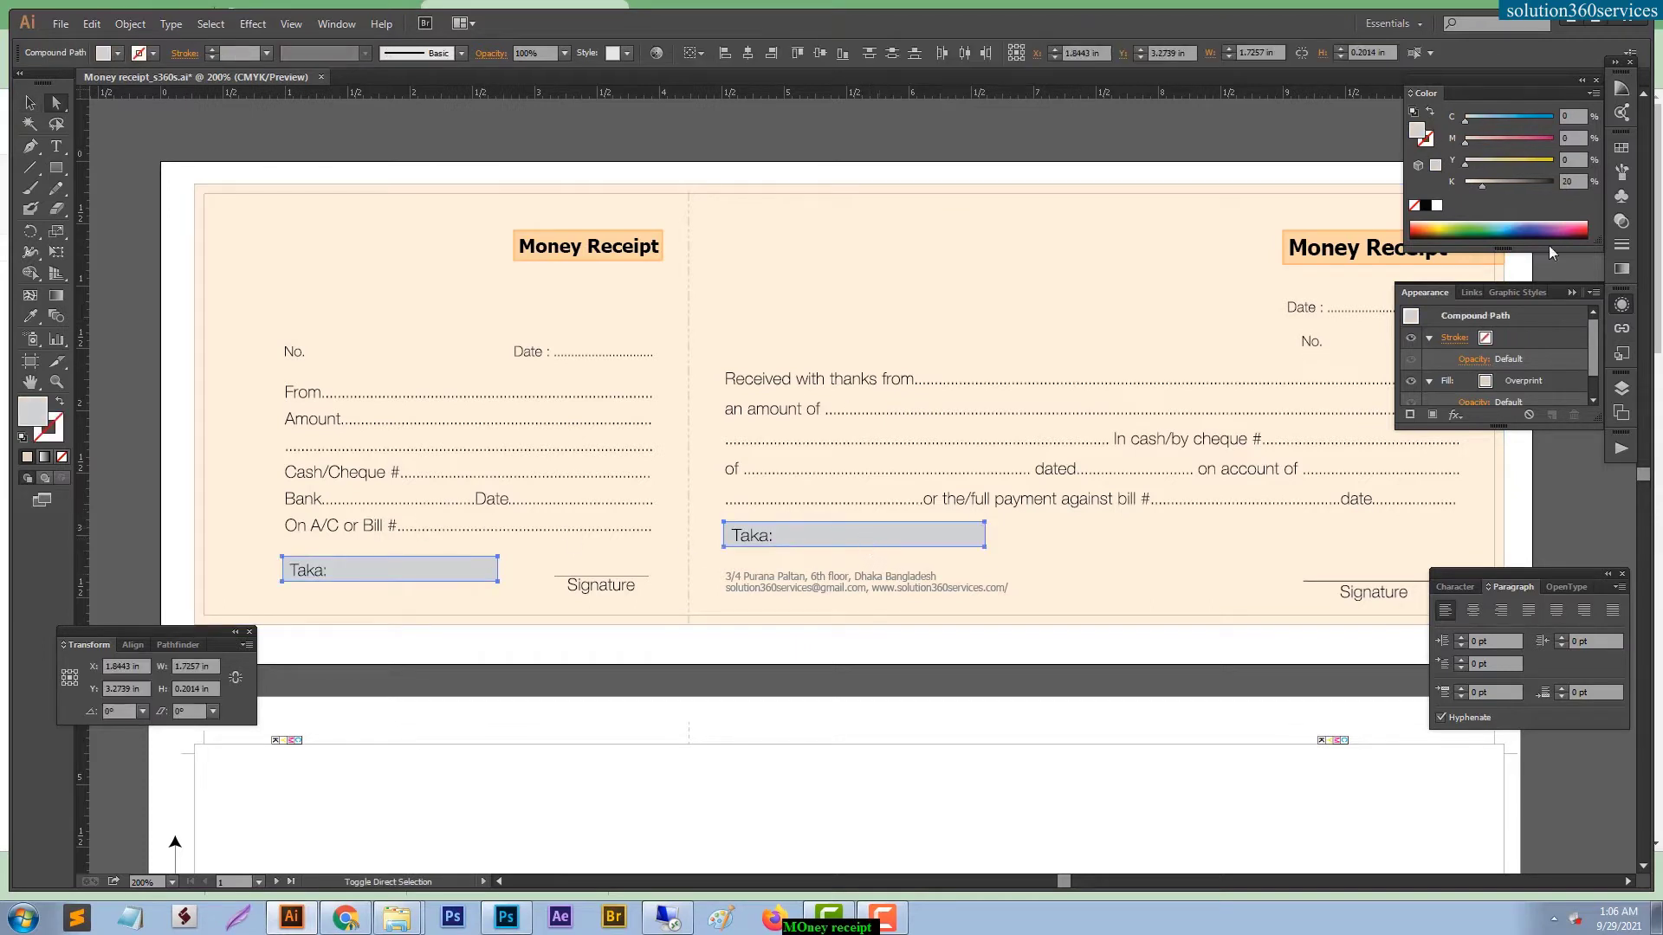
{"action": "left_click", "coordinate": [1197, 154]}
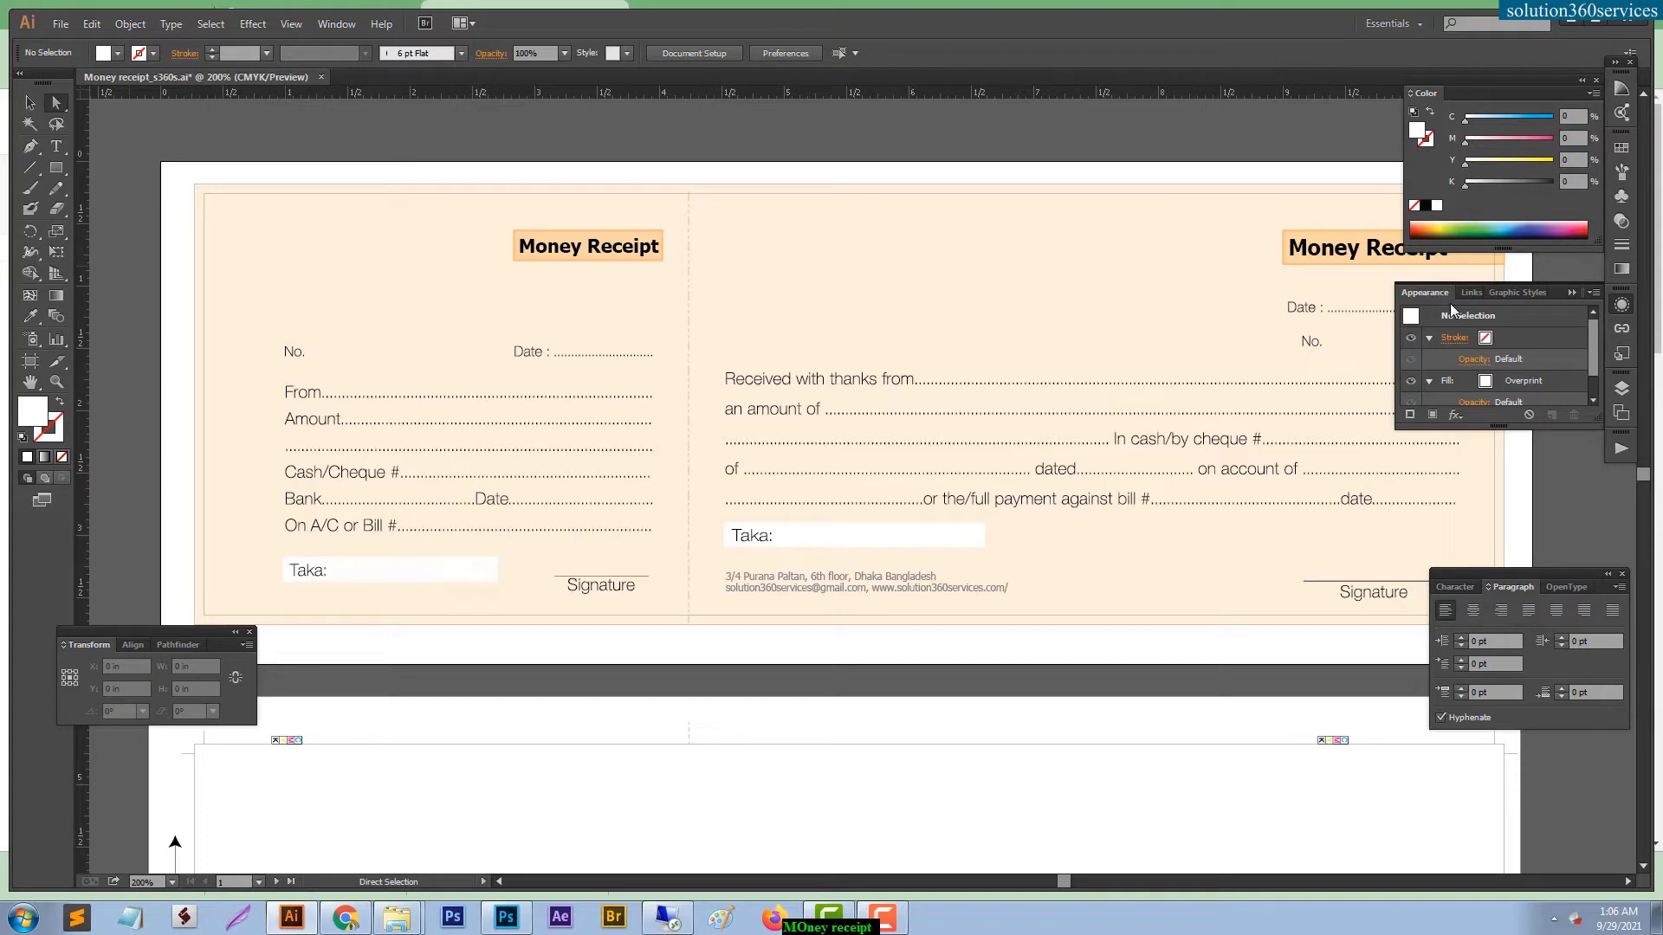
{"action": "key", "text": "ctrl+minus"}
Pan and scroll the view to bring the blank second artboard into view.
{"action": "key", "text": "v"}
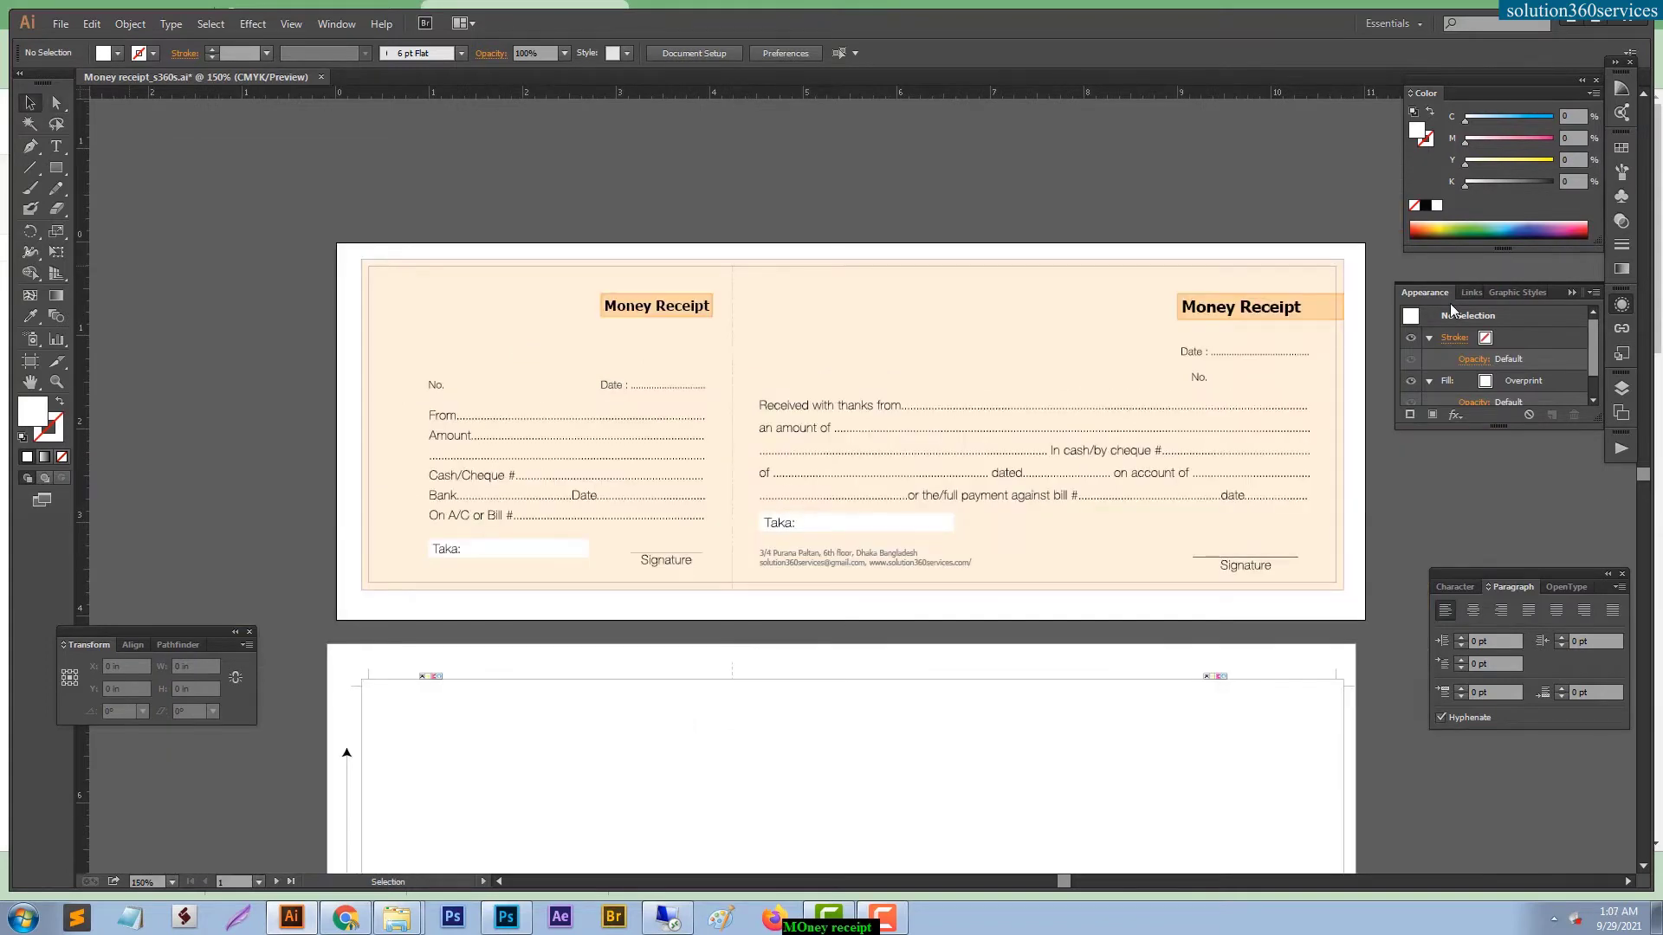
{"action": "left_click_drag", "start_coordinate": [1051, 457], "coordinate": [1009, 401]}
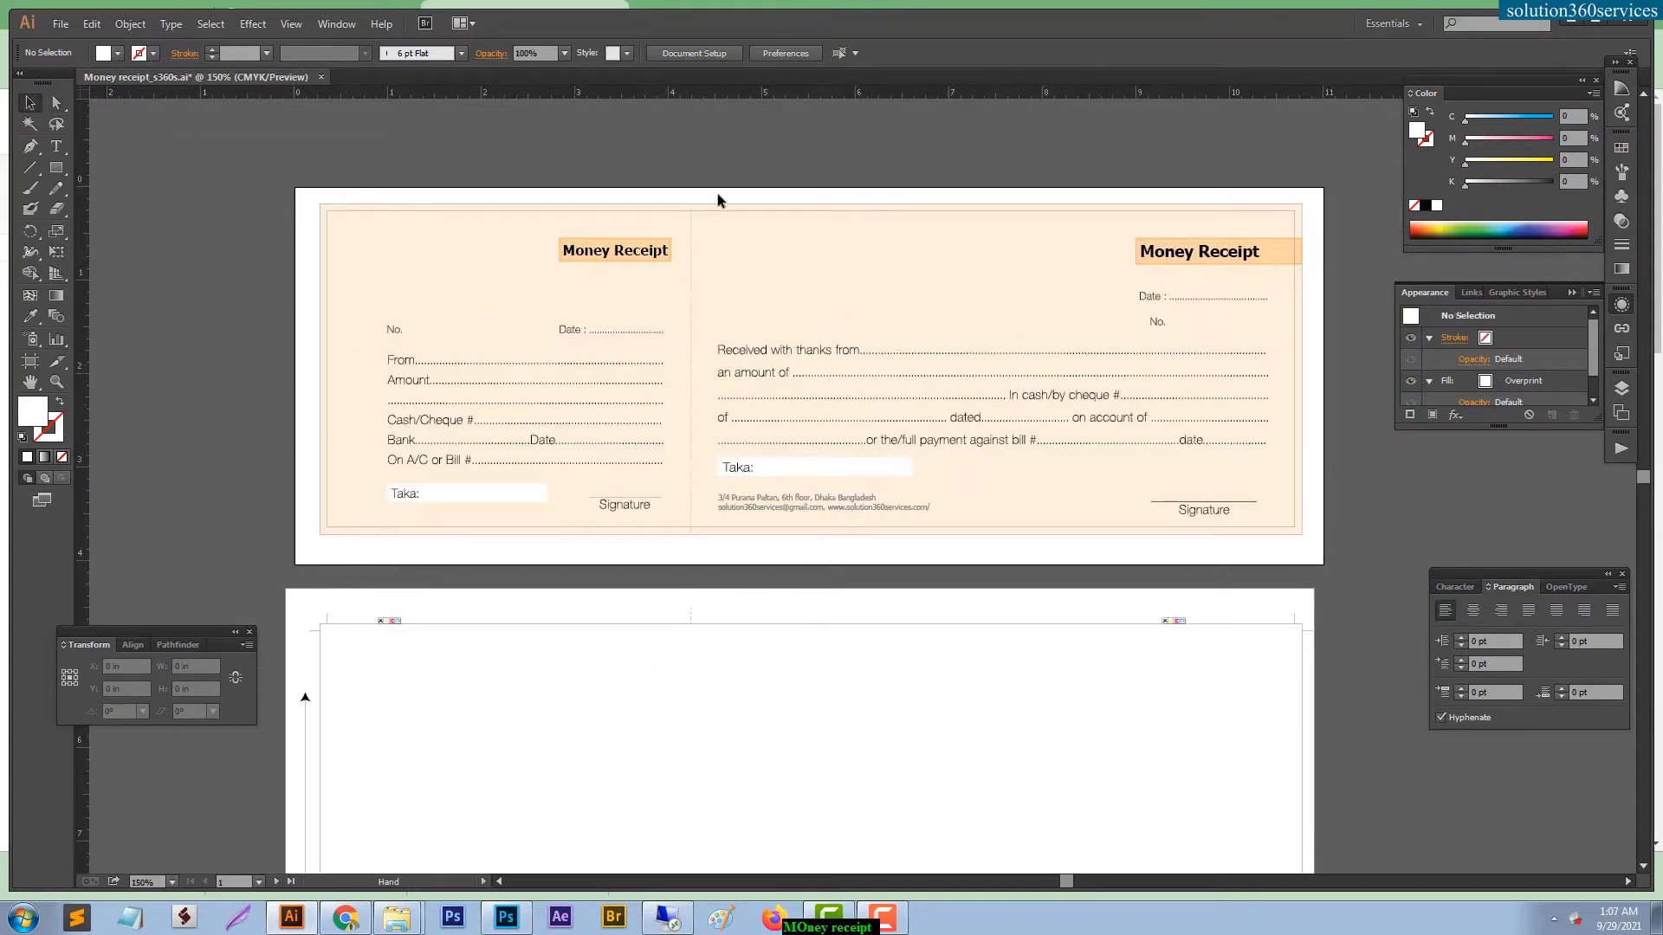
{"action": "key", "text": "a"}
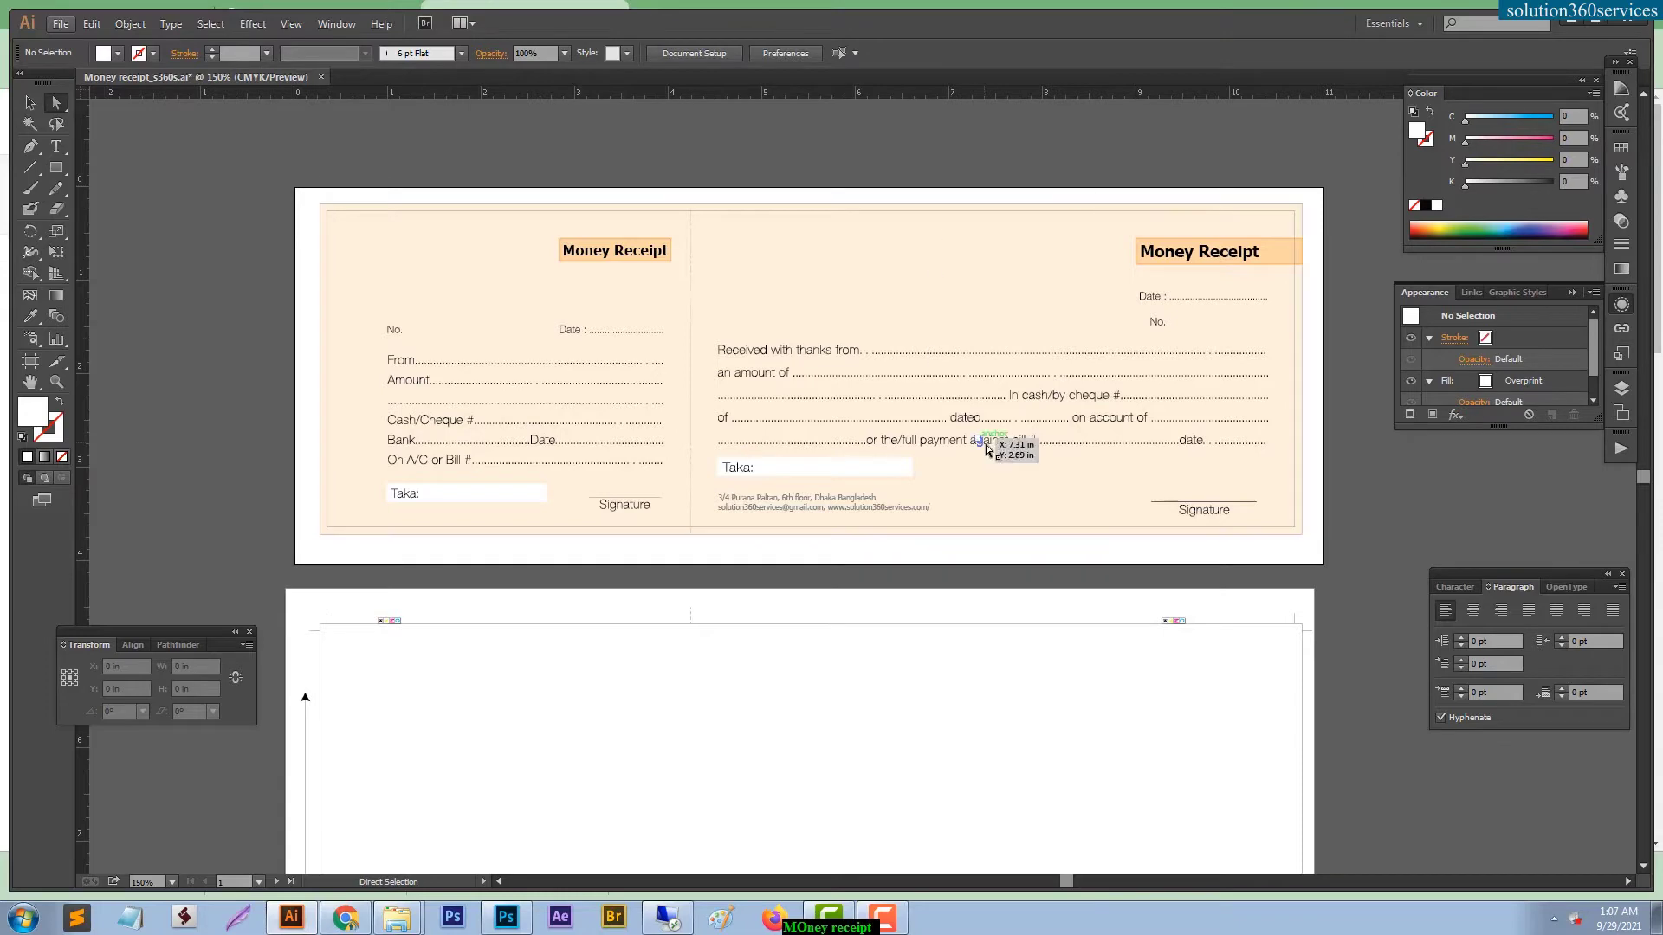
{"action": "left_click_drag", "start_coordinate": [885, 443], "coordinate": [856, 276]}
{"action": "scroll", "coordinate": [857, 296], "scroll_direction": "down", "scroll_amount": 5}
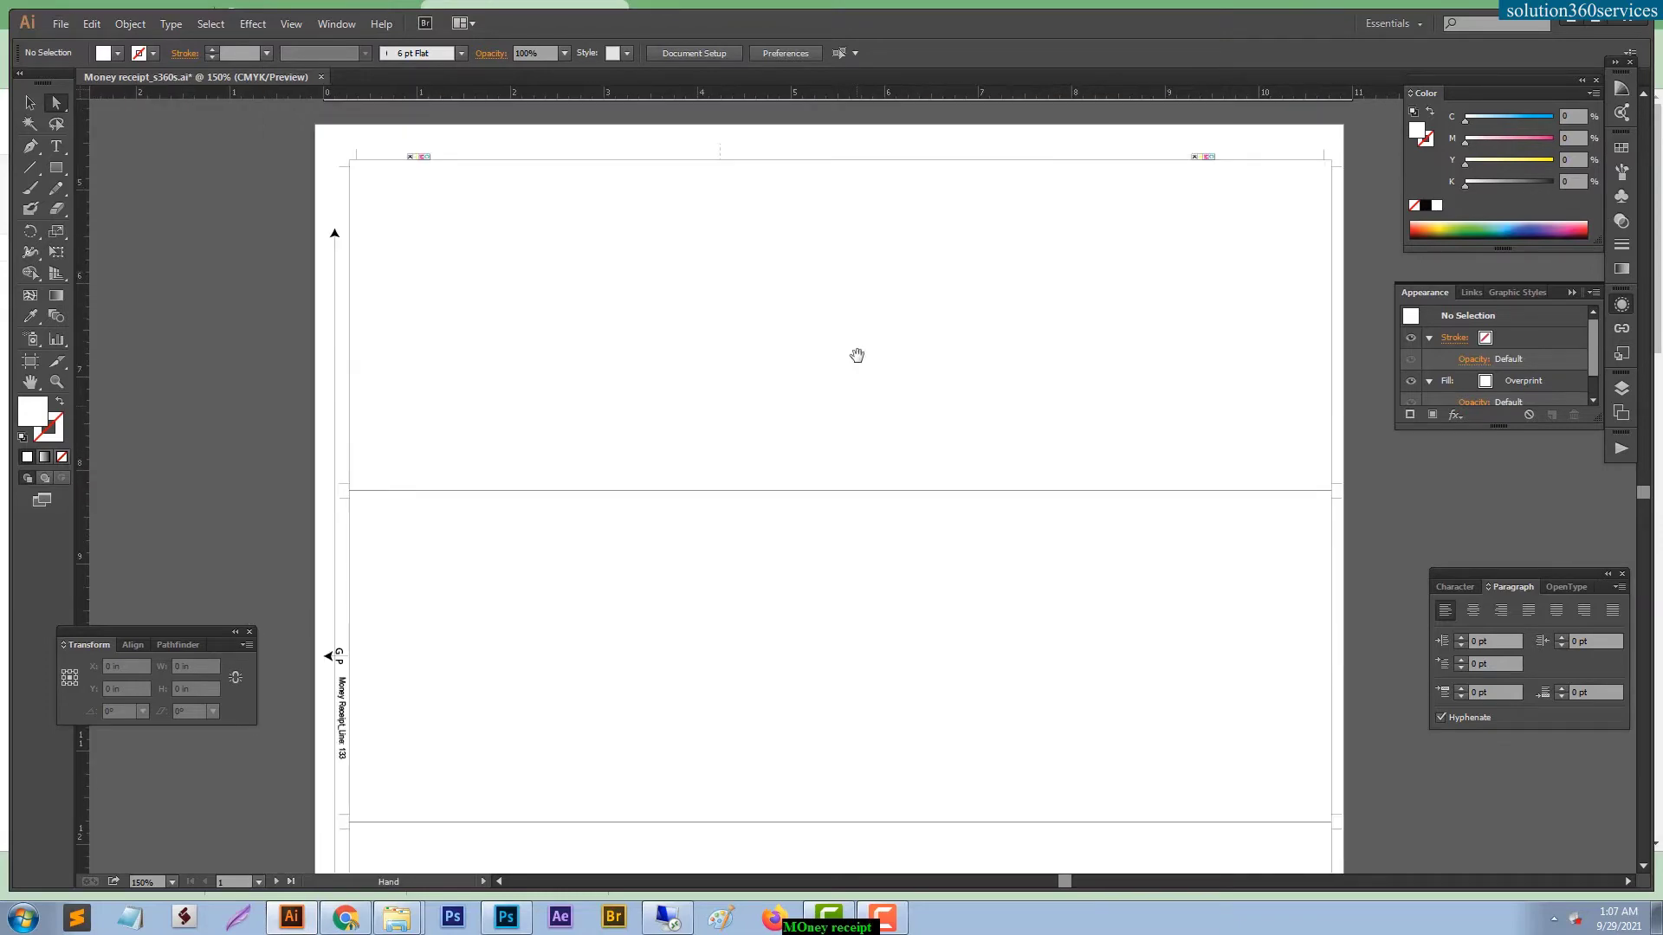
{"action": "scroll", "coordinate": [868, 801], "scroll_direction": "up", "scroll_amount": 3}
{"action": "scroll", "coordinate": [858, 769], "scroll_direction": "up", "scroll_amount": 3}
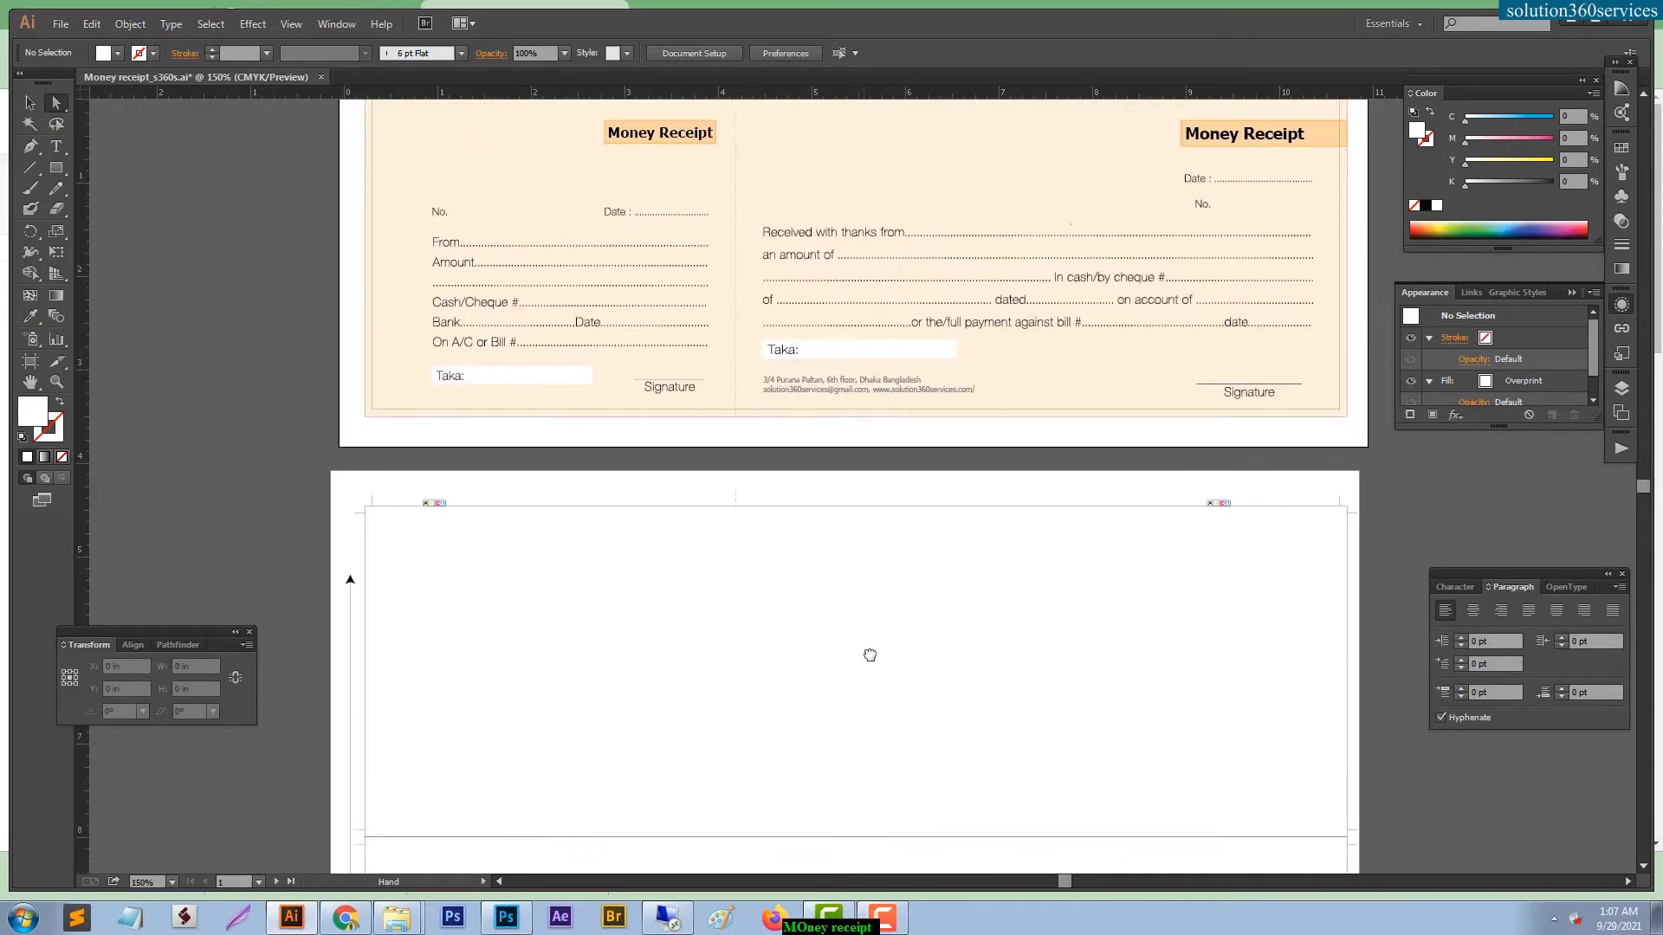
{"action": "scroll", "coordinate": [824, 545], "scroll_direction": "up", "scroll_amount": 1}
{"action": "key", "text": "c"}
{"action": "key", "text": "v"}
Marquee-select the receipt artwork and pick out its border rectangle on its own.
{"action": "left_click_drag", "start_coordinate": [347, 138], "coordinate": [1359, 505]}
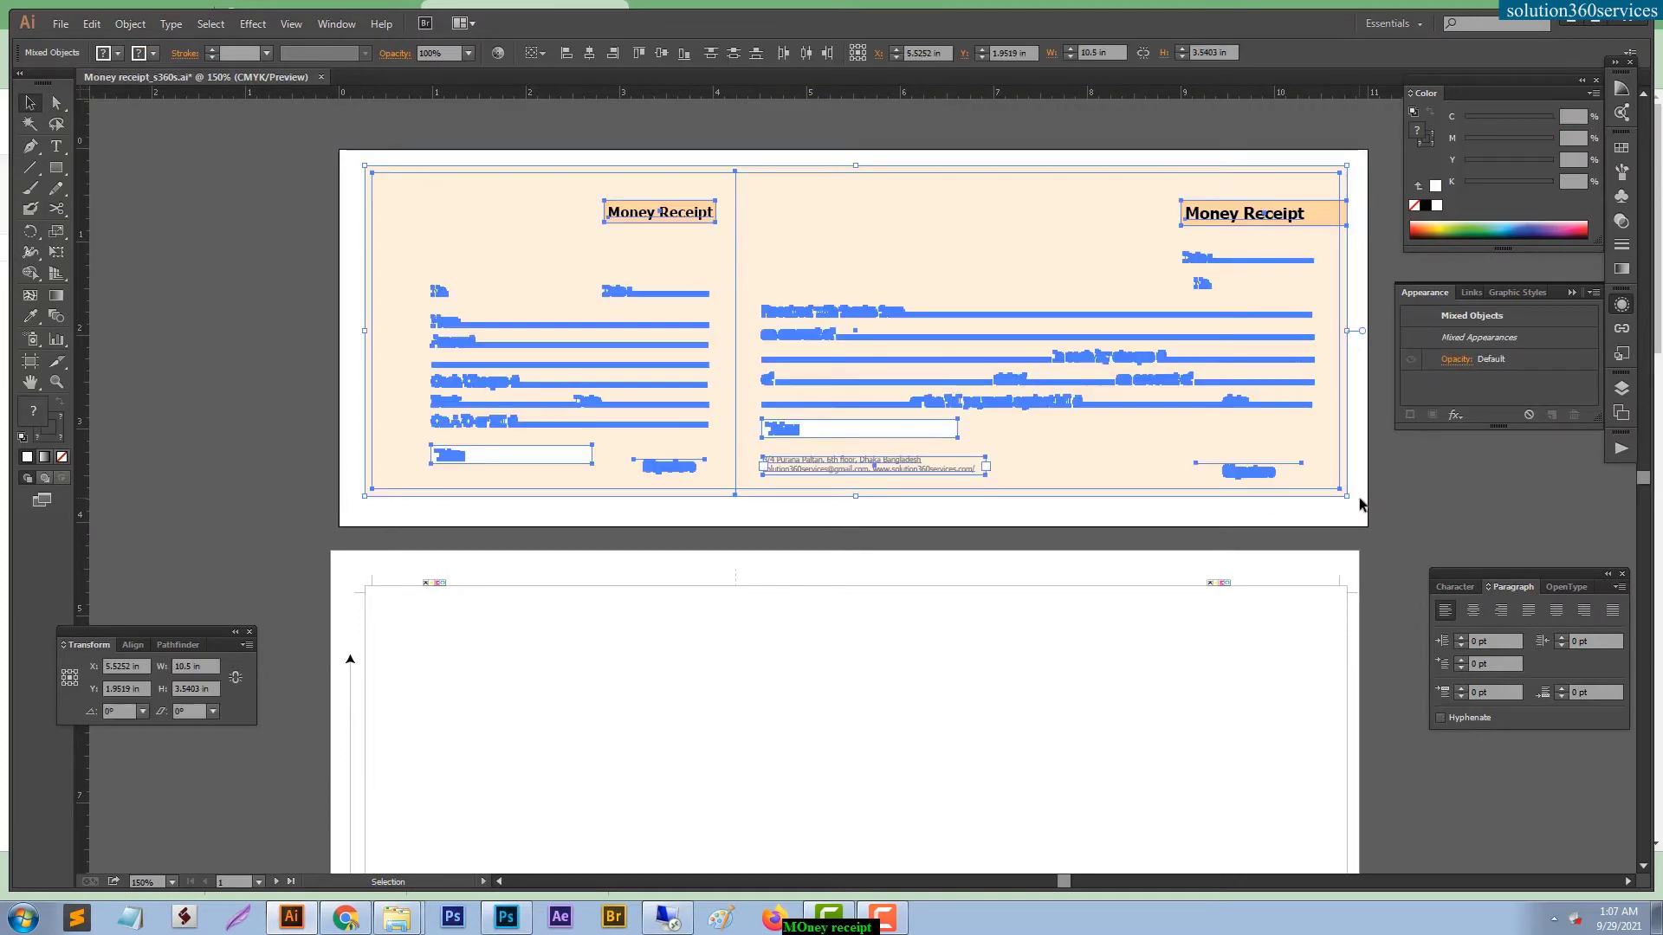
{"action": "left_click", "coordinate": [1354, 464]}
{"action": "key", "text": "a"}
{"action": "left_click", "coordinate": [1338, 401]}
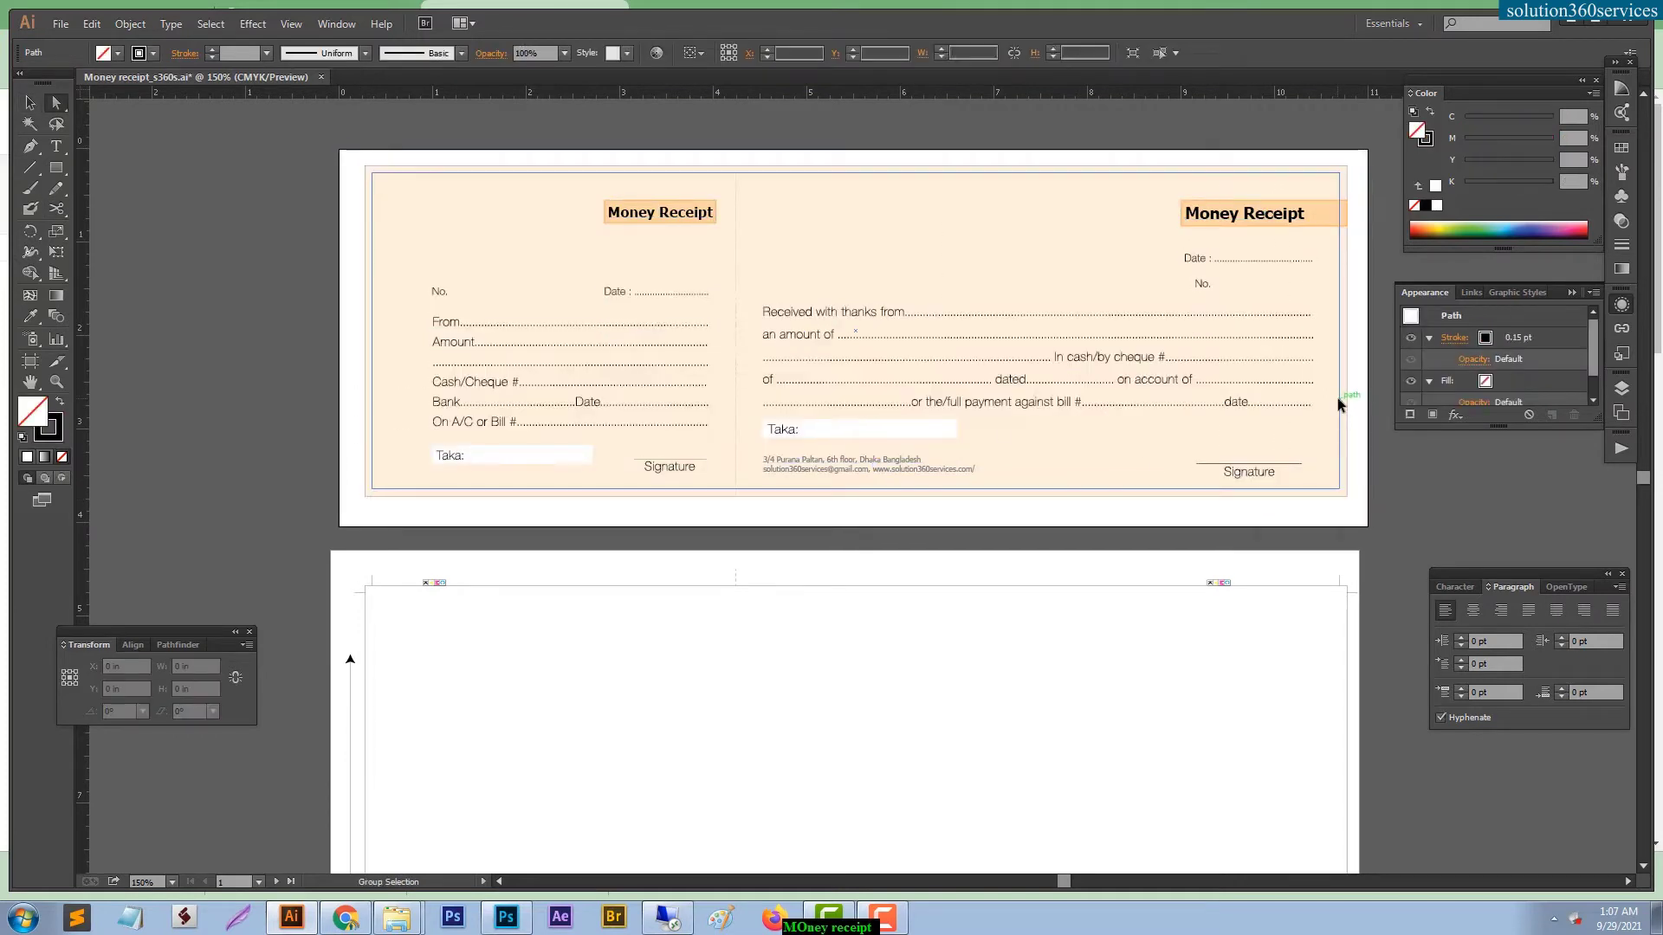
{"action": "key", "text": "ctrl+shift+a"}
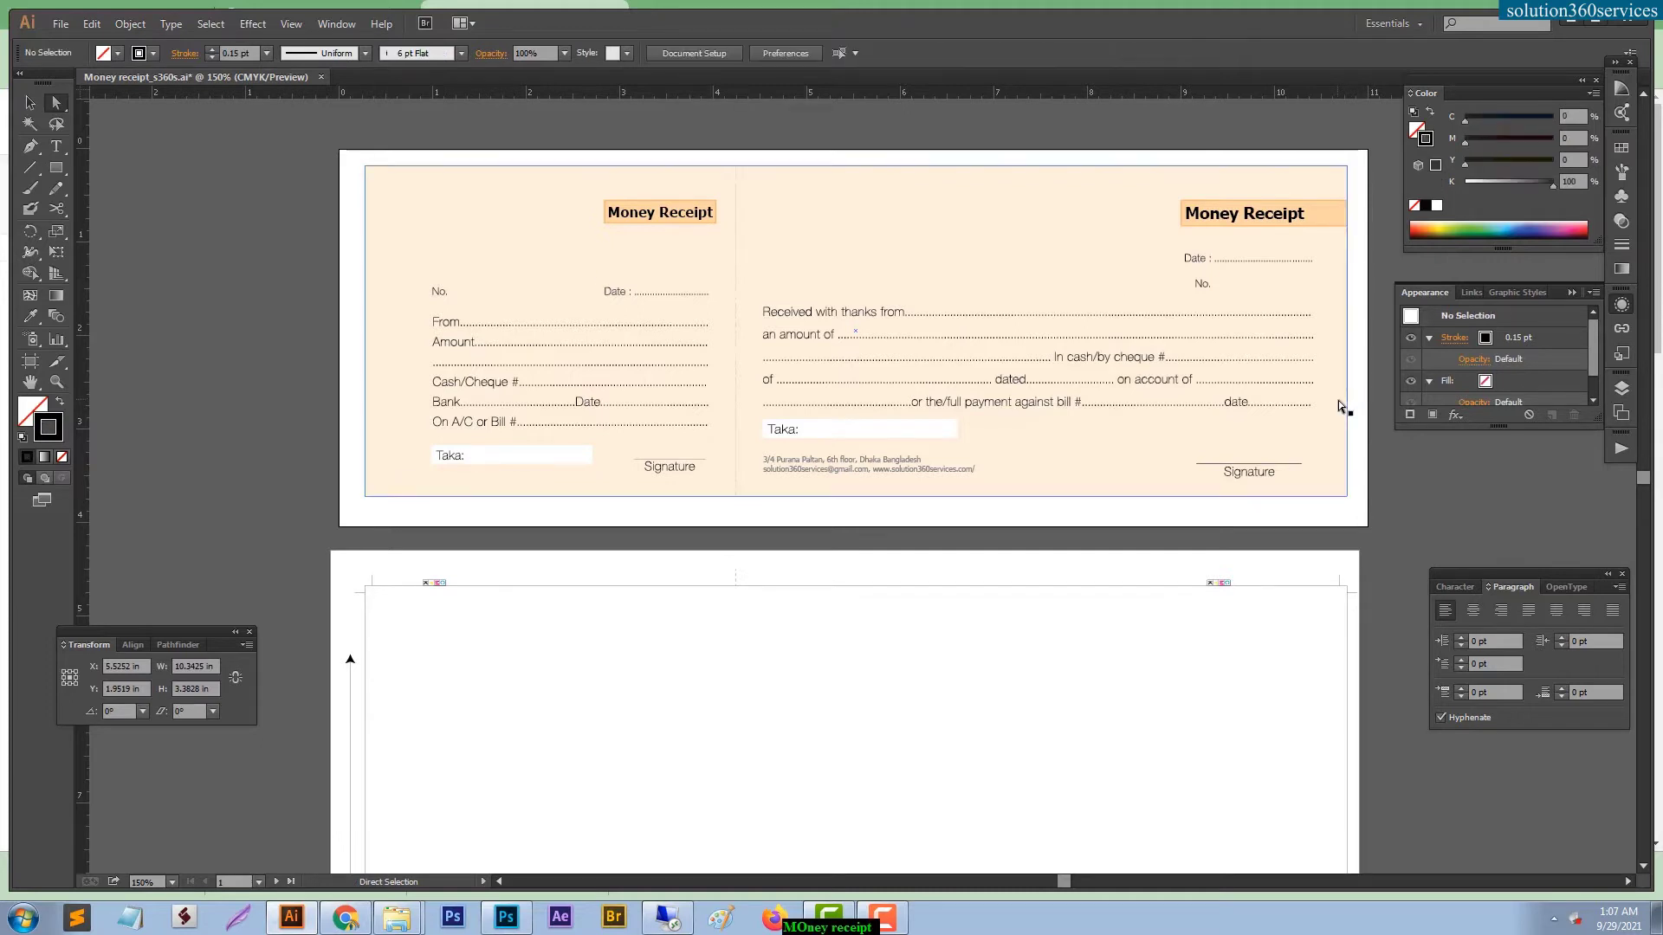
{"action": "key", "text": "v"}
Select all the receipt artwork, including the dashed divider, and group it into one object.
{"action": "mouse_move", "coordinate": [353, 154]}
{"action": "left_mouse_down"}
{"action": "mouse_move", "coordinate": [1260, 520]}
{"action": "mouse_move", "coordinate": [1383, 522]}
{"action": "left_mouse_up"}
{"action": "key", "text": "ctrl+shift+a"}
{"action": "key", "text": "a"}
{"action": "left_click", "coordinate": [735, 219]}
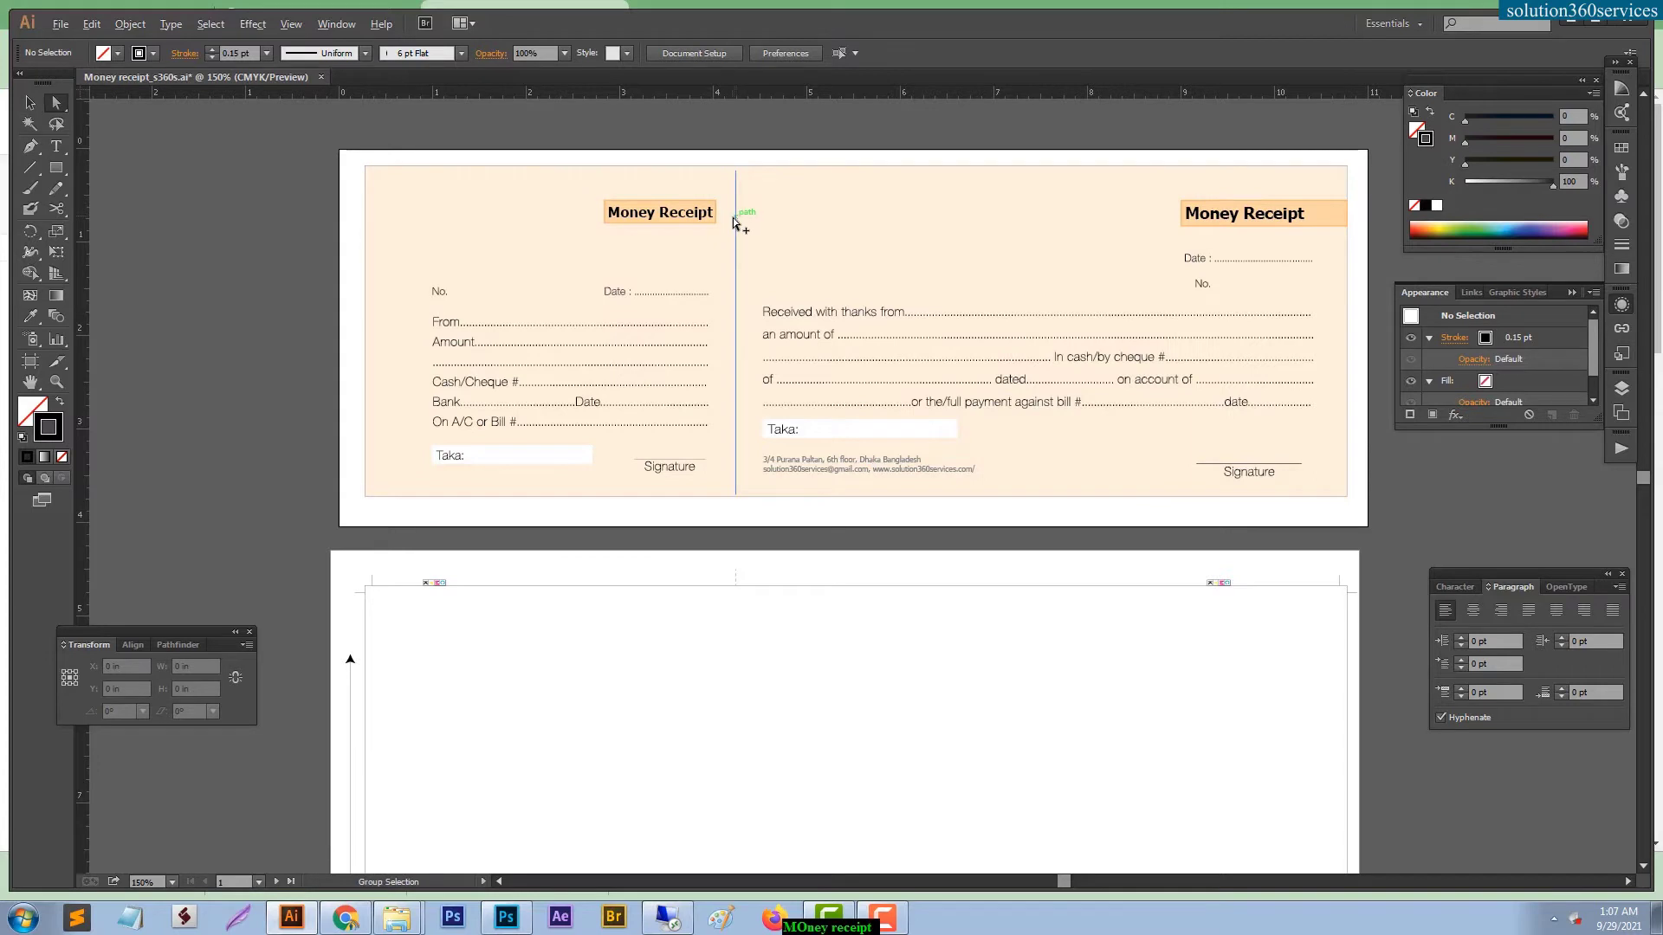
{"action": "key", "text": "ctrl+shift+a"}
{"action": "key", "text": "v"}
{"action": "left_click_drag", "start_coordinate": [334, 145], "coordinate": [1368, 513]}
Move the receipt group onto artboard 2 and drag a copy directly below it.
{"action": "key", "text": "a"}
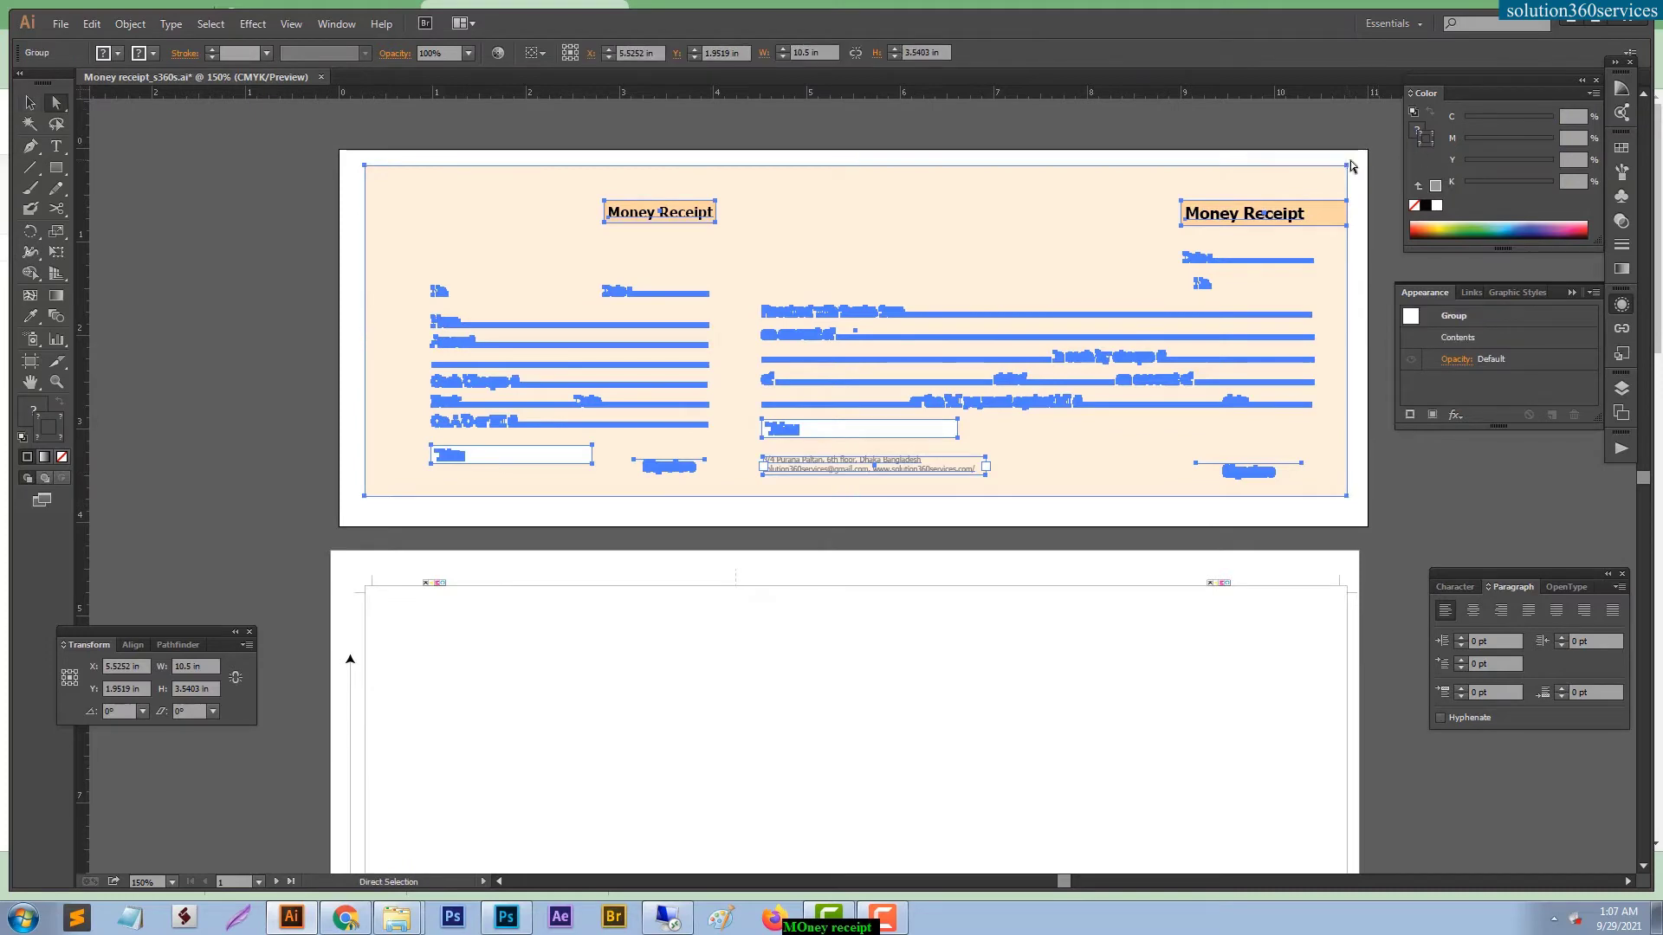
{"action": "left_click_drag", "start_coordinate": [1348, 166], "coordinate": [1349, 594]}
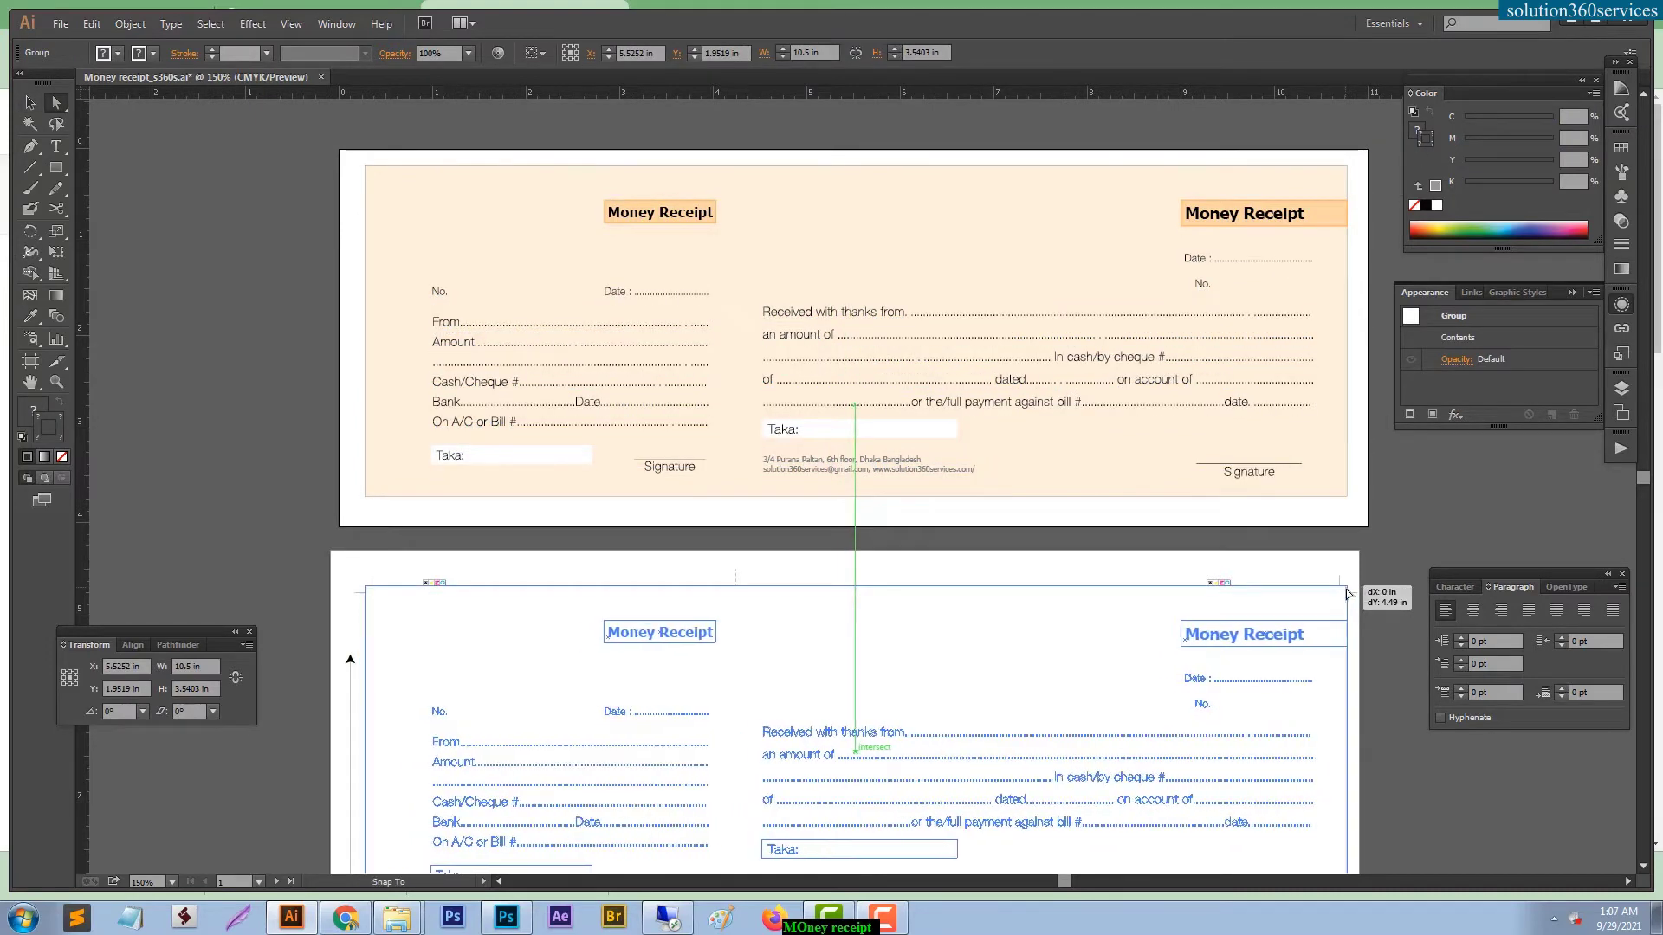
{"action": "left_click_drag", "start_coordinate": [1282, 663], "coordinate": [1282, 663]}
{"action": "scroll", "coordinate": [1126, 347], "scroll_direction": "down", "scroll_amount": 5}
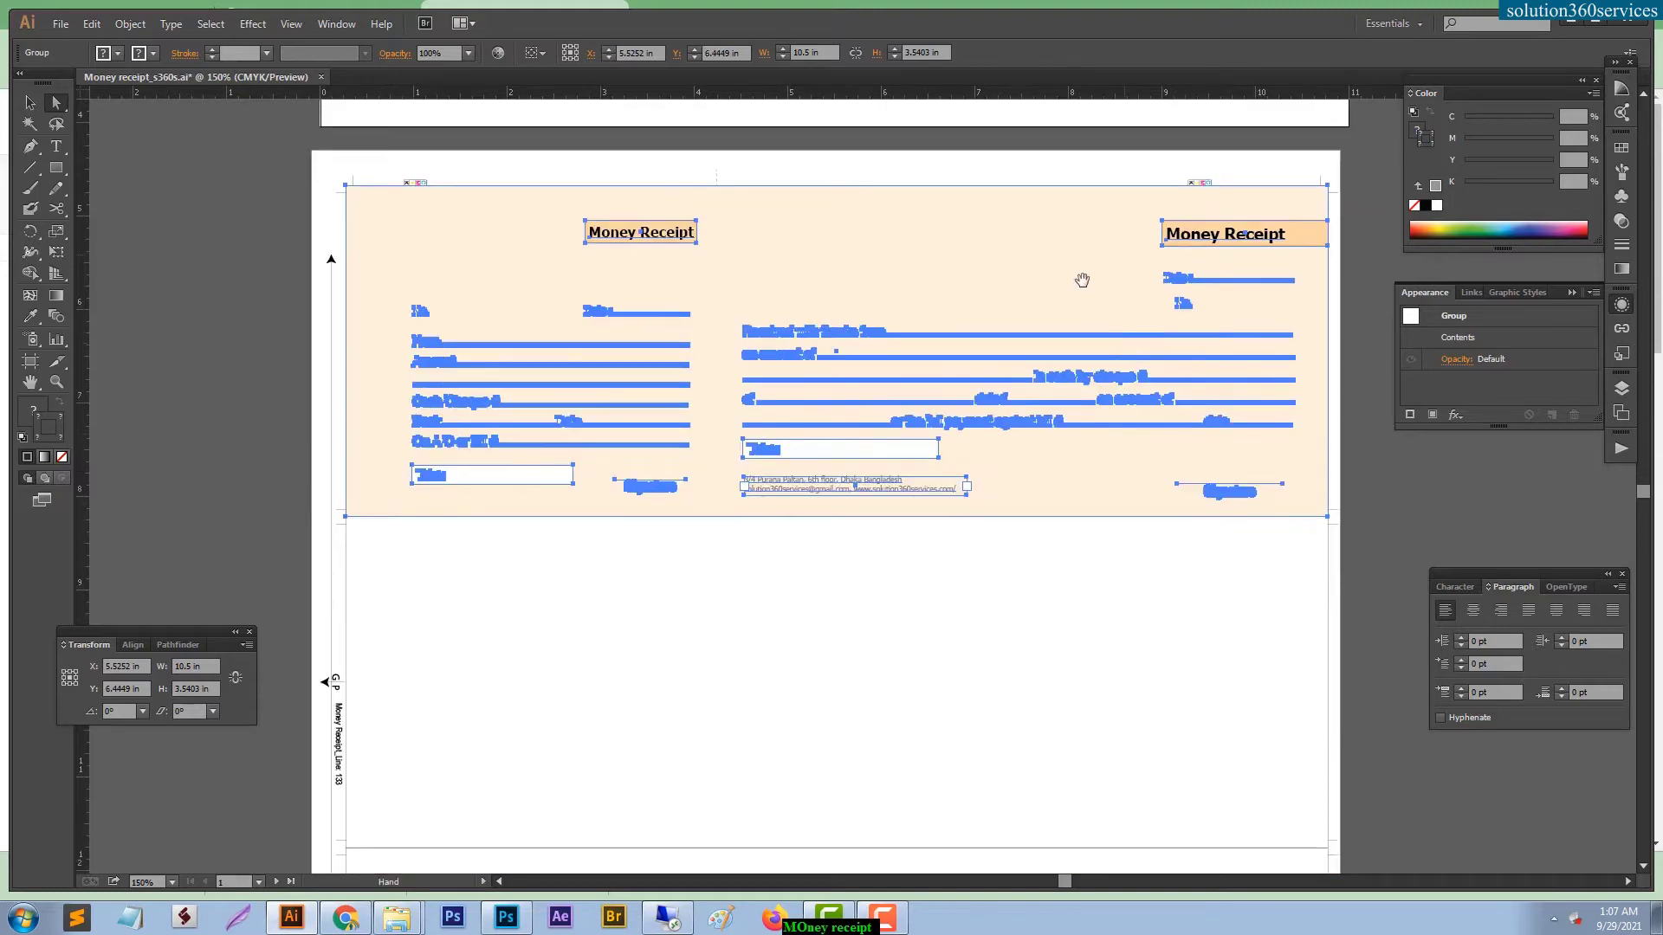
{"action": "left_click_drag", "start_coordinate": [1065, 191], "coordinate": [1078, 522]}
Zoom out to review the stacked receipts and select the empty top artboard.
{"action": "scroll", "coordinate": [1091, 467], "scroll_direction": "down", "scroll_amount": 2}
{"action": "scroll", "coordinate": [1074, 615], "scroll_direction": "down", "scroll_amount": 1}
{"action": "left_click_drag", "start_coordinate": [1075, 615], "coordinate": [1100, 485]}
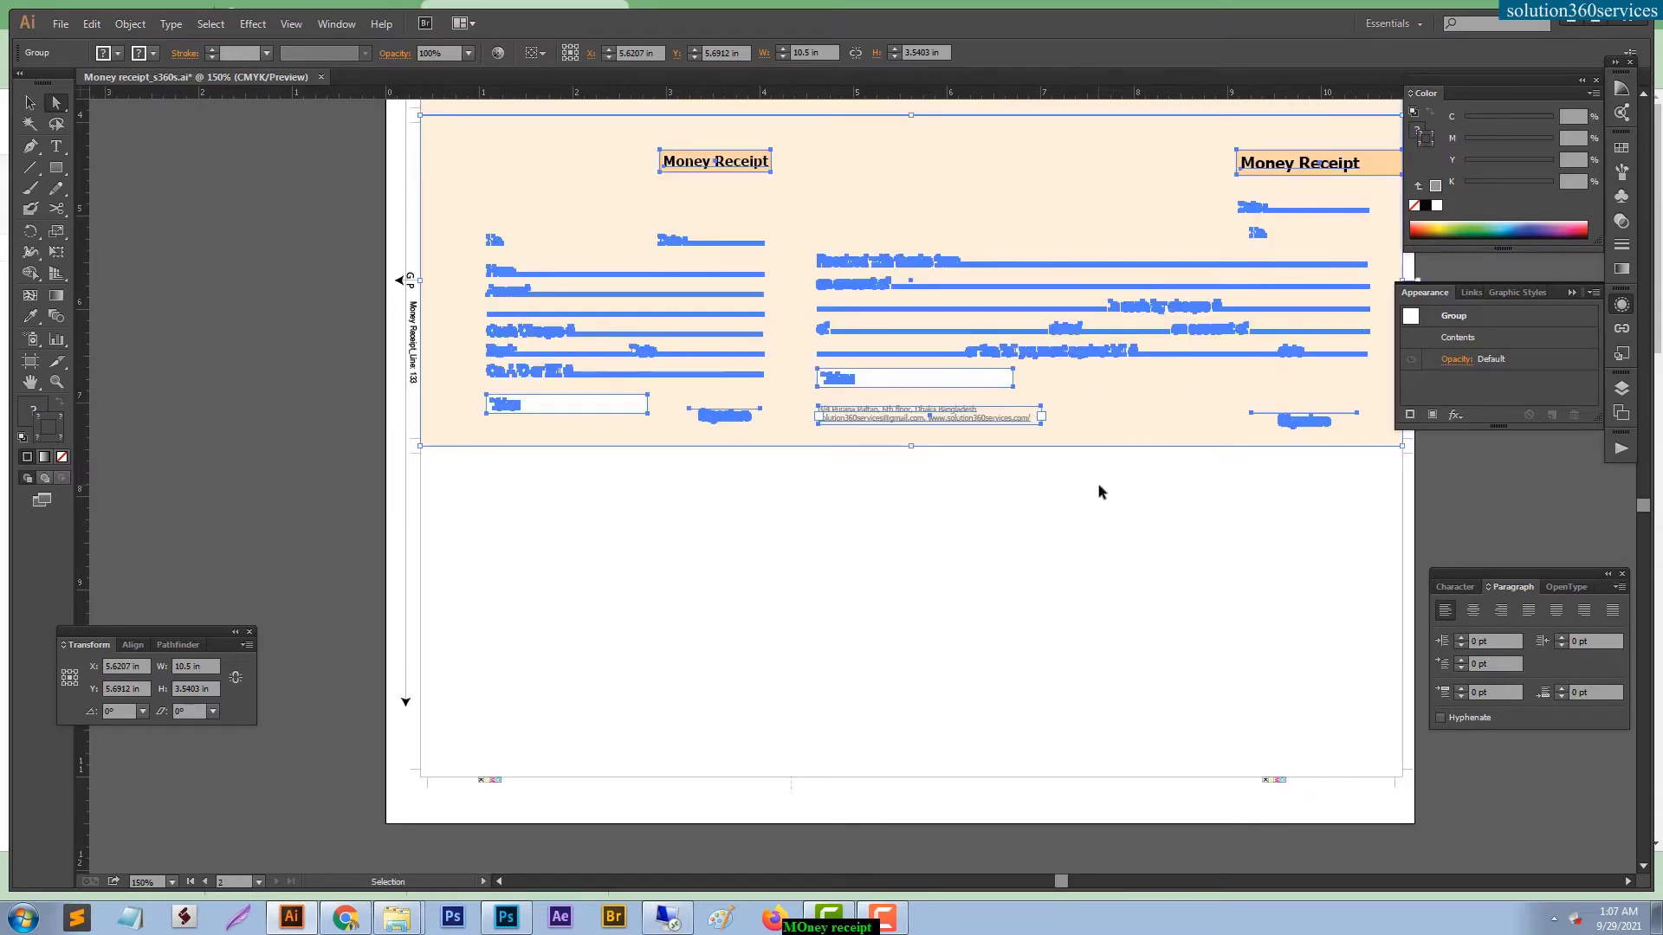
{"action": "left_click", "coordinate": [334, 517]}
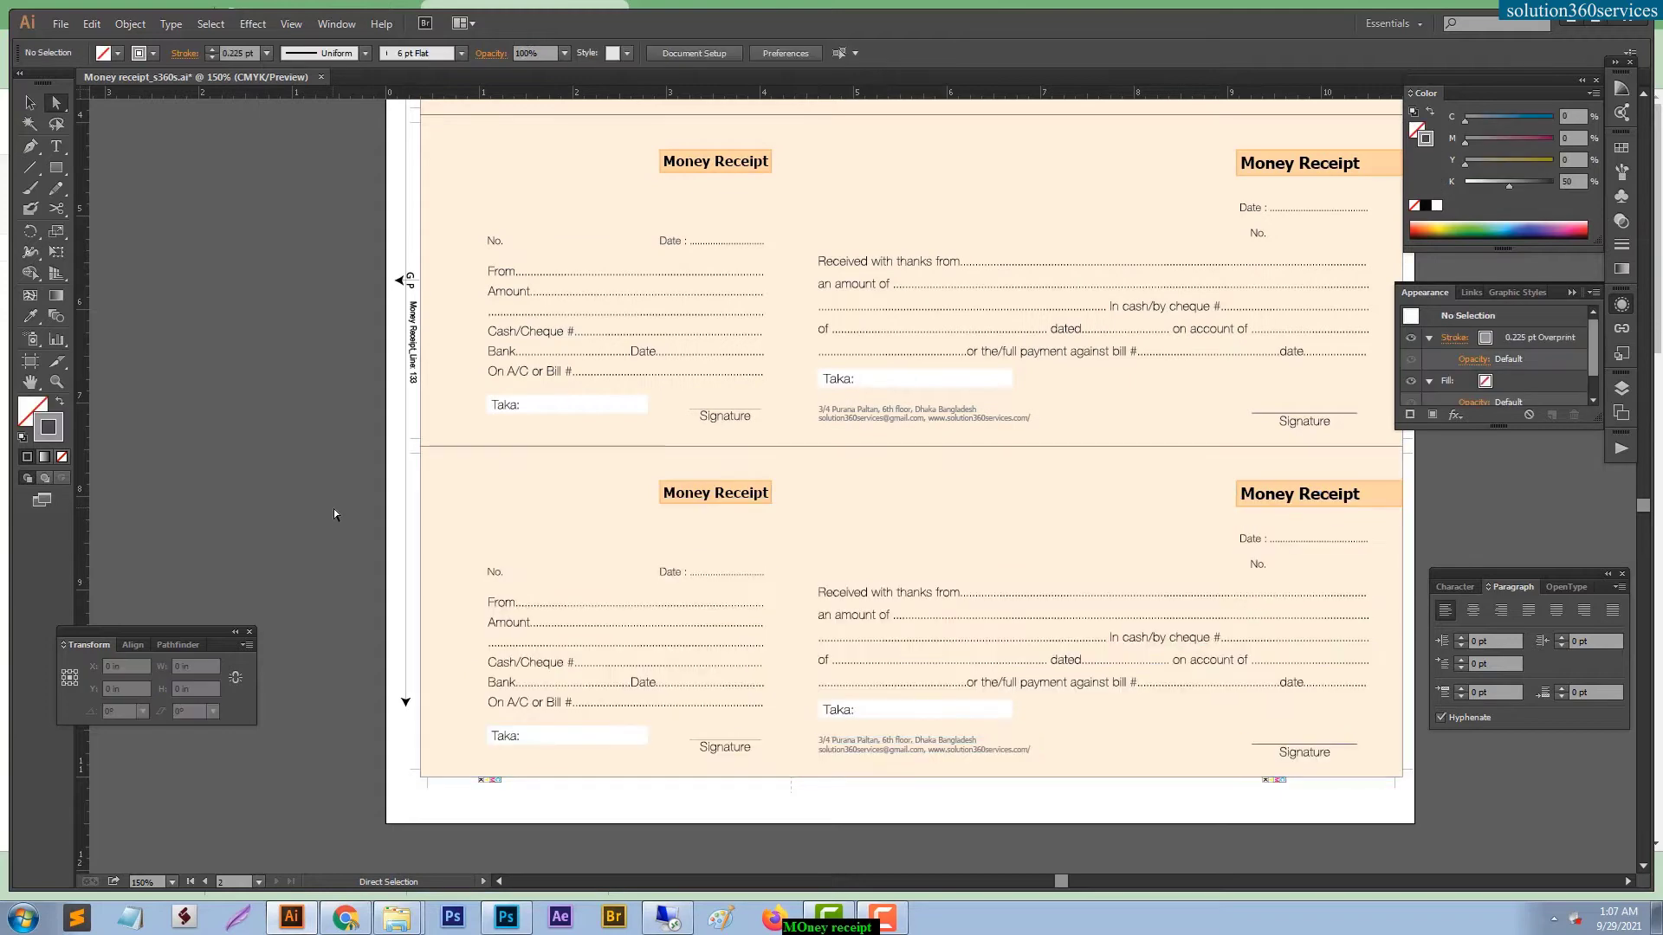
{"action": "key", "text": "ctrl+minus"}
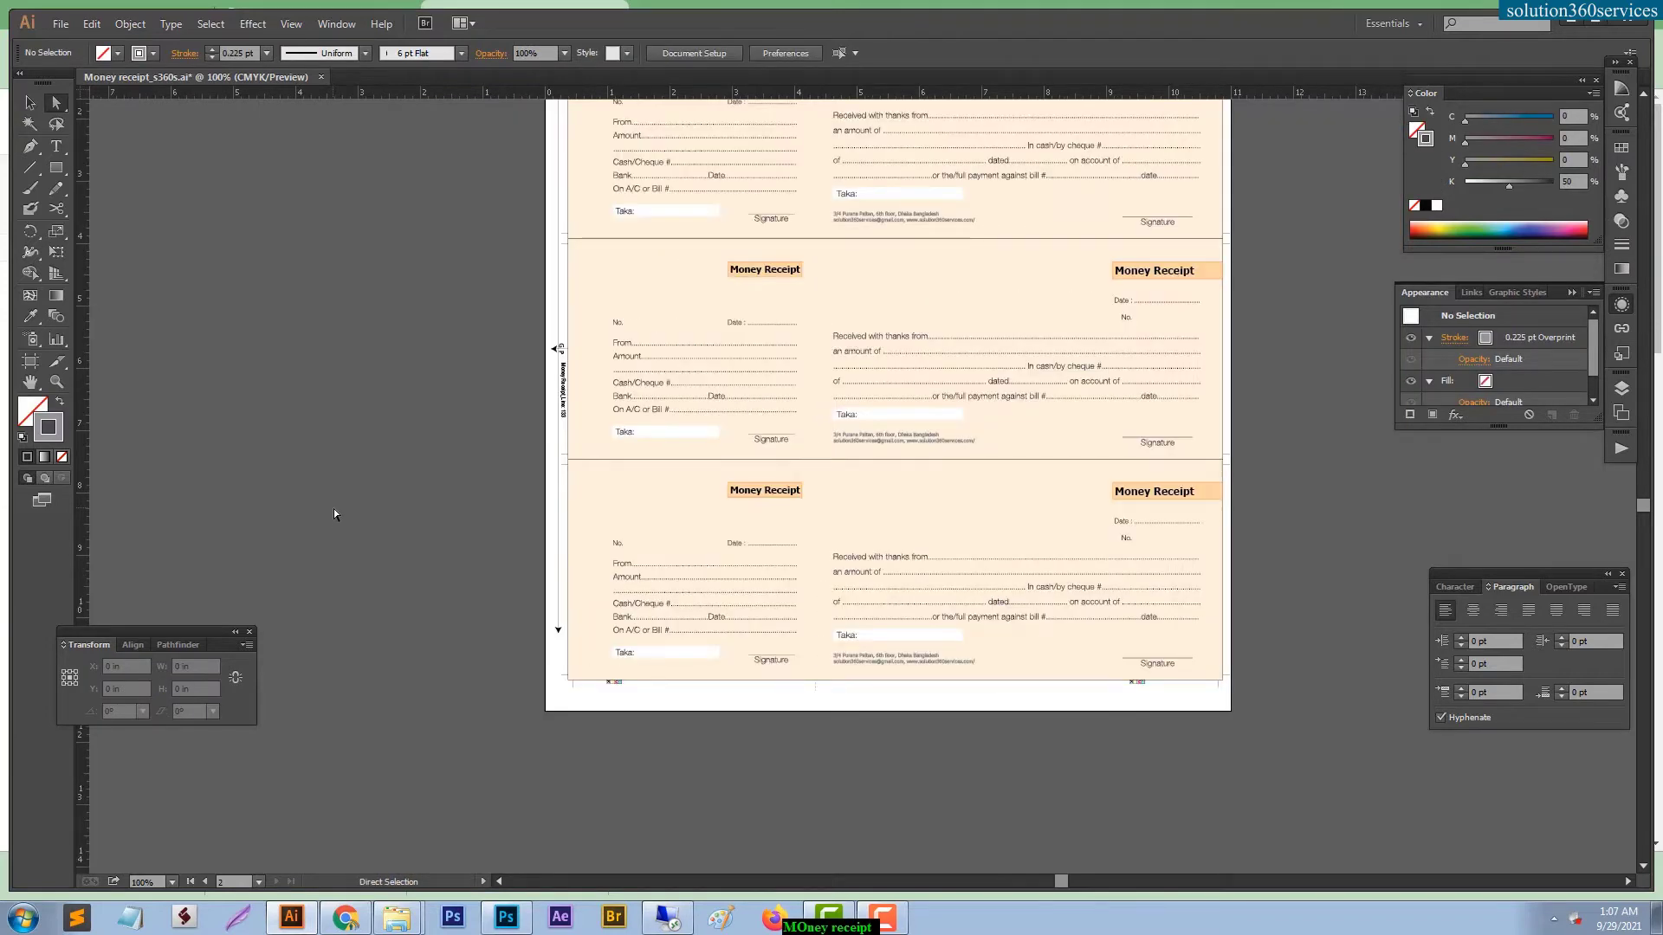
{"action": "left_click_drag", "start_coordinate": [624, 322], "coordinate": [604, 575]}
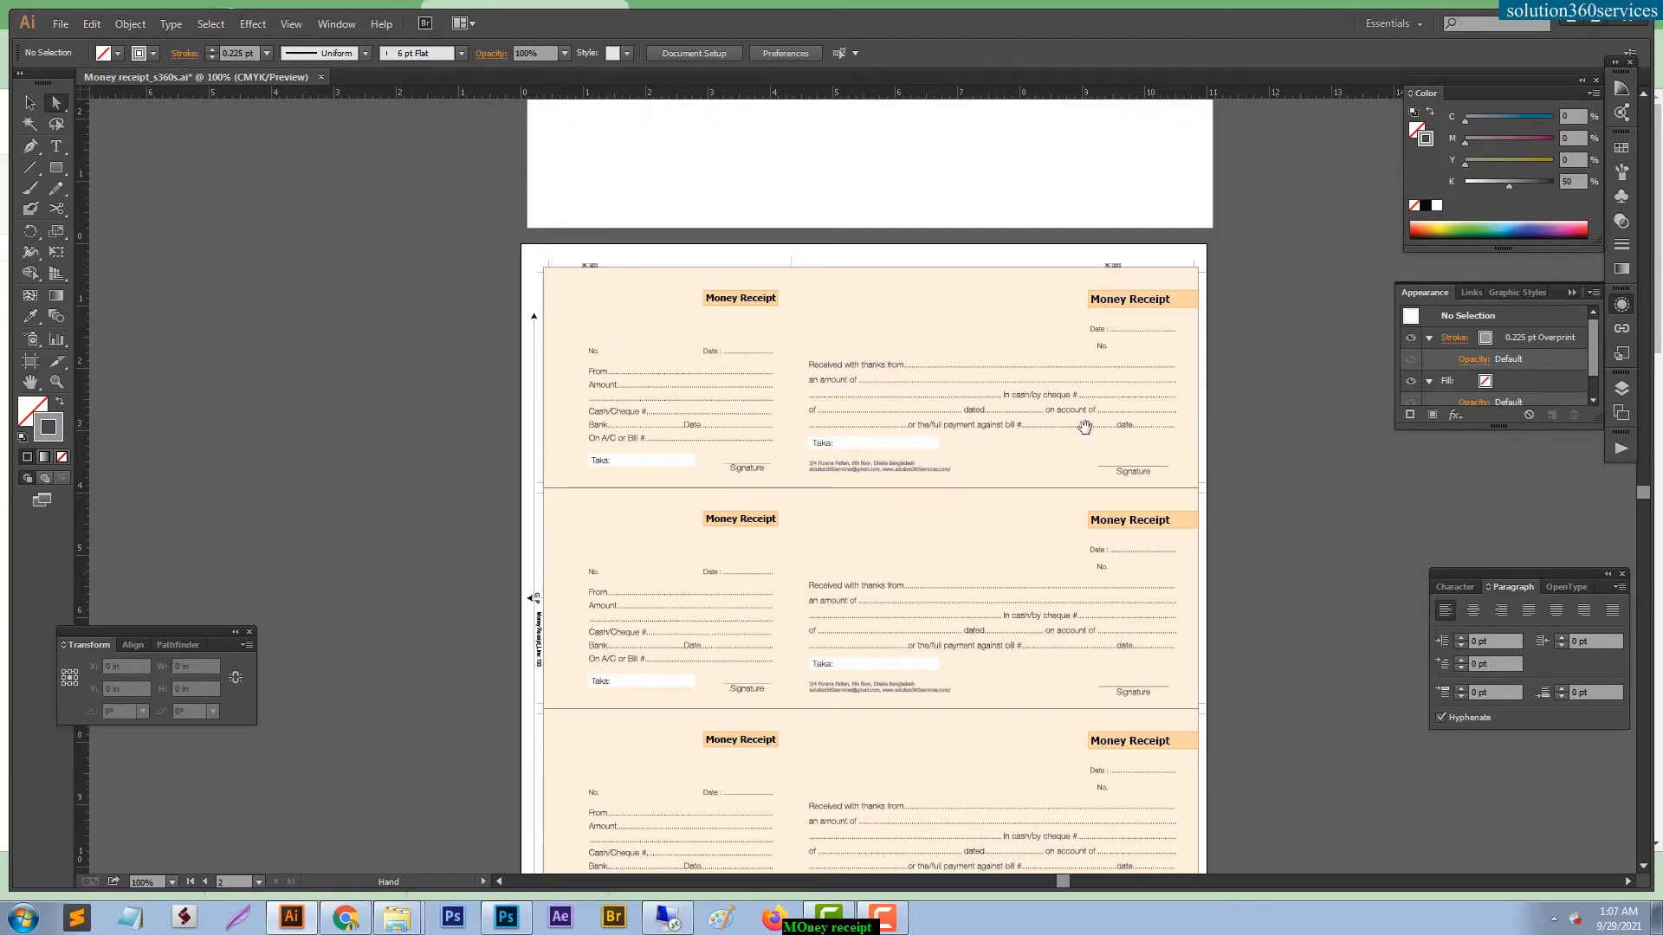
{"action": "scroll", "coordinate": [1109, 457], "scroll_direction": "down", "scroll_amount": 3}
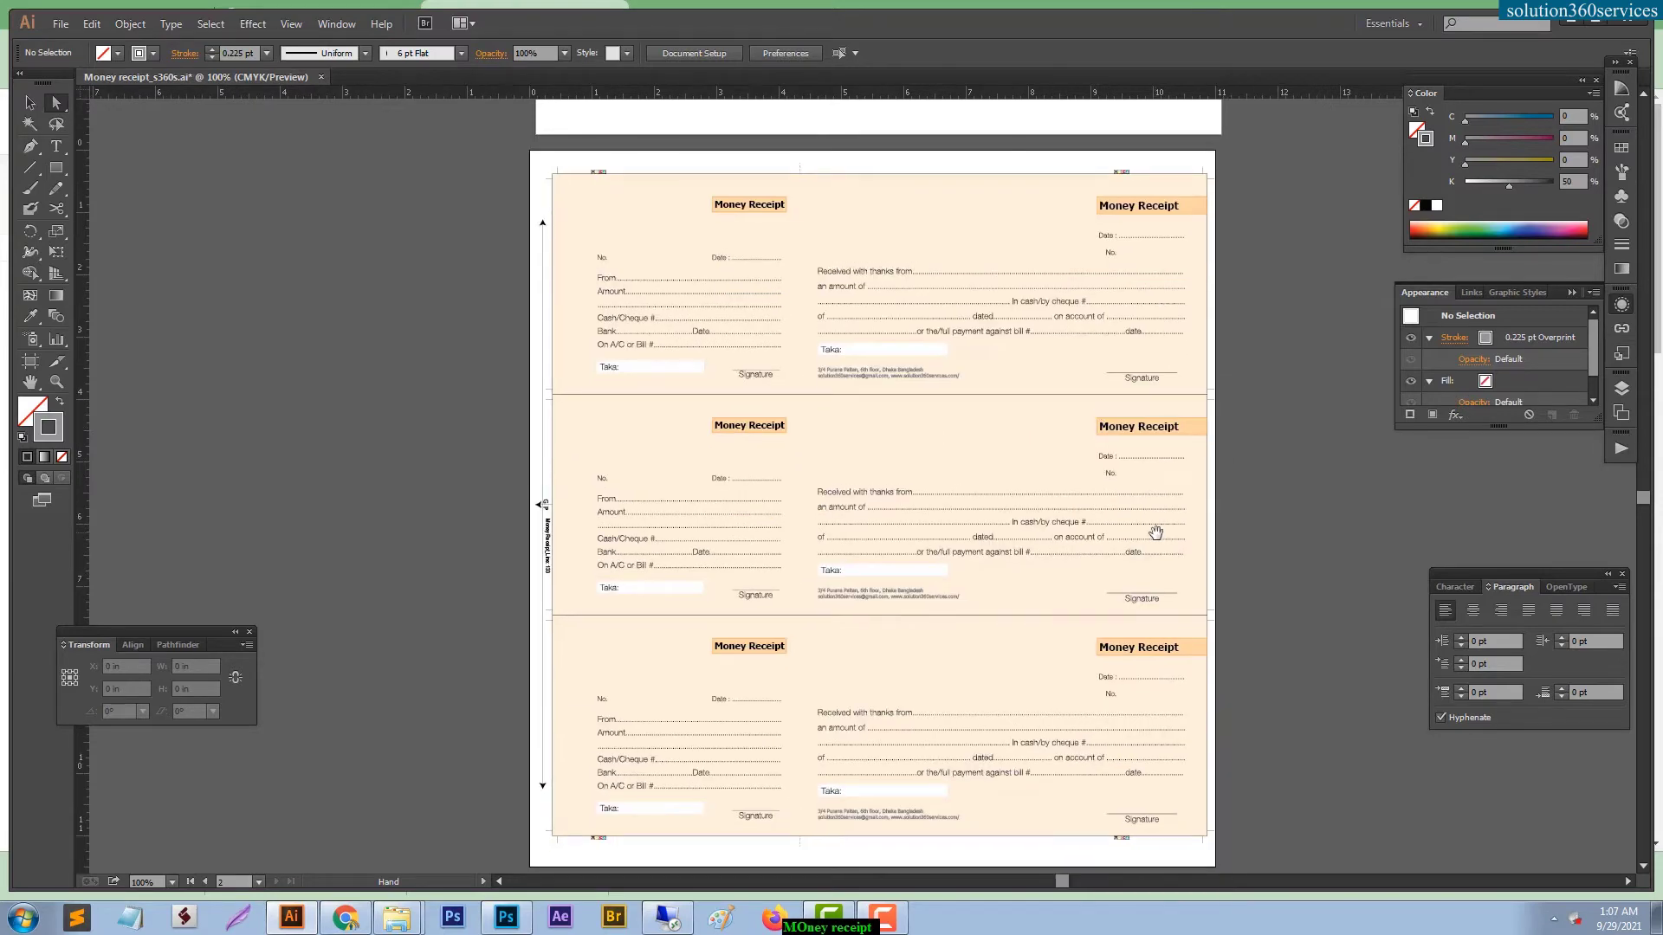
{"action": "scroll", "coordinate": [1086, 446], "scroll_direction": "down", "scroll_amount": 2}
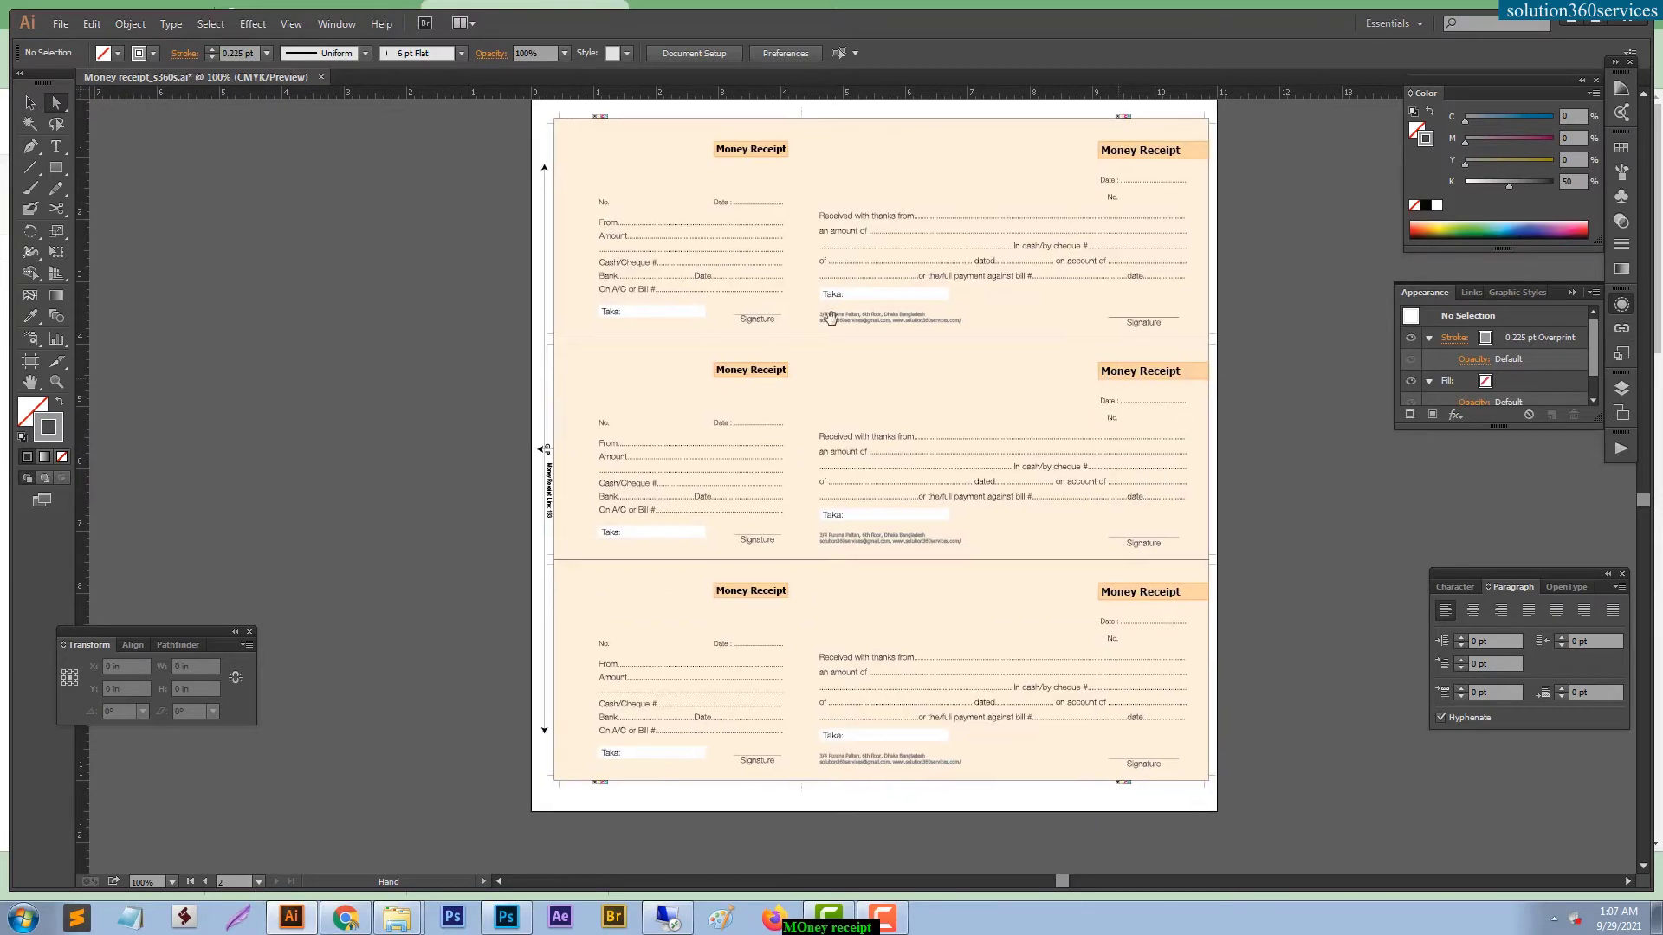
{"action": "scroll", "coordinate": [742, 704], "scroll_direction": "up", "scroll_amount": 10}
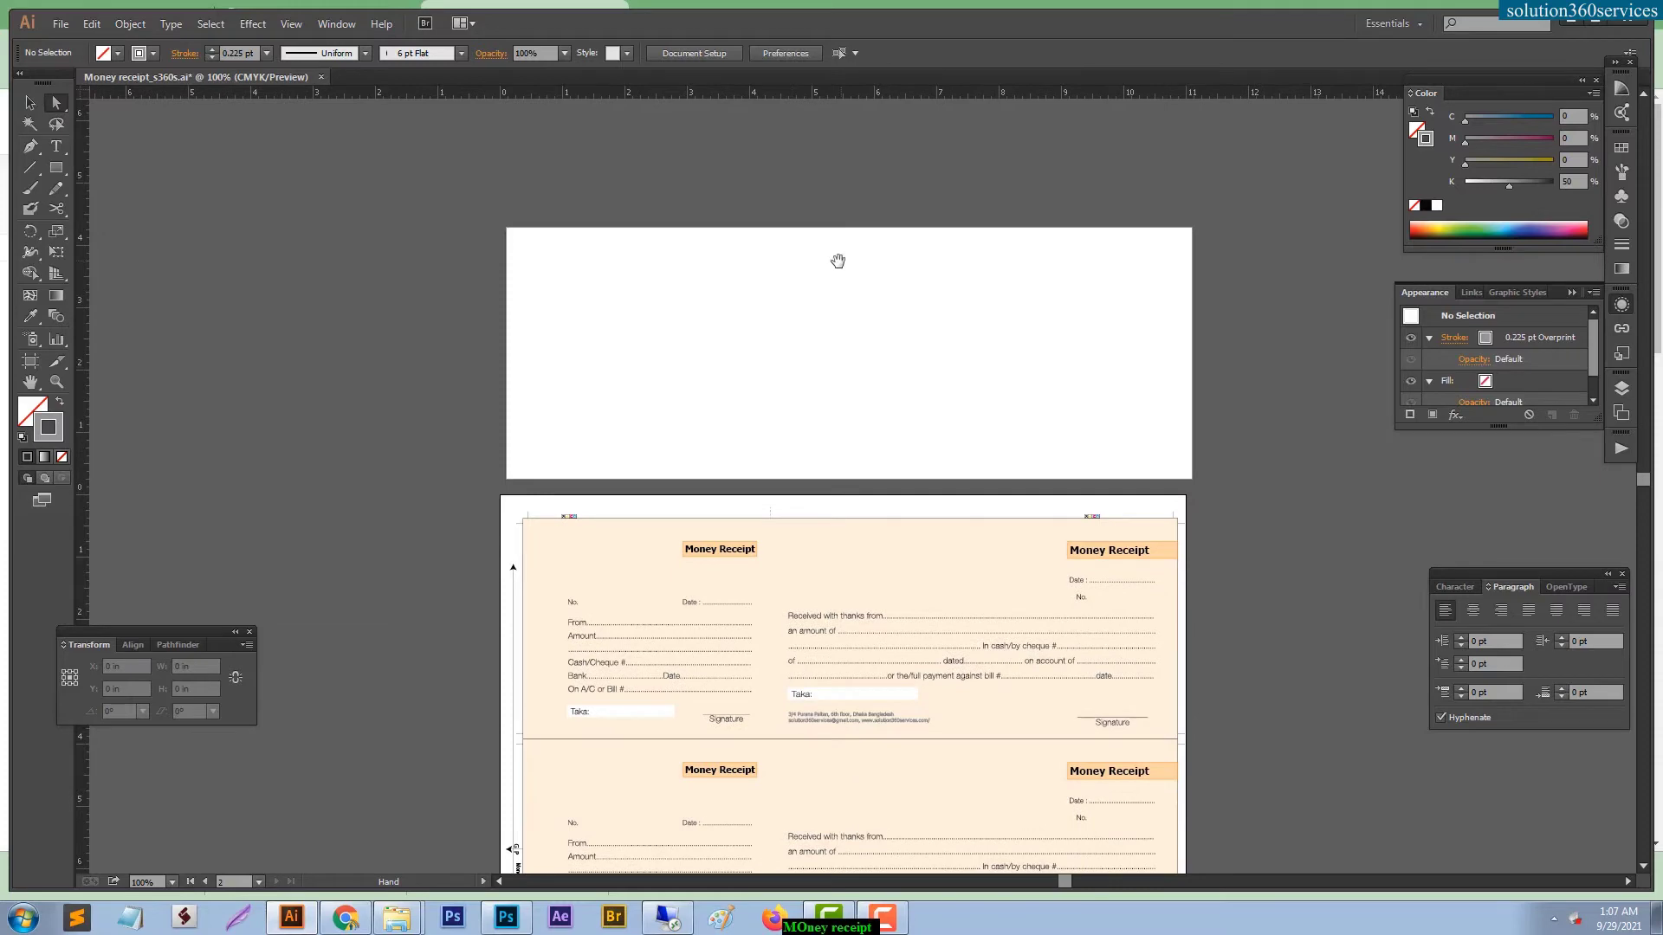
{"action": "left_click", "coordinate": [31, 360]}
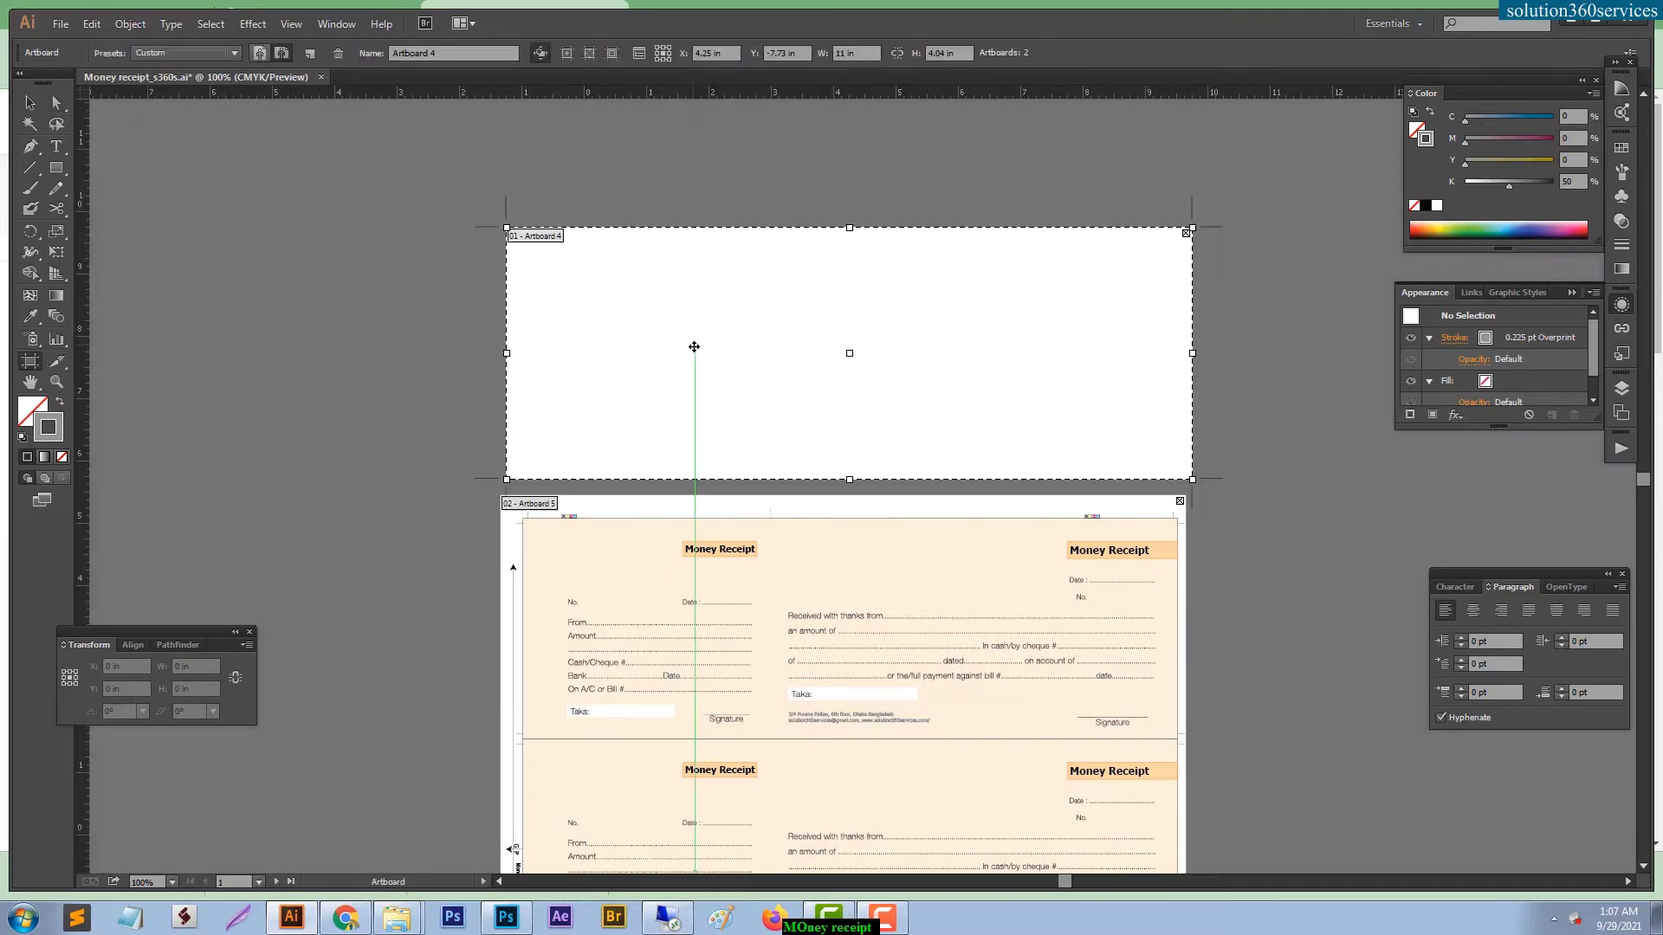
Delete the empty top artboard and return to object editing.
{"action": "key", "text": "Delete"}
{"action": "key", "text": "Escape"}
{"action": "mouse_move", "coordinate": [534, 814]}
{"action": "left_mouse_down"}
{"action": "mouse_move", "coordinate": [549, 571]}
{"action": "mouse_move", "coordinate": [655, 729]}
{"action": "left_mouse_up"}
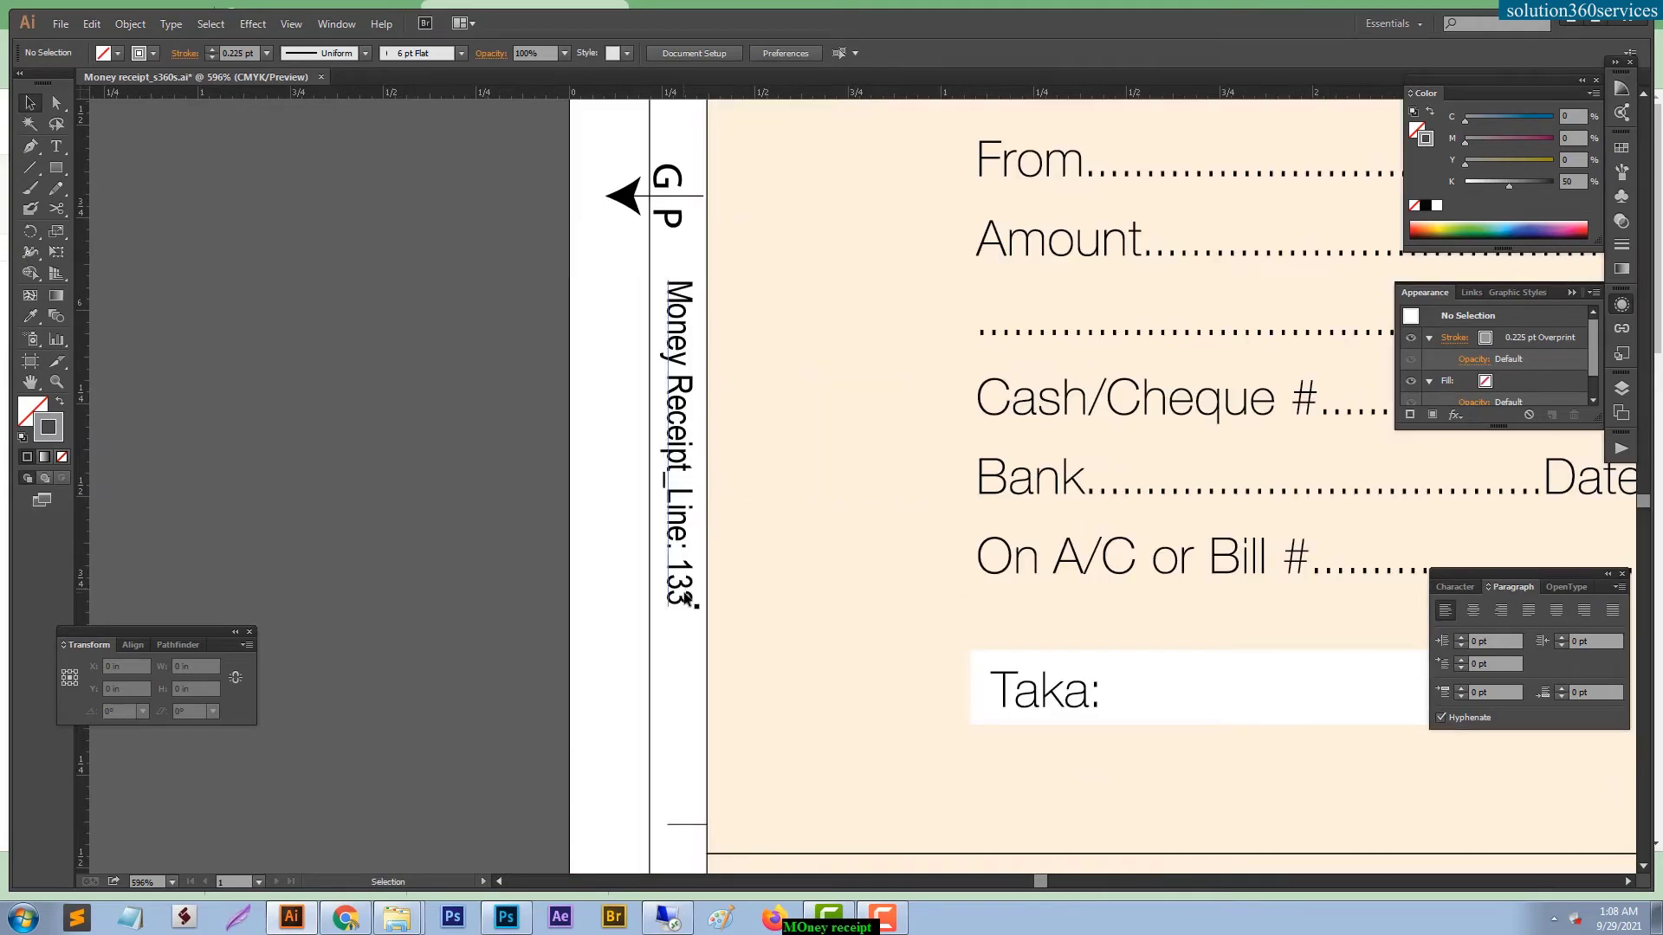
Inspect the G/P side mark group along the receipts' left edge, then view the whole sheet.
{"action": "left_click", "coordinate": [650, 589]}
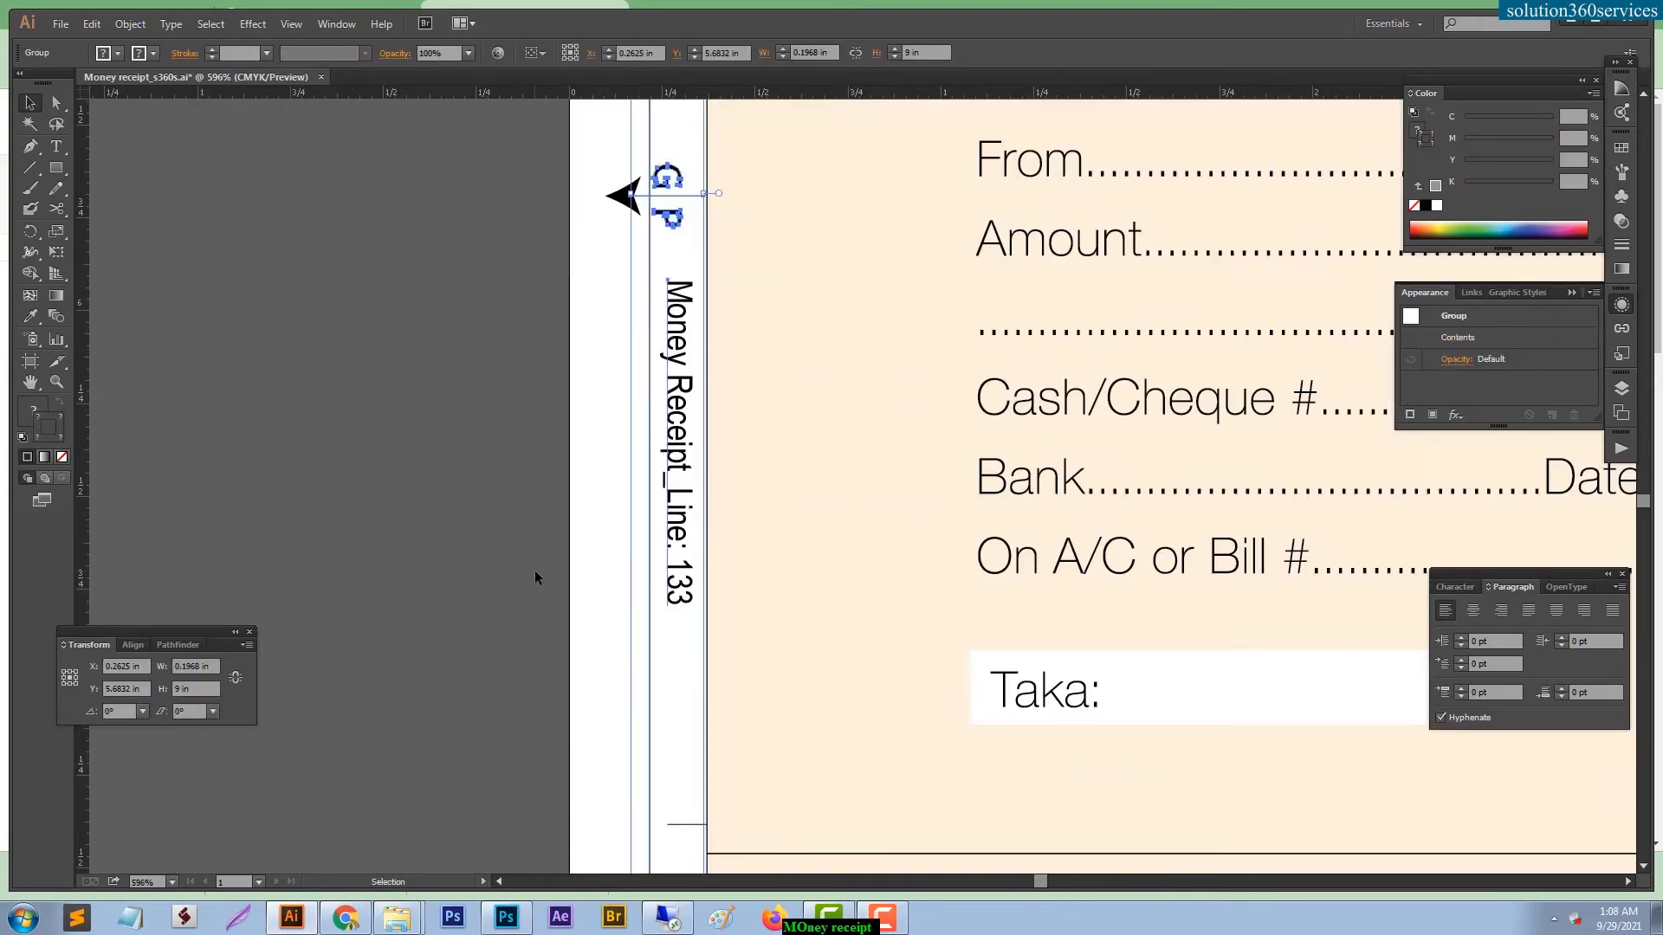
{"action": "key", "text": "ctrl+minus"}
{"action": "key", "text": "ctrl+minus"}
{"action": "key", "text": "ctrl+minus"}
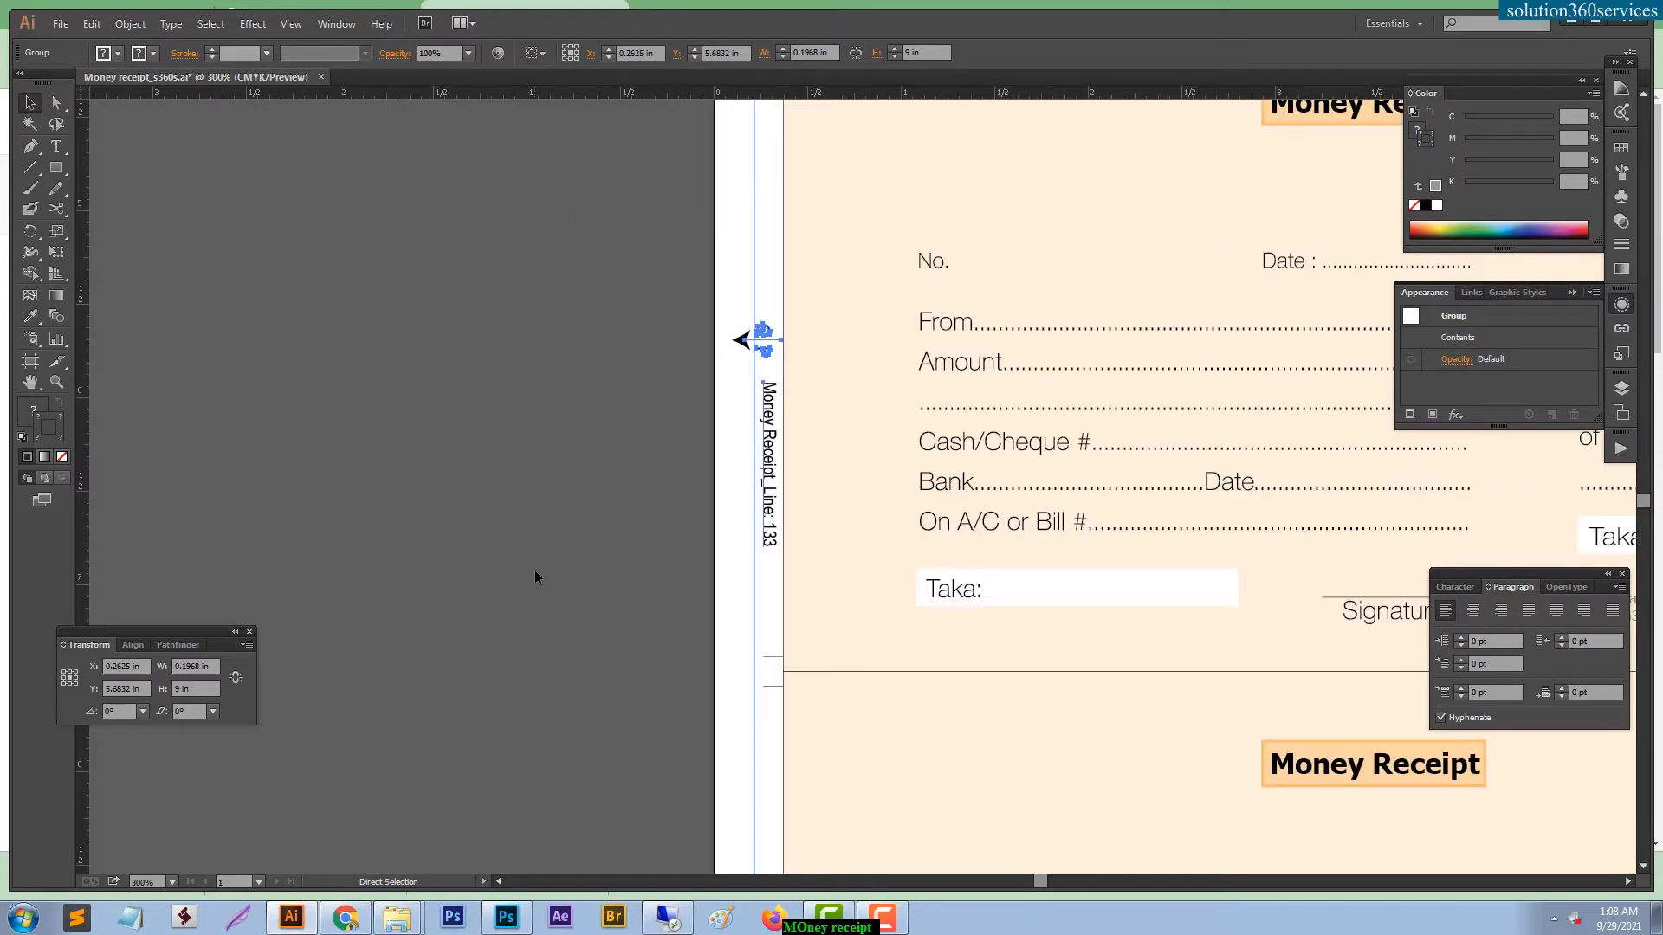
{"action": "mouse_move", "coordinate": [815, 584]}
{"action": "left_mouse_down"}
{"action": "mouse_move", "coordinate": [635, 631]}
{"action": "mouse_move", "coordinate": [361, 794]}
{"action": "left_mouse_up"}
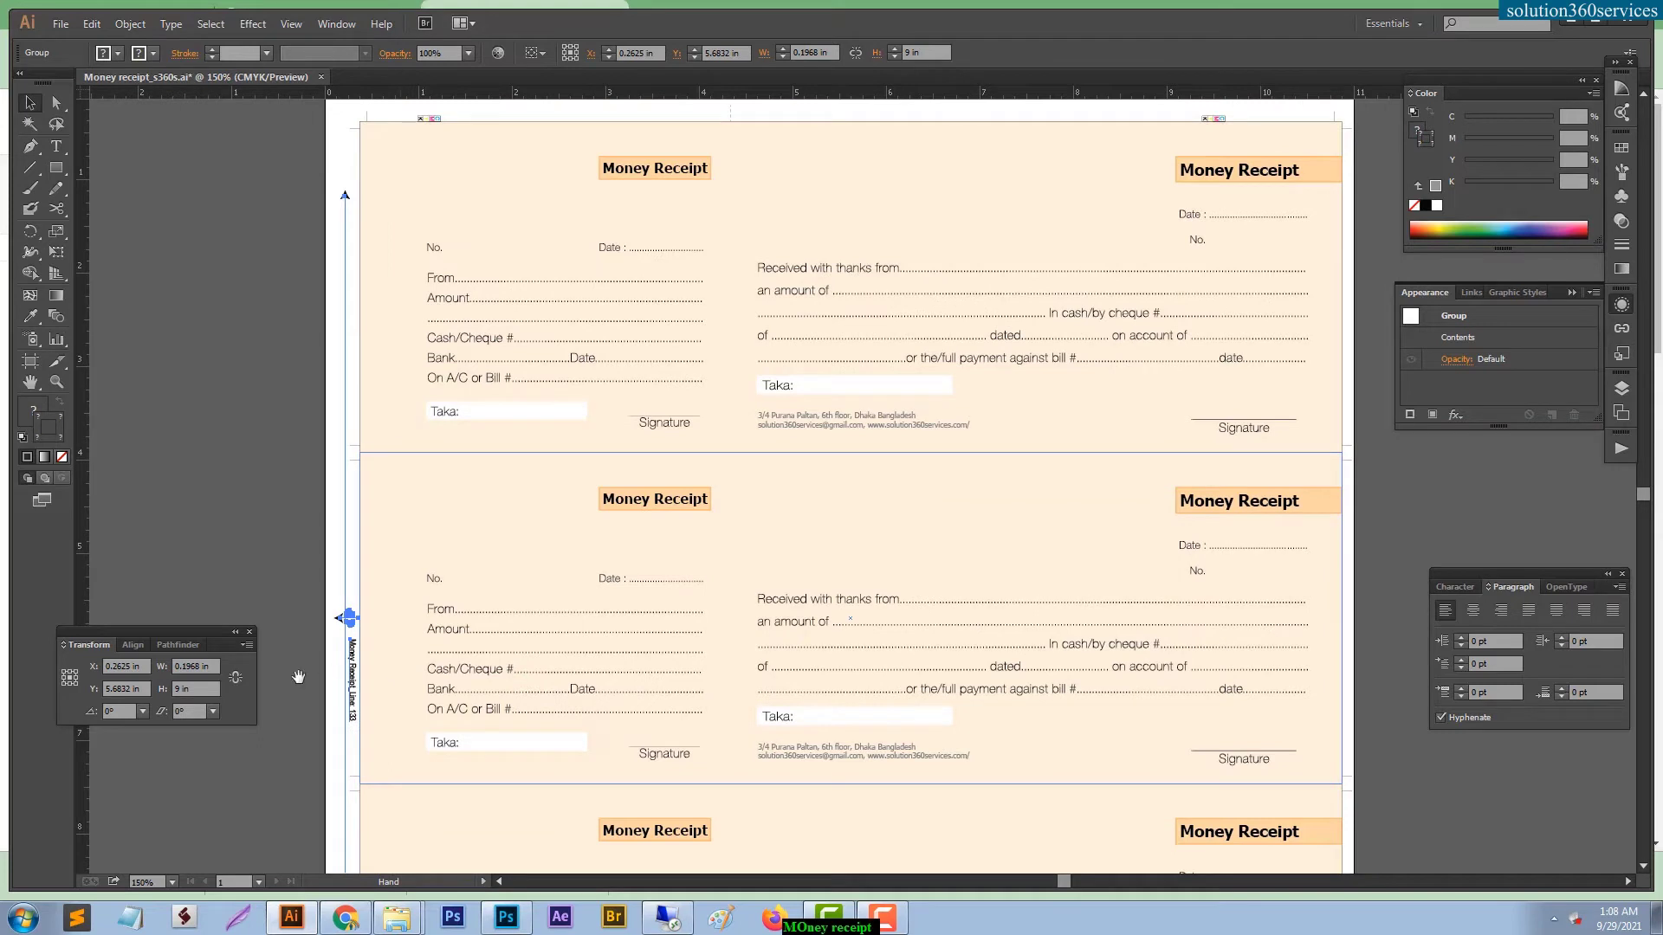
{"action": "left_click", "coordinate": [277, 527]}
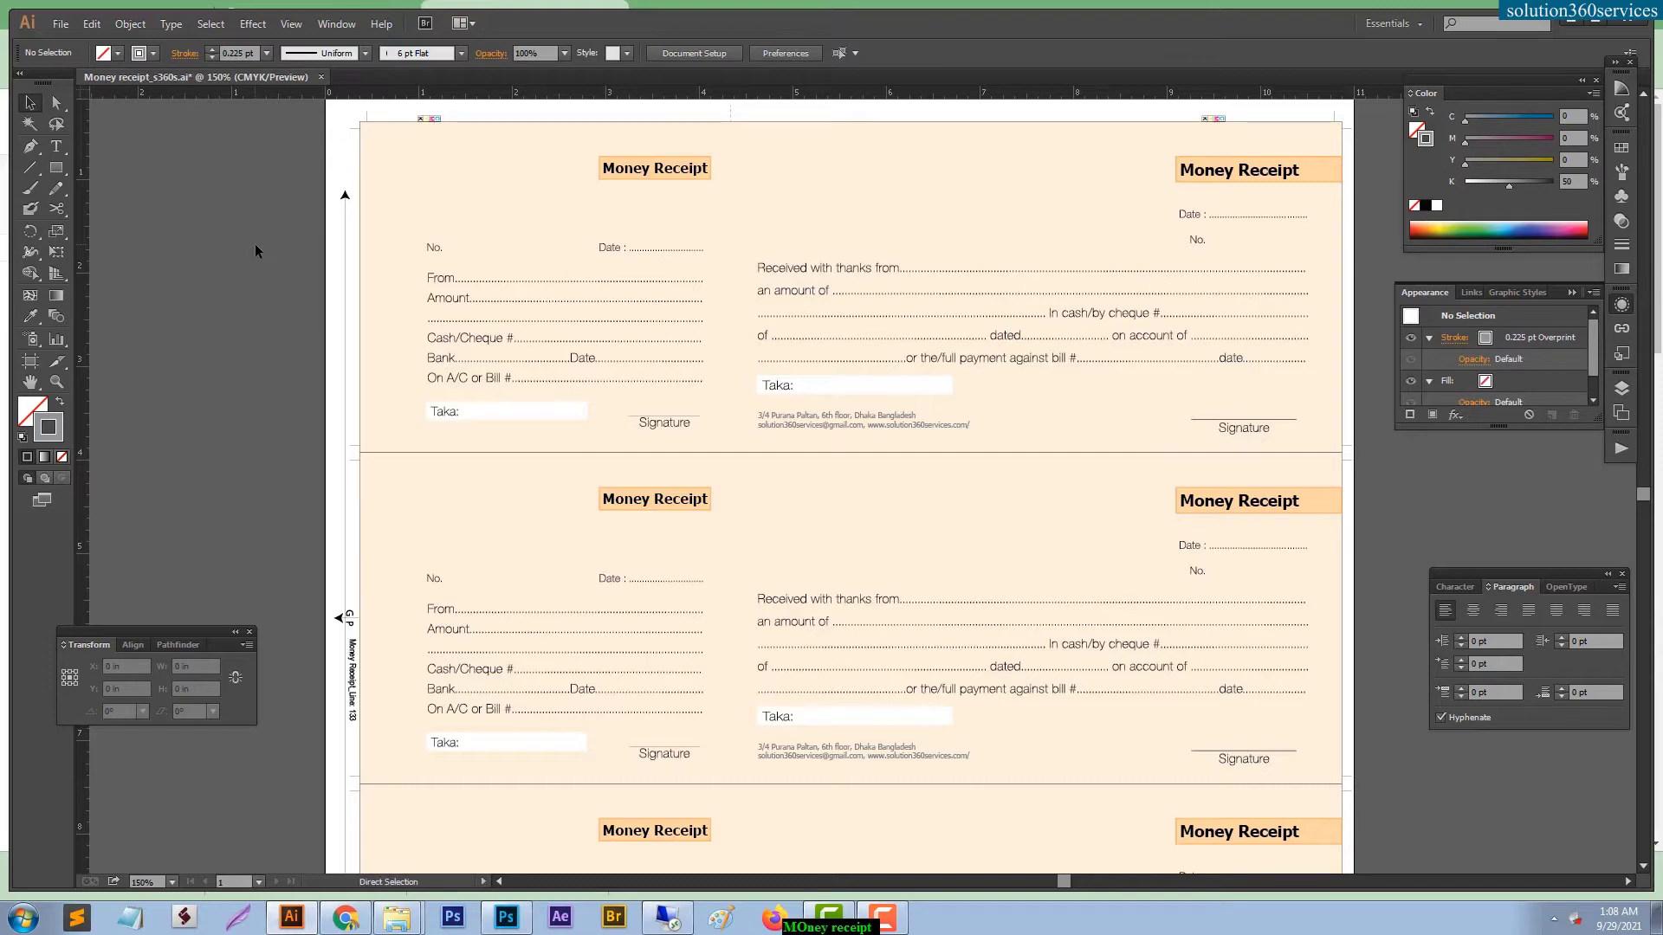
{"action": "key", "text": "ctrl+minus"}
{"action": "left_click_drag", "start_coordinate": [396, 259], "coordinate": [413, 263]}
Alt+Shift-drag the bottom receipt straight down to place a fourth copy below the sheet.
{"action": "scroll", "coordinate": [413, 263], "scroll_direction": "down", "scroll_amount": 2}
{"action": "left_click_drag", "start_coordinate": [999, 688], "coordinate": [1214, 822]}
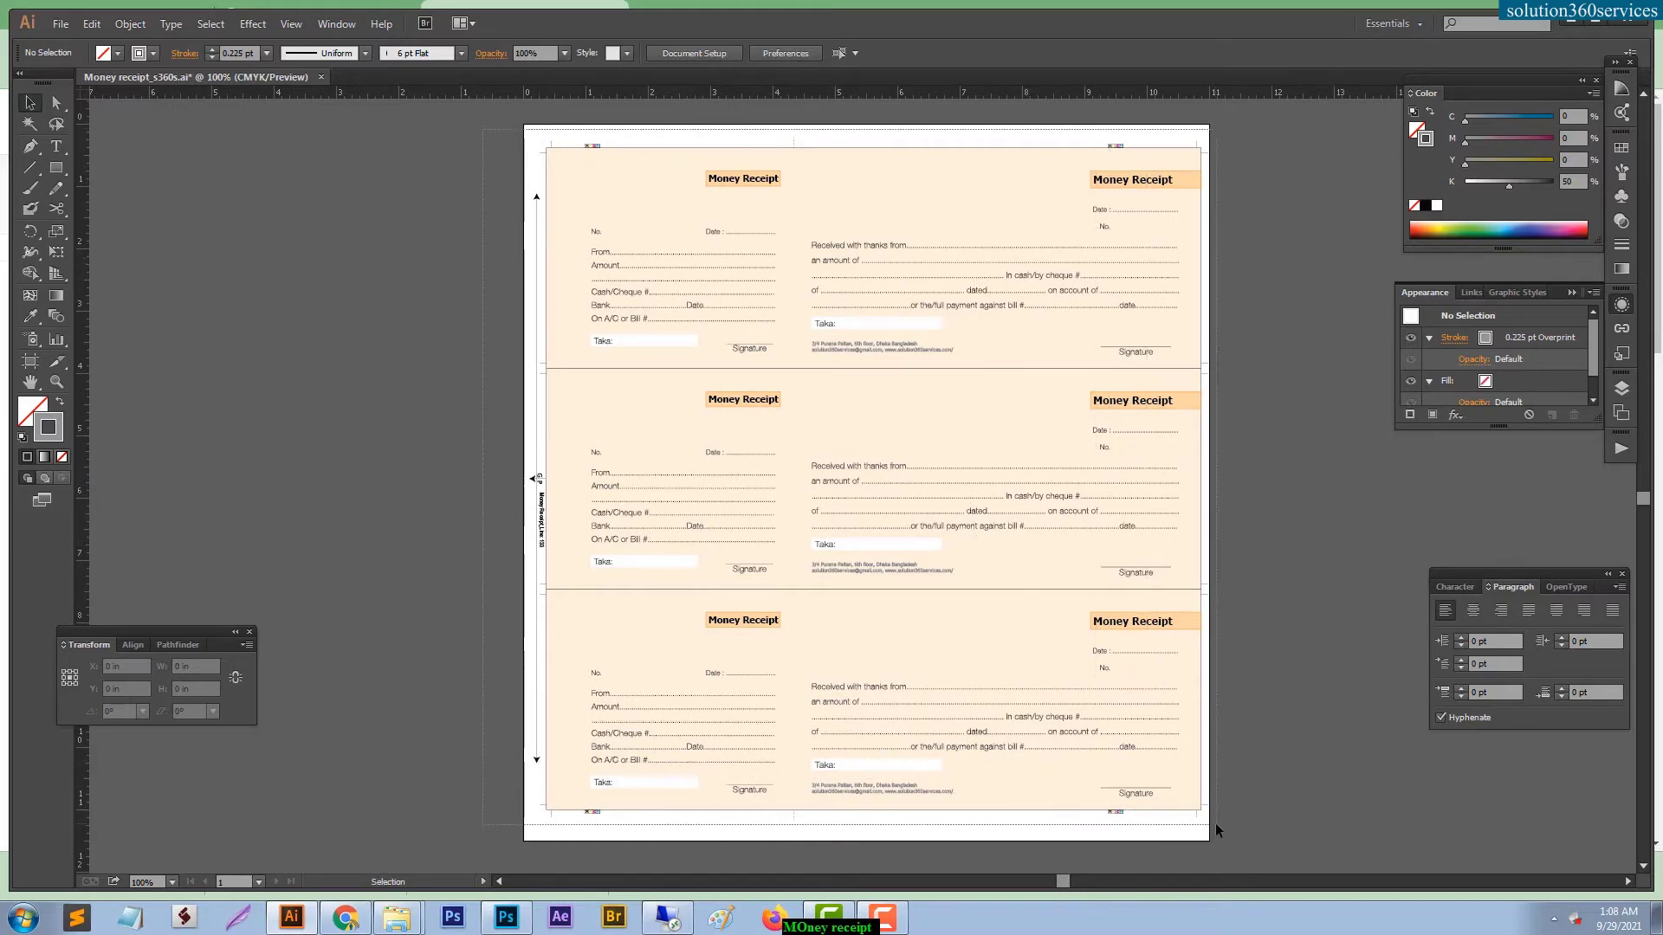
{"action": "left_click_drag", "start_coordinate": [1082, 615], "coordinate": [1075, 488]}
{"action": "left_click", "coordinate": [982, 460]}
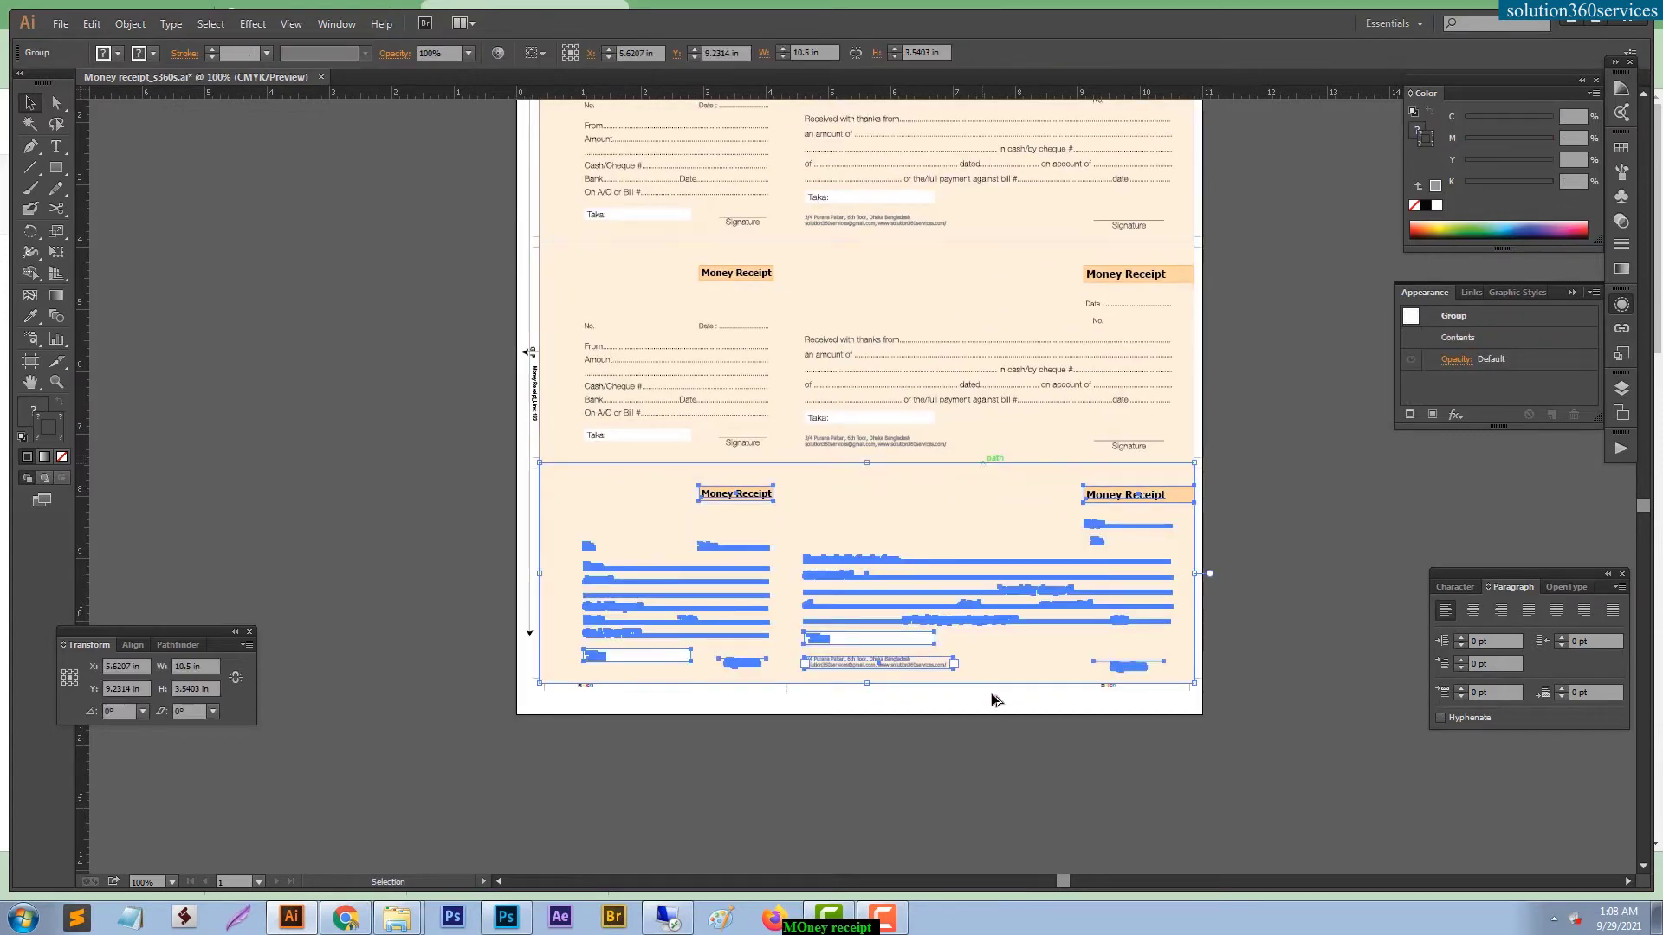
{"action": "left_click_drag", "start_coordinate": [991, 699], "coordinate": [993, 693]}
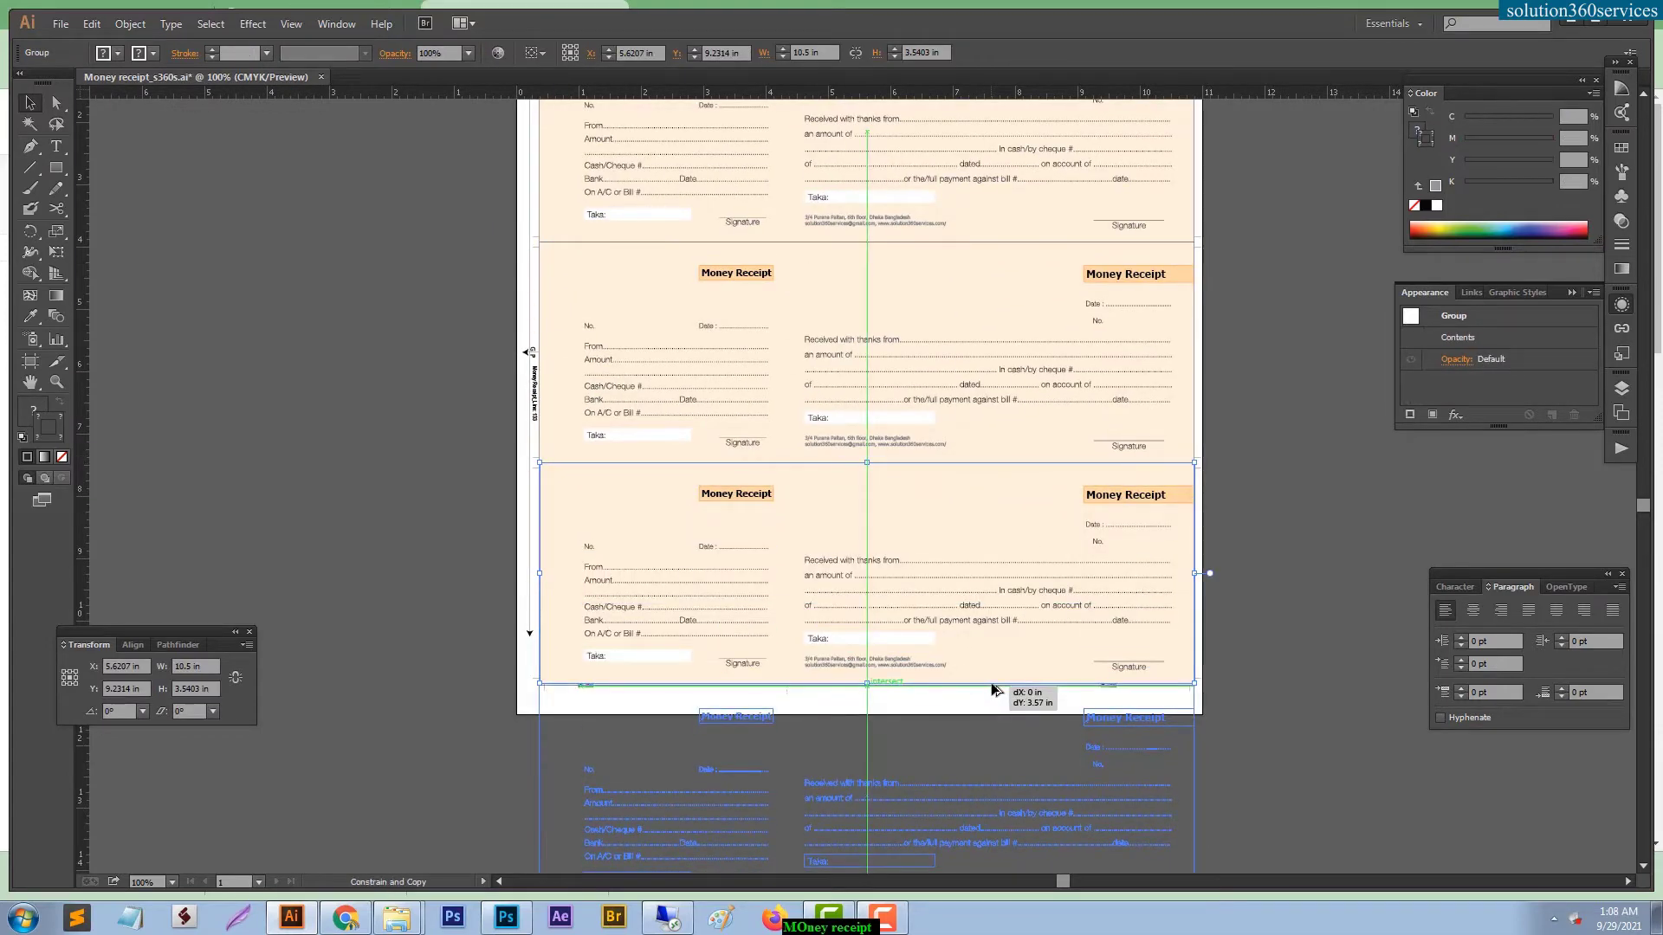
{"action": "mouse_move", "coordinate": [991, 684]}
{"action": "left_mouse_down"}
{"action": "mouse_move", "coordinate": [967, 682]}
{"action": "mouse_move", "coordinate": [905, 843]}
{"action": "left_mouse_up"}
{"action": "left_click_drag", "start_coordinate": [1078, 236], "coordinate": [1078, 235]}
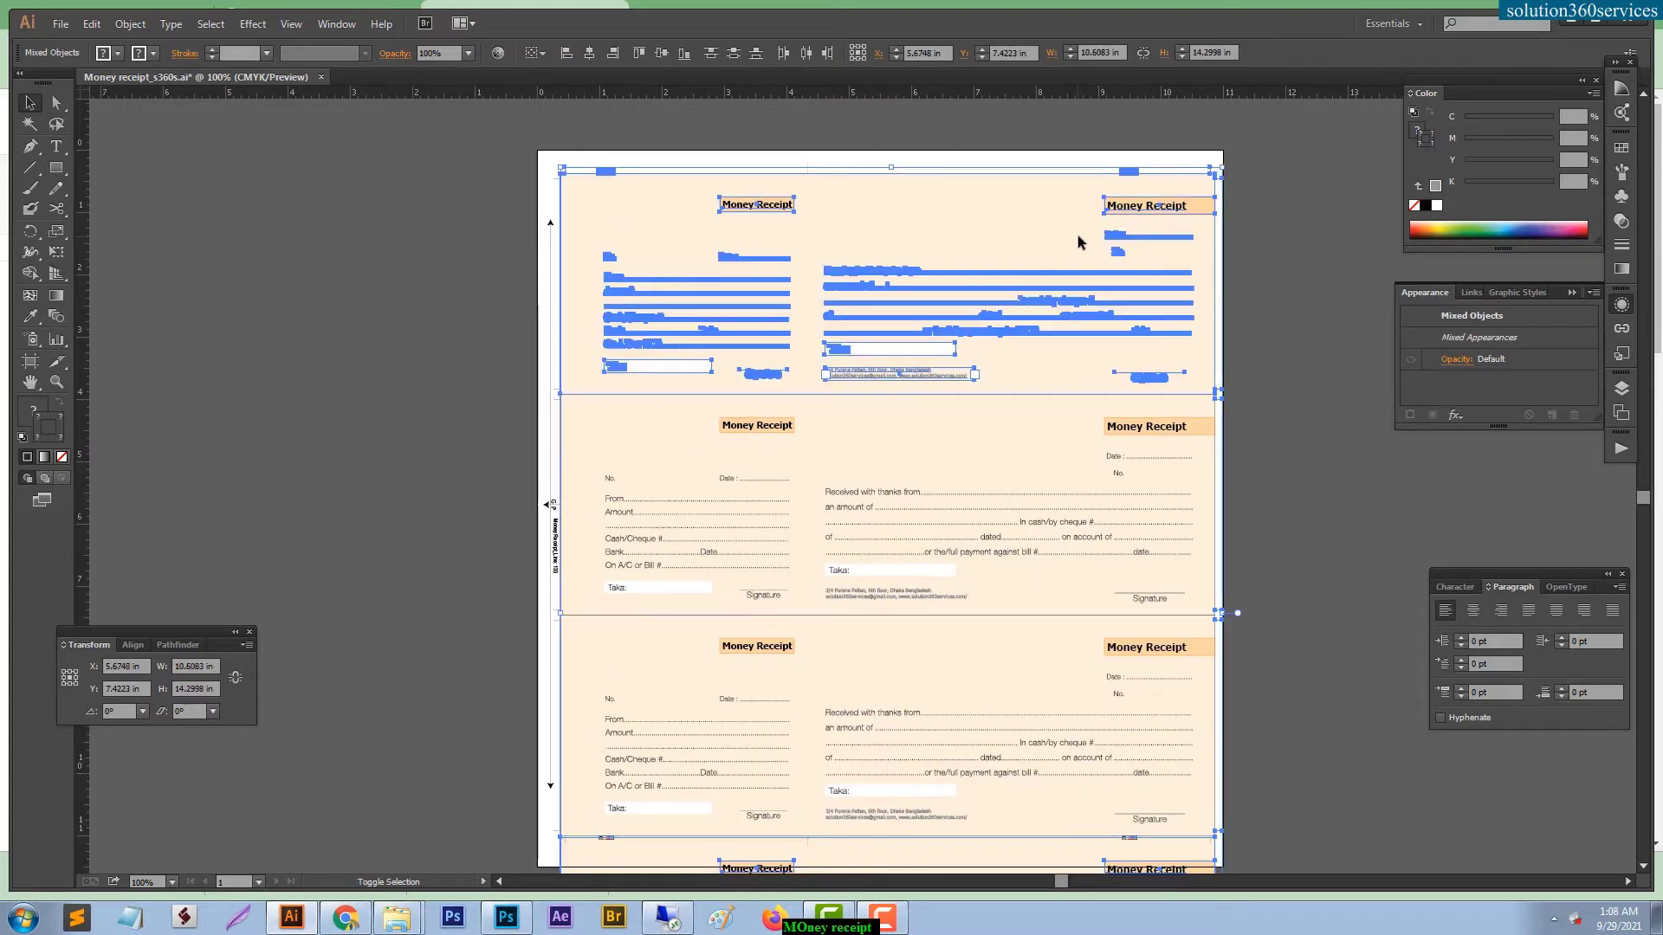
Scale all four receipts proportionally to 14 in tall (10.5406 in wide) via the Transform H field.
{"action": "key", "text": "ctrl+a"}
{"action": "left_click", "coordinate": [168, 690]}
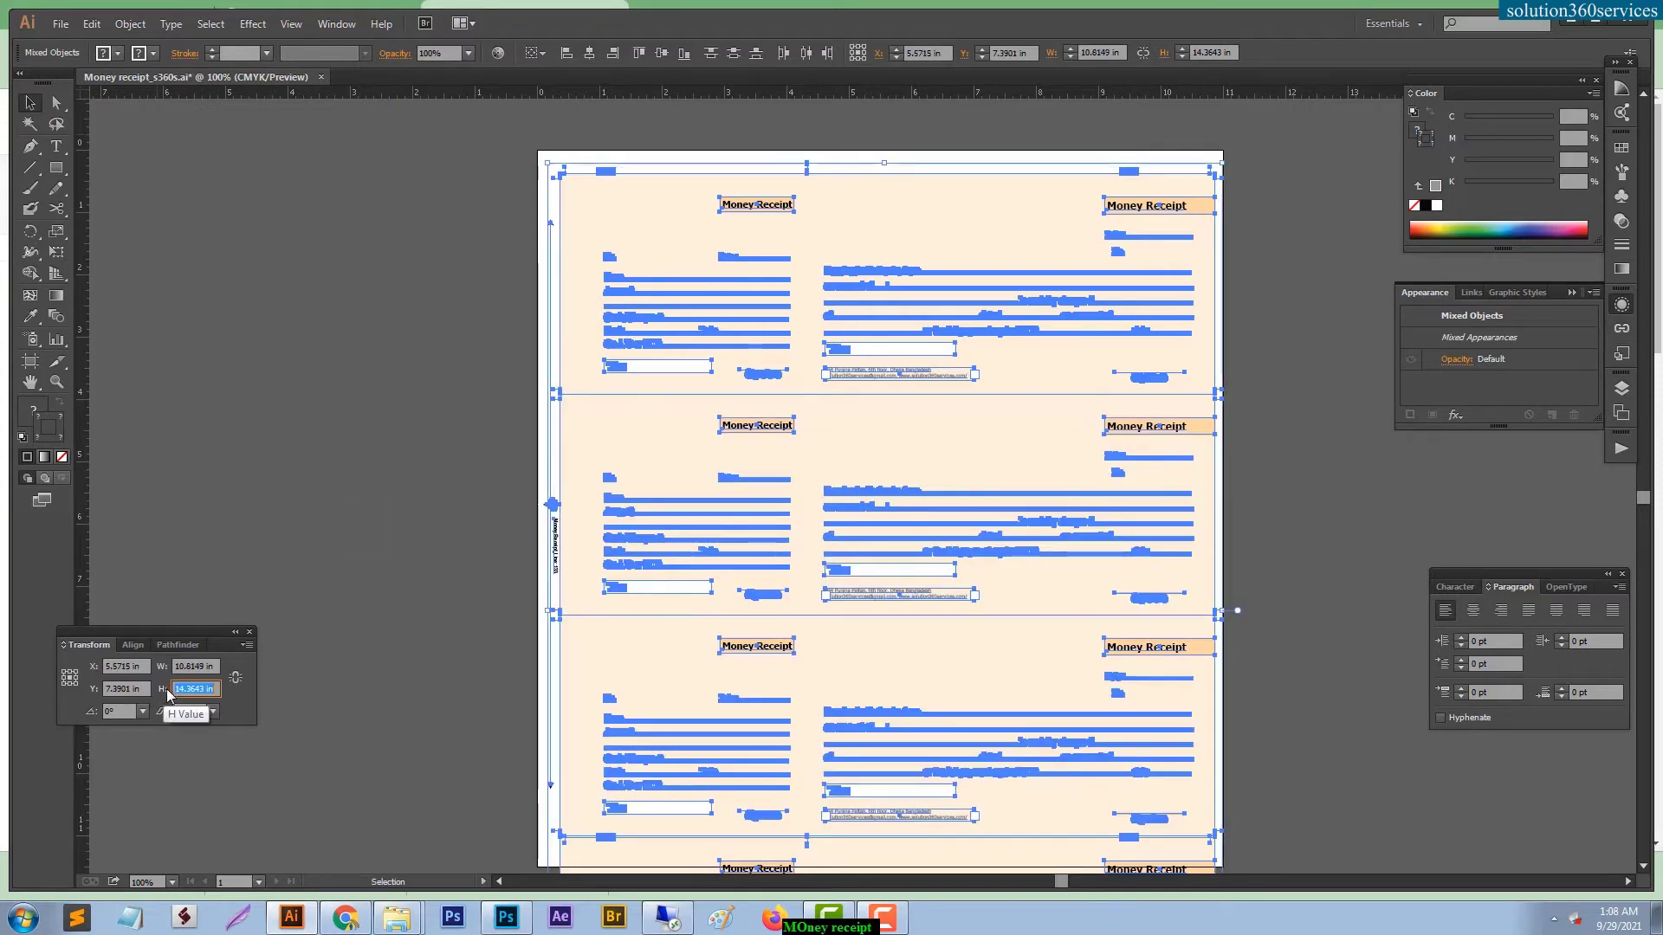
{"action": "type", "text": "4"}
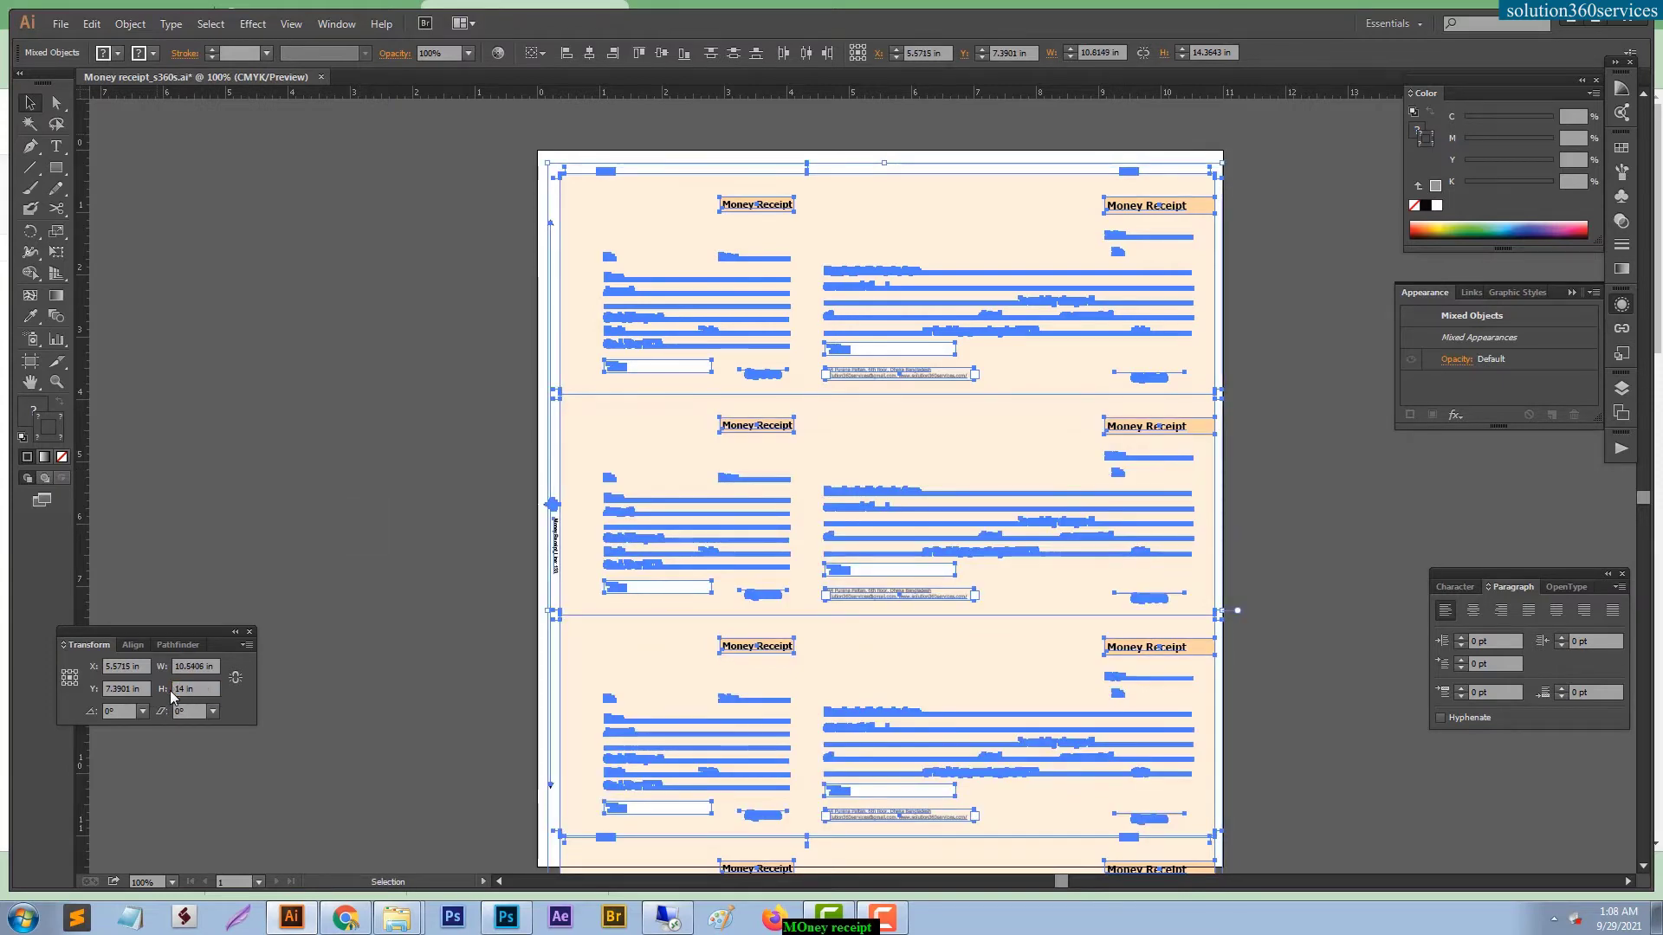
{"action": "left_click", "coordinate": [312, 472]}
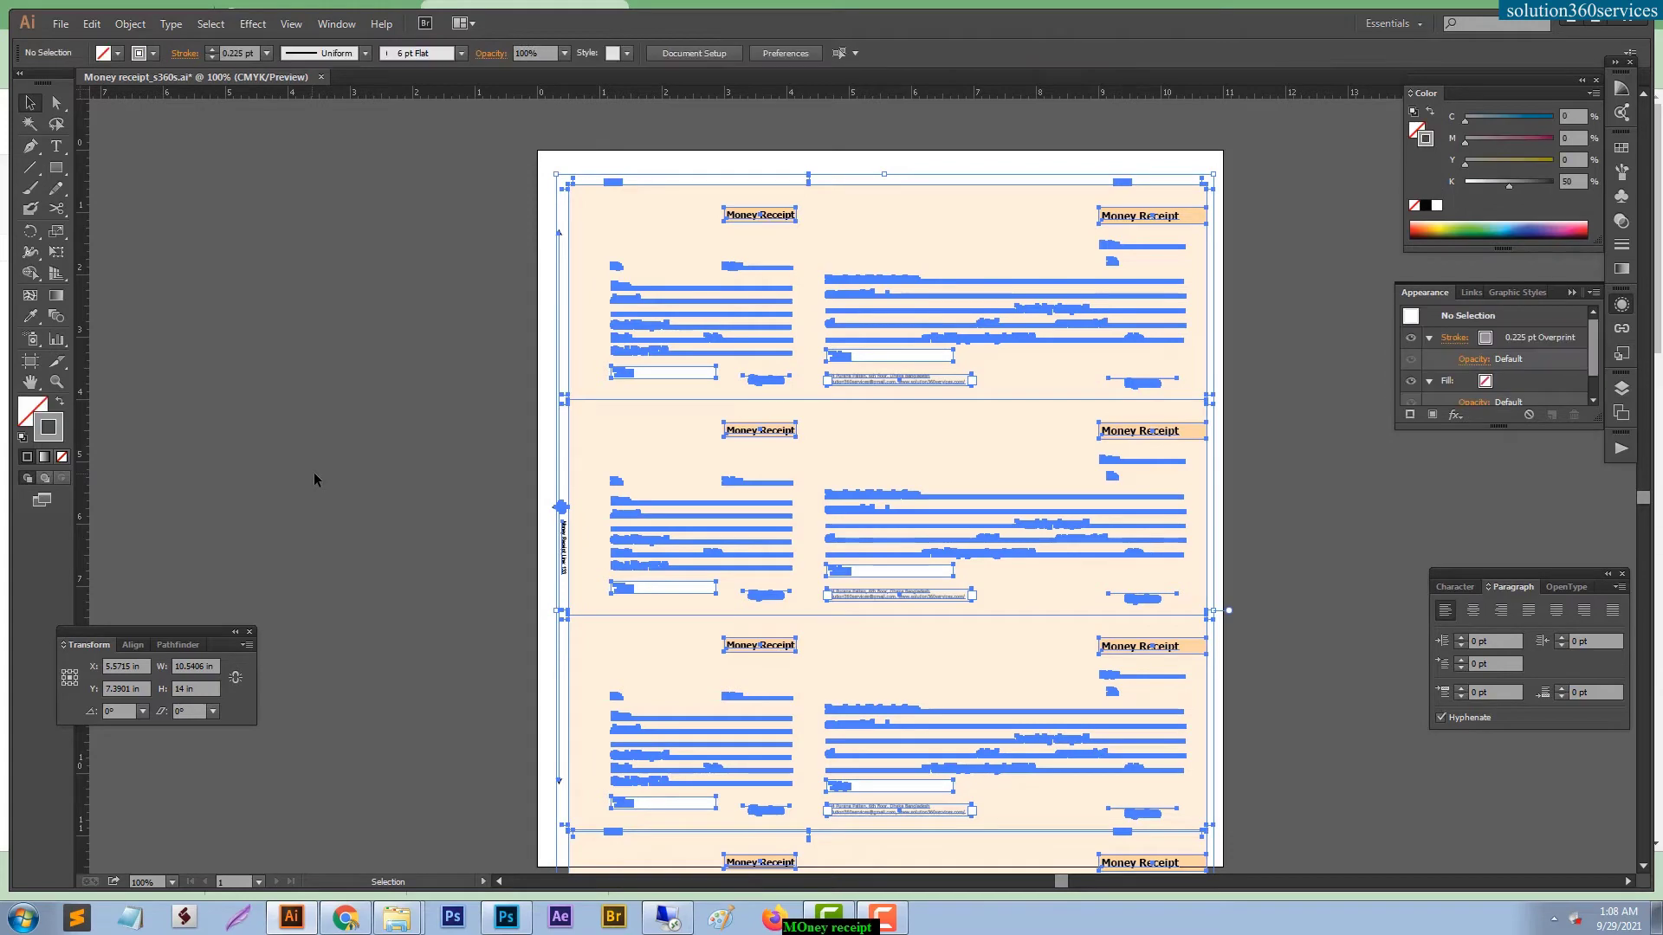
{"action": "left_click", "coordinate": [554, 364]}
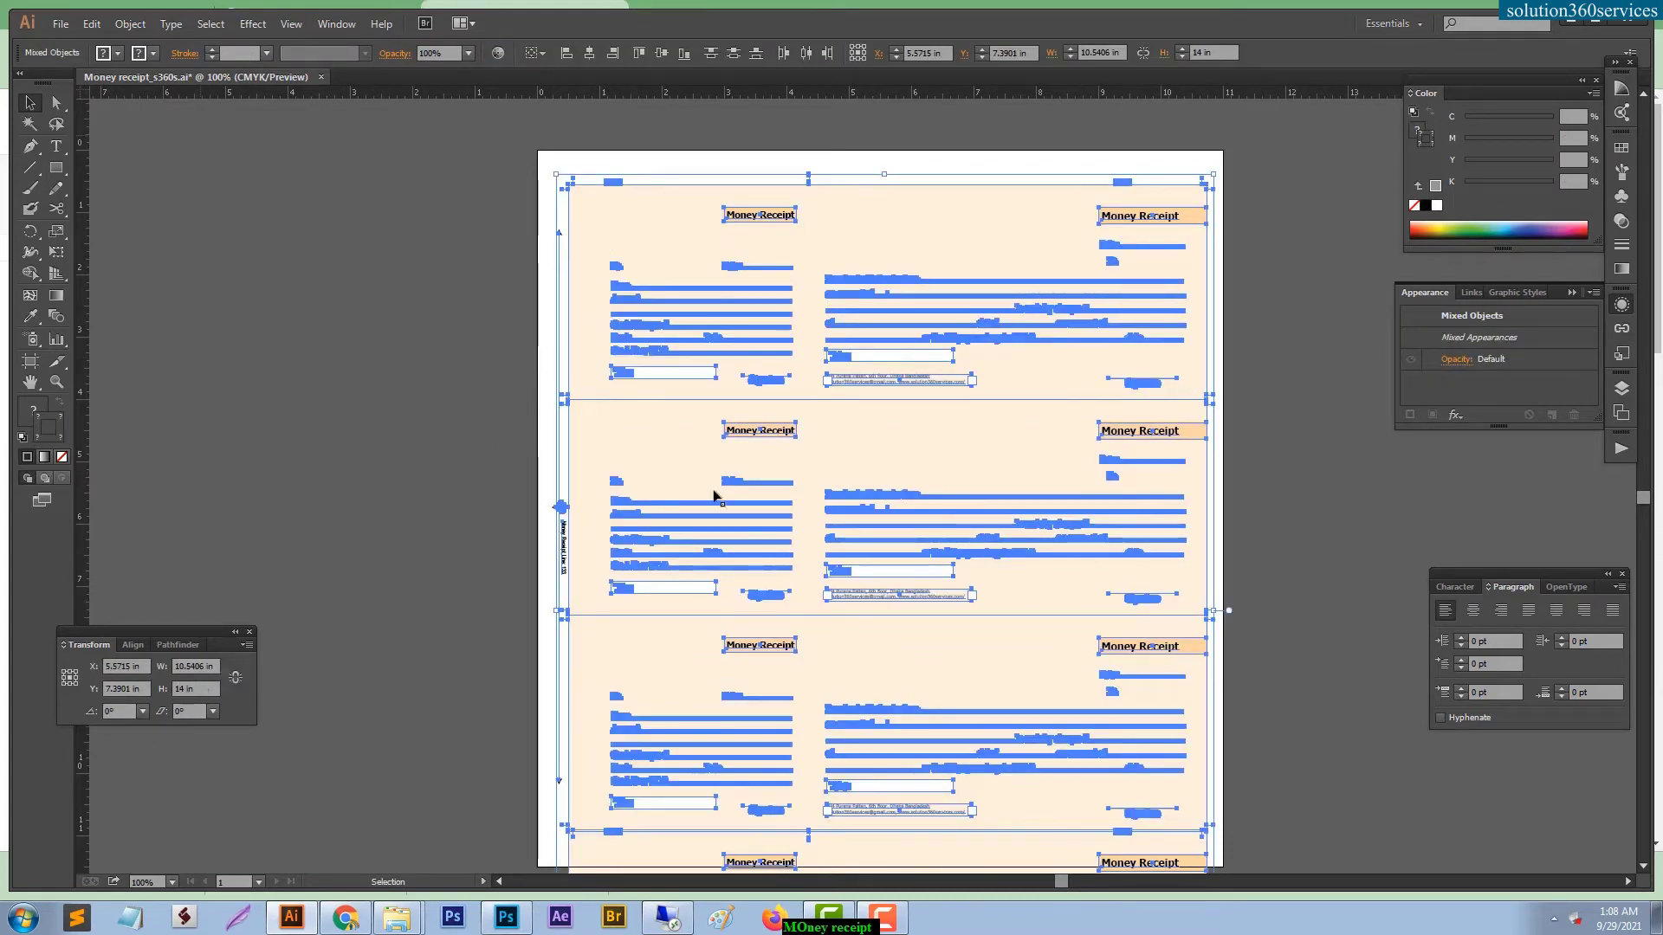
{"action": "left_click", "coordinate": [505, 466]}
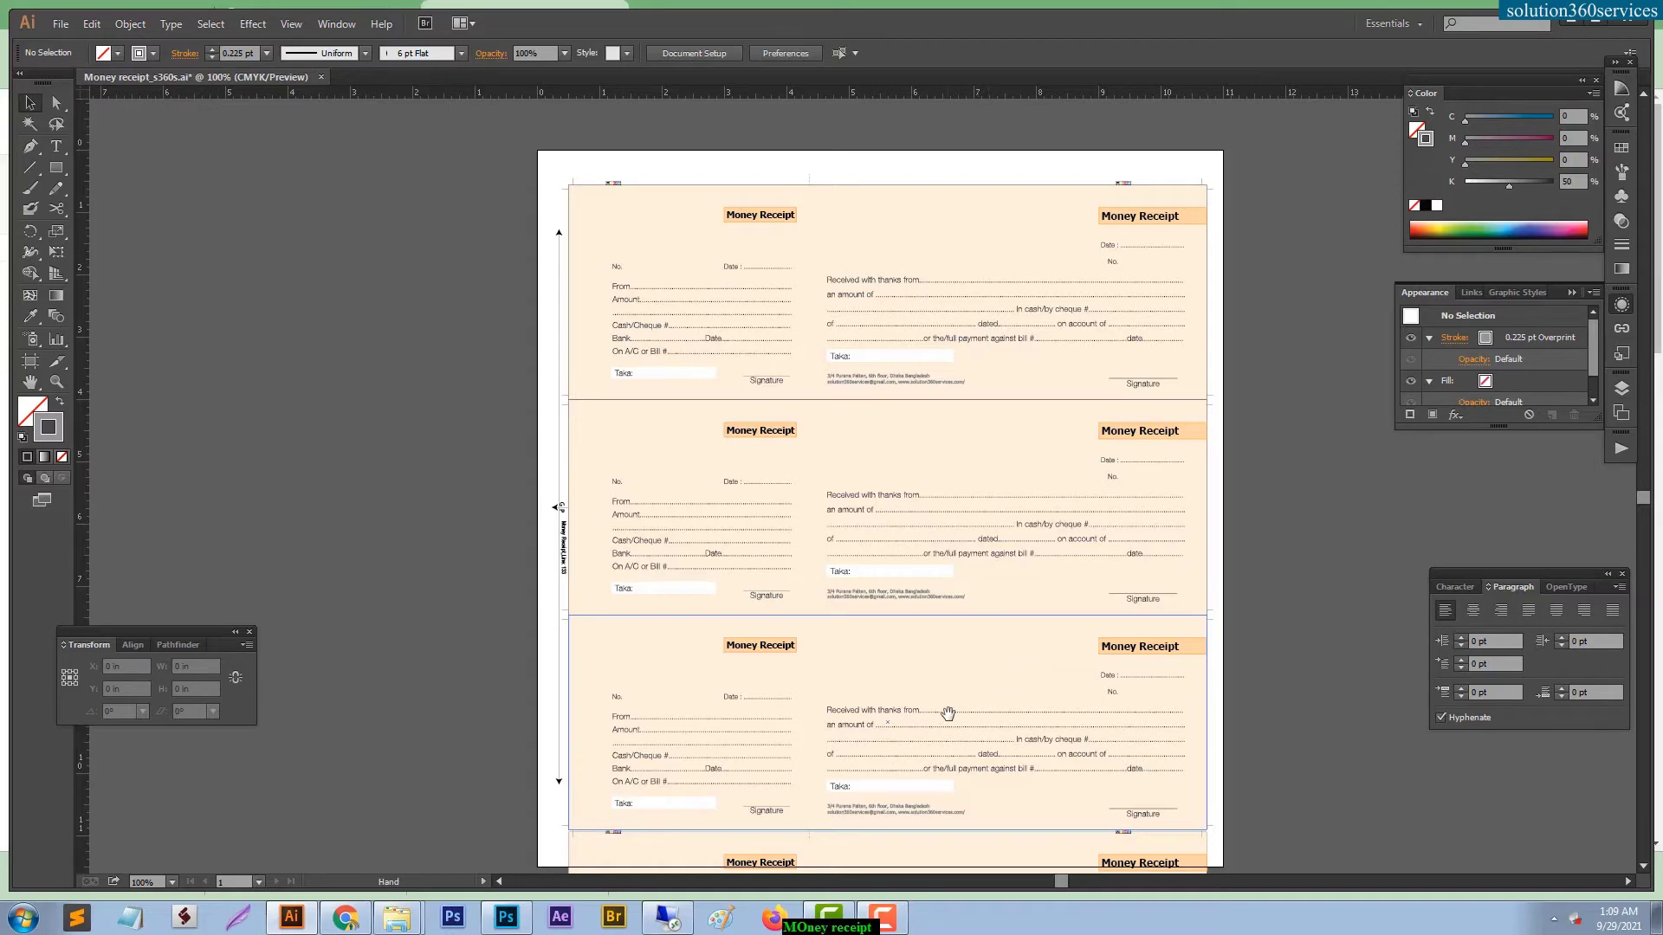
Pan to the bottom of the page and inspect the receipt copy overflowing the sheet.
{"action": "left_click_drag", "start_coordinate": [946, 715], "coordinate": [952, 672]}
{"action": "left_click_drag", "start_coordinate": [929, 749], "coordinate": [934, 721]}
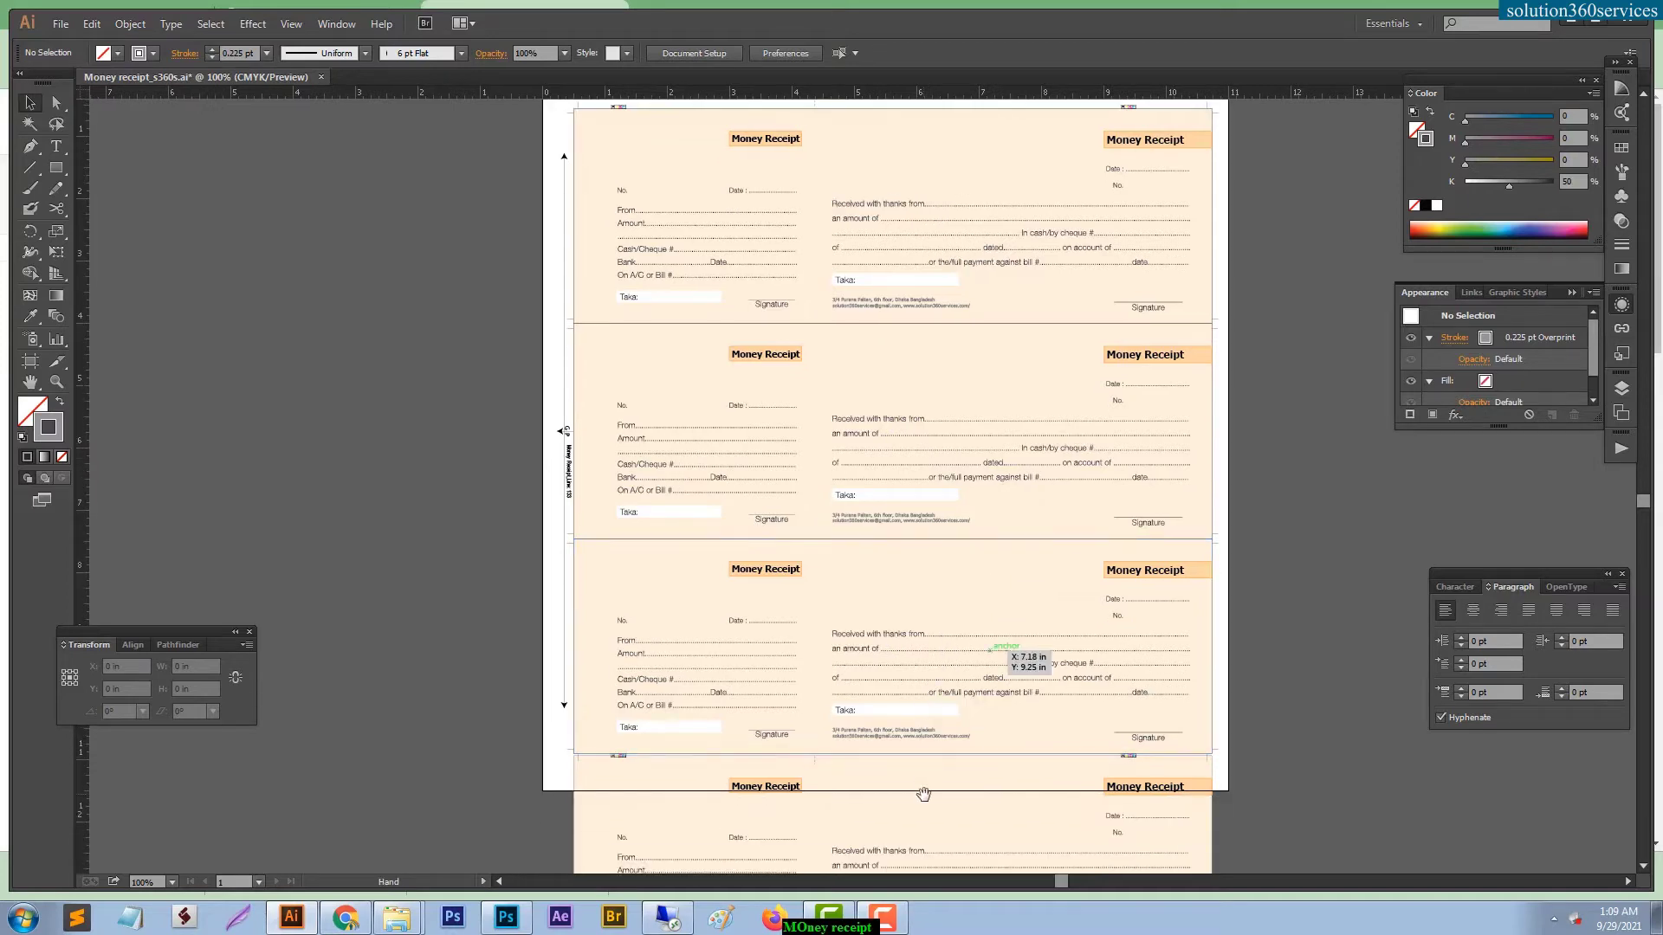
{"action": "left_click_drag", "start_coordinate": [924, 791], "coordinate": [929, 615]}
{"action": "mouse_move", "coordinate": [1314, 810]}
{"action": "left_mouse_down"}
{"action": "mouse_move", "coordinate": [552, 602]}
{"action": "mouse_move", "coordinate": [542, 616]}
{"action": "left_mouse_up"}
{"action": "left_click", "coordinate": [391, 575]}
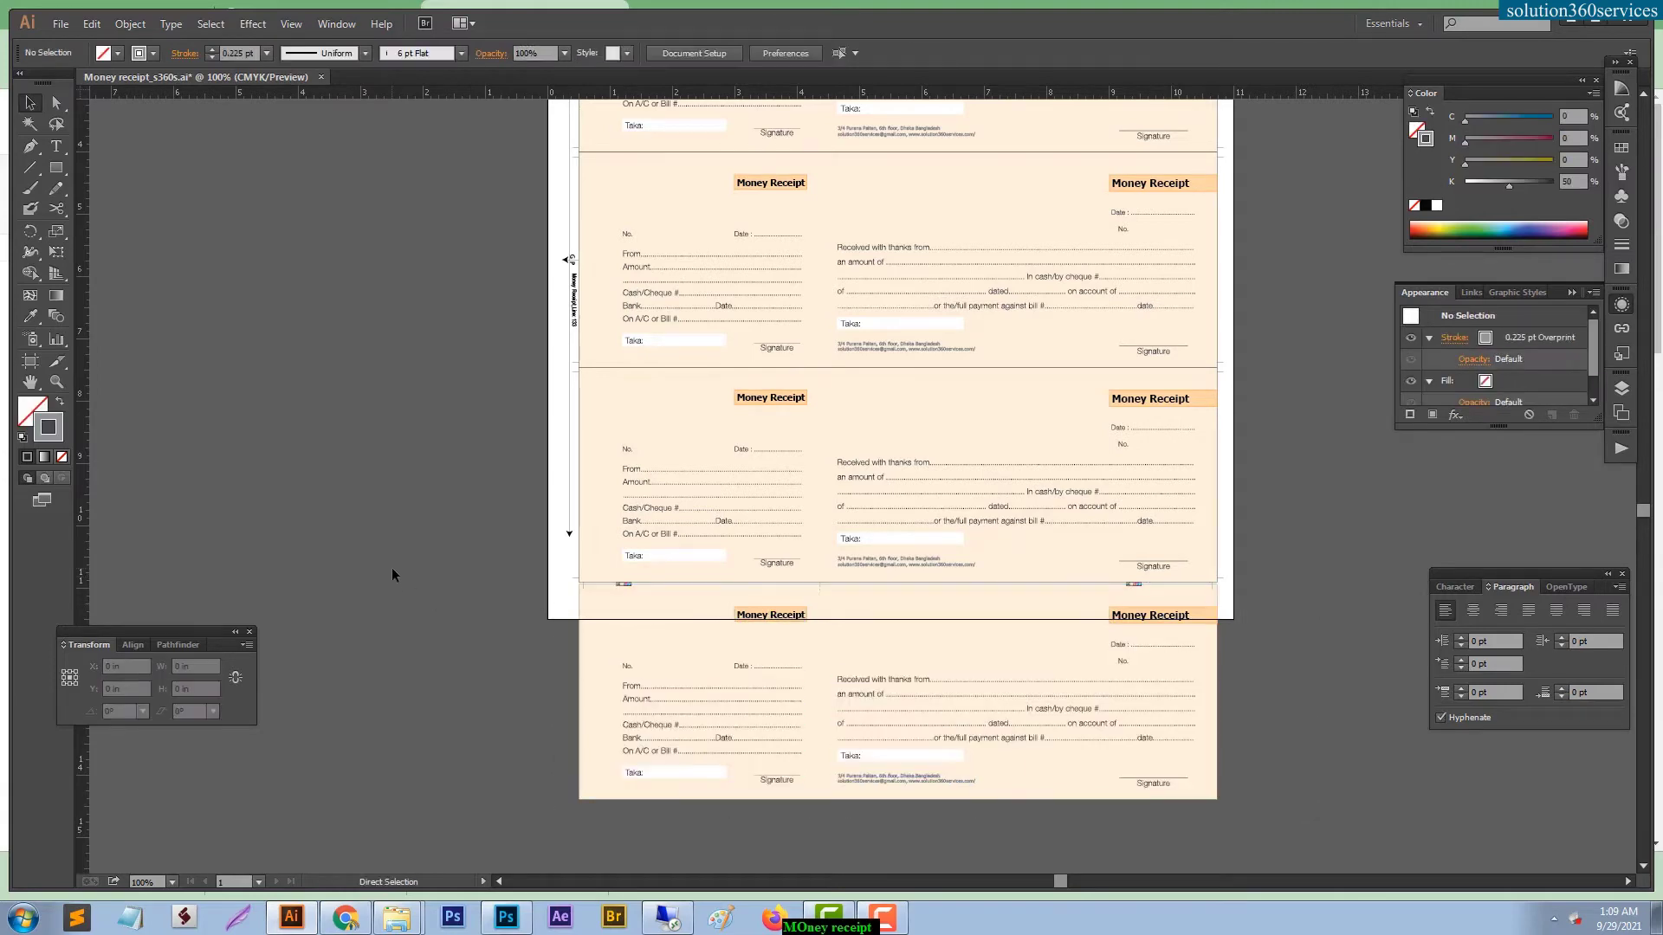
Undo the extra receipt copy and marquee-select the three remaining receipts (10.8149 × 10.9665 in).
{"action": "key", "text": "ctrl+a"}
{"action": "key", "text": "ctrl+z"}
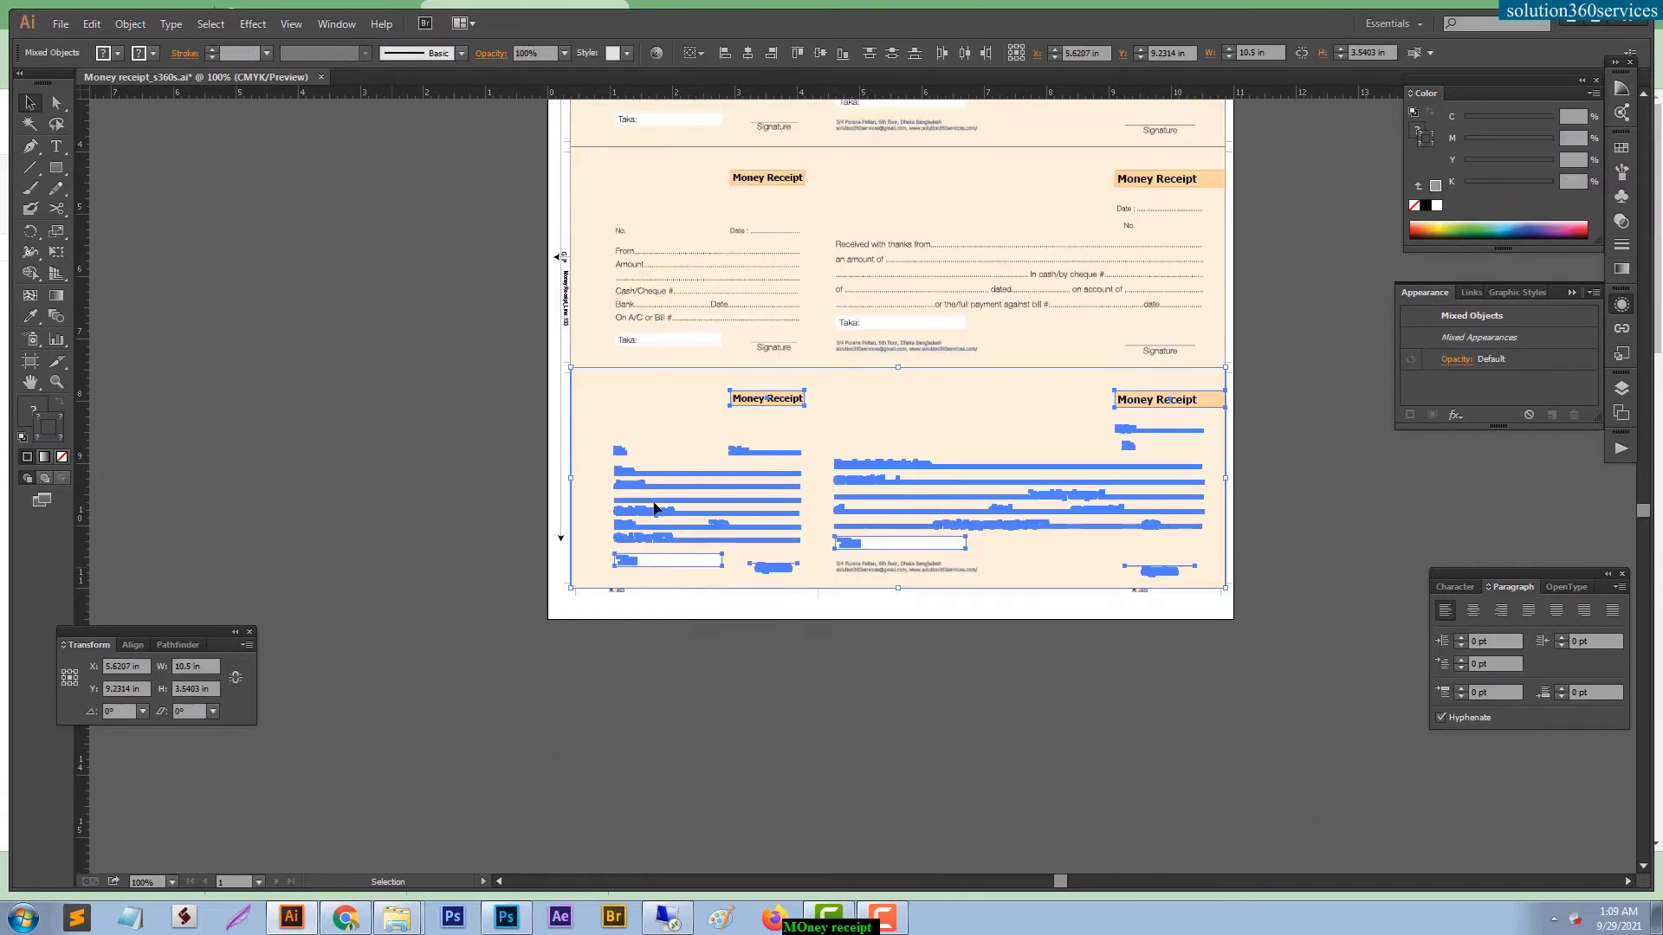
{"action": "left_click_drag", "start_coordinate": [992, 433], "coordinate": [968, 667]}
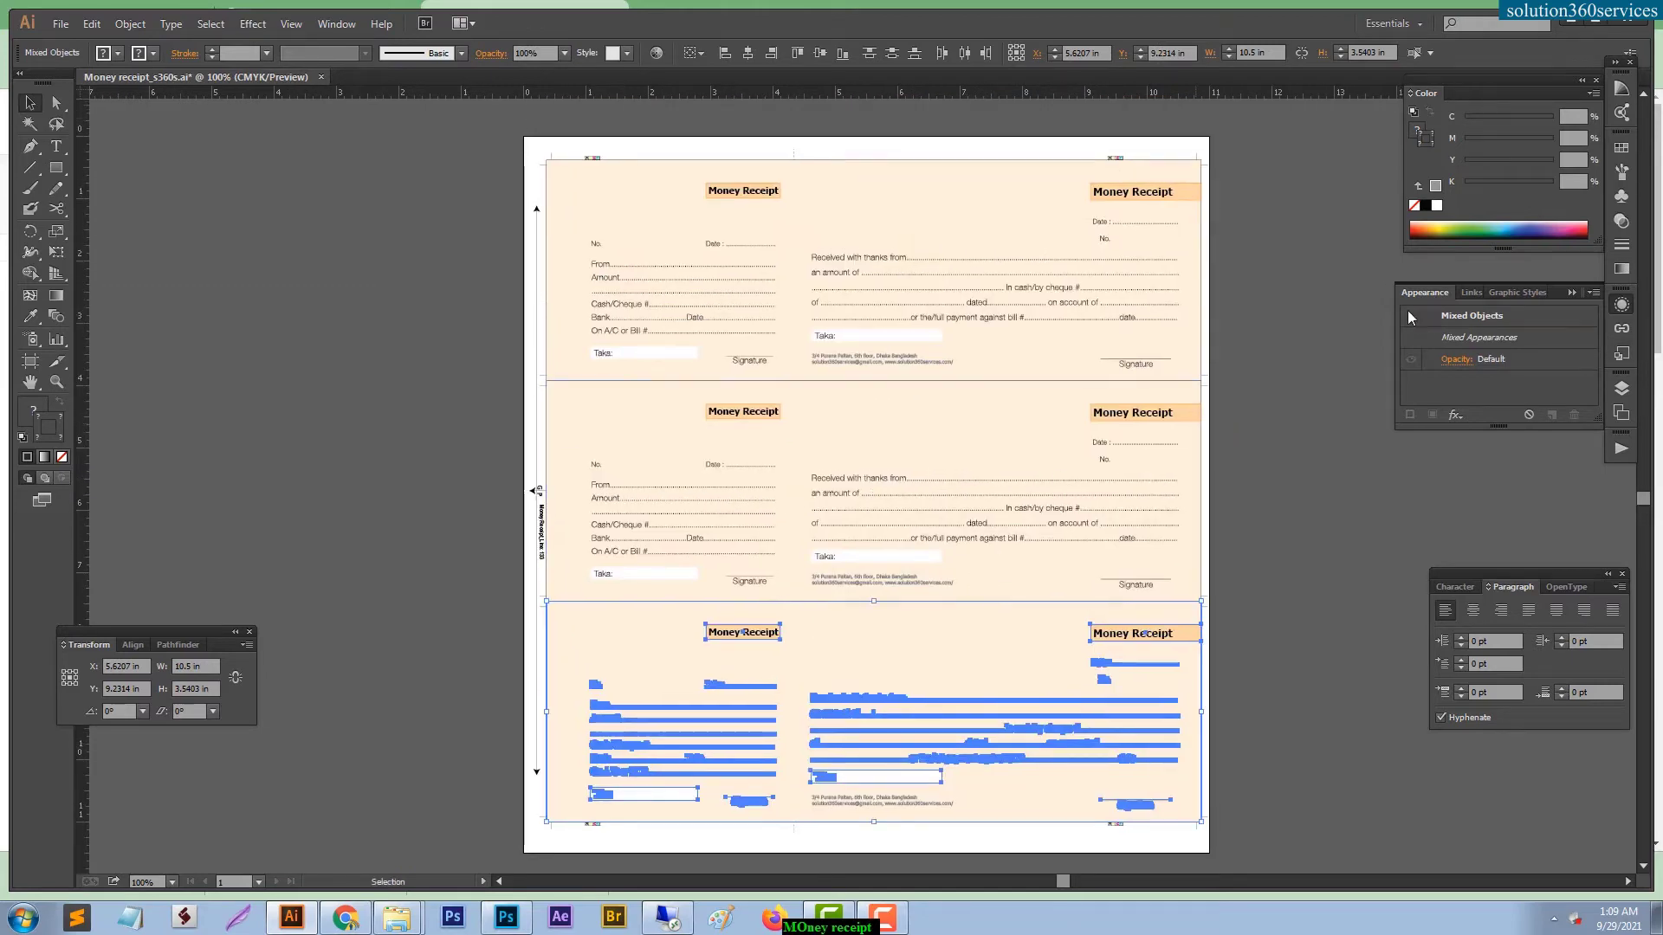
{"action": "left_click", "coordinate": [1239, 225]}
{"action": "mouse_move", "coordinate": [1254, 137]}
{"action": "left_mouse_down"}
{"action": "mouse_move", "coordinate": [546, 859]}
{"action": "mouse_move", "coordinate": [454, 824]}
{"action": "left_mouse_up"}
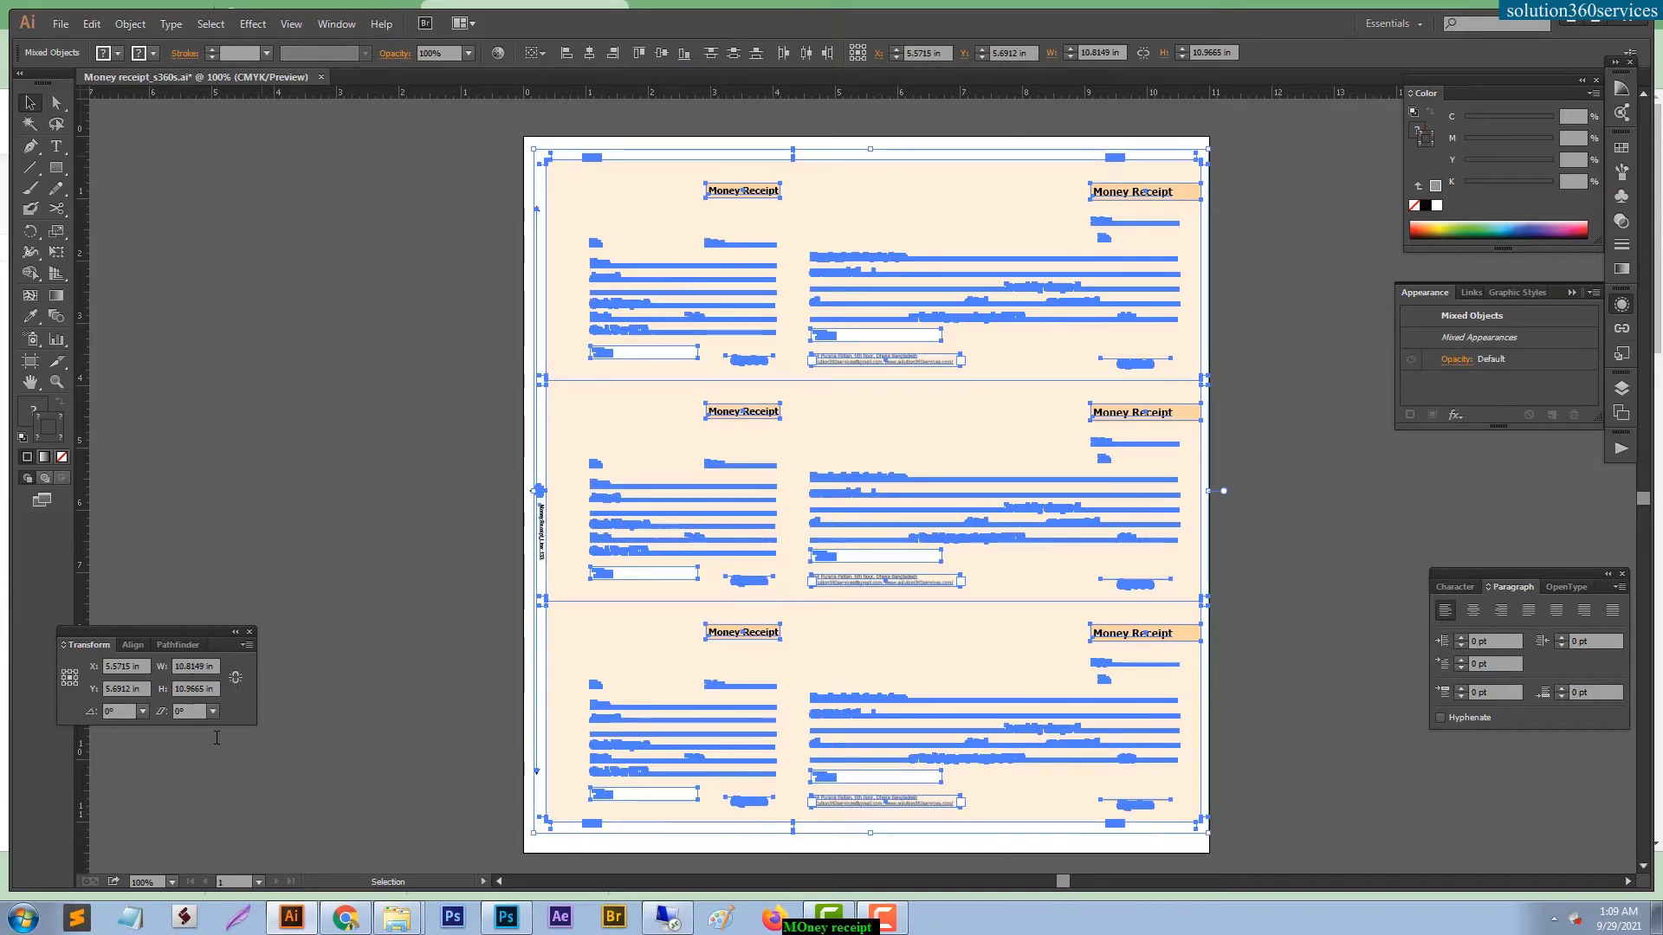
{"action": "left_click", "coordinate": [384, 365]}
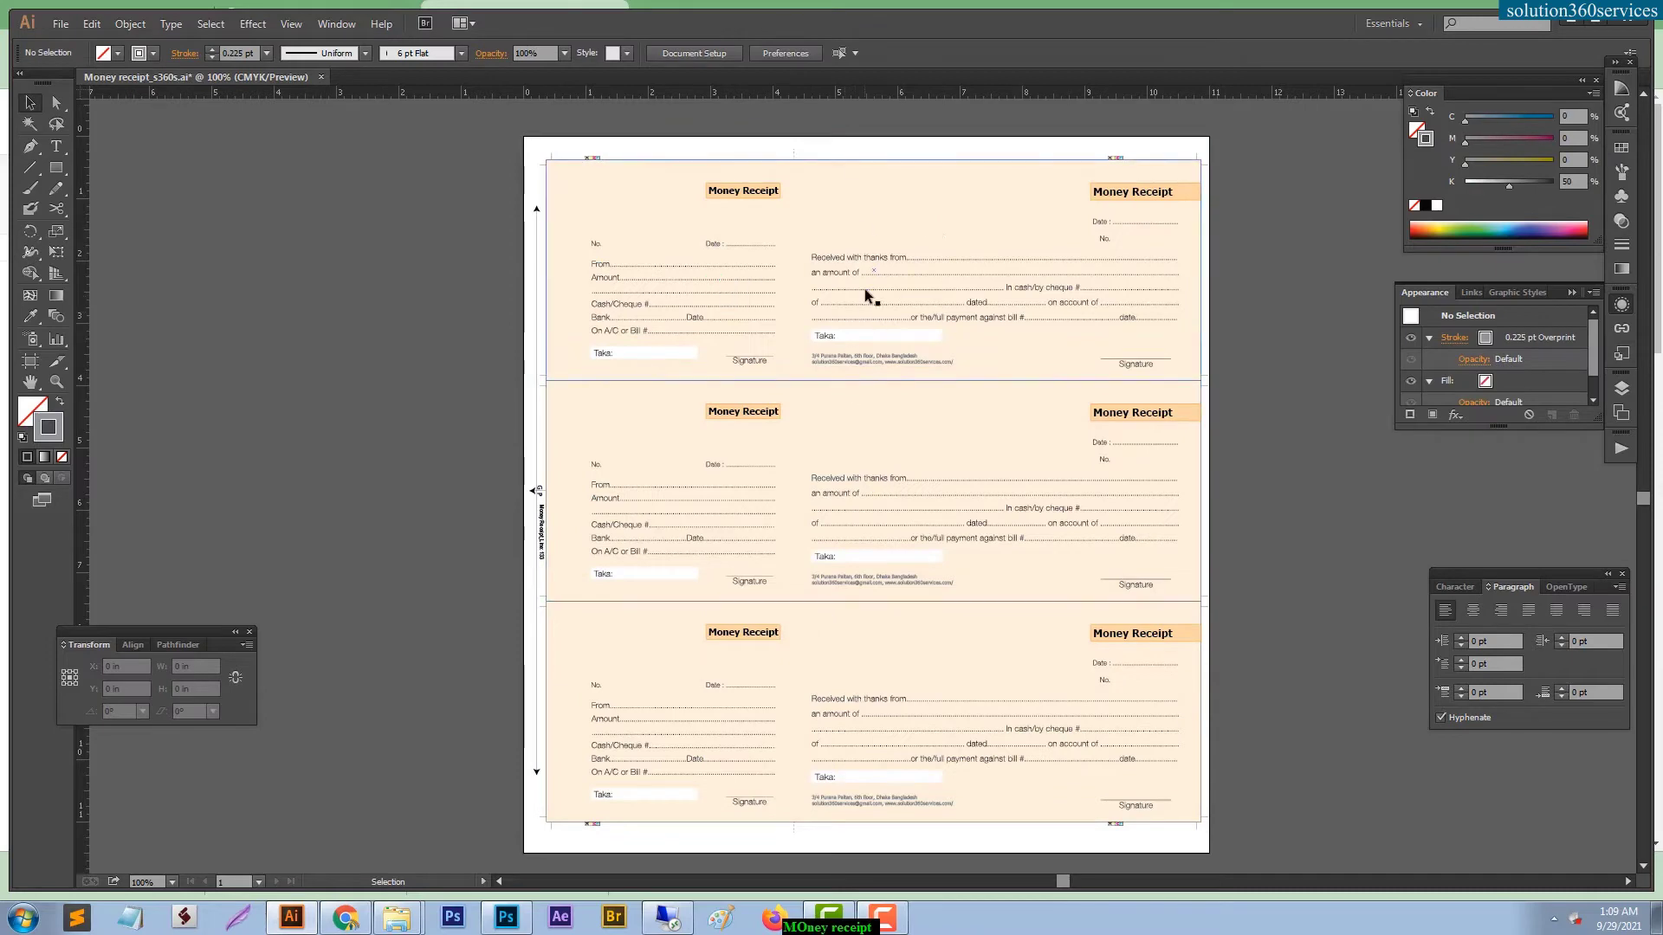
{"action": "left_click_drag", "start_coordinate": [866, 303], "coordinate": [840, 387]}
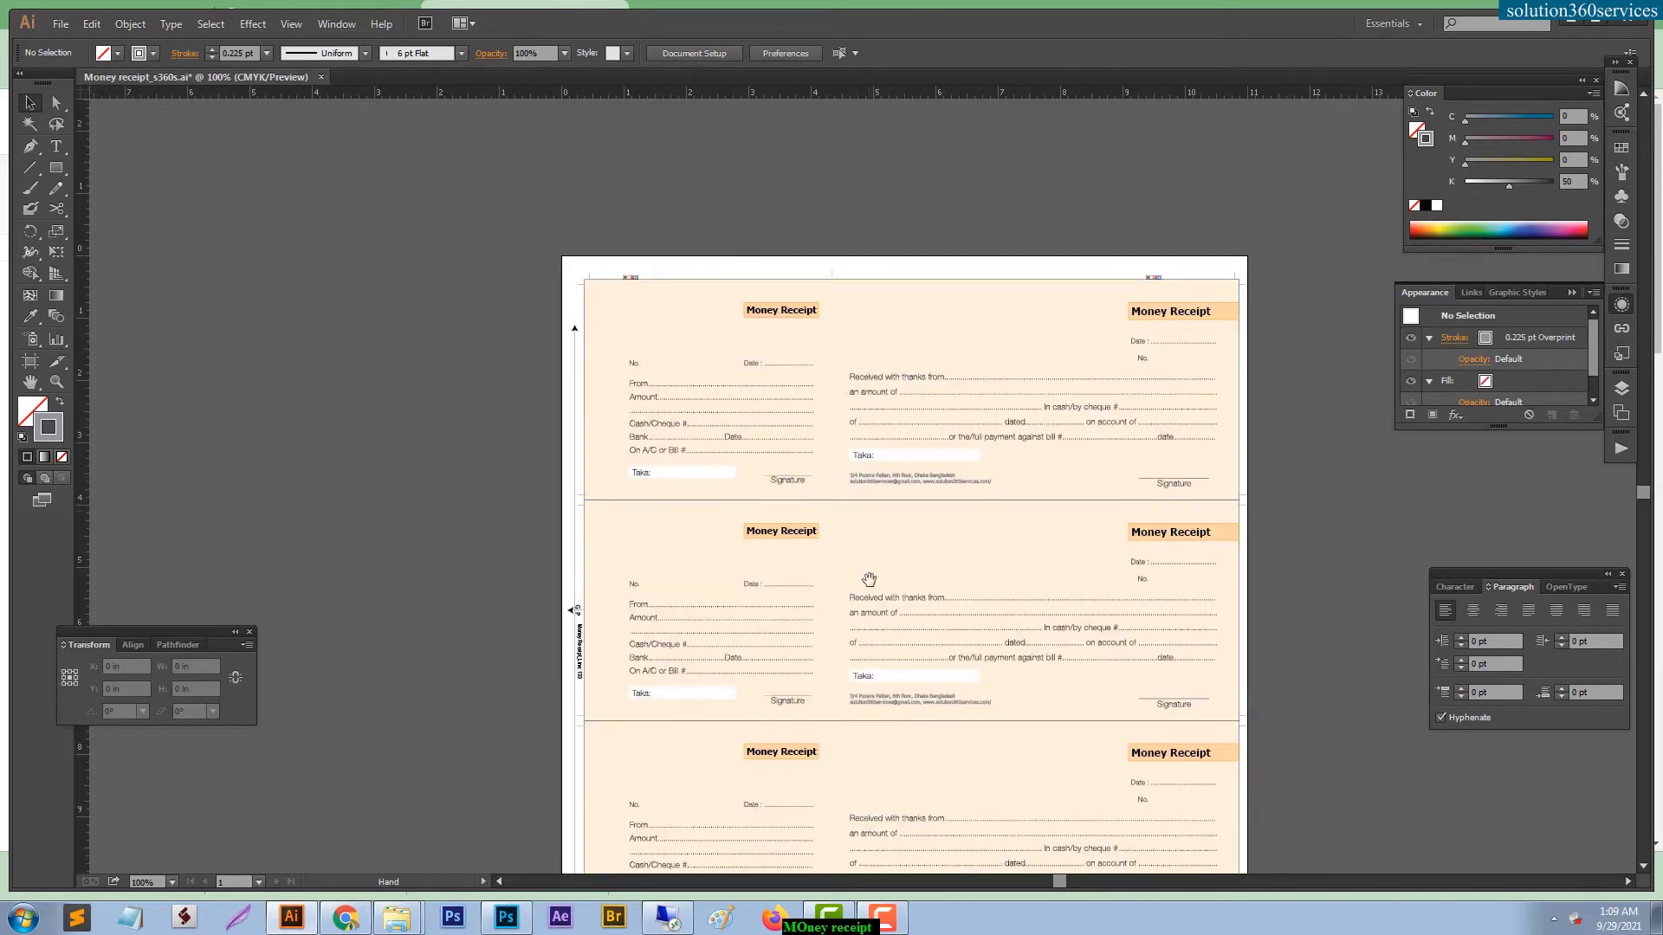
{"action": "left_click_drag", "start_coordinate": [863, 556], "coordinate": [813, 365]}
{"action": "left_click_drag", "start_coordinate": [1273, 467], "coordinate": [1280, 521]}
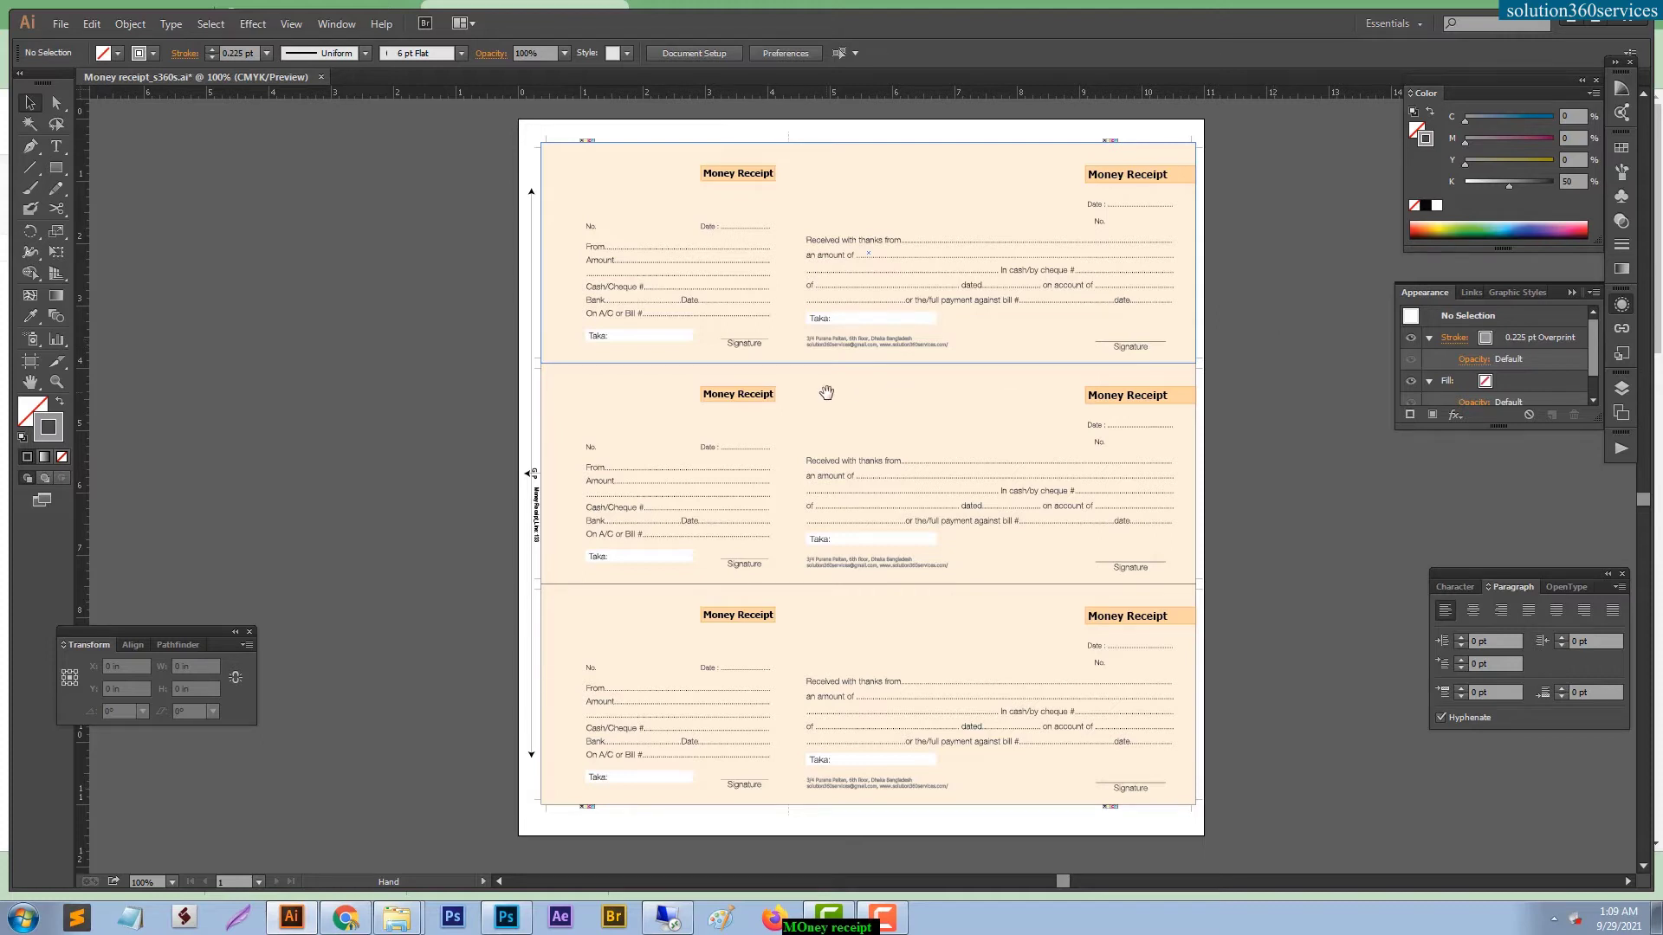
{"action": "left_click_drag", "start_coordinate": [1136, 416], "coordinate": [1148, 446]}
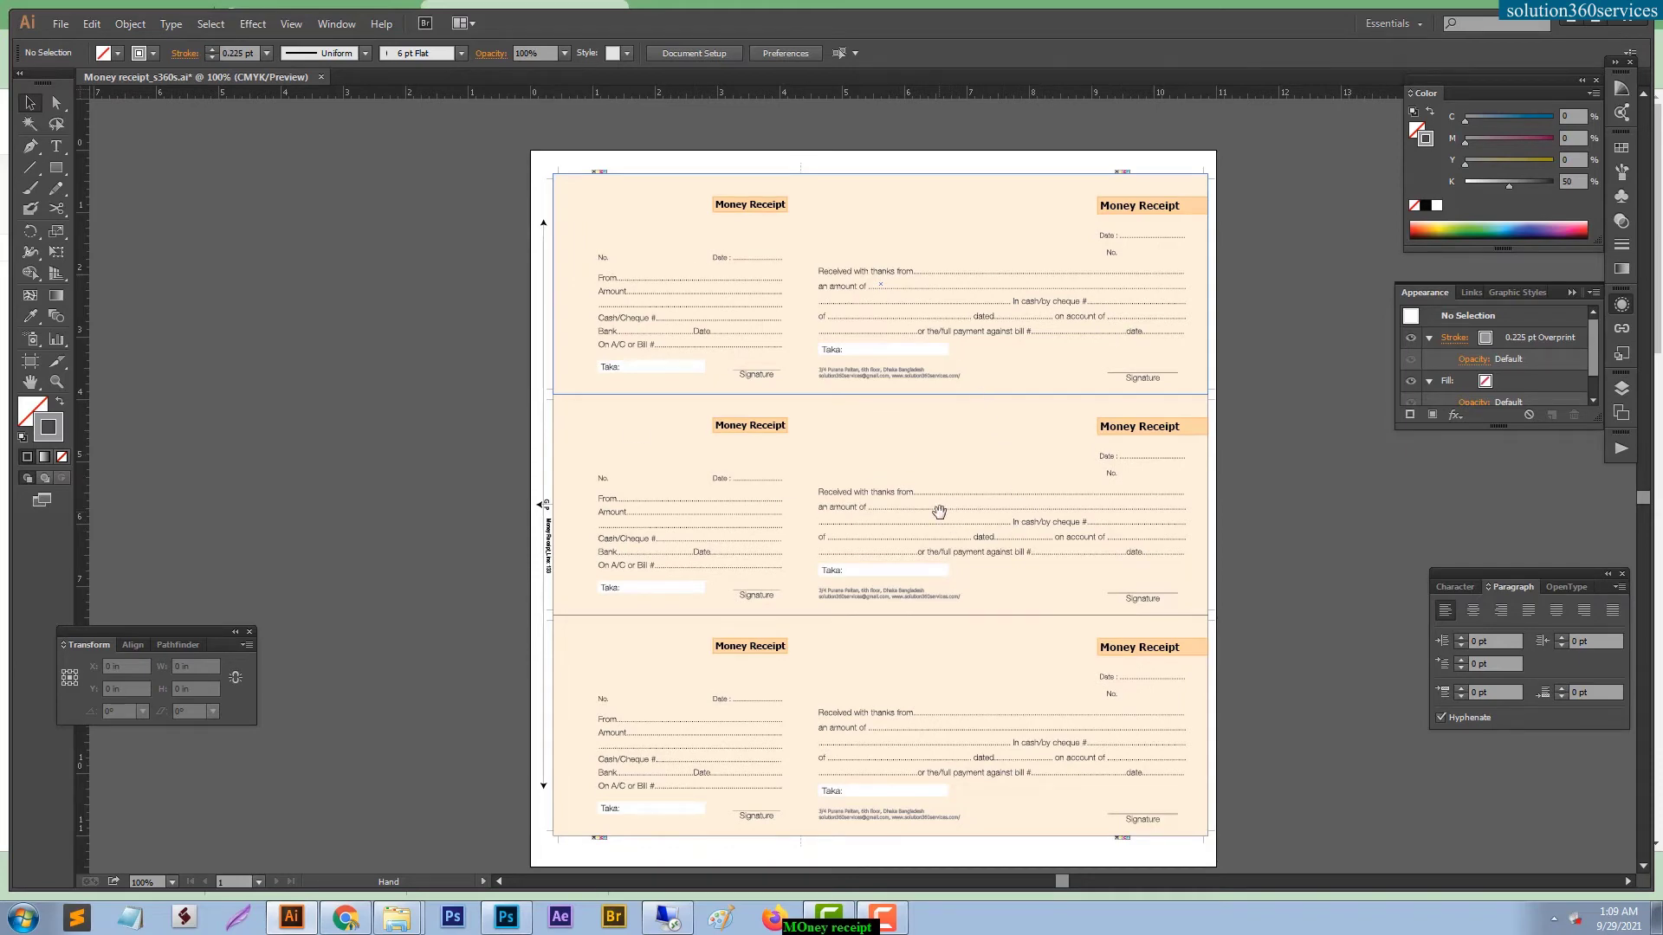
{"action": "left_click_drag", "start_coordinate": [957, 520], "coordinate": [833, 308]}
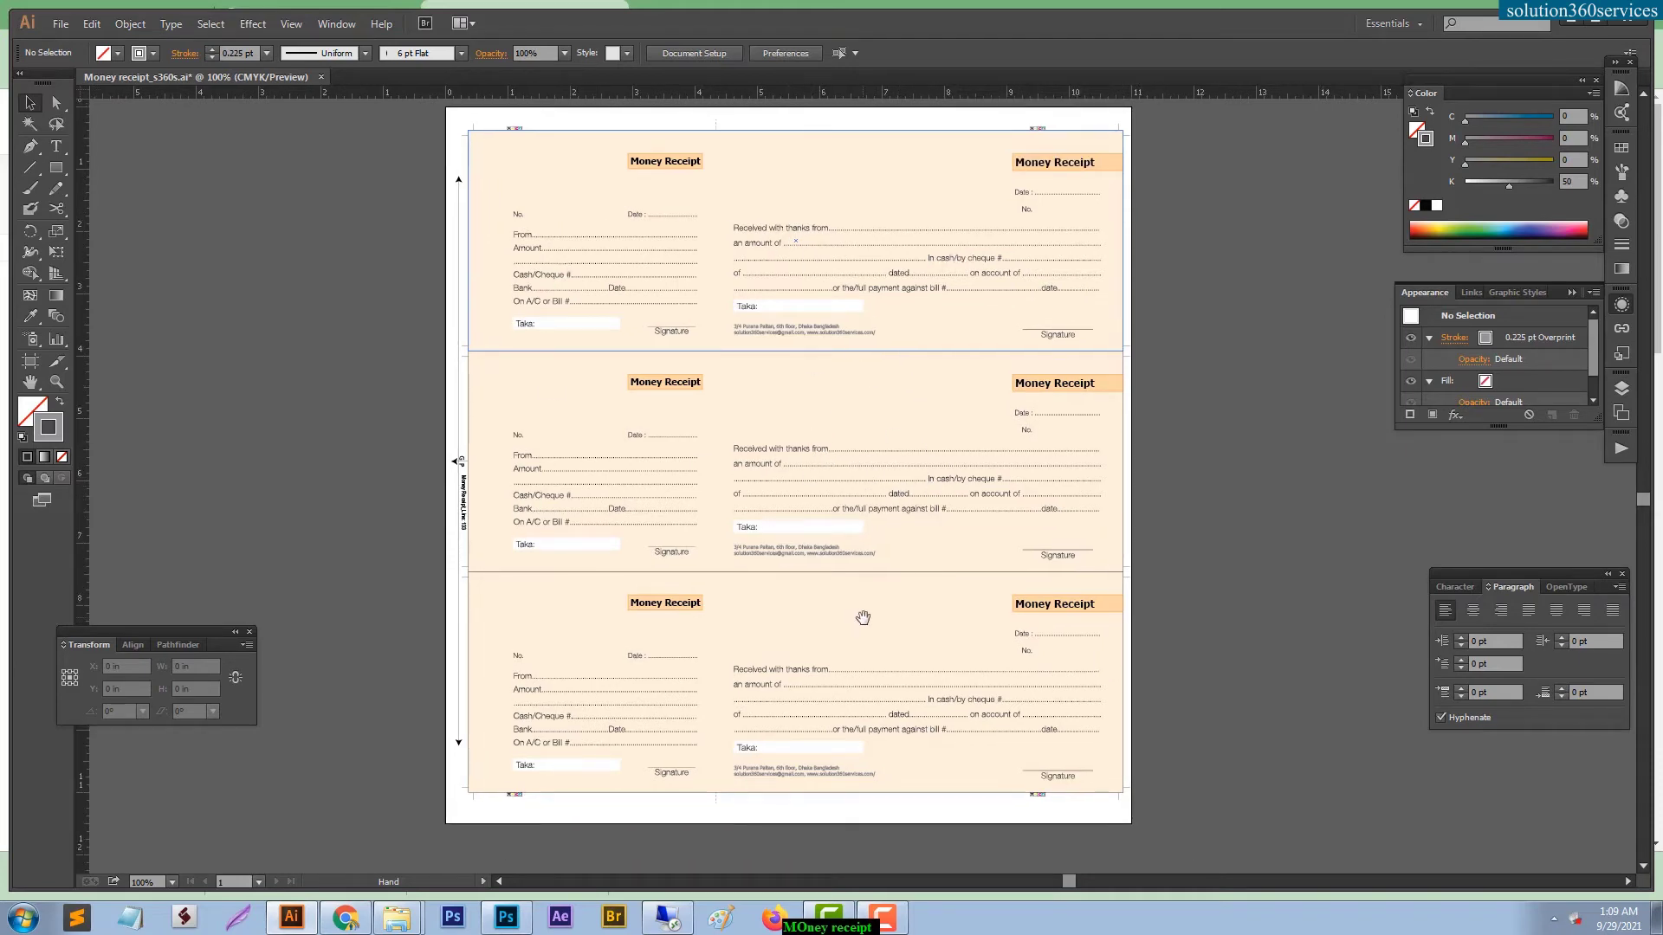
{"action": "mouse_move", "coordinate": [872, 510]}
{"action": "left_mouse_down"}
{"action": "mouse_move", "coordinate": [903, 614]}
{"action": "mouse_move", "coordinate": [953, 402]}
{"action": "left_mouse_up"}
{"action": "left_click_drag", "start_coordinate": [759, 495], "coordinate": [732, 594]}
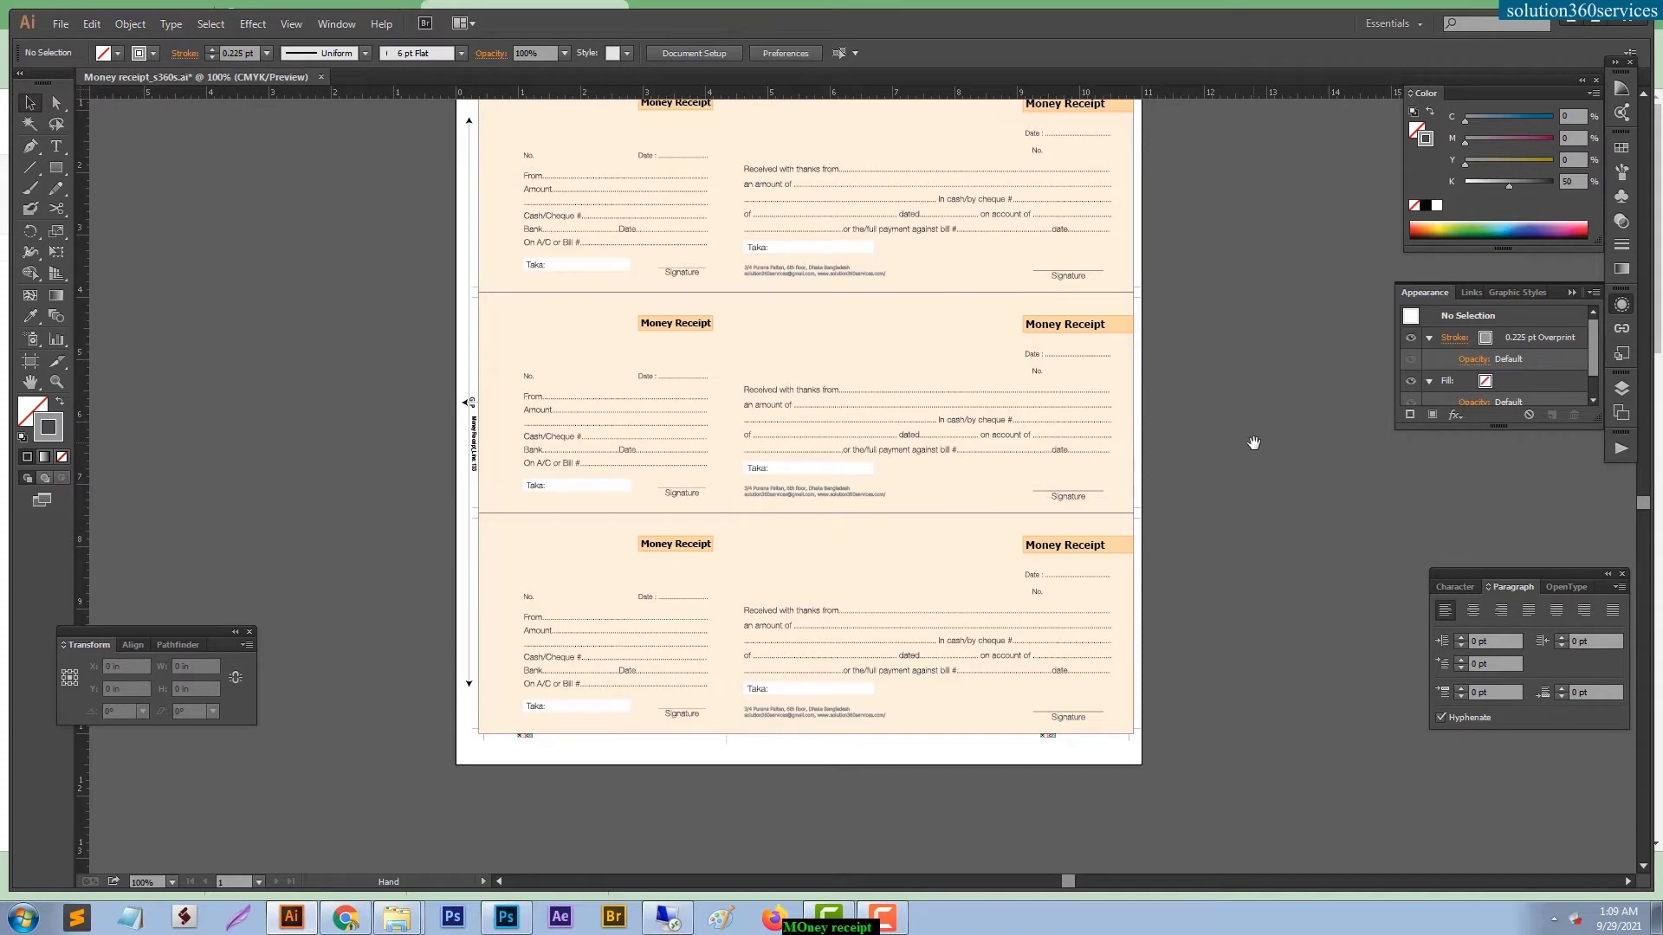
{"action": "left_click_drag", "start_coordinate": [1242, 425], "coordinate": [1240, 489]}
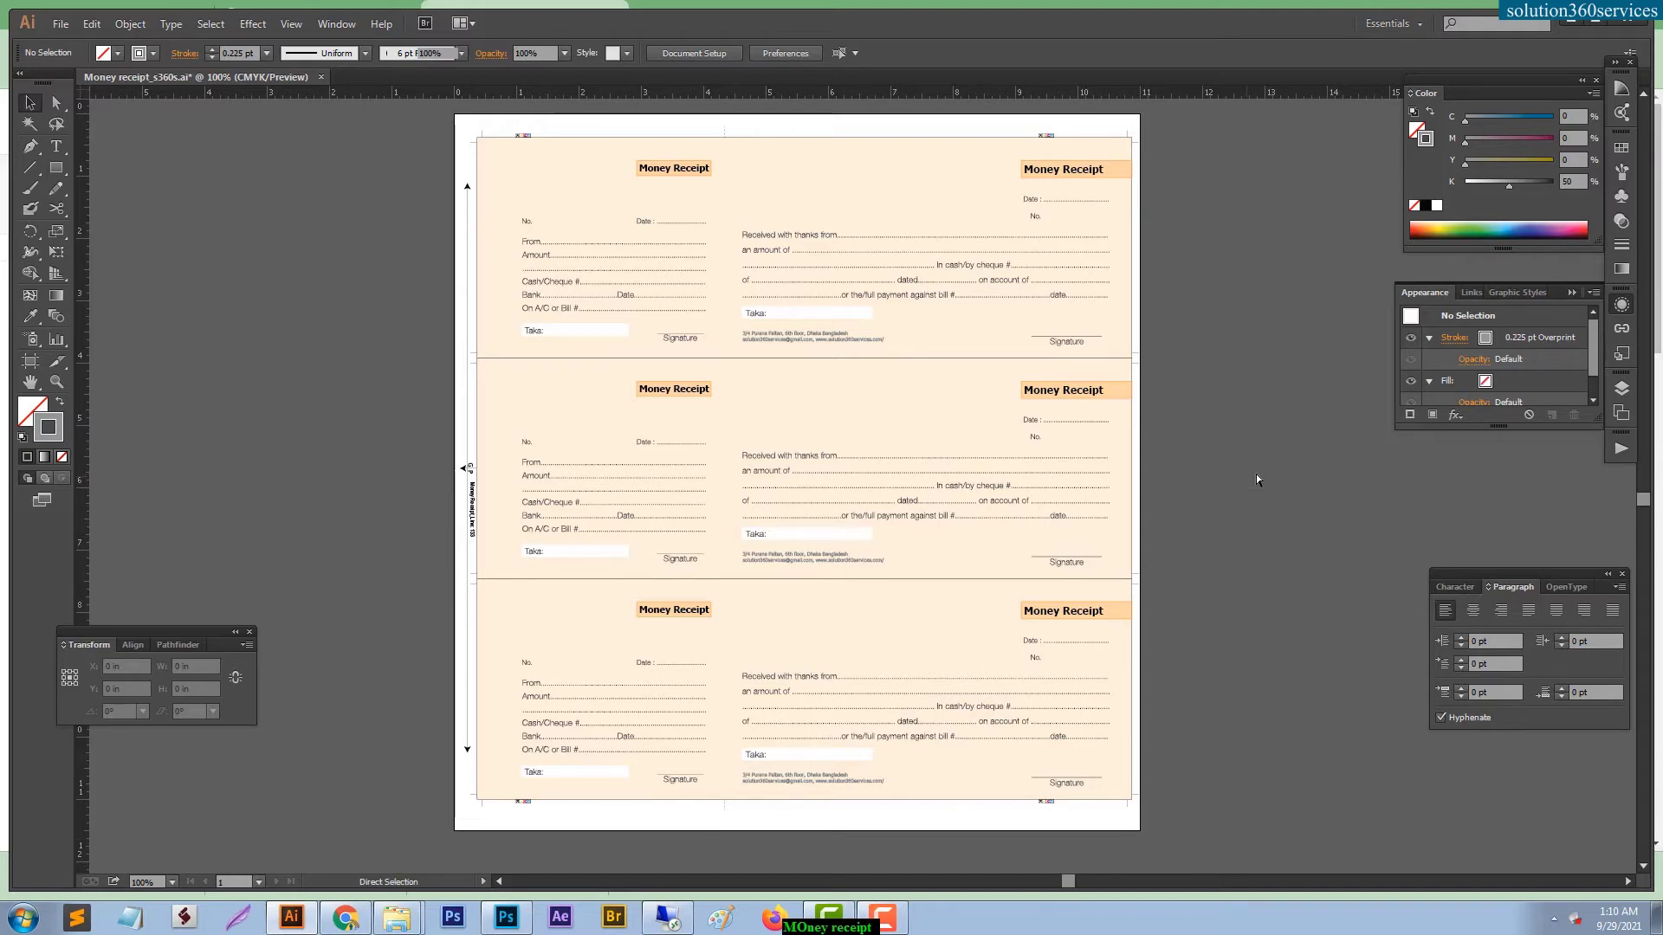
{"action": "key", "text": "ctrl+a"}
{"action": "left_click", "coordinate": [1324, 405]}
{"action": "key", "text": "a"}
{"action": "key", "text": "ctrl+a"}
{"action": "left_click", "coordinate": [1205, 374]}
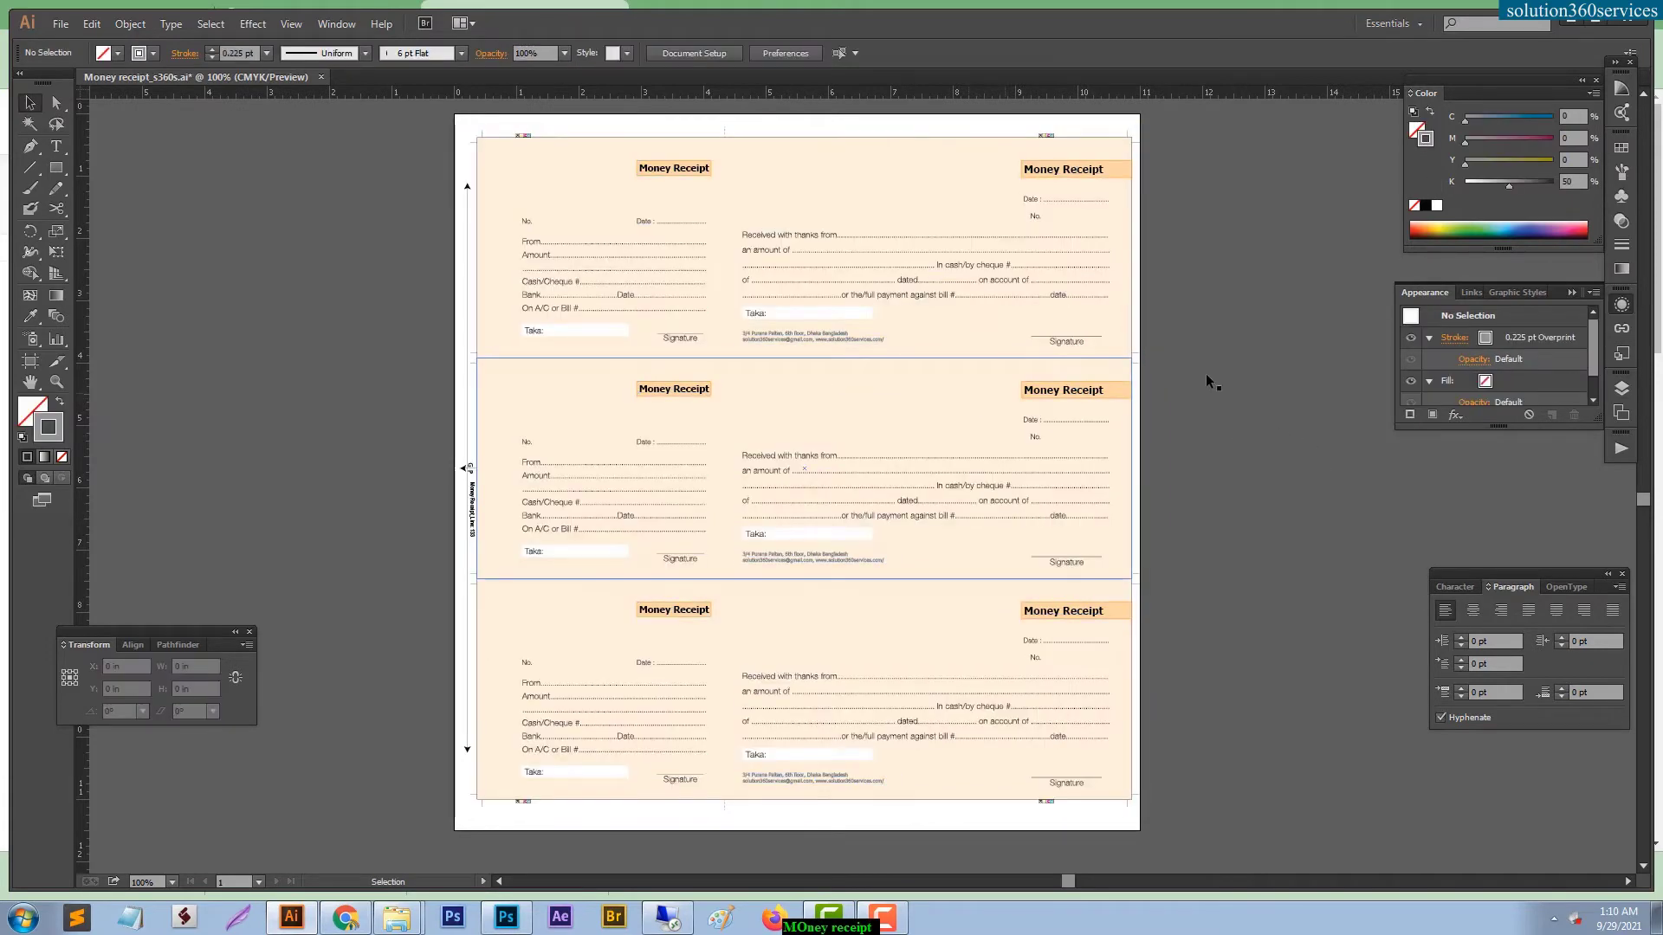
{"action": "key", "text": "v"}
{"action": "key", "text": "ctrl+a"}
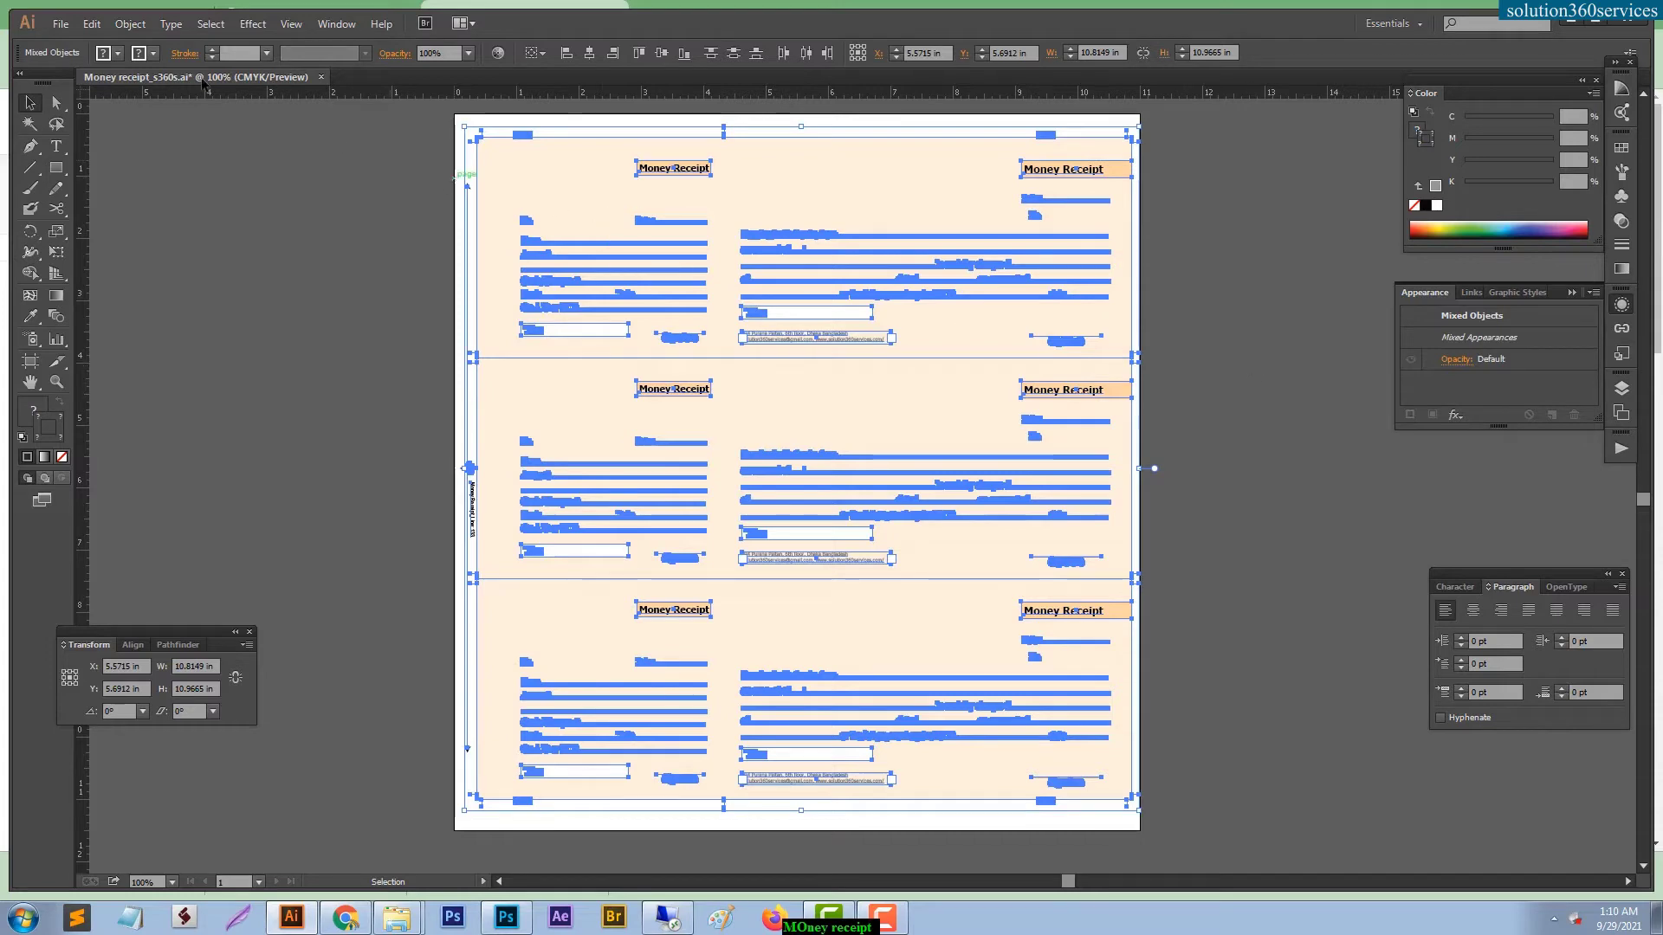
Convert all receipt text to outlines with Create Outlines (Ctrl+Shift+O), then deselect.
{"action": "left_click", "coordinate": [132, 25]}
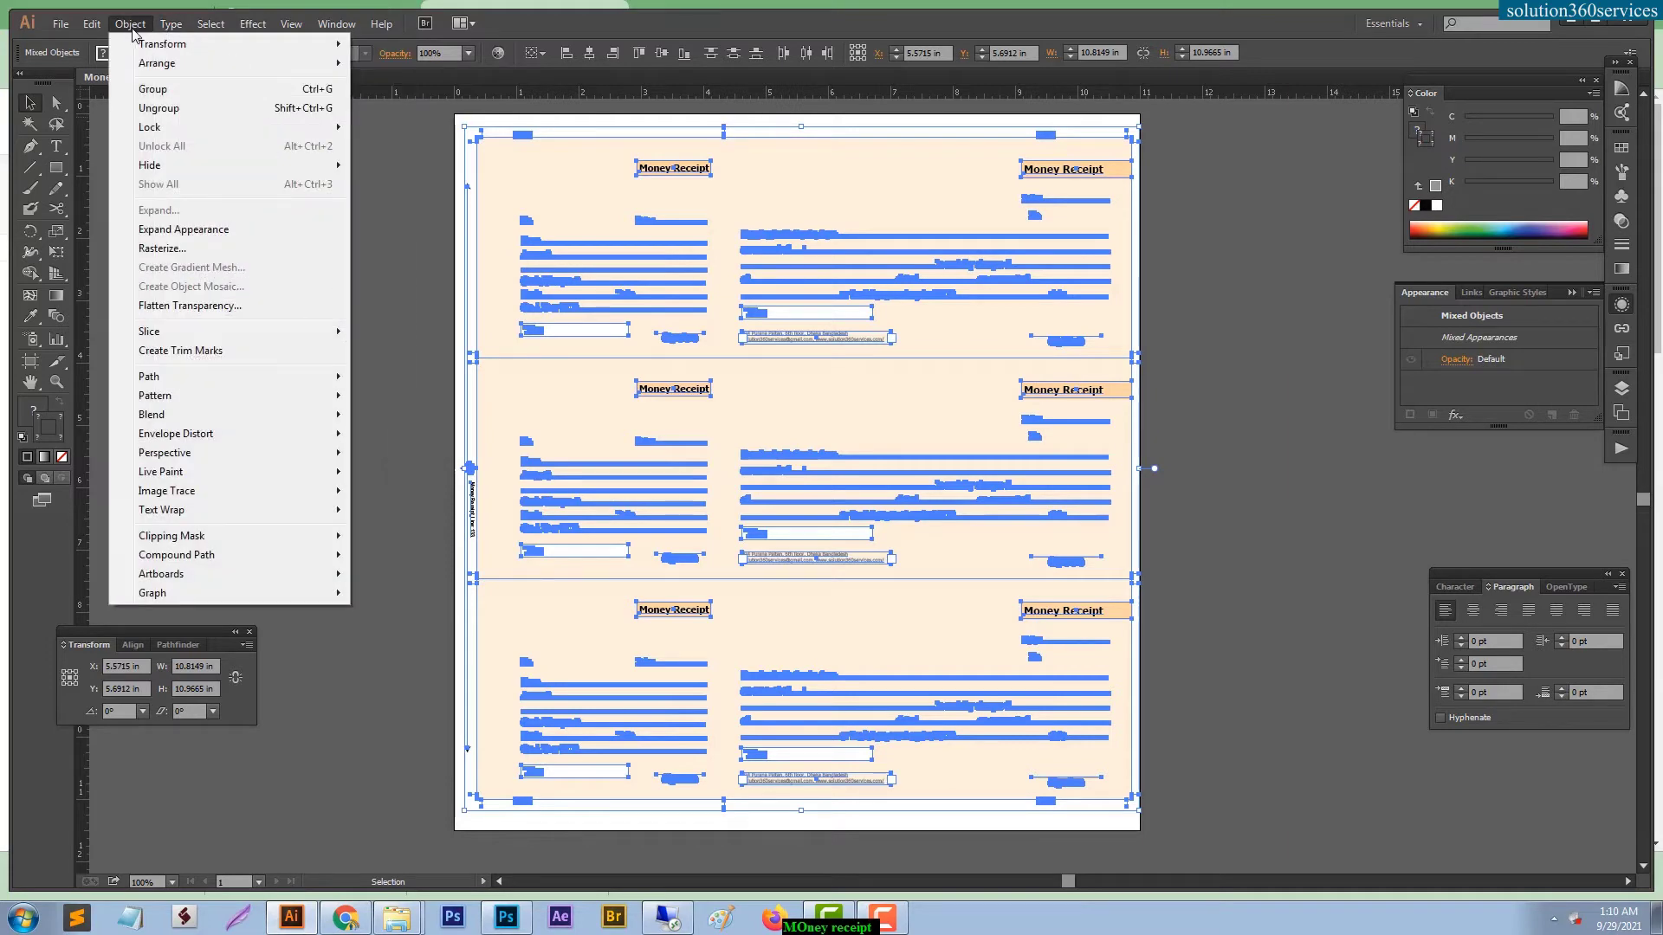
{"action": "left_click", "coordinate": [393, 113]}
{"action": "key", "text": "ctrl"}
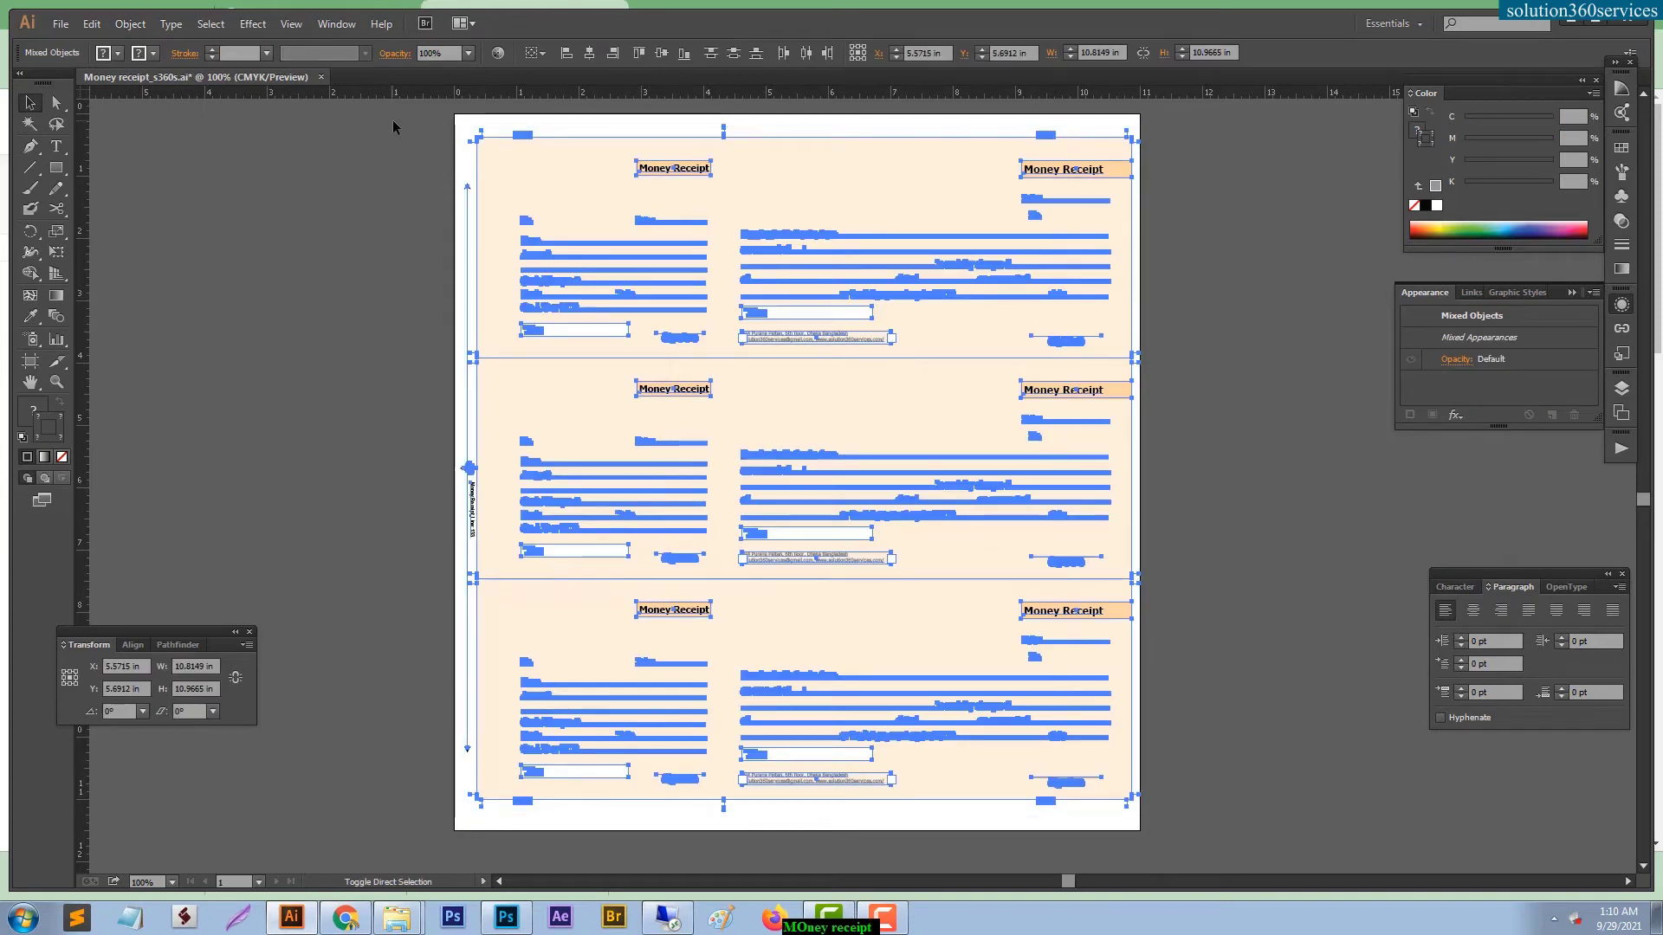
{"action": "key", "text": "ctrl+shift+o"}
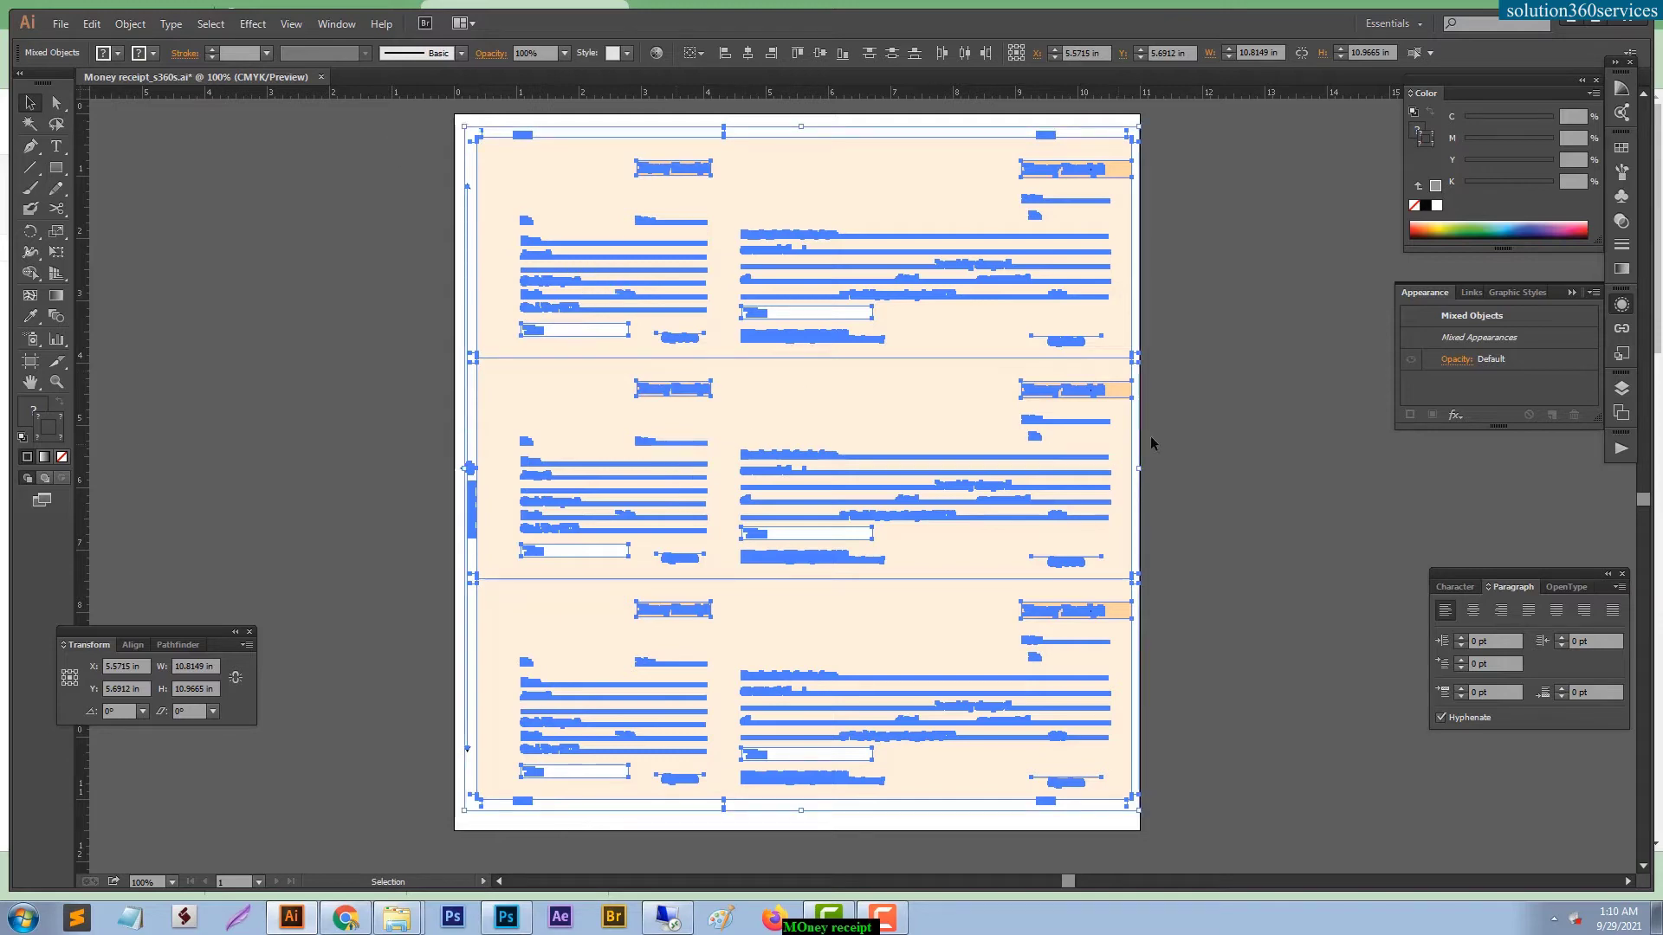
{"action": "left_click", "coordinate": [1238, 372]}
{"action": "left_click", "coordinate": [291, 24]}
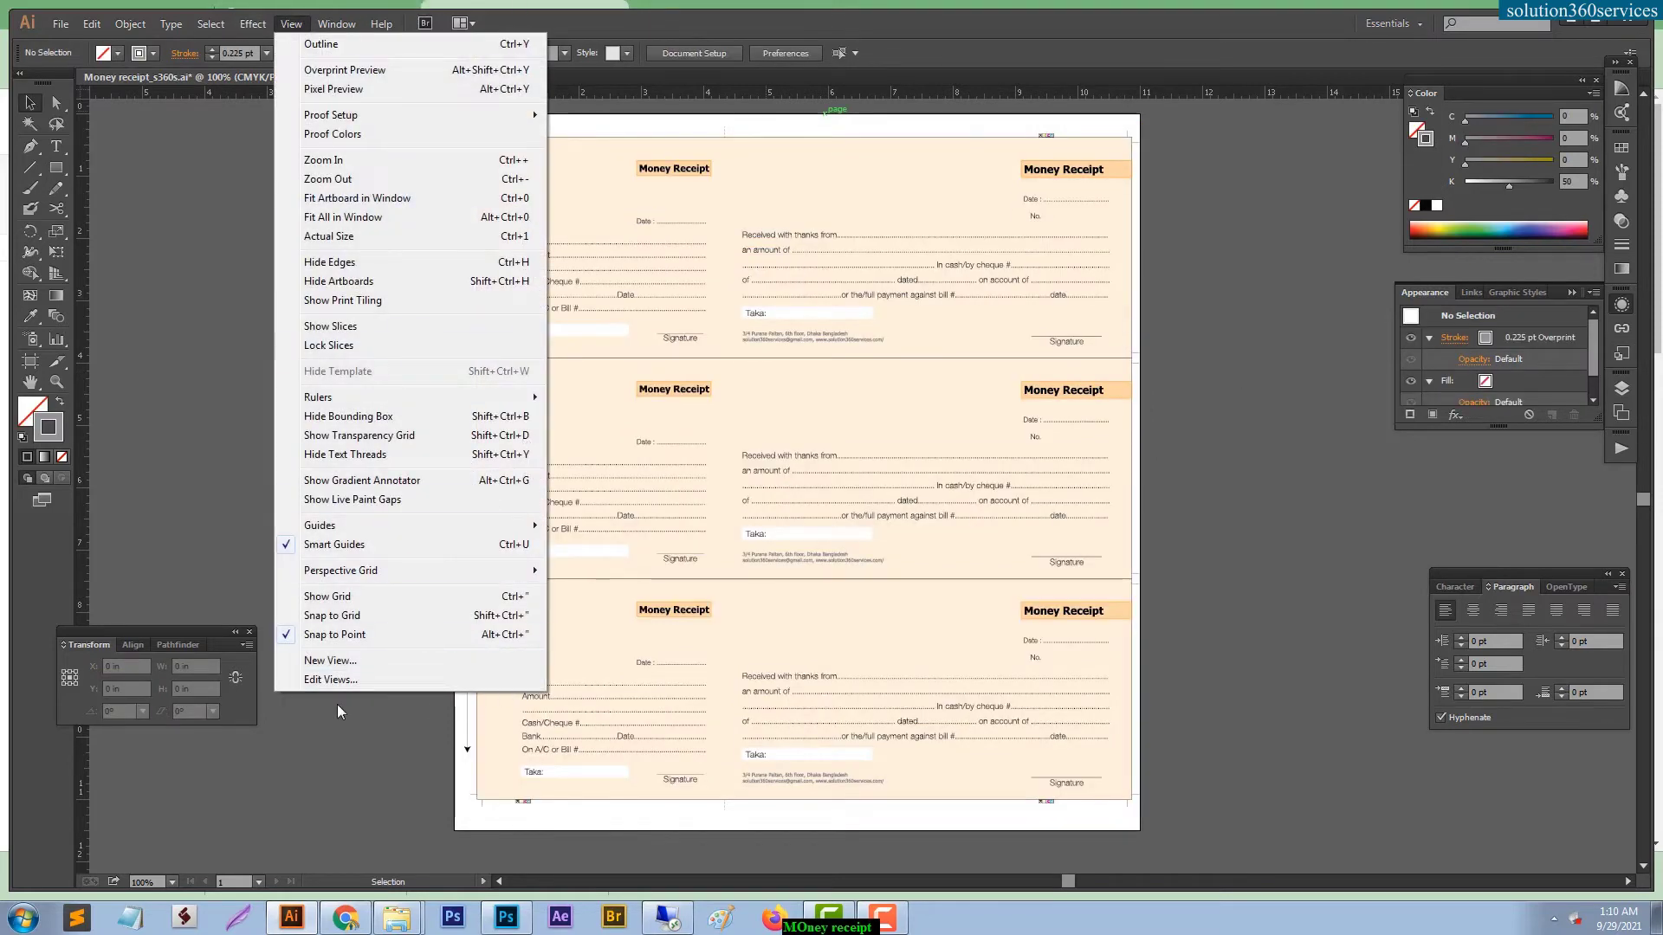
{"action": "mouse_move", "coordinate": [320, 524]}
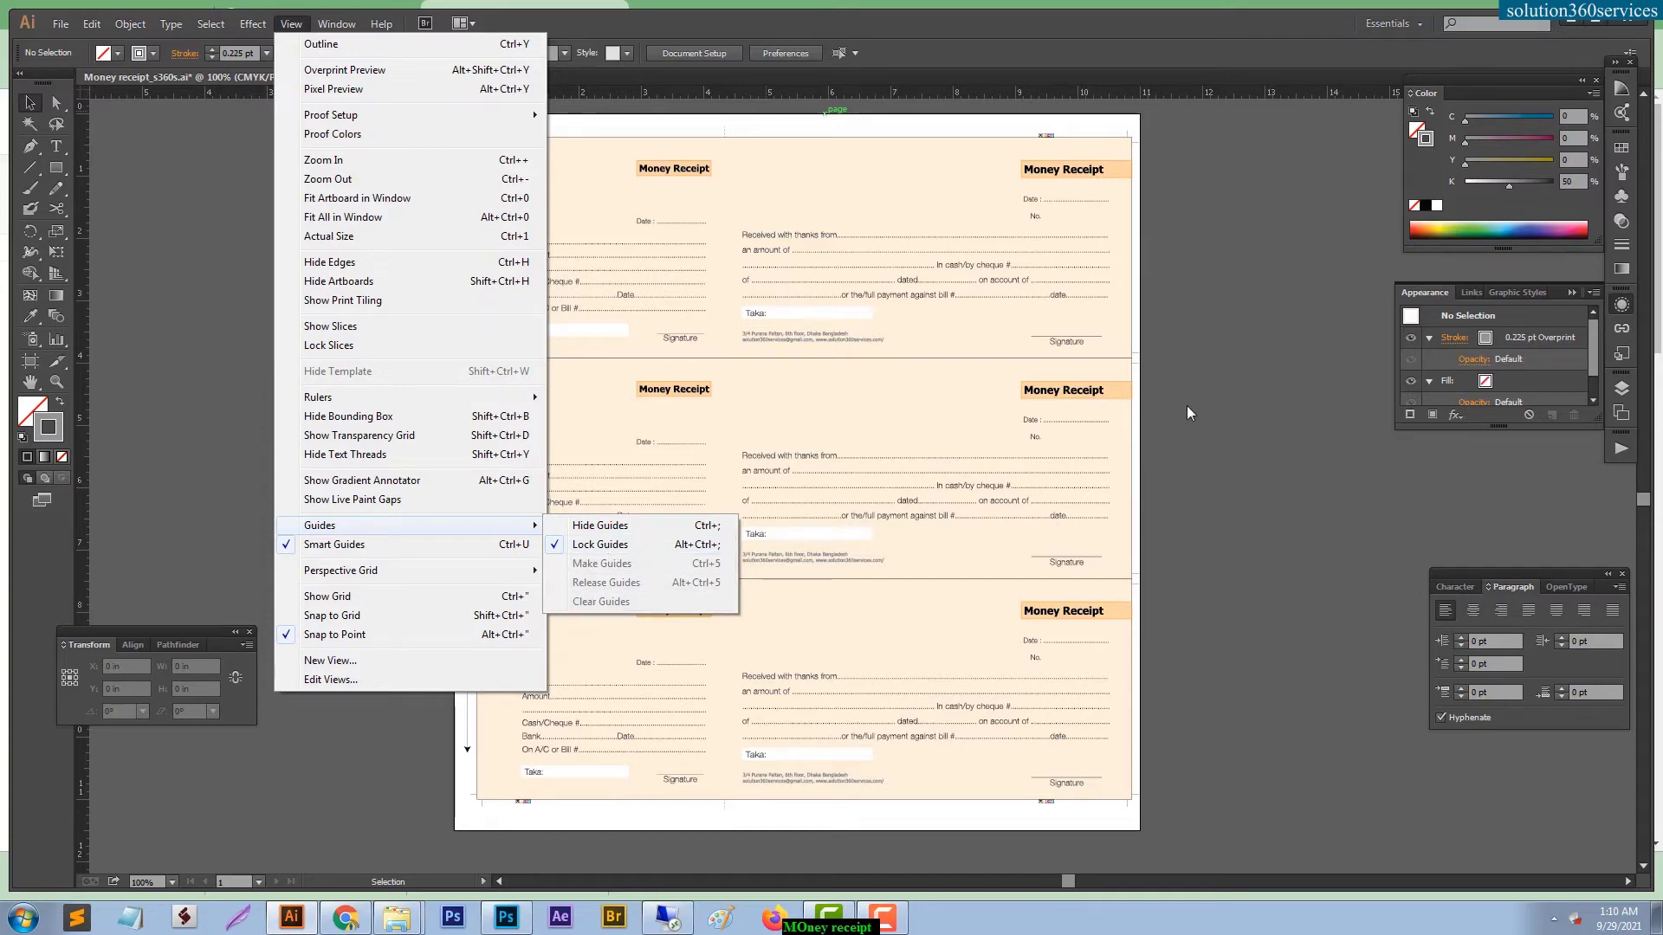
Apply Overprint Black at 100% to fills and strokes on all artwork, then deselect.
{"action": "left_click", "coordinate": [1245, 392]}
{"action": "key", "text": "ctrl+a"}
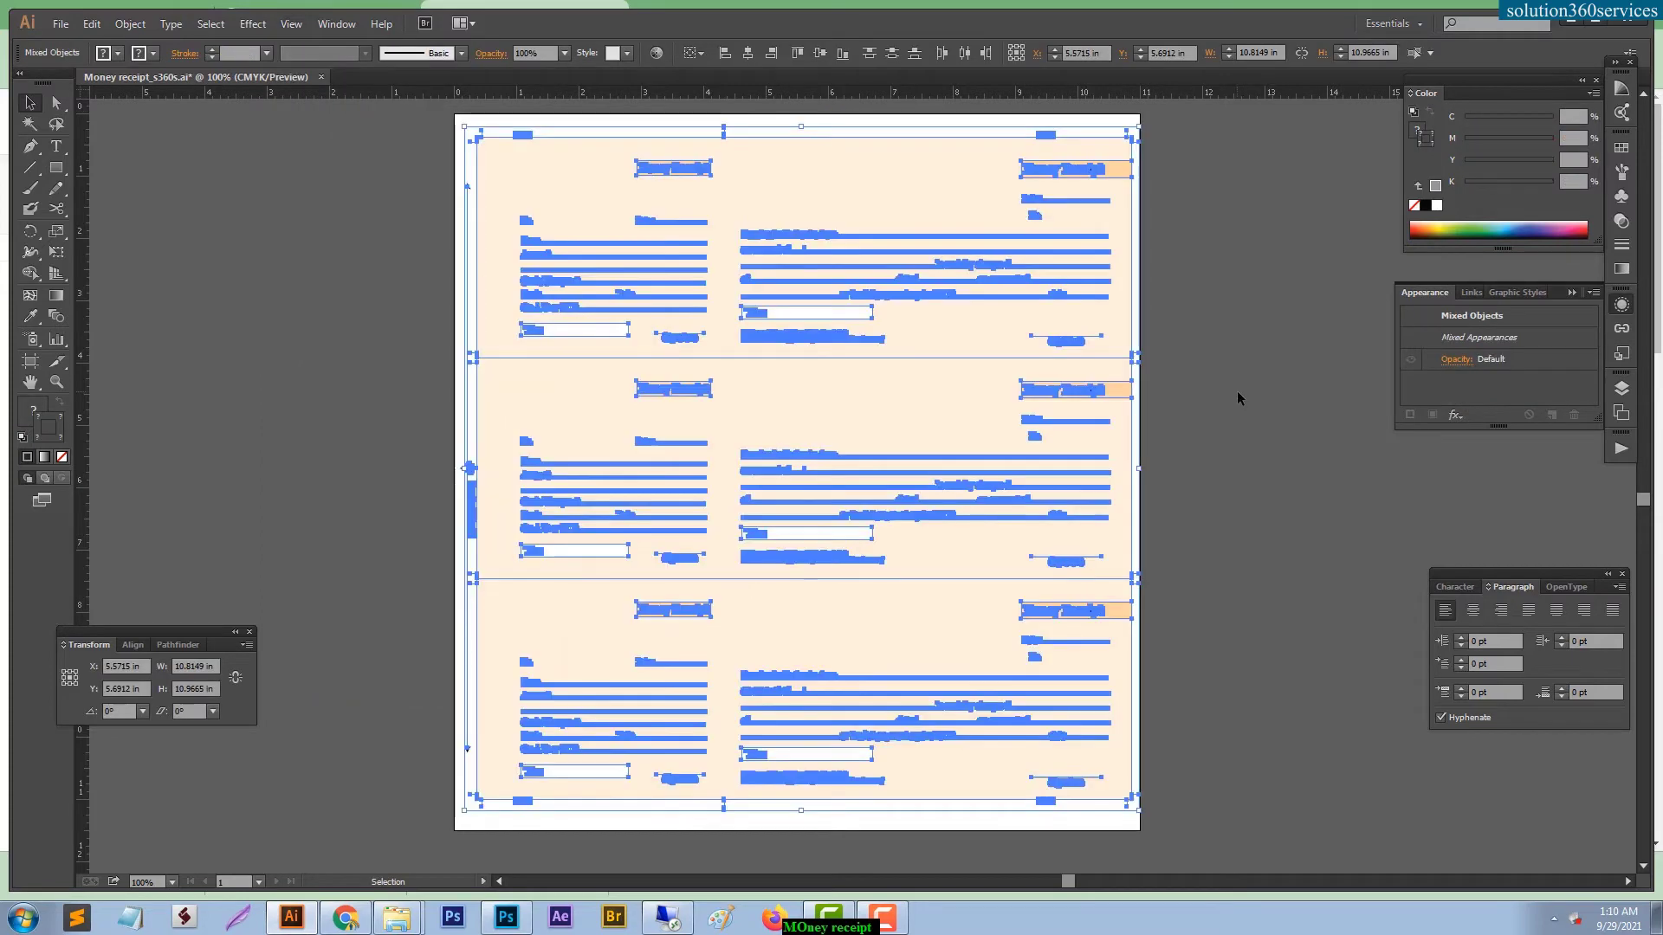
{"action": "left_click", "coordinate": [92, 24]}
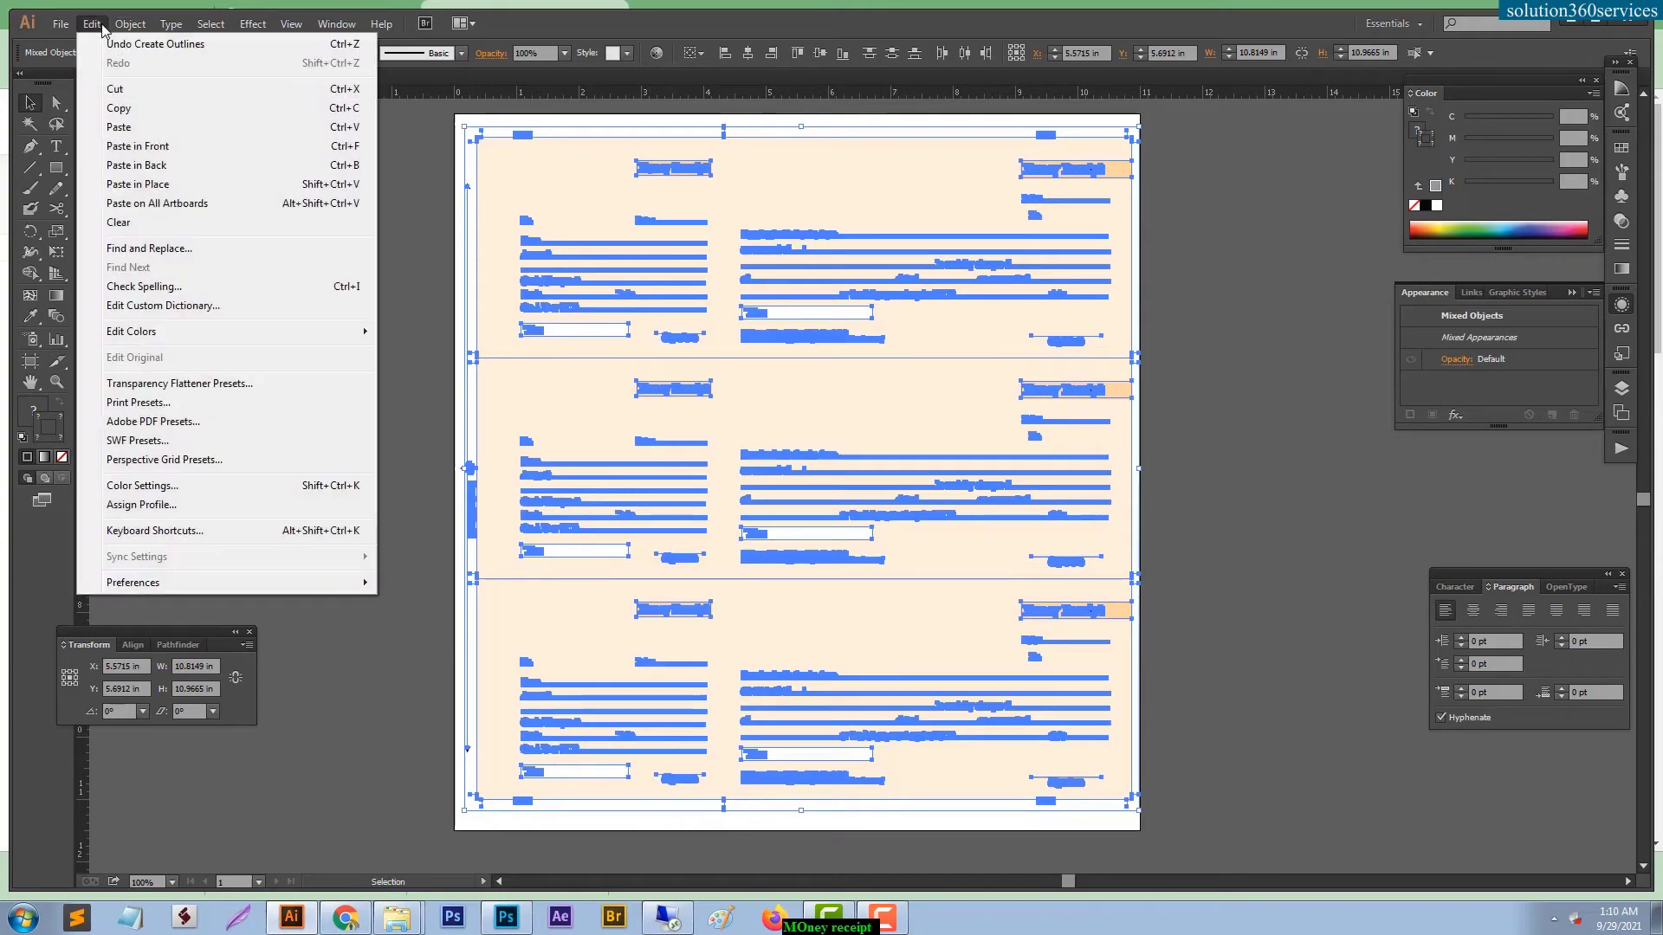
{"action": "mouse_move", "coordinate": [132, 330]}
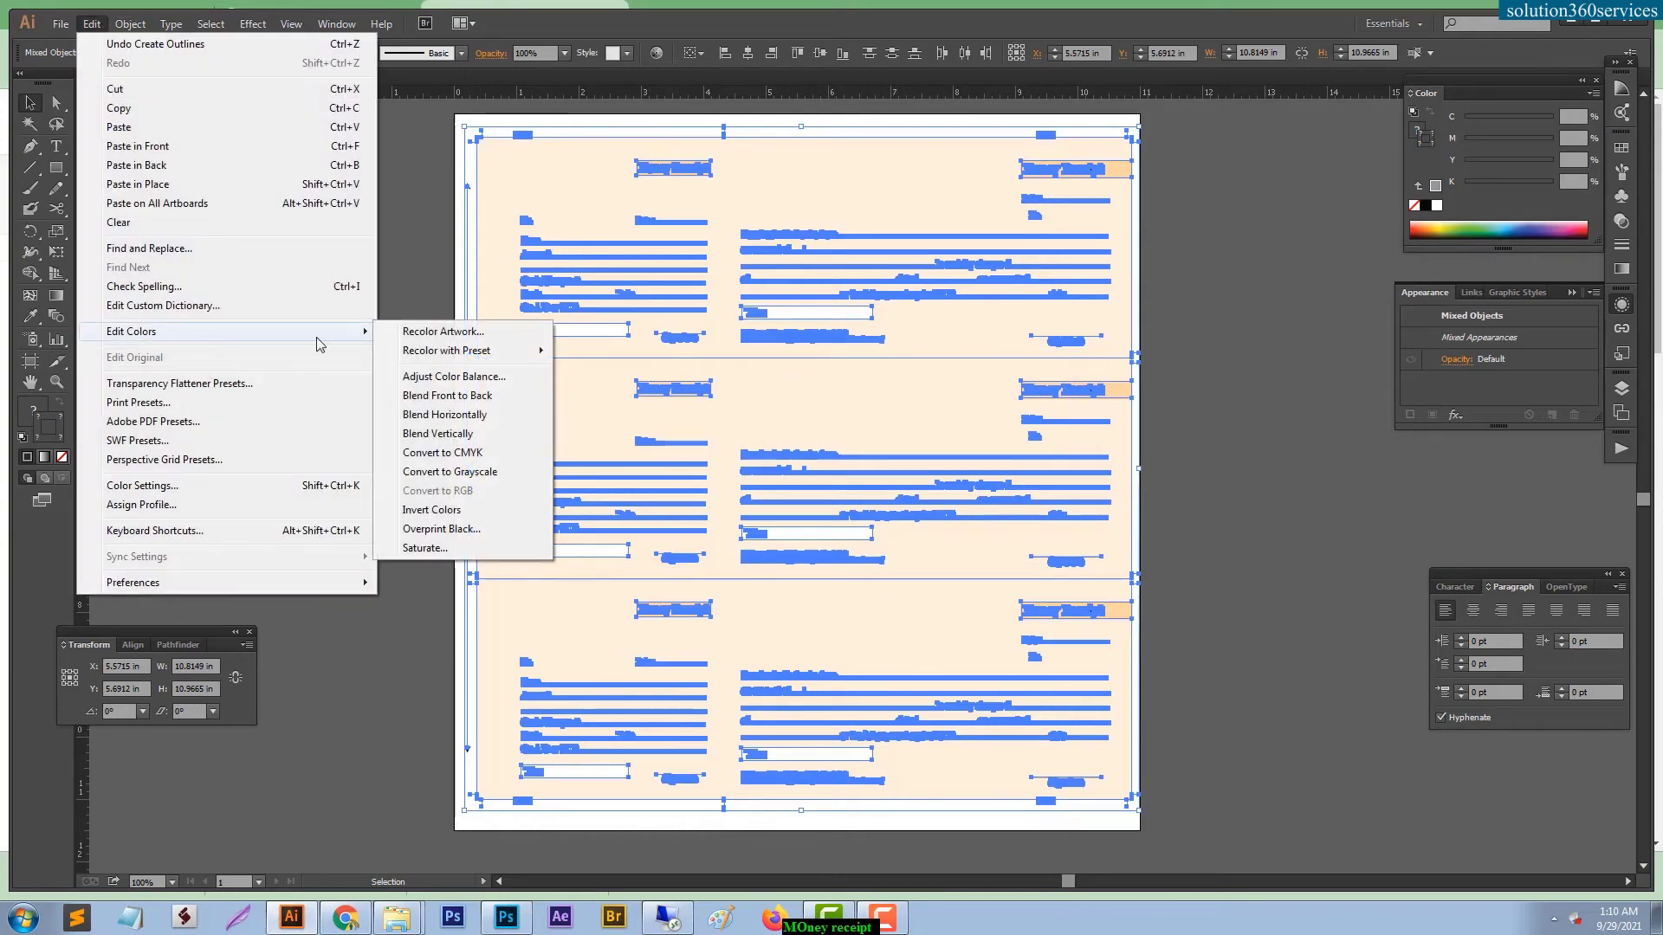
{"action": "left_click", "coordinate": [472, 530]}
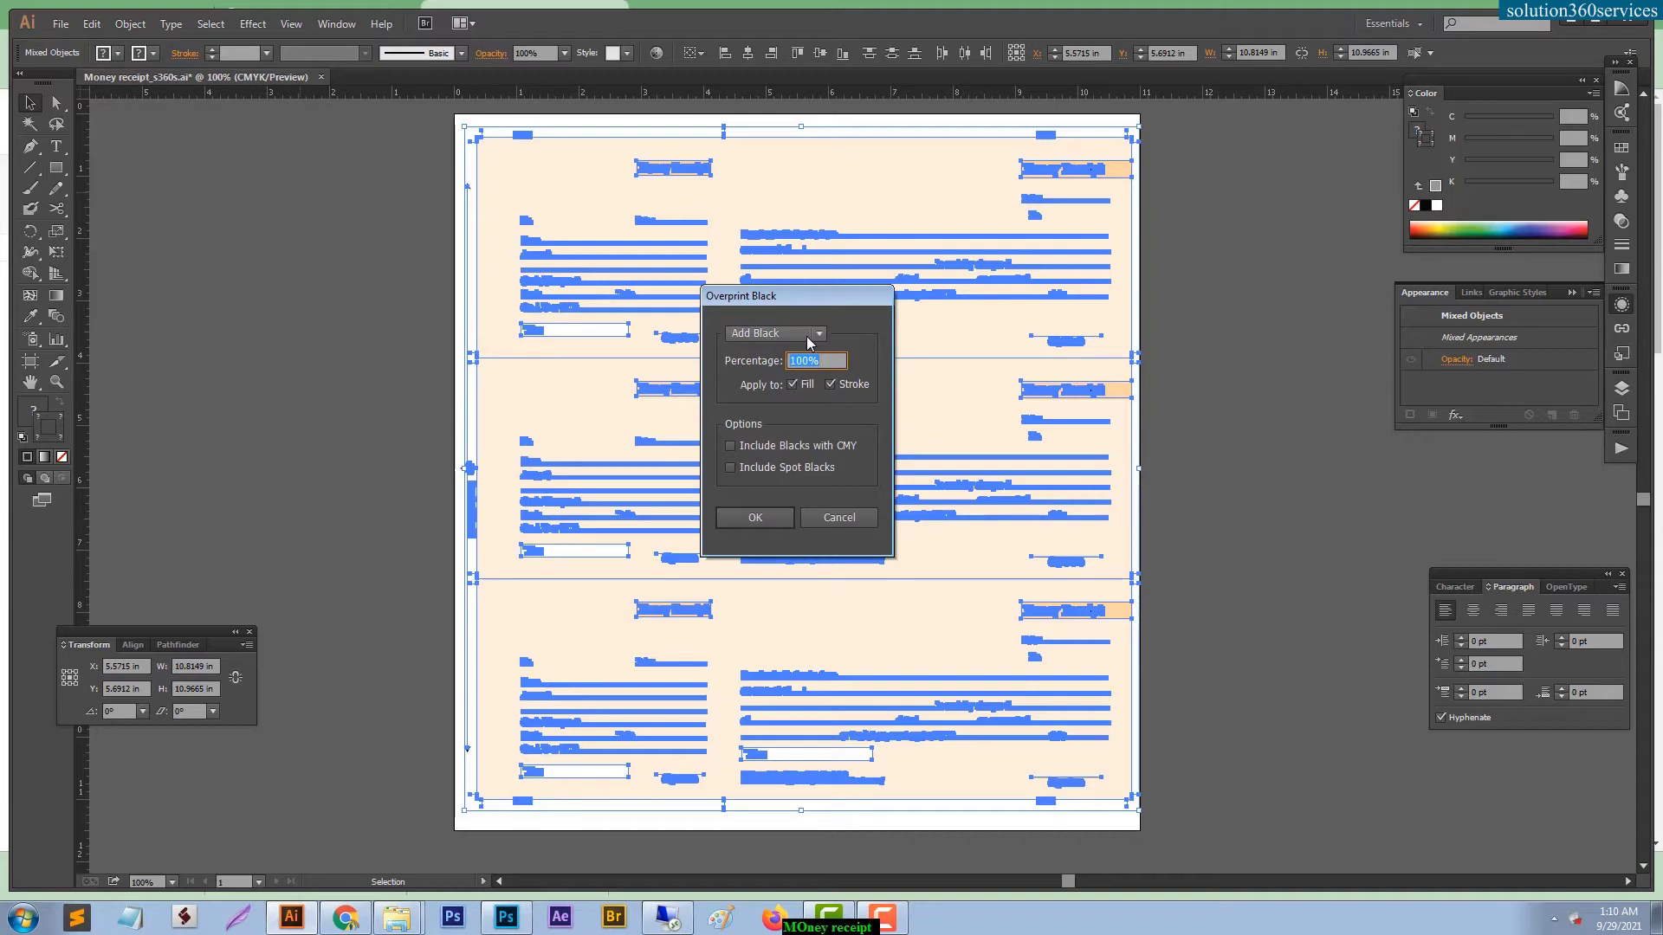
{"action": "left_click", "coordinate": [819, 516]}
{"action": "key", "text": "ctrl+shift+a"}
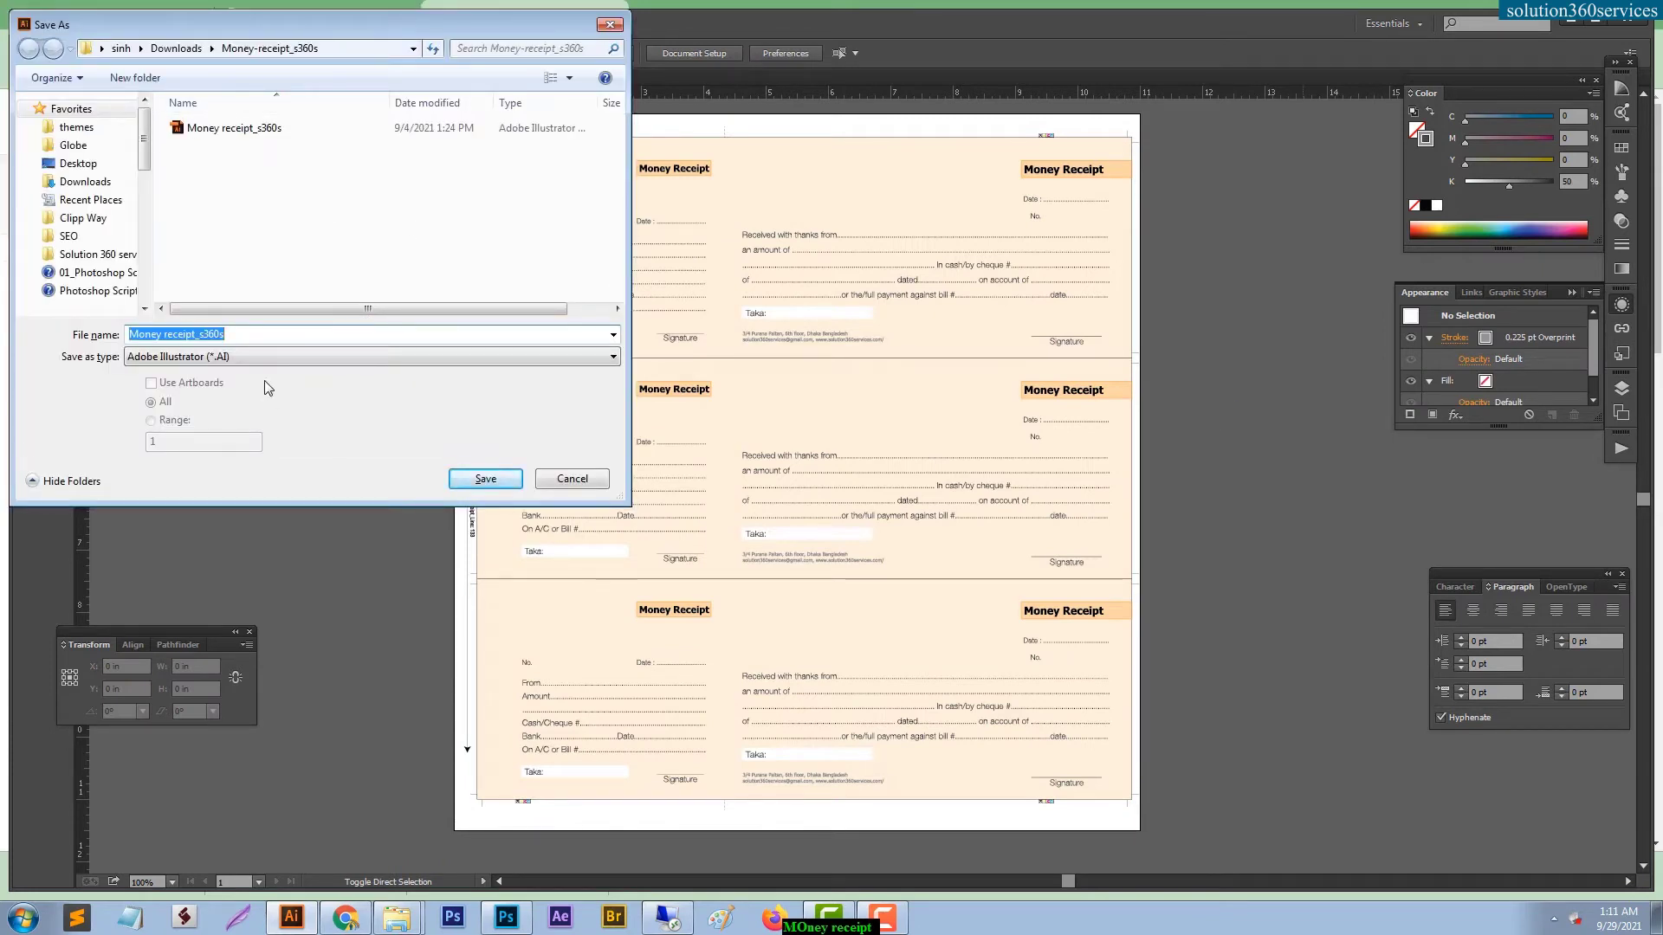
Save the receipt sheet as an Illustrator EPS in the Illustrator CS6 EPS version.
{"action": "left_click", "coordinate": [232, 357]}
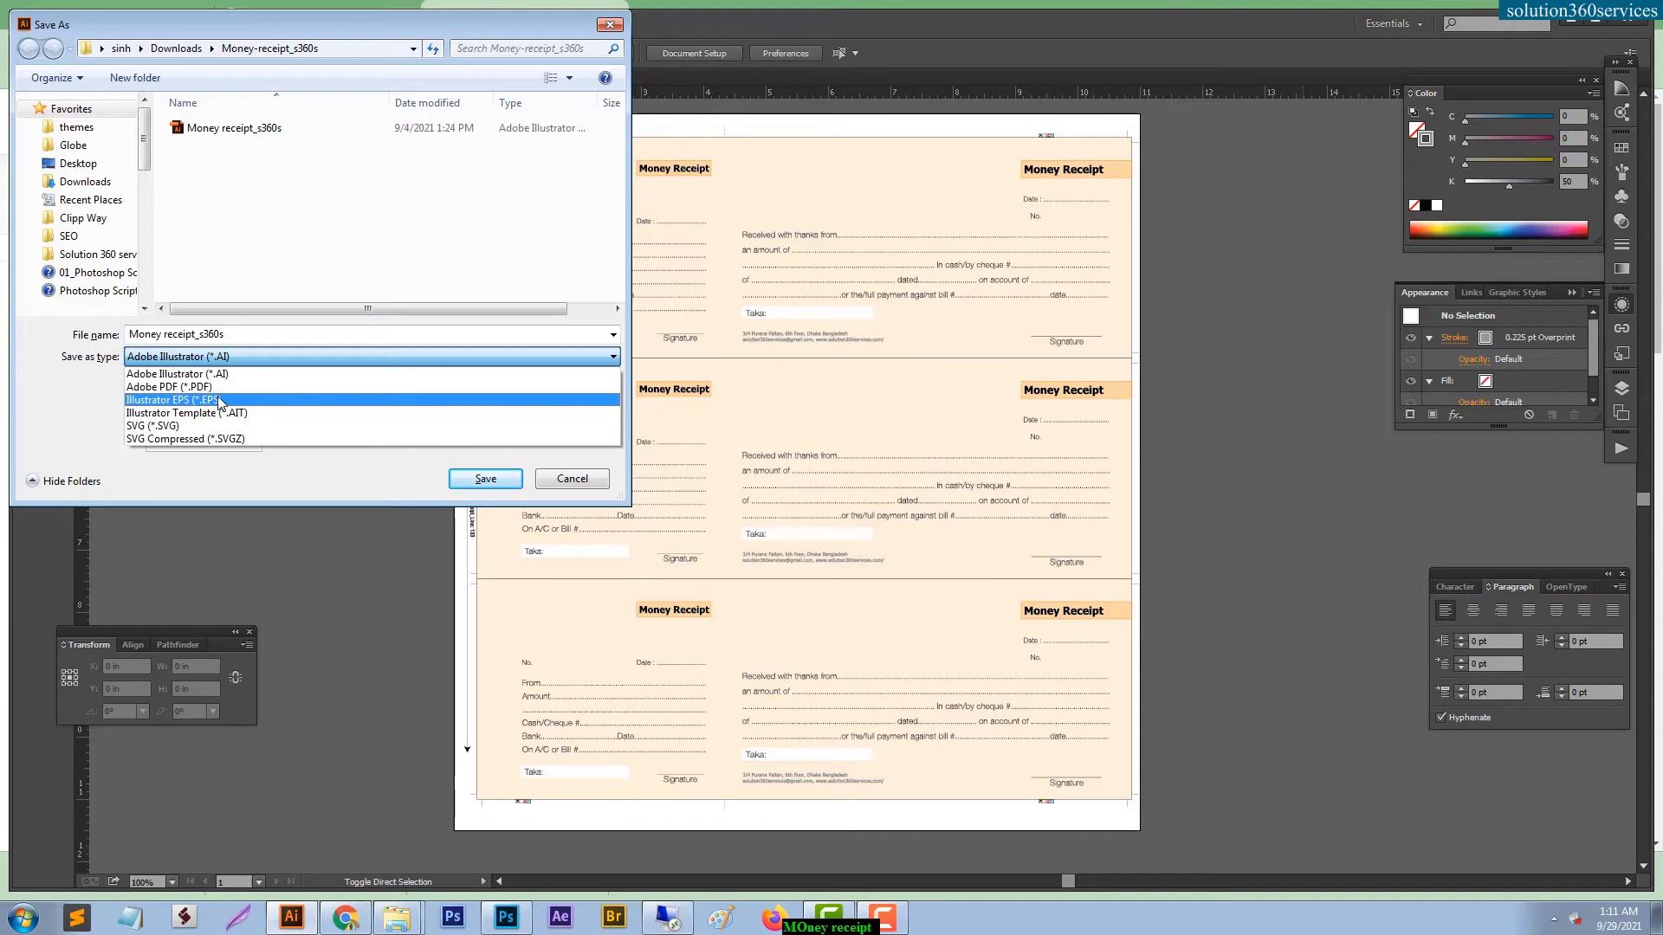
{"action": "left_click", "coordinate": [219, 400]}
{"action": "left_click", "coordinate": [483, 483]}
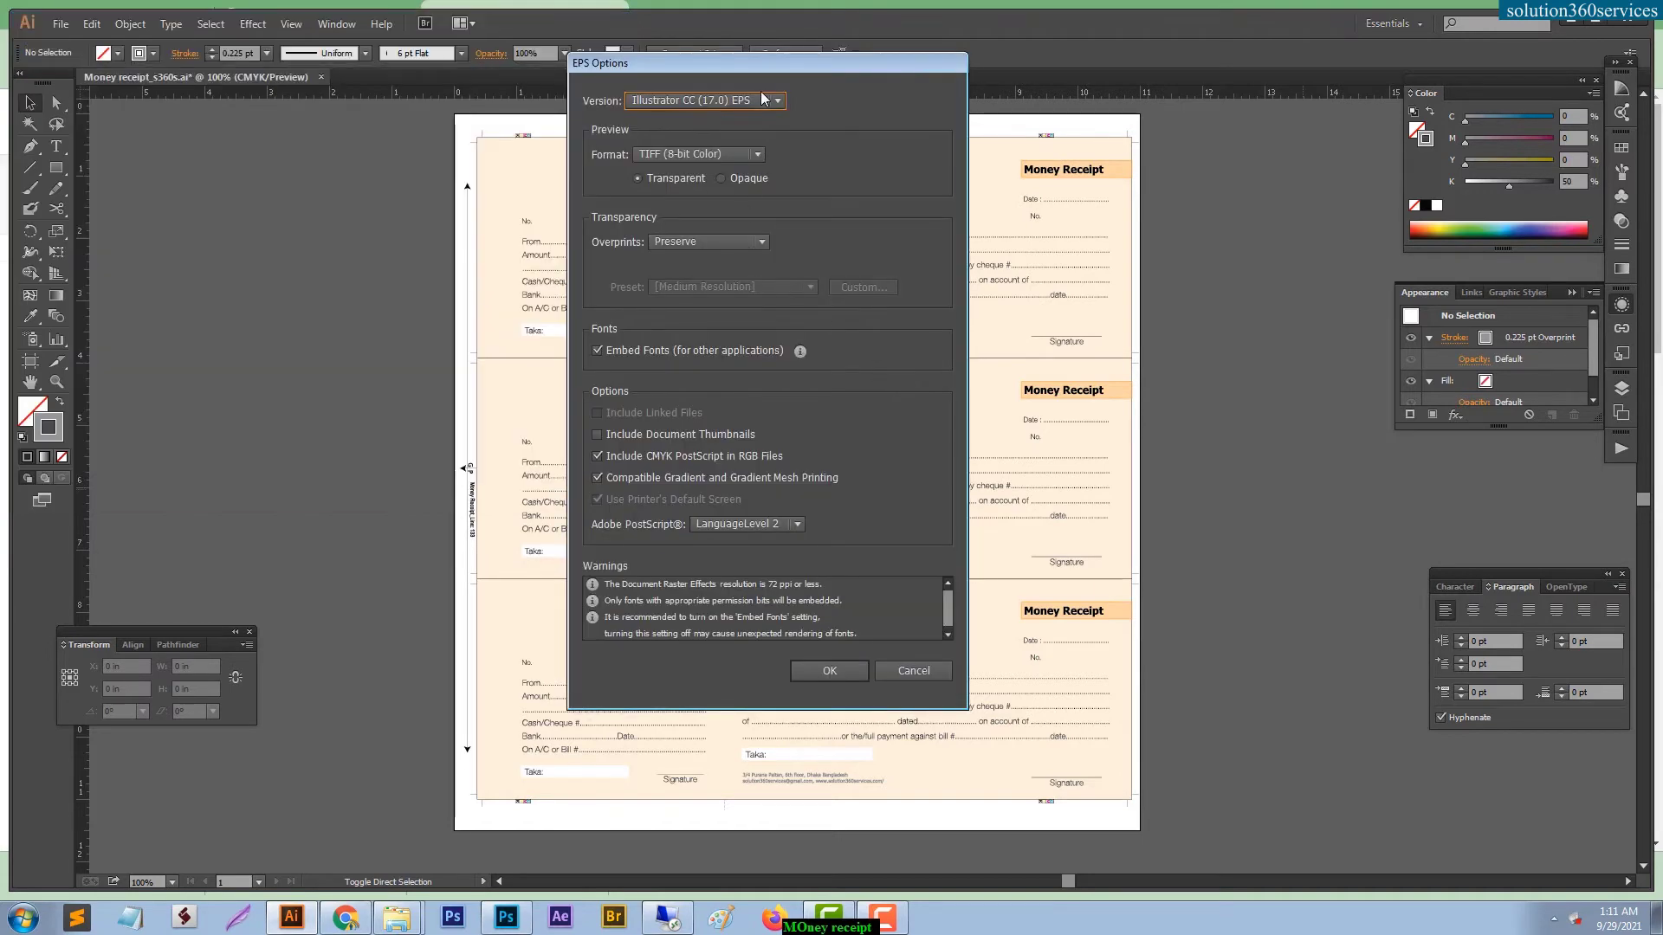
{"action": "left_click", "coordinate": [753, 102]}
{"action": "left_click", "coordinate": [727, 161]}
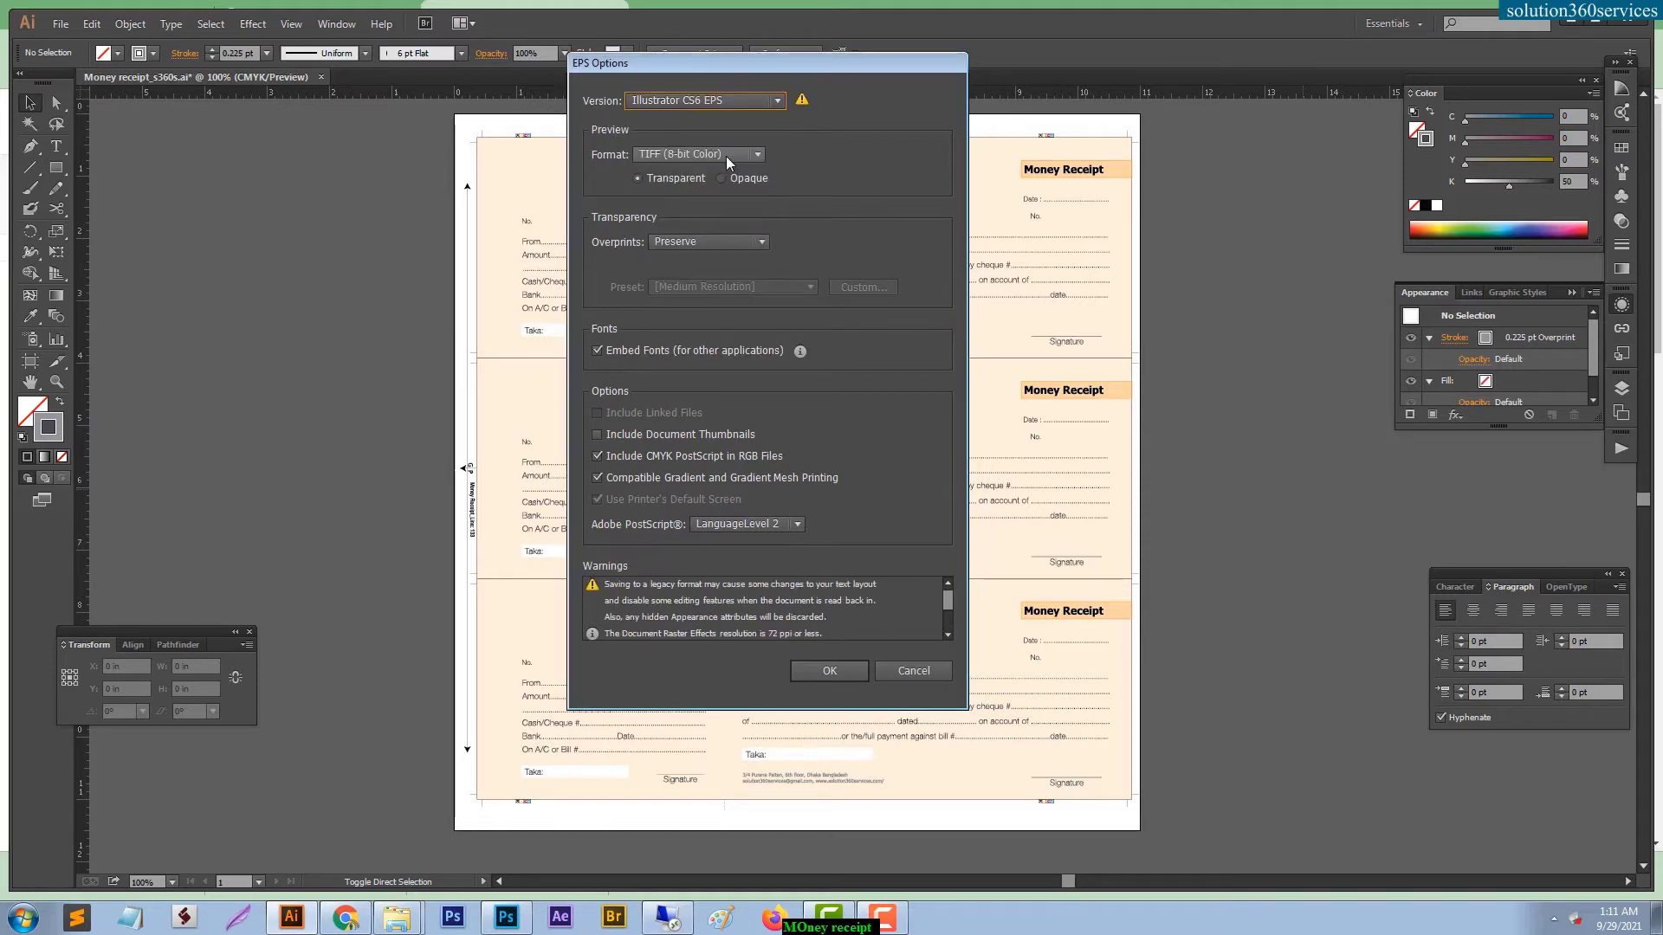
{"action": "left_click", "coordinate": [830, 670]}
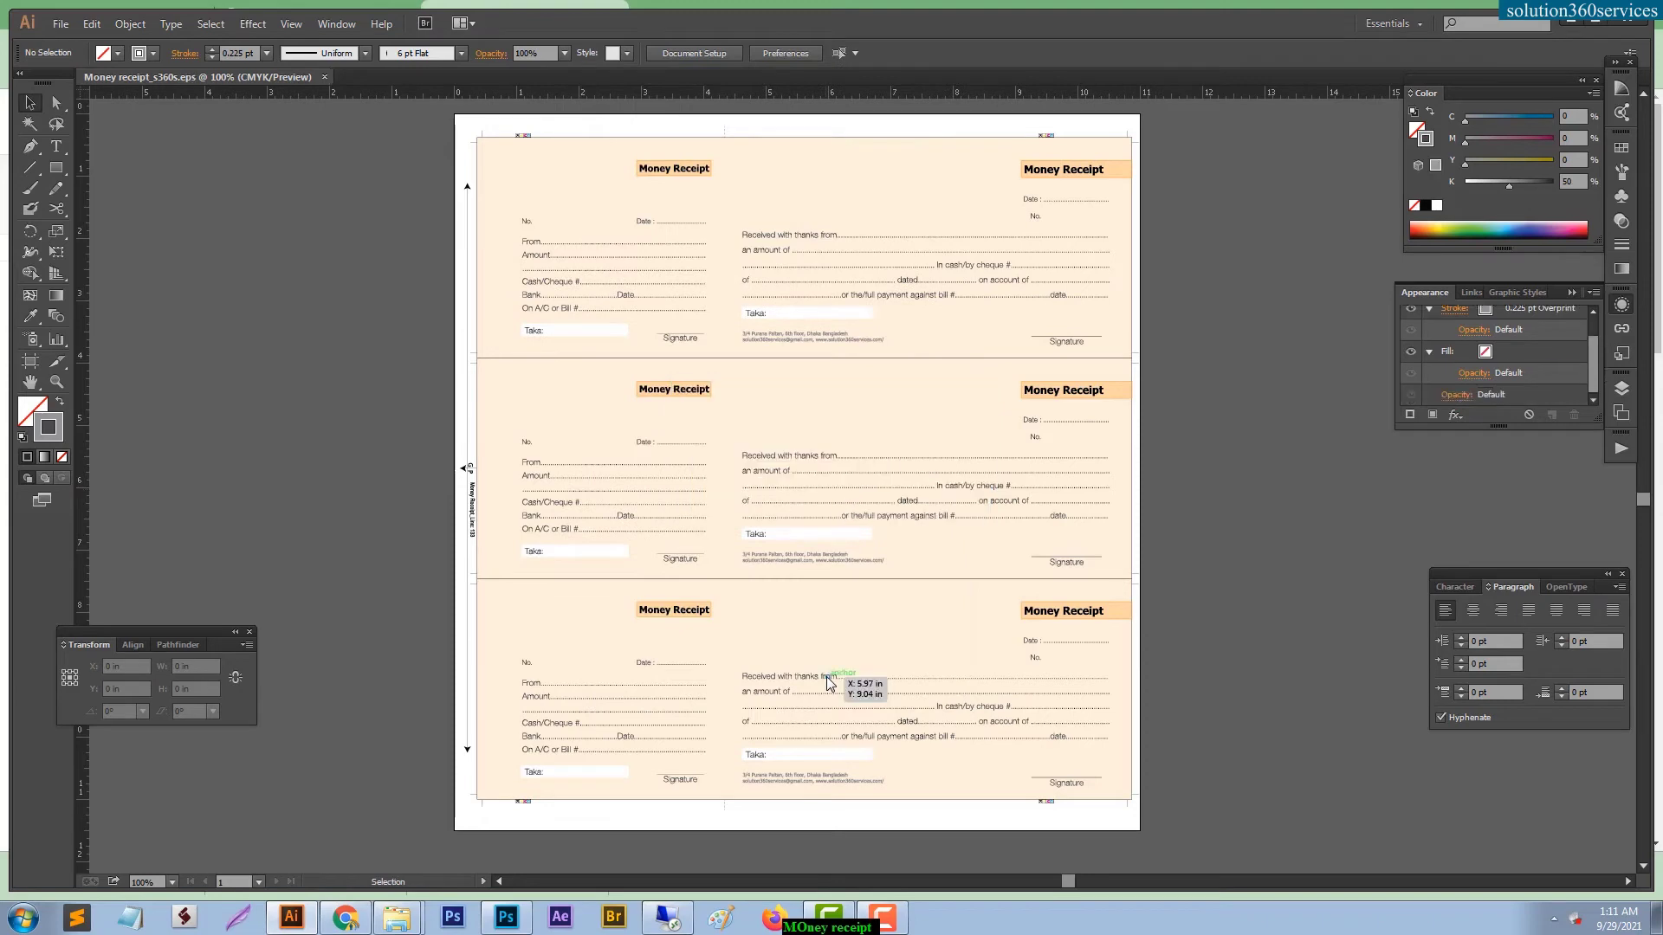
Open Money receipt_s360s.eps in Photoshop, rasterized at 300 Pixels/Inch in CMYK Color.
{"action": "left_click", "coordinate": [1570, 19]}
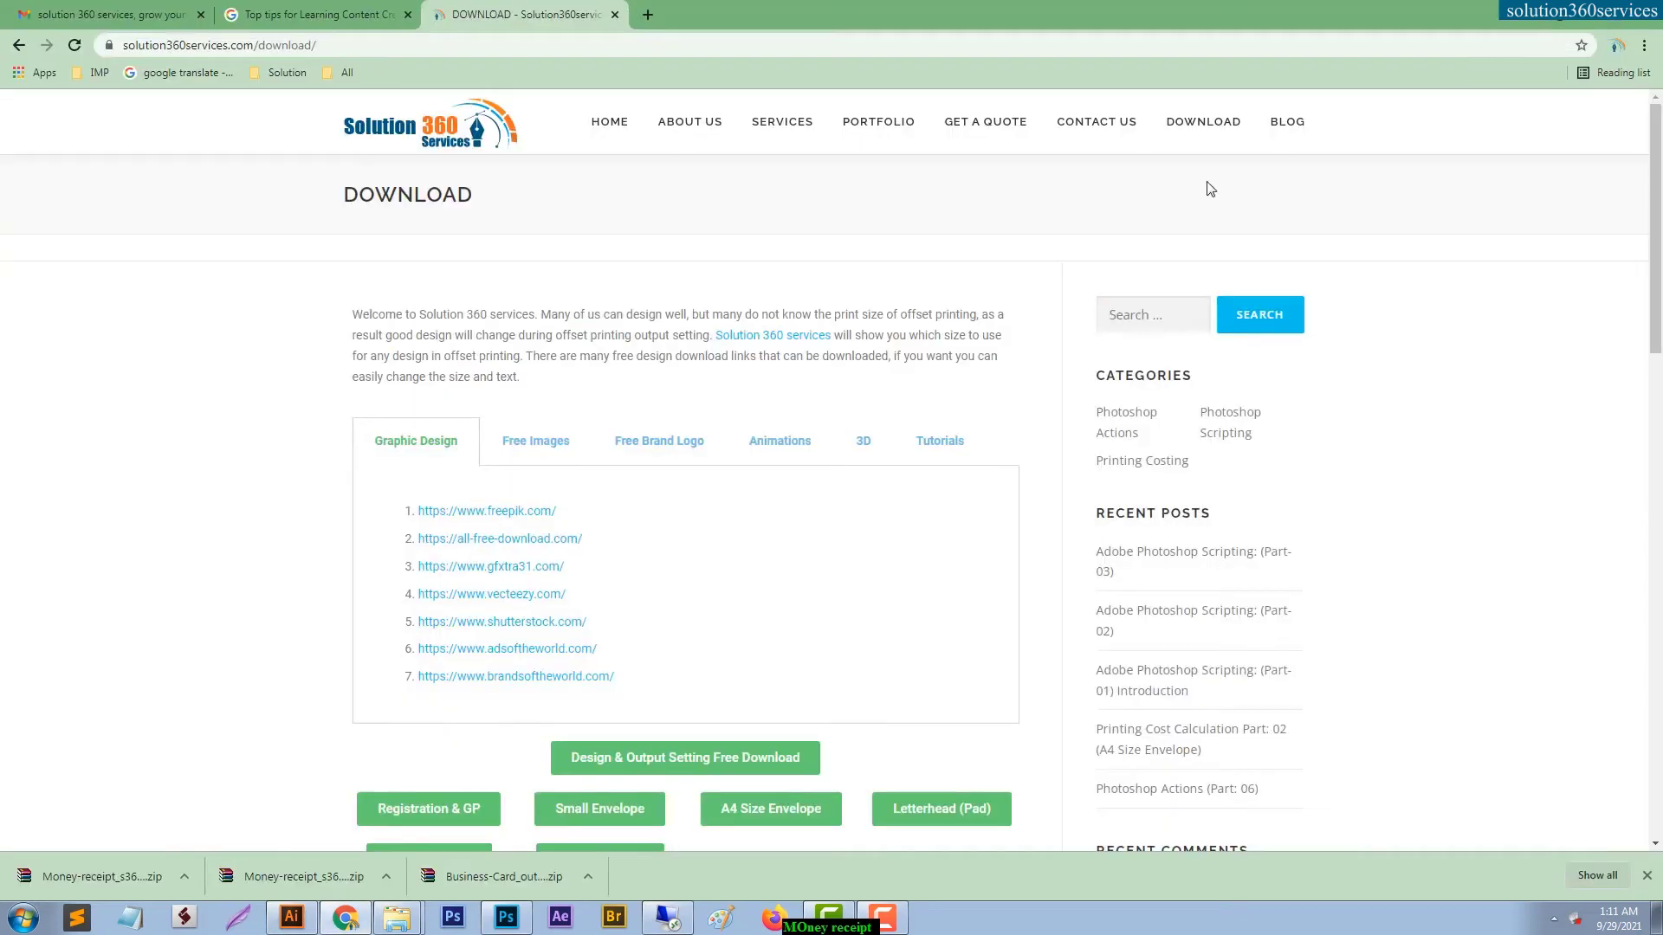
{"action": "left_click", "coordinate": [1570, 19]}
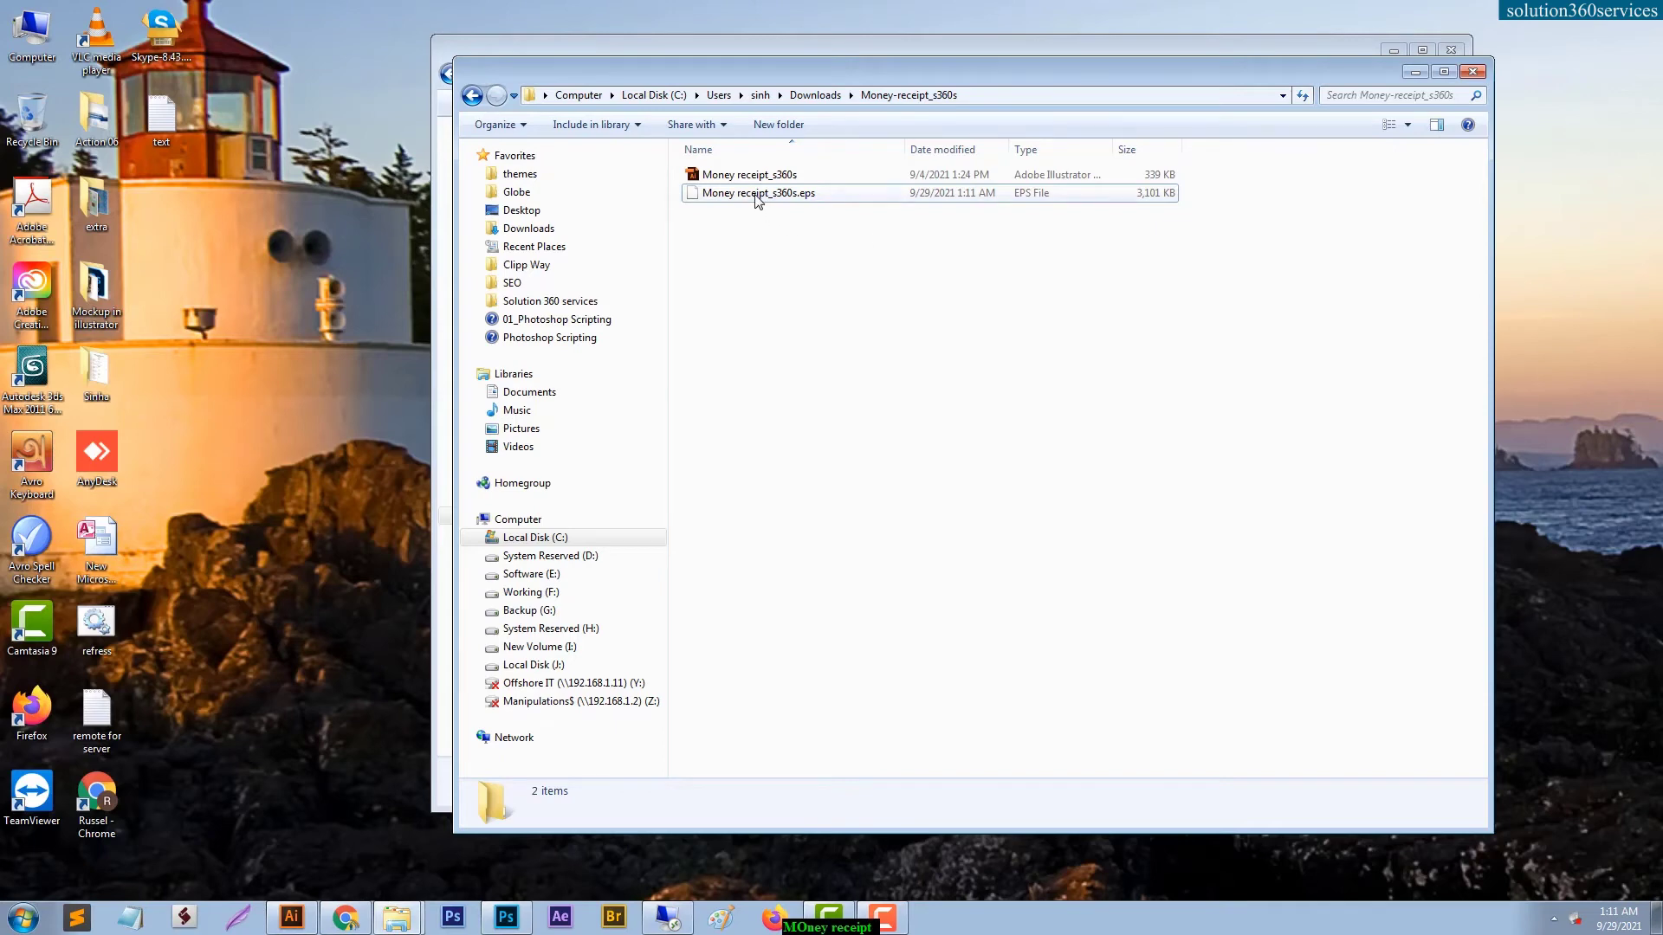
{"action": "left_click_drag", "start_coordinate": [756, 199], "coordinate": [722, 180]}
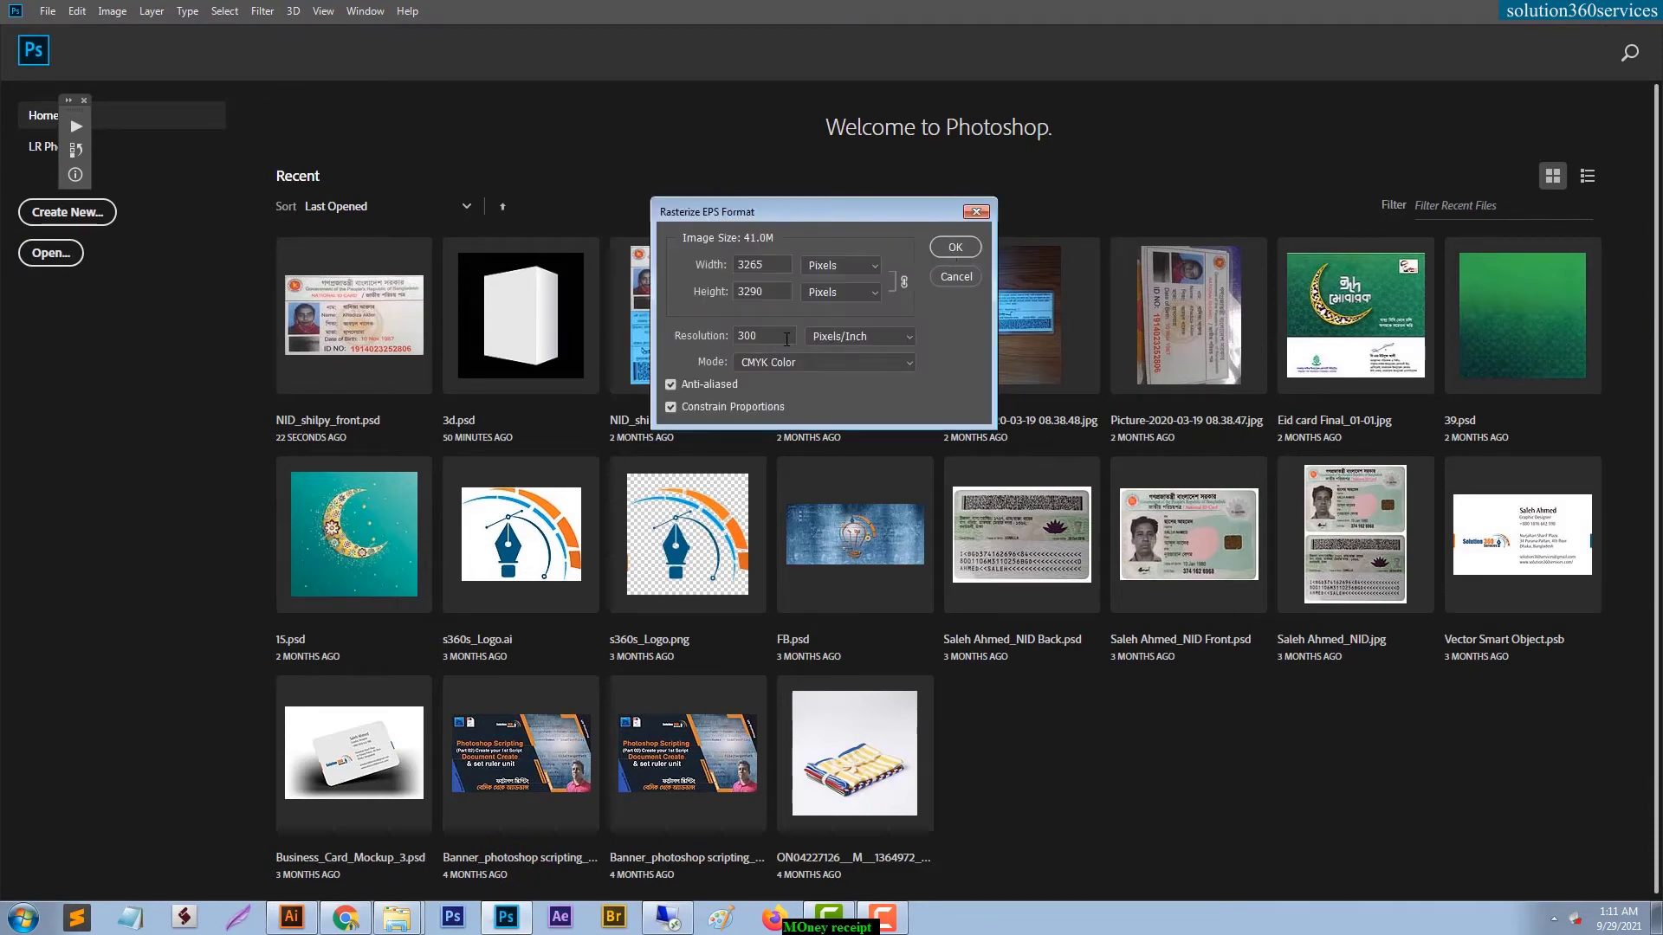
{"action": "left_click", "coordinate": [937, 253]}
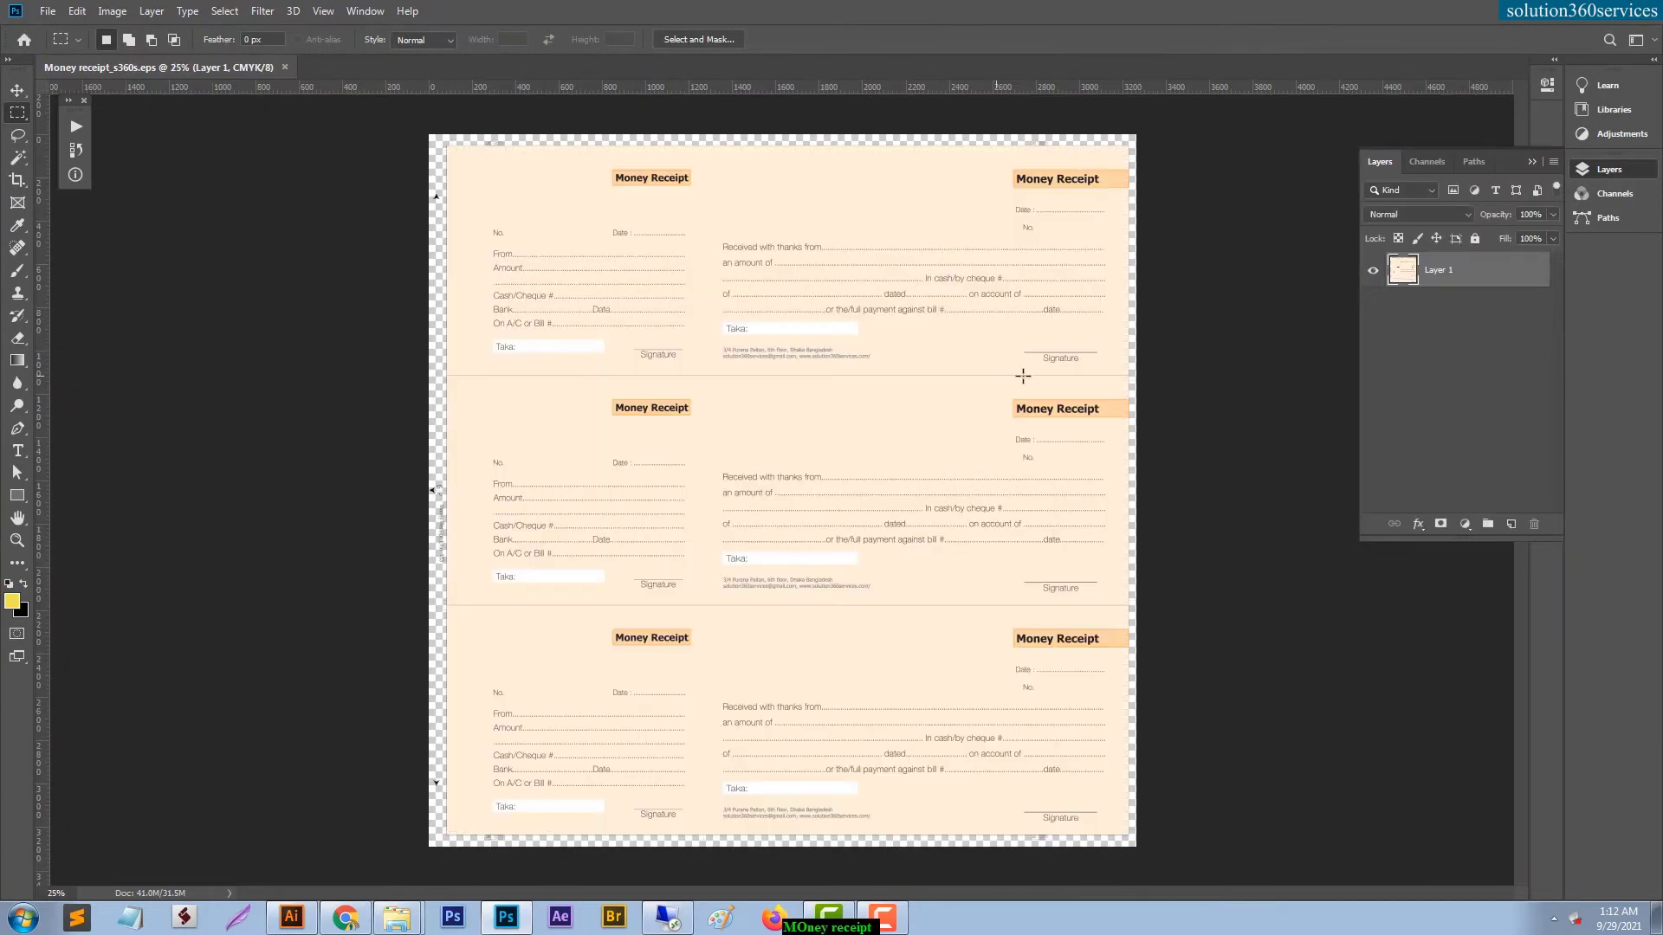
Add a white-filled Layer 2 and move it beneath the receipt Layer 1.
{"action": "left_click", "coordinate": [1504, 524]}
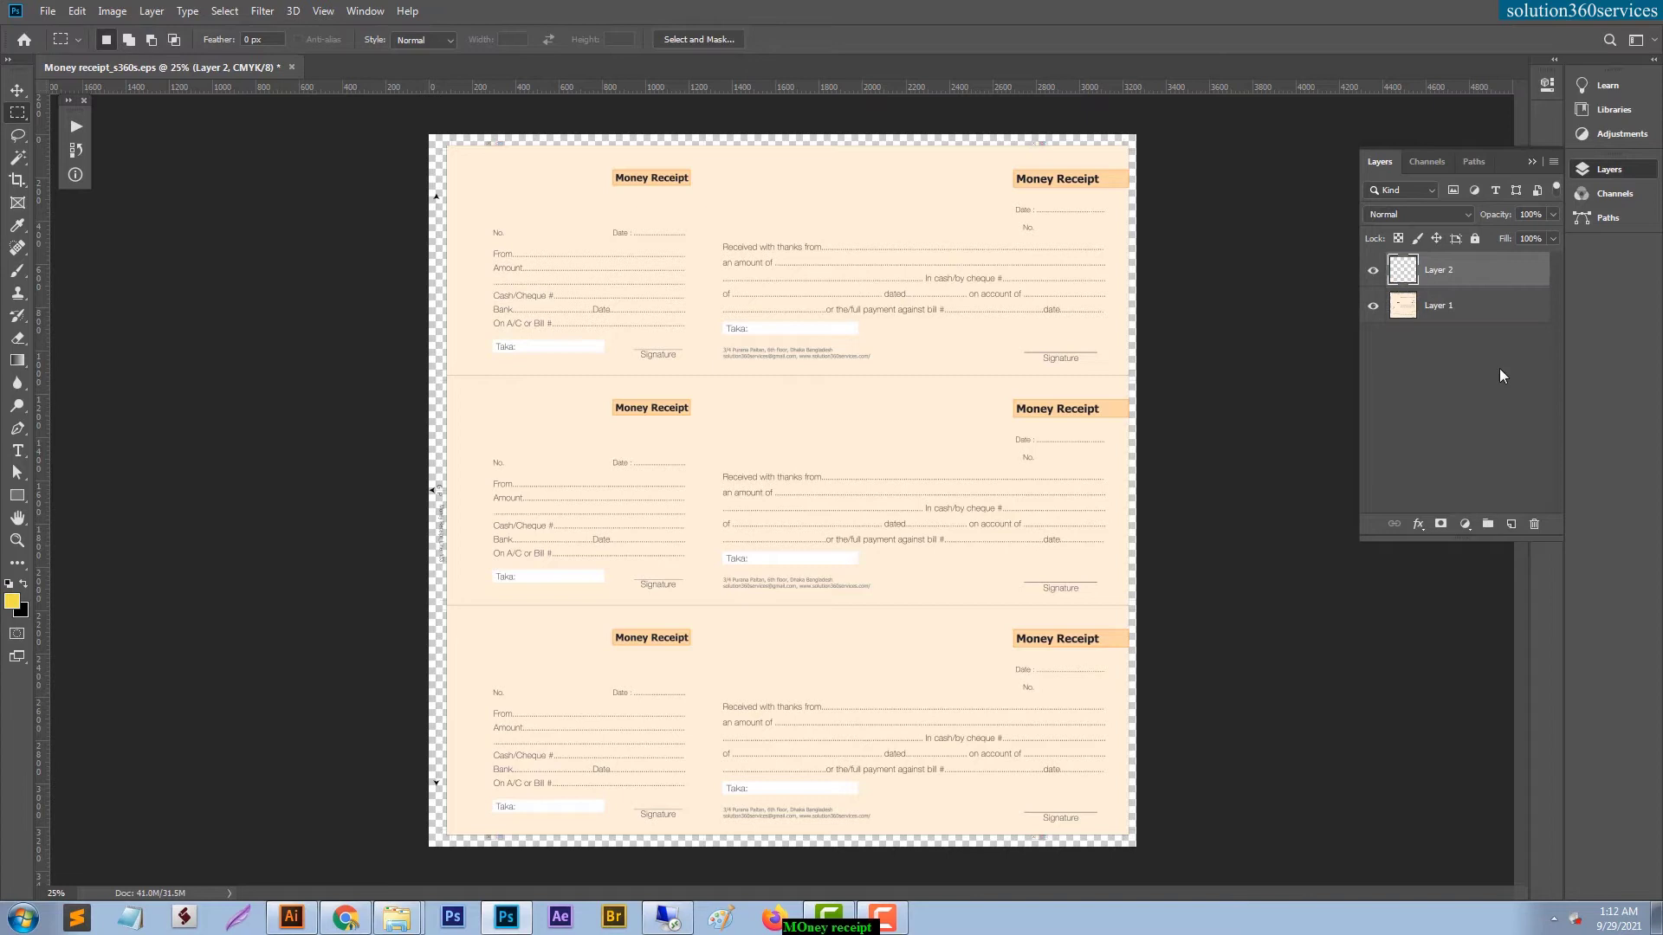
{"action": "key", "text": "ctrl+BackSpace"}
{"action": "key", "text": "alt+BackSpace"}
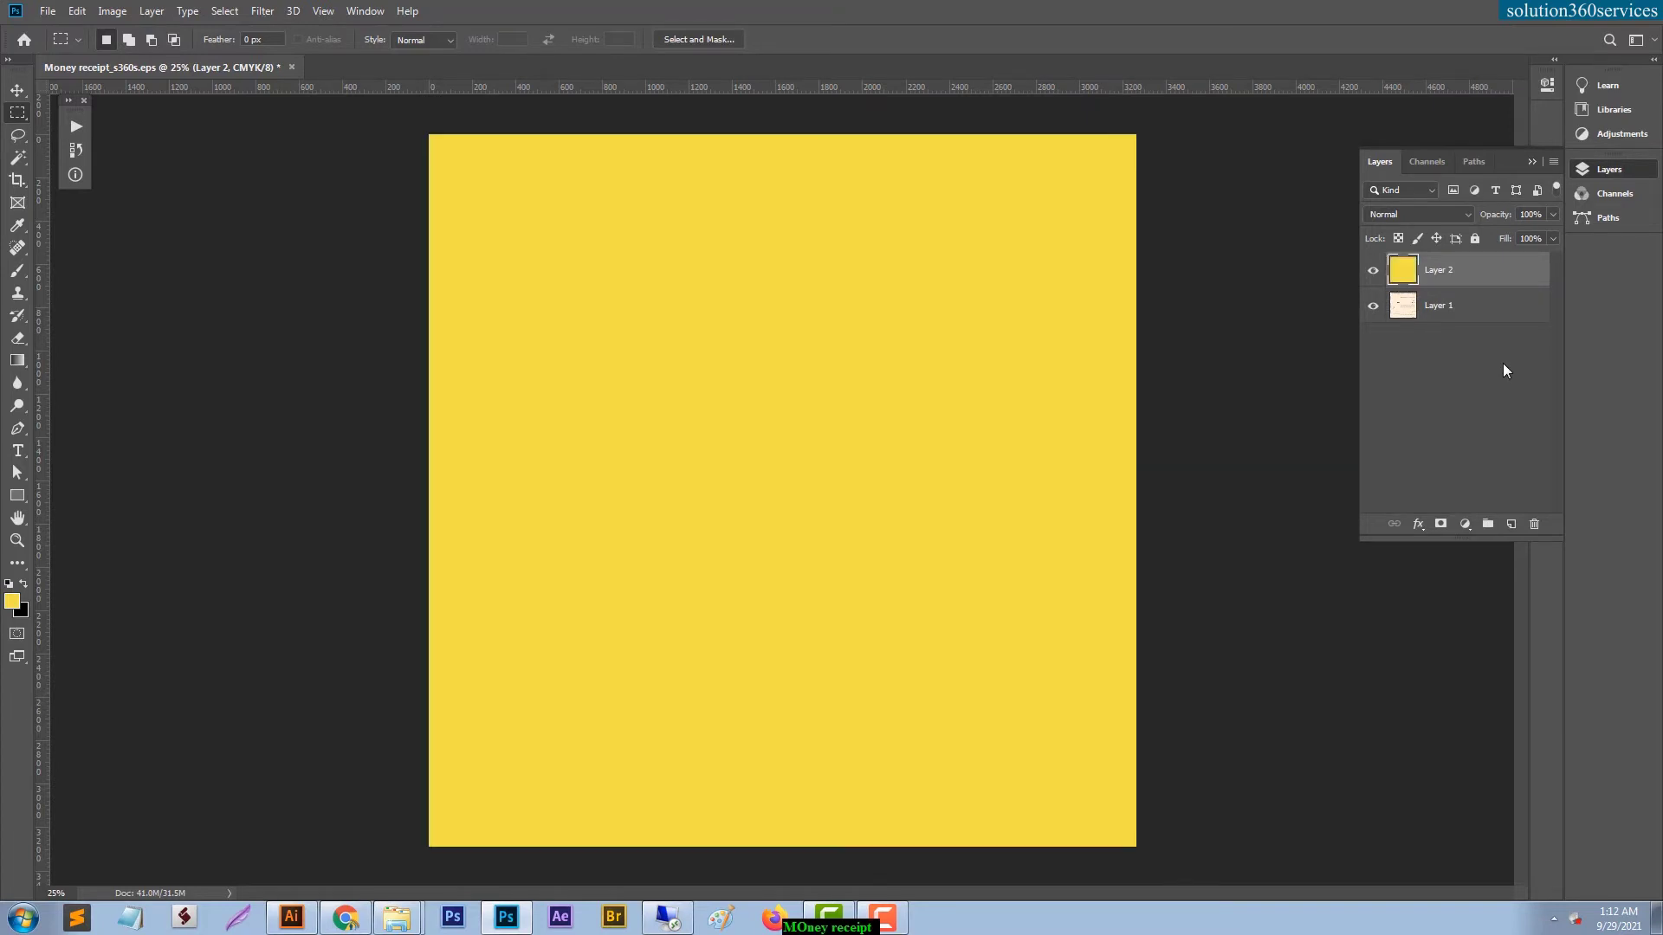
{"action": "left_click", "coordinate": [12, 601]}
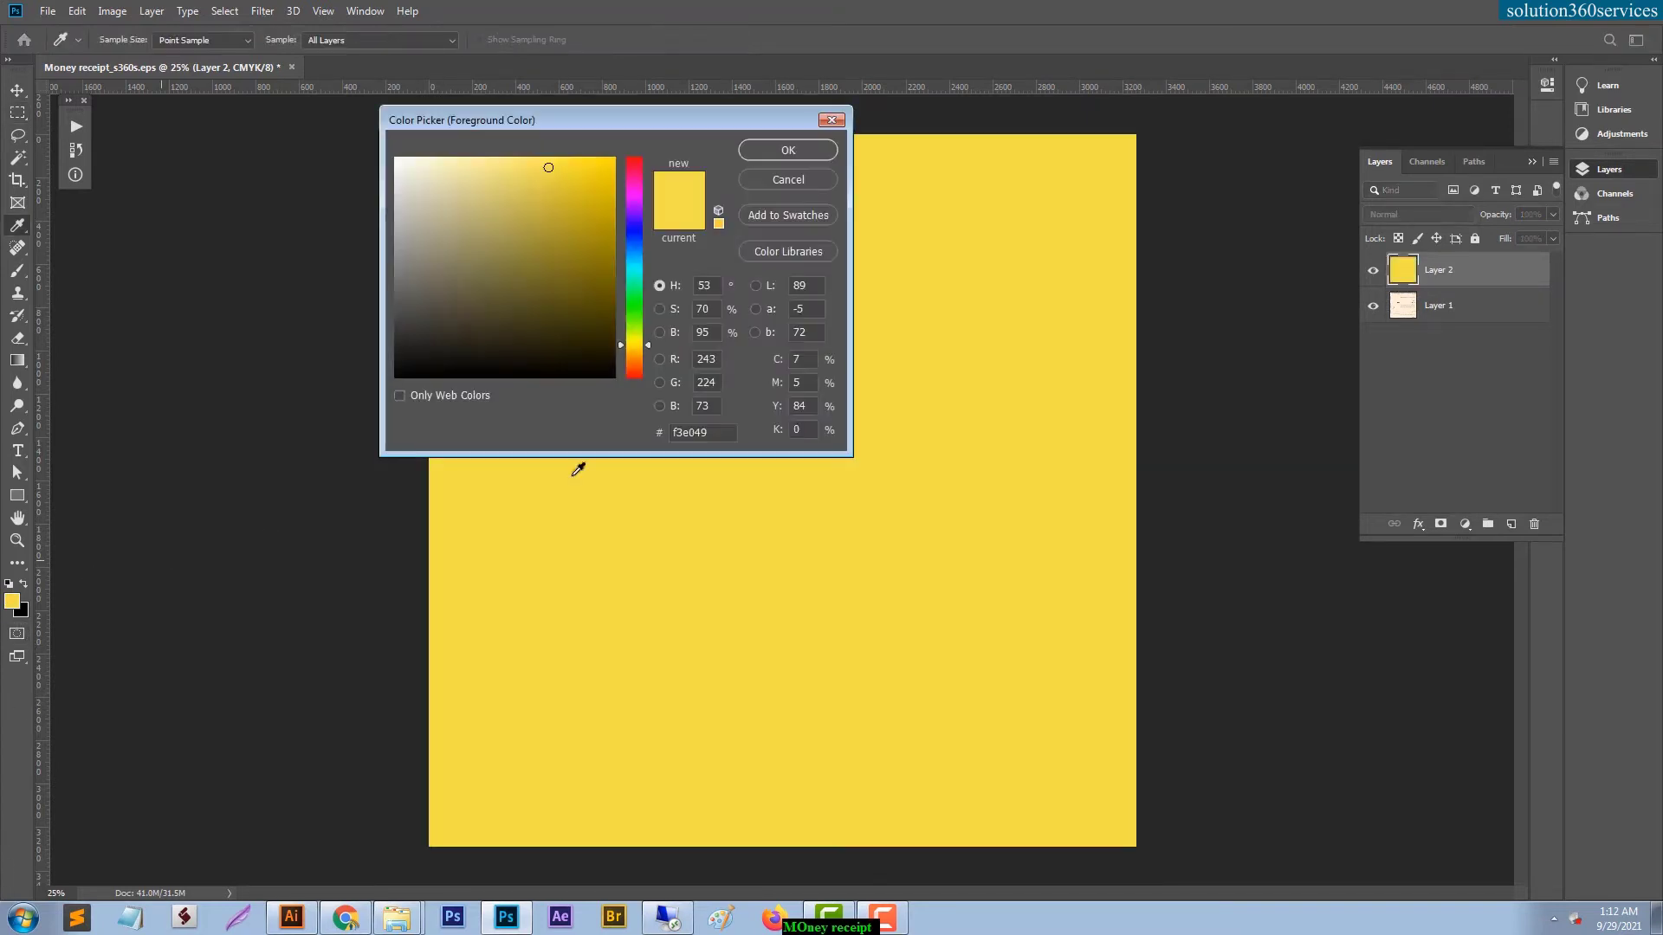
{"action": "left_click", "coordinate": [780, 147]}
{"action": "key", "text": "m"}
{"action": "key", "text": "d"}
{"action": "key", "text": "x"}
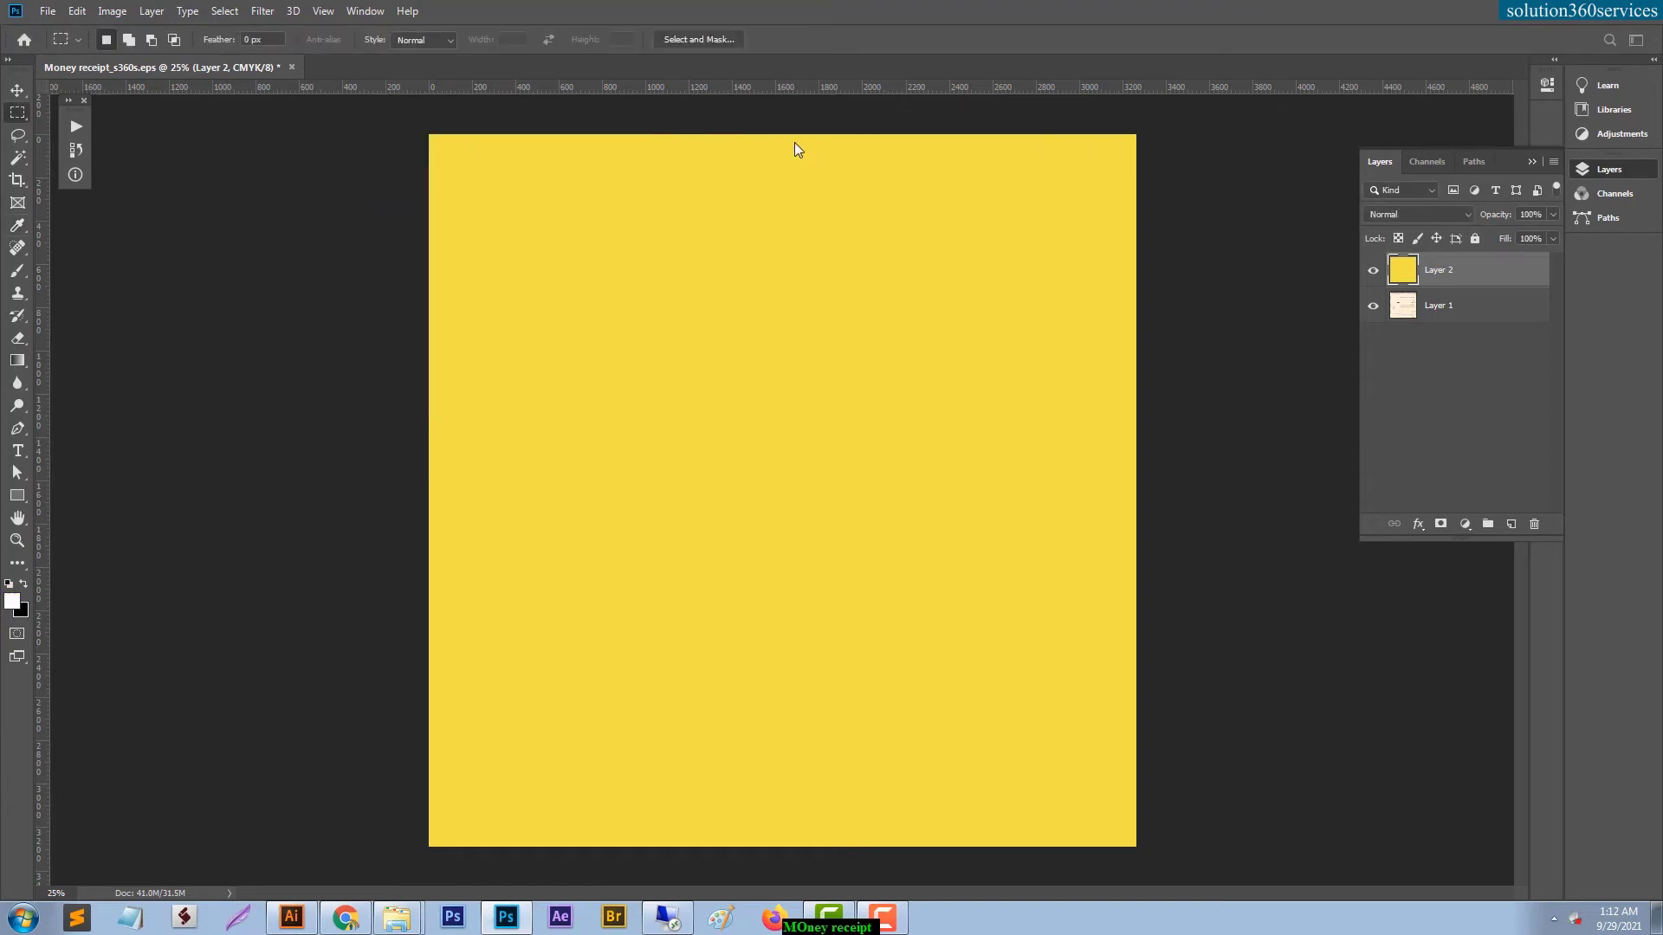
{"action": "key", "text": "alt+BackSpace"}
{"action": "key", "text": "ctrl+bracketleft"}
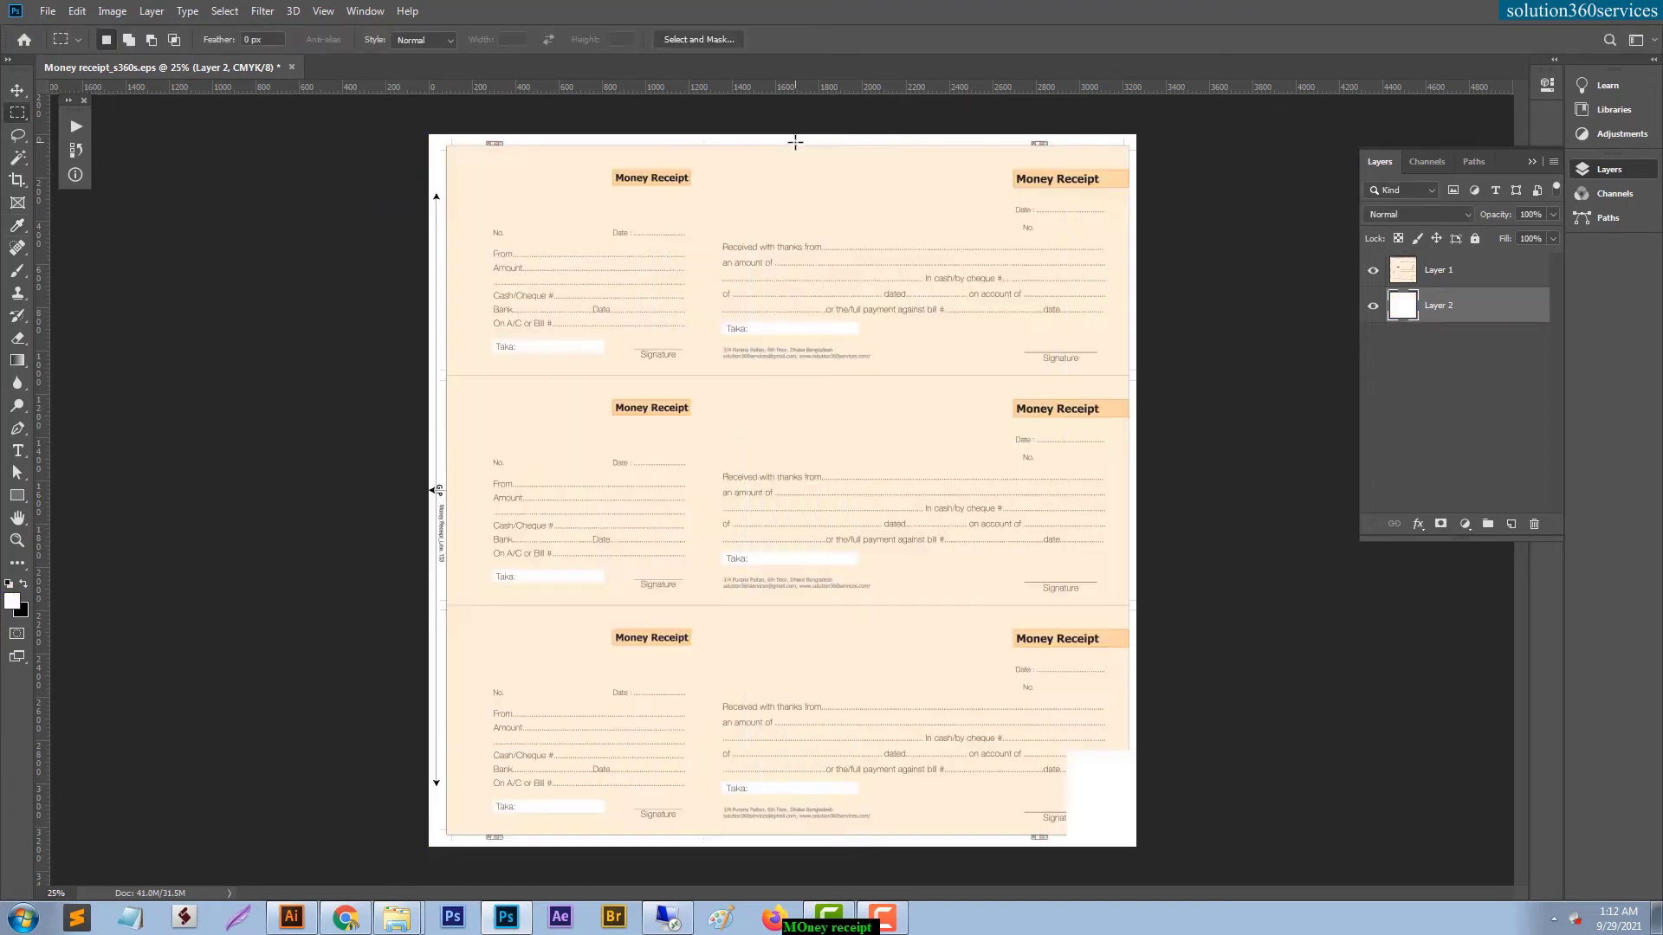
{"action": "left_click", "coordinate": [864, 269], "text": "ctrl"}
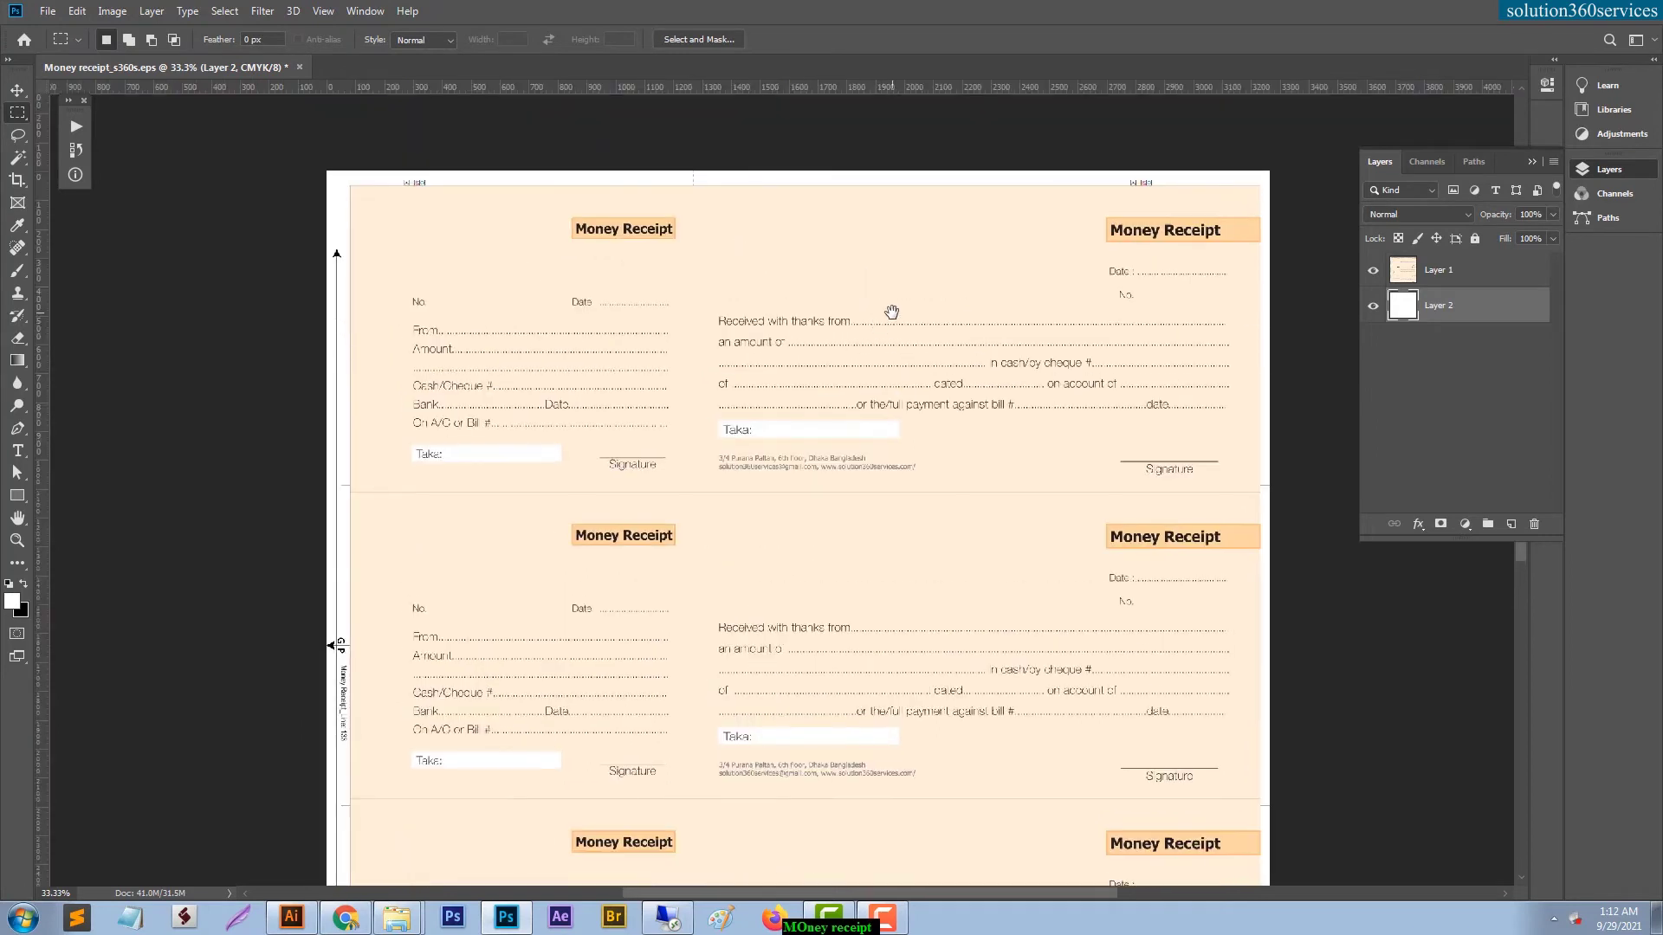
In the Channels panel, view the Cyan then Magenta channel, zooming to 100%.
{"action": "left_click", "coordinate": [1440, 166]}
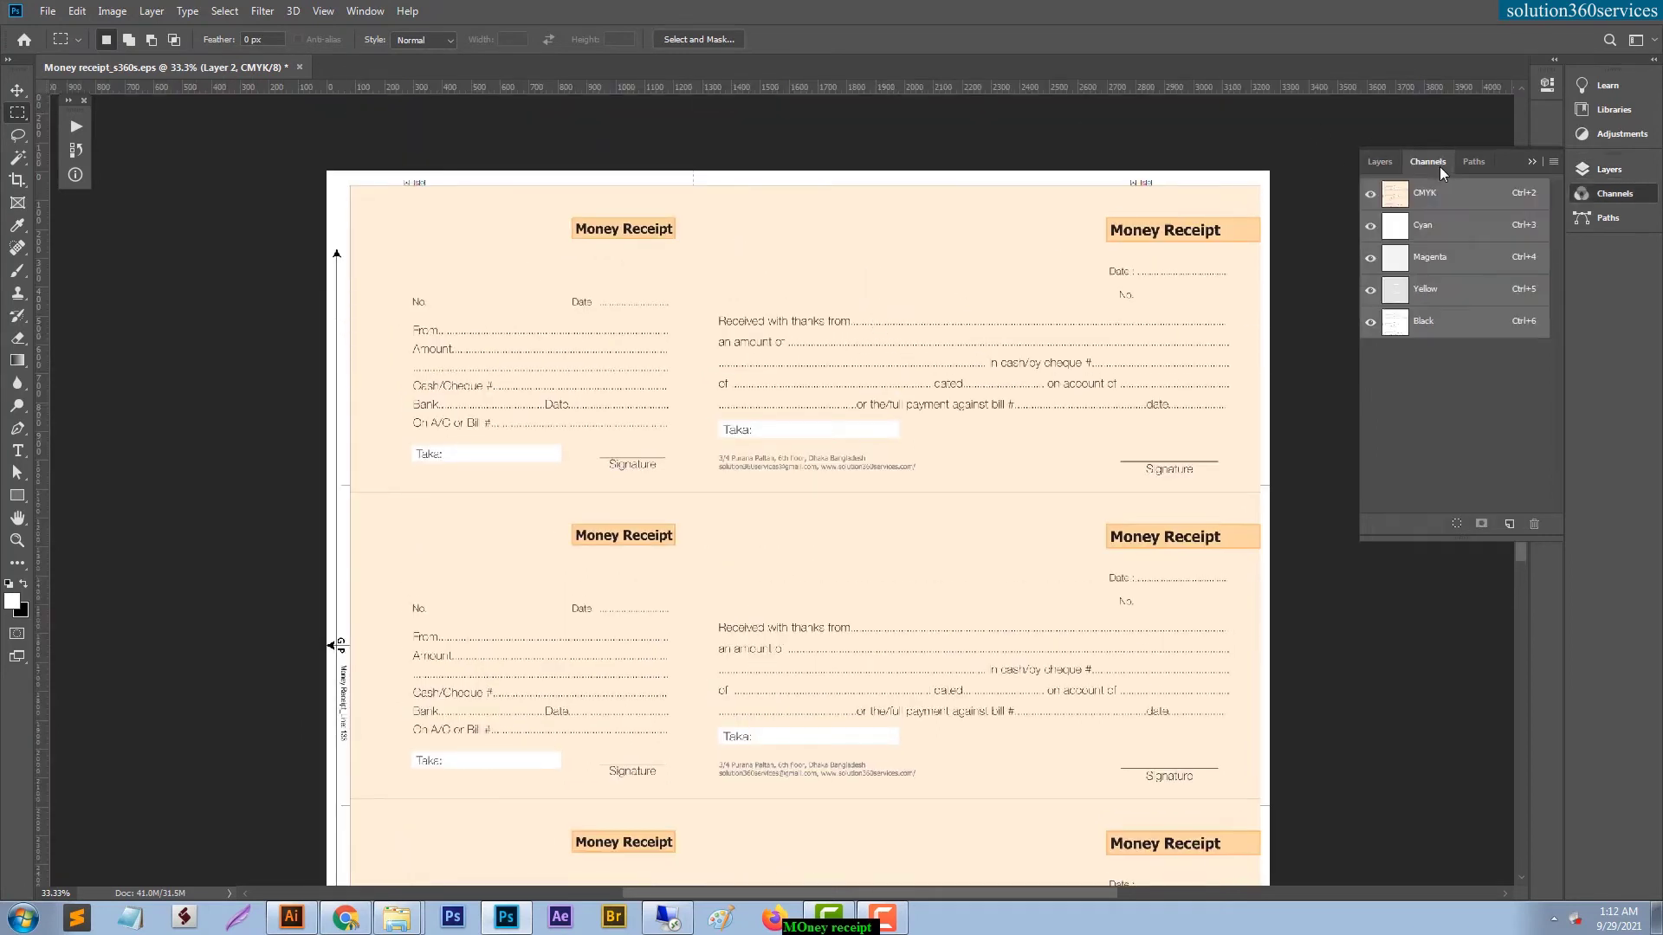
{"action": "left_click", "coordinate": [1458, 228]}
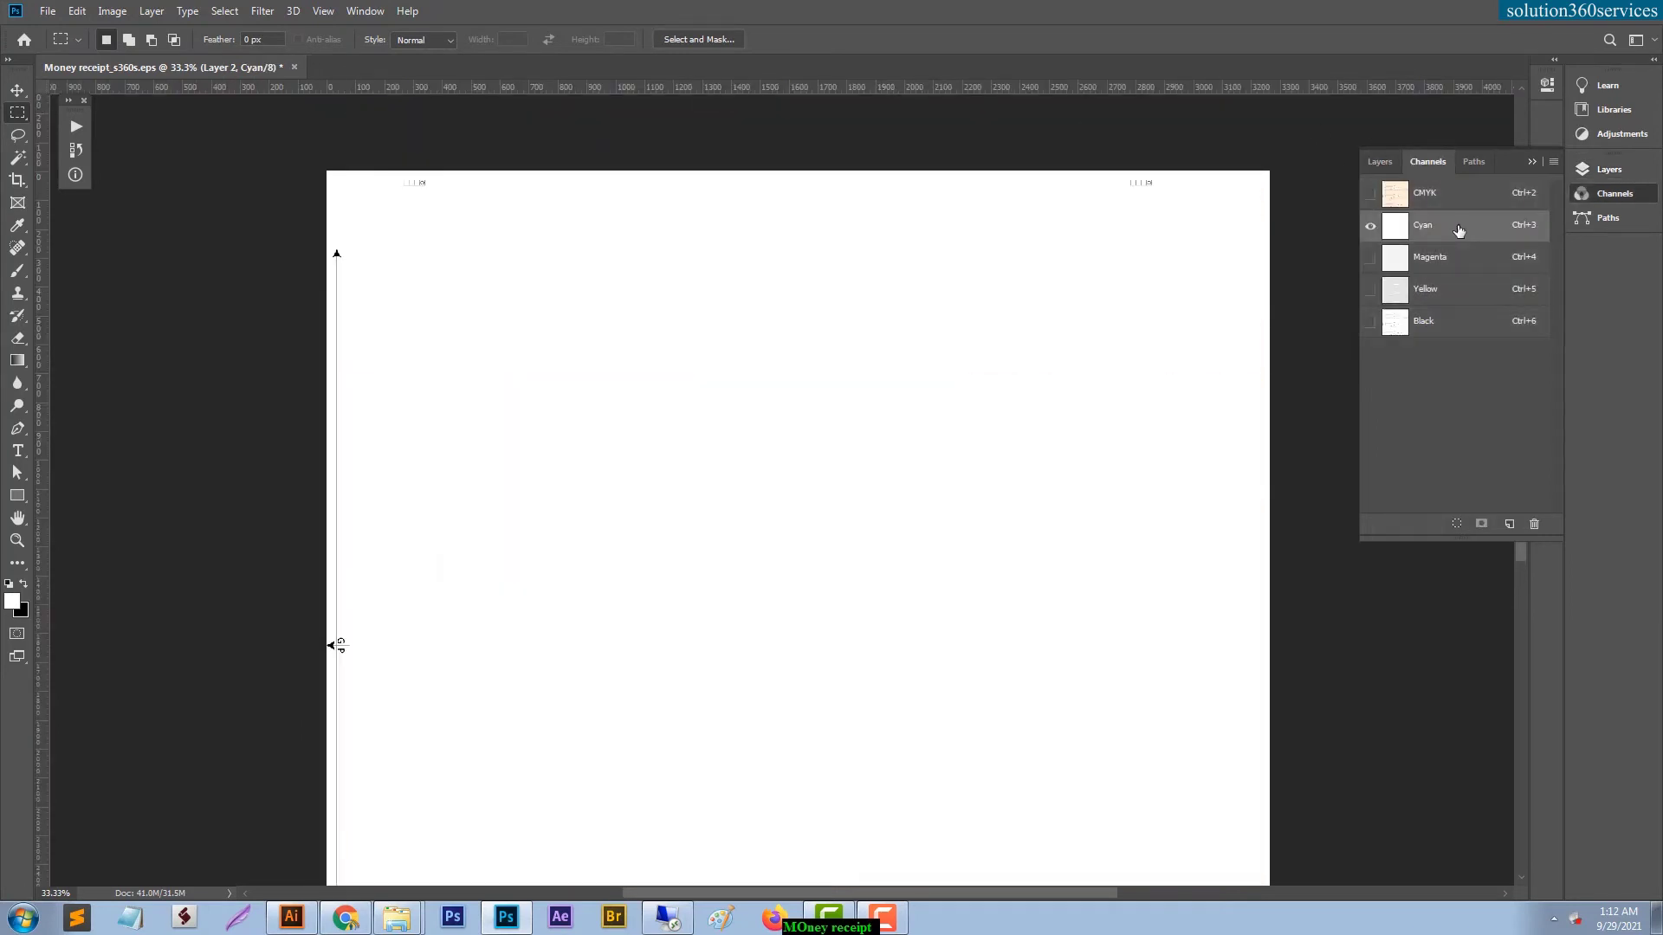
{"action": "left_click", "coordinate": [1450, 261]}
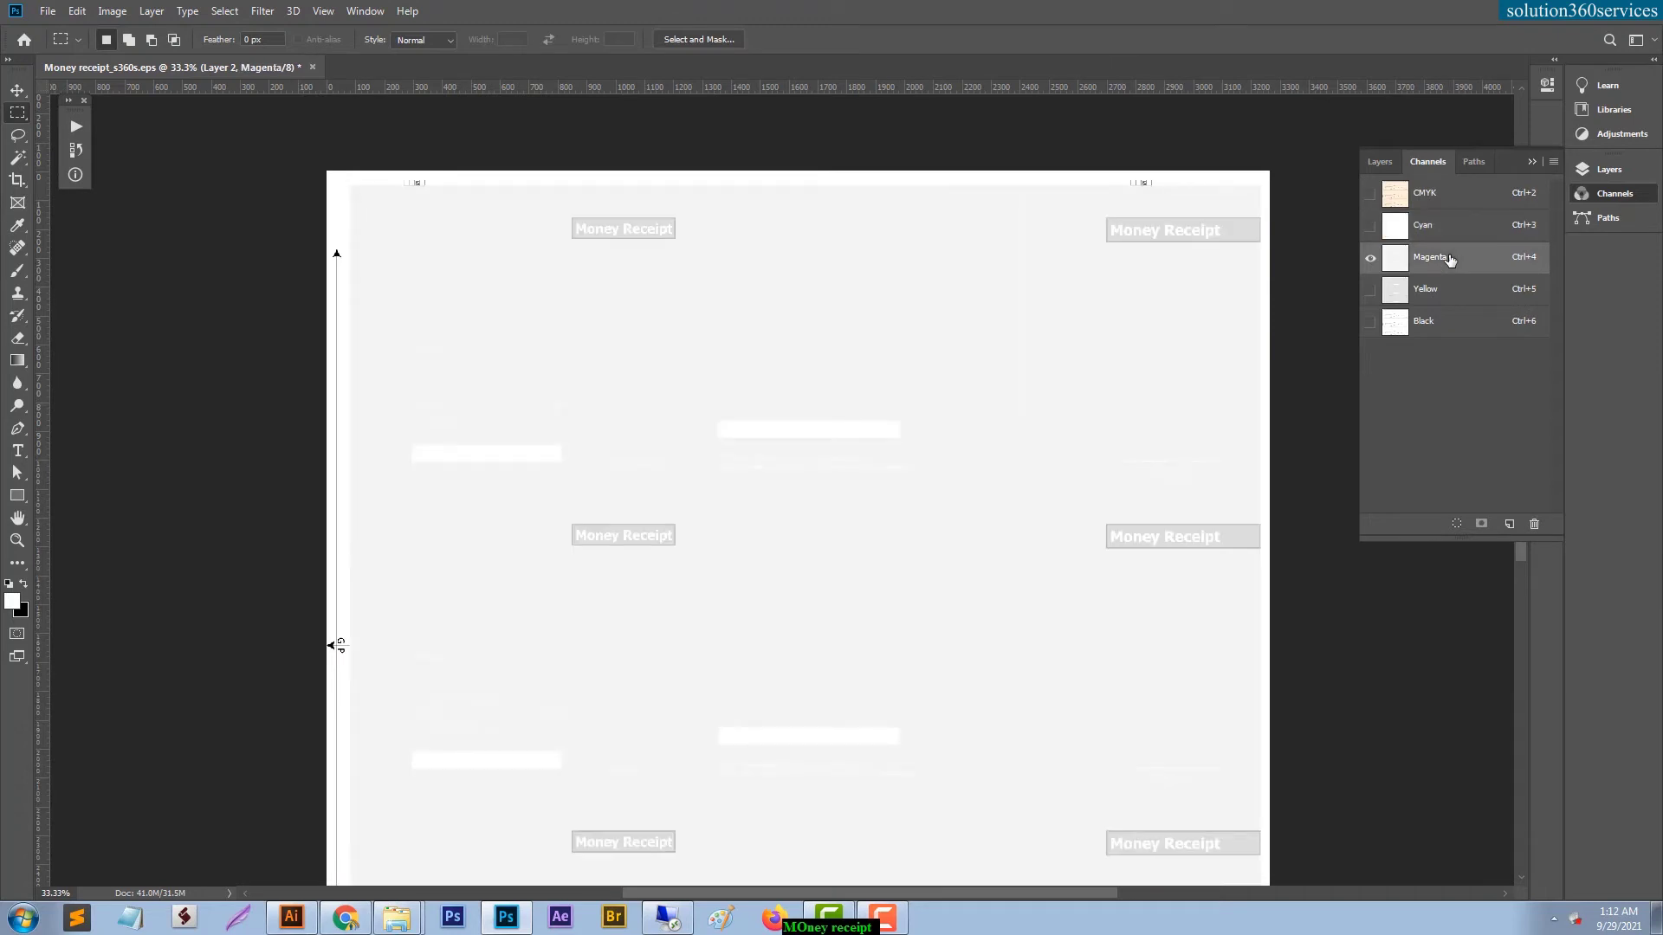
{"action": "left_click", "coordinate": [765, 482], "text": "ctrl"}
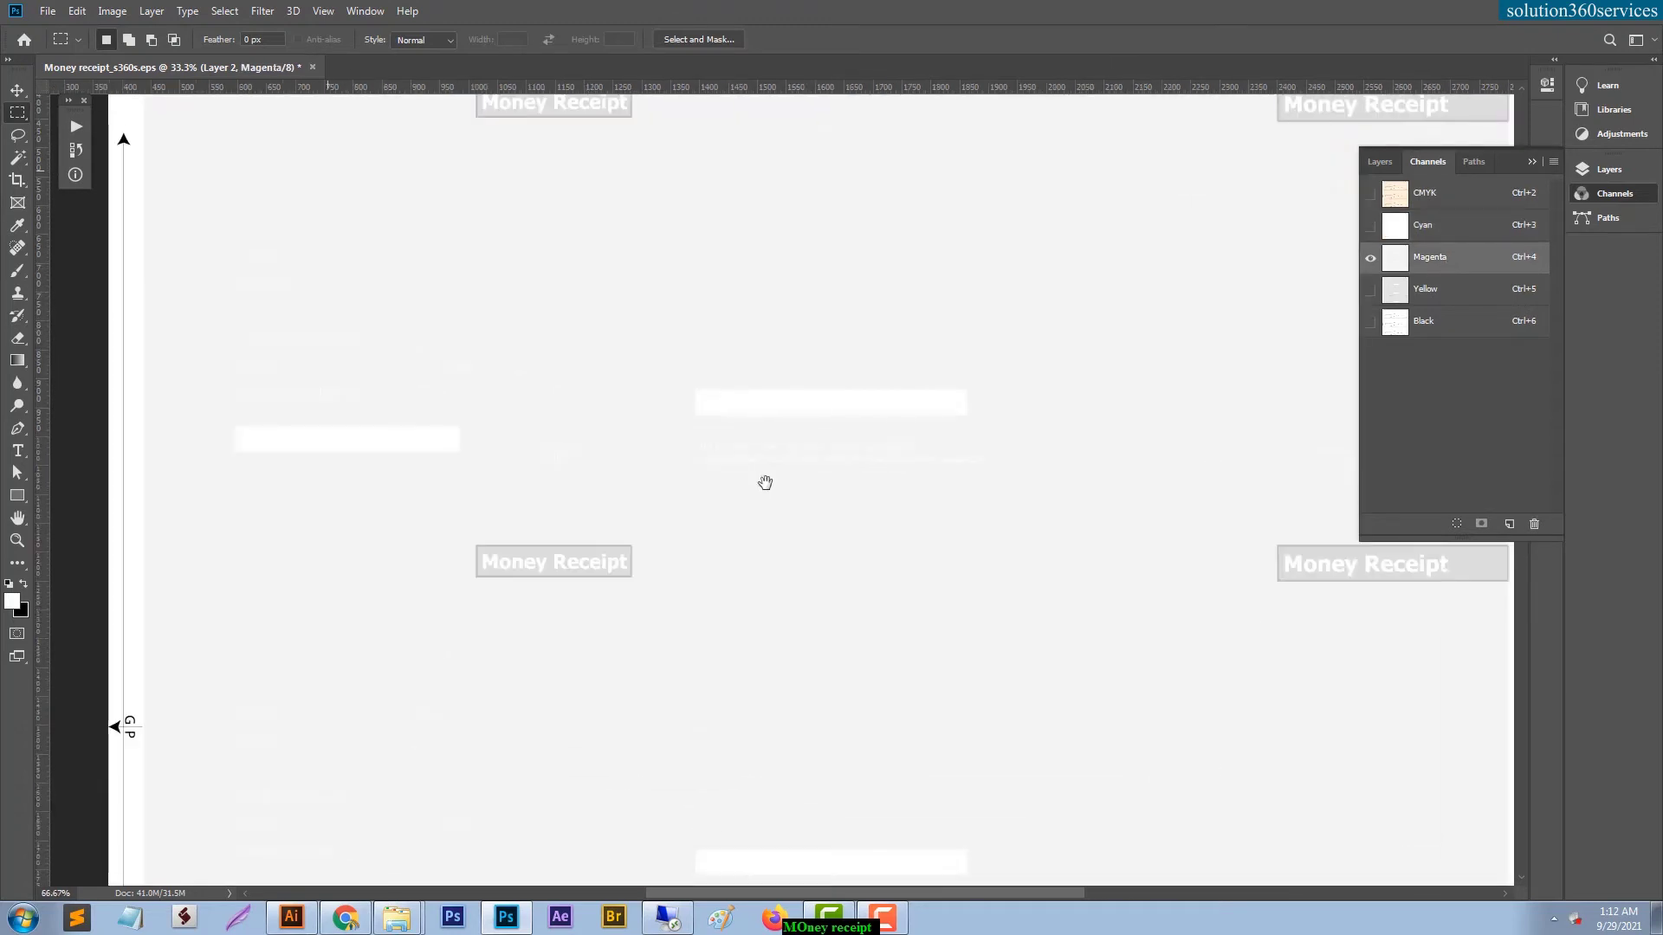
{"action": "left_click", "coordinate": [881, 442], "text": "ctrl"}
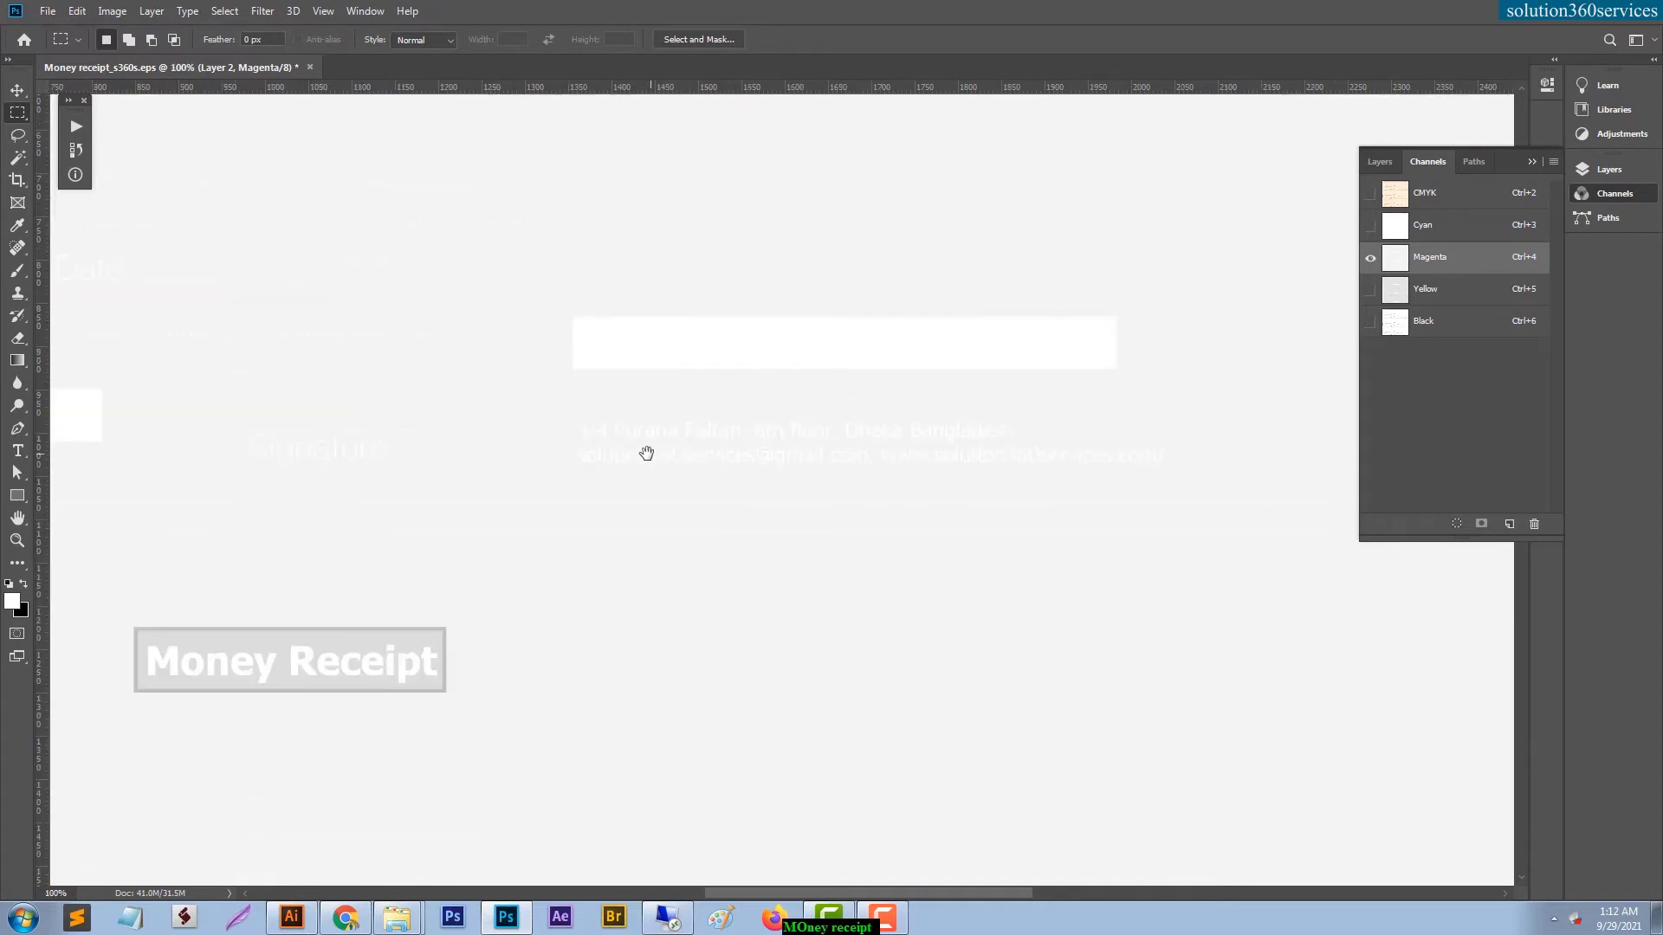
Pan around the Magenta channel at 100% to inspect the receipt fields.
{"action": "left_click_drag", "start_coordinate": [807, 488], "coordinate": [878, 343]}
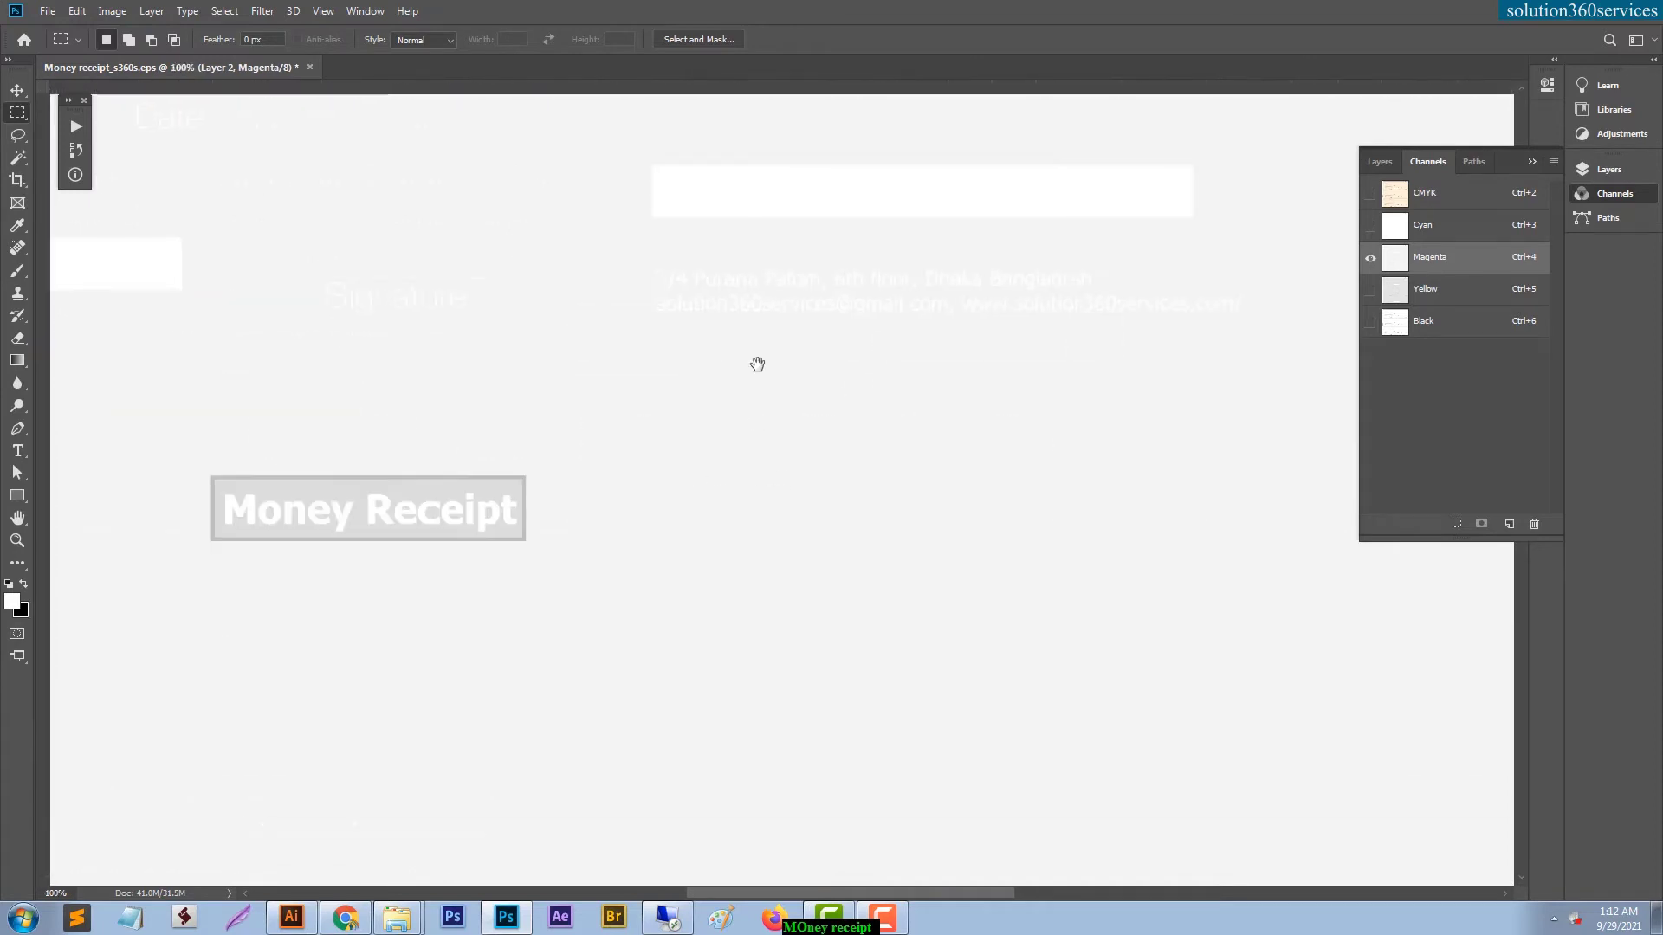
{"action": "left_click_drag", "start_coordinate": [757, 422], "coordinate": [776, 241]}
{"action": "key", "text": "ctrl+r"}
{"action": "left_click_drag", "start_coordinate": [806, 583], "coordinate": [906, 468]}
{"action": "left_click_drag", "start_coordinate": [471, 601], "coordinate": [371, 468]}
{"action": "left_click_drag", "start_coordinate": [512, 563], "coordinate": [360, 460]}
{"action": "key", "text": "ctrl+r"}
{"action": "mouse_move", "coordinate": [961, 295]}
{"action": "left_mouse_down"}
{"action": "mouse_move", "coordinate": [746, 676]}
{"action": "mouse_move", "coordinate": [917, 490]}
{"action": "left_mouse_up"}
{"action": "key", "text": "ctrl+r"}
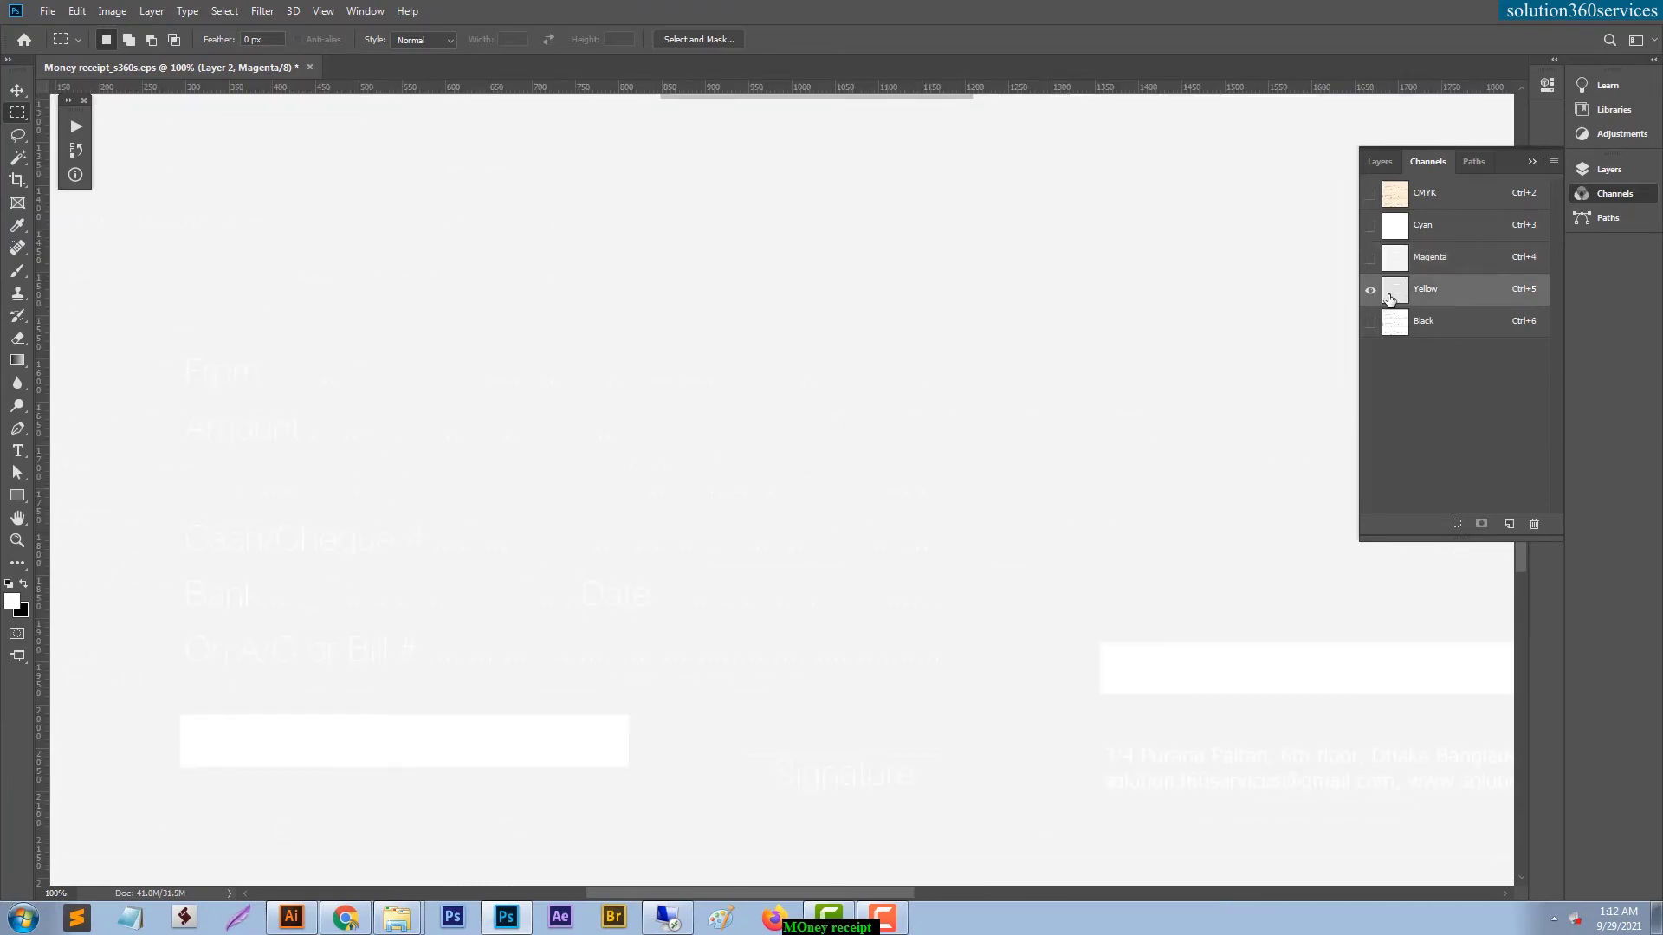
View the Yellow and Black channels, then return to the full CMYK composite.
{"action": "left_click", "coordinate": [1390, 300]}
{"action": "key", "text": "ctrl+minus"}
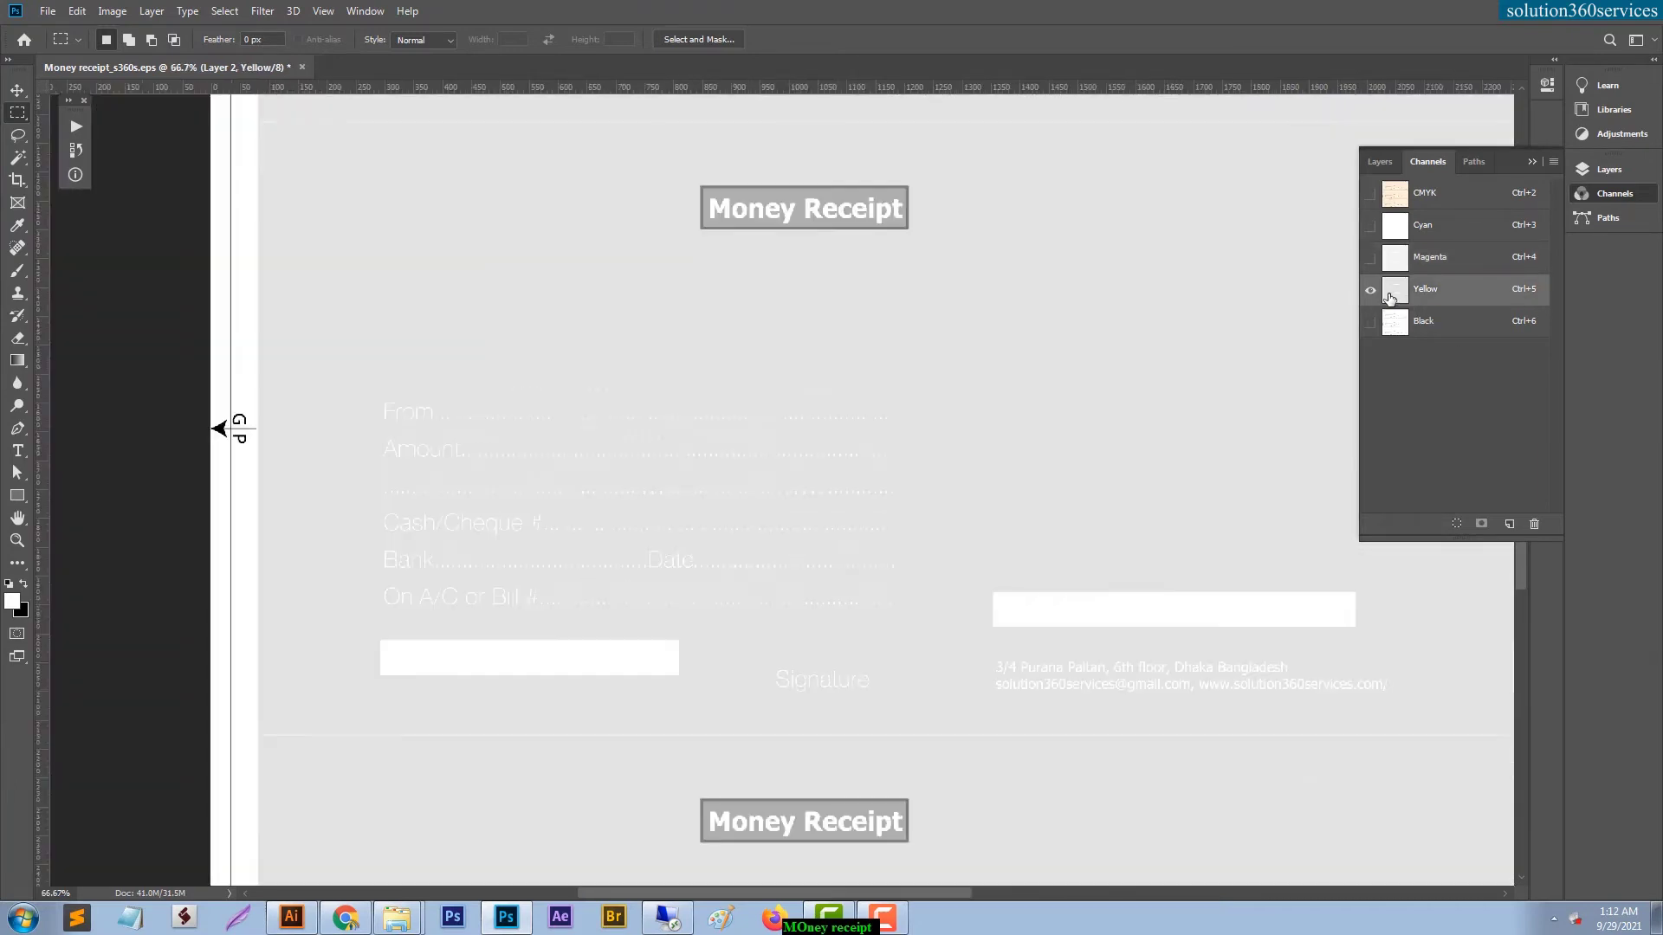
{"action": "left_click", "coordinate": [1409, 332]}
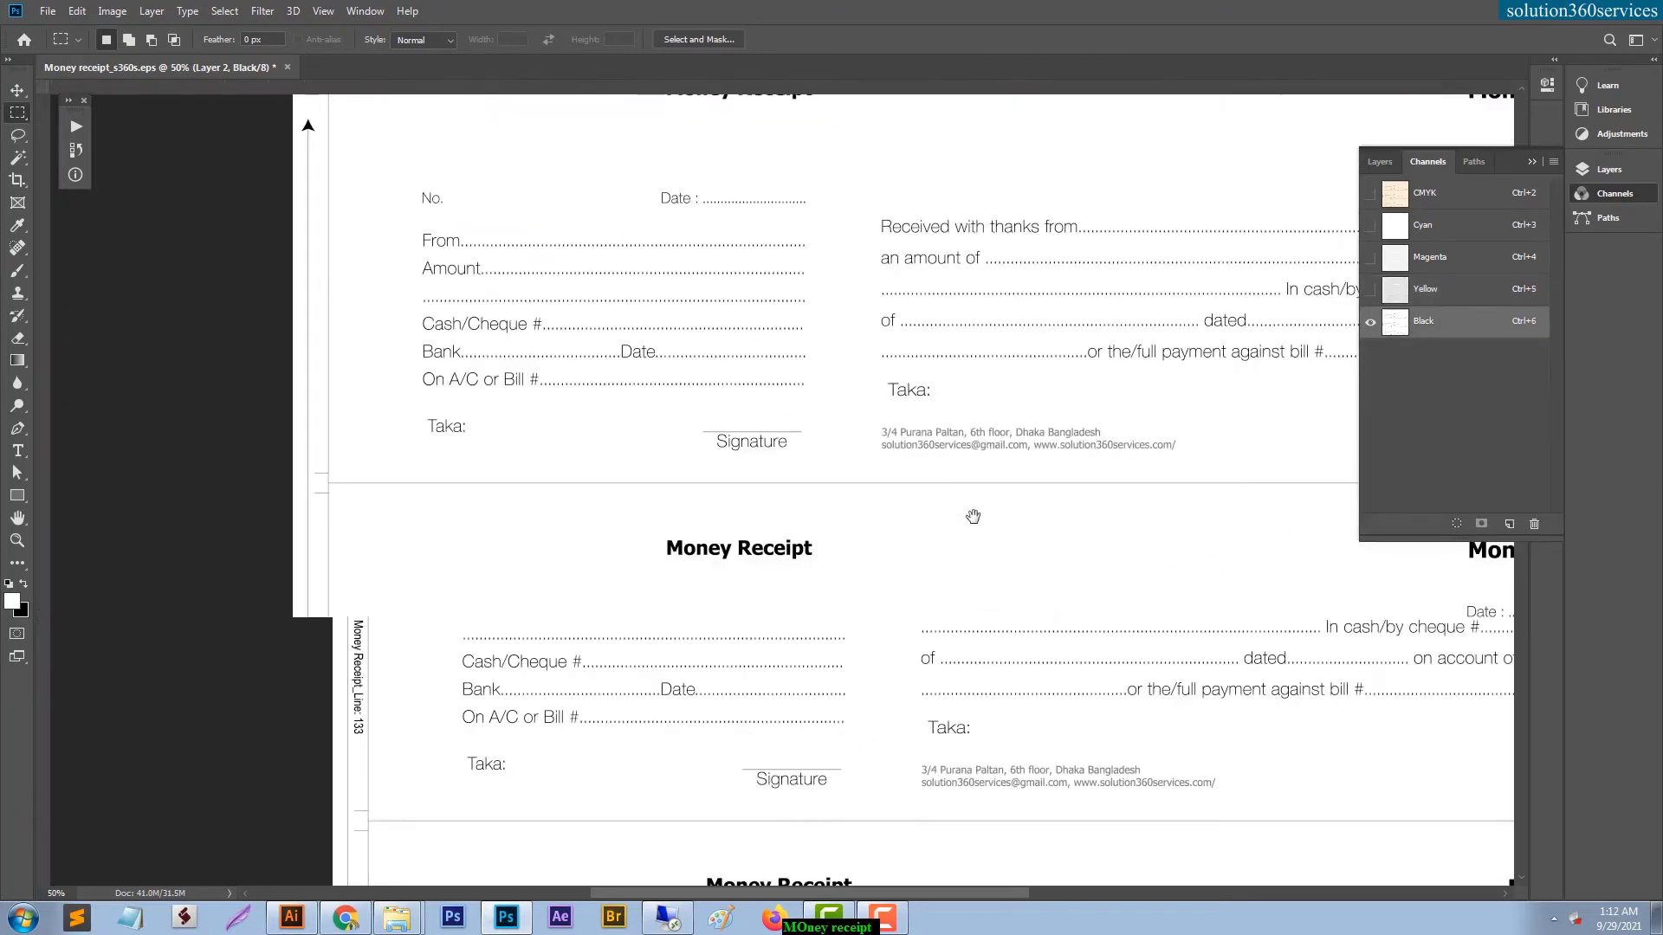
{"action": "left_click_drag", "start_coordinate": [972, 508], "coordinate": [912, 318]}
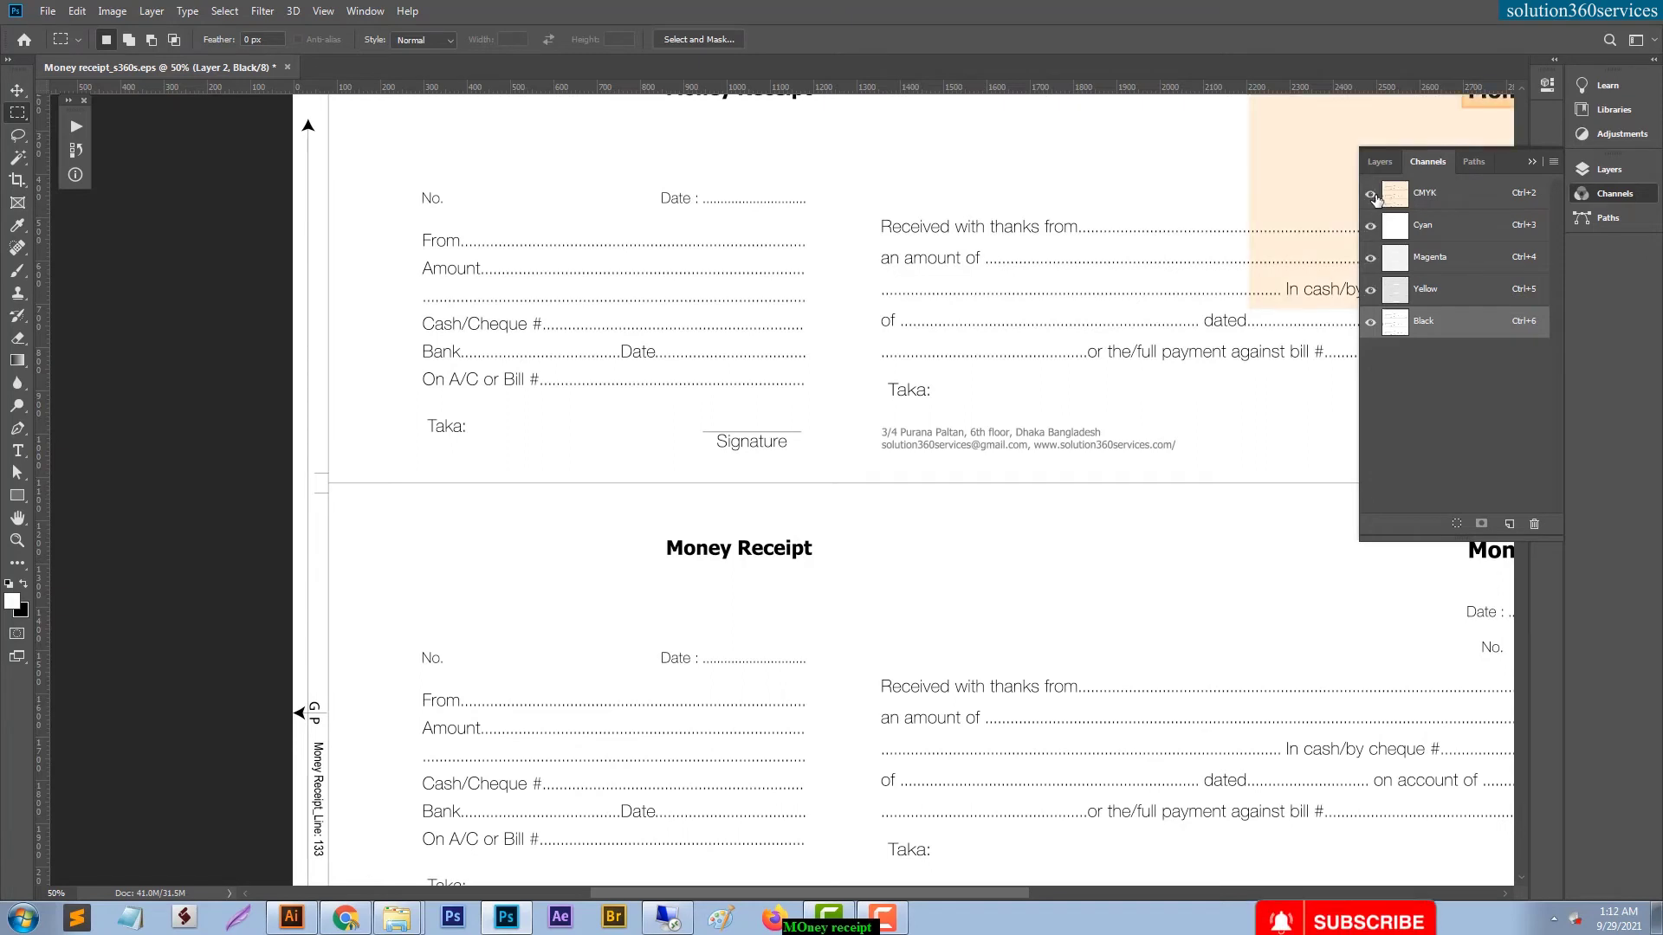
{"action": "left_click", "coordinate": [1371, 195]}
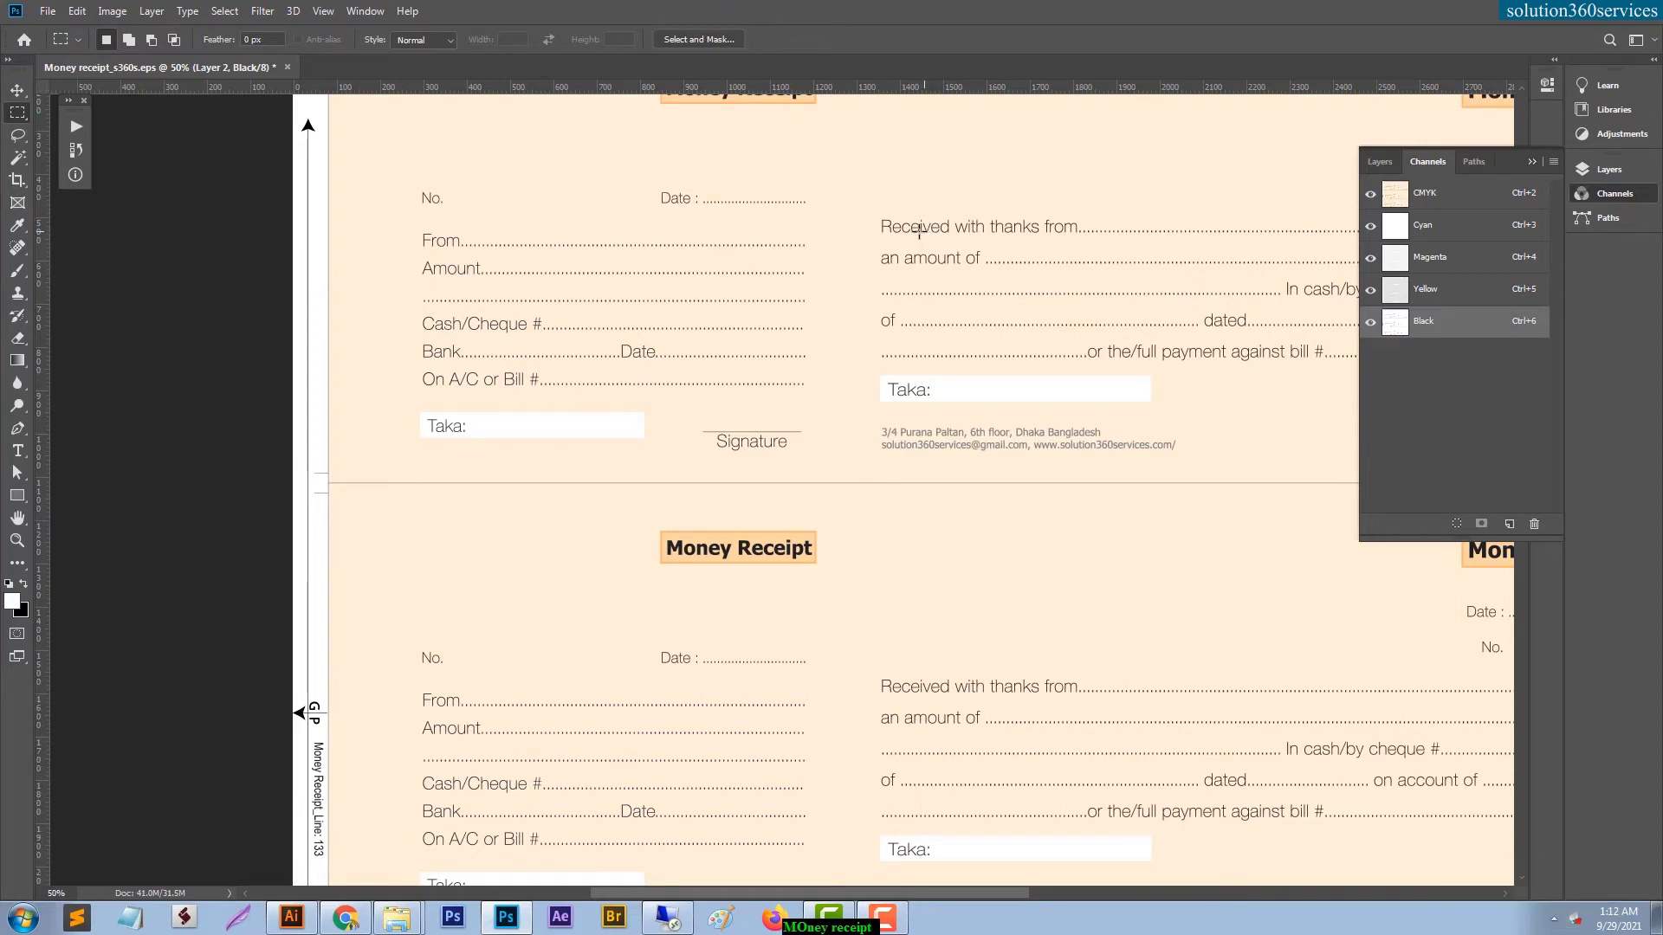
{"action": "key", "text": "v"}
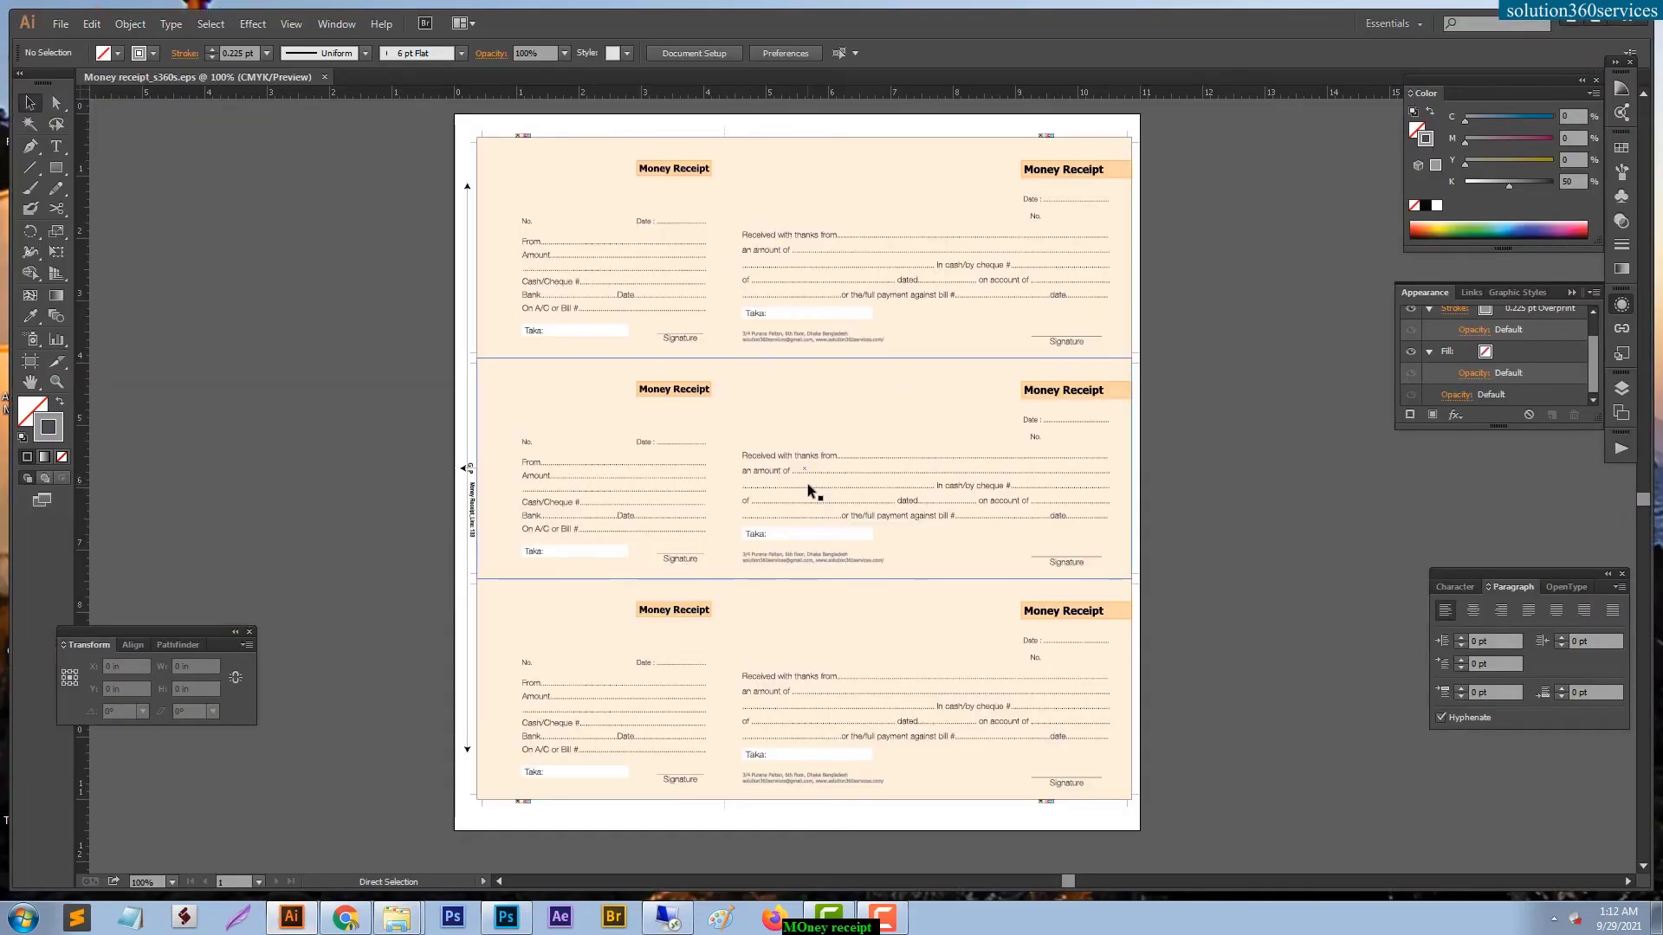
Apply 100% Overprint Black to fill and stroke of all receipt artwork.
{"action": "key", "text": "ctrl+a"}
{"action": "left_click", "coordinate": [111, 28]}
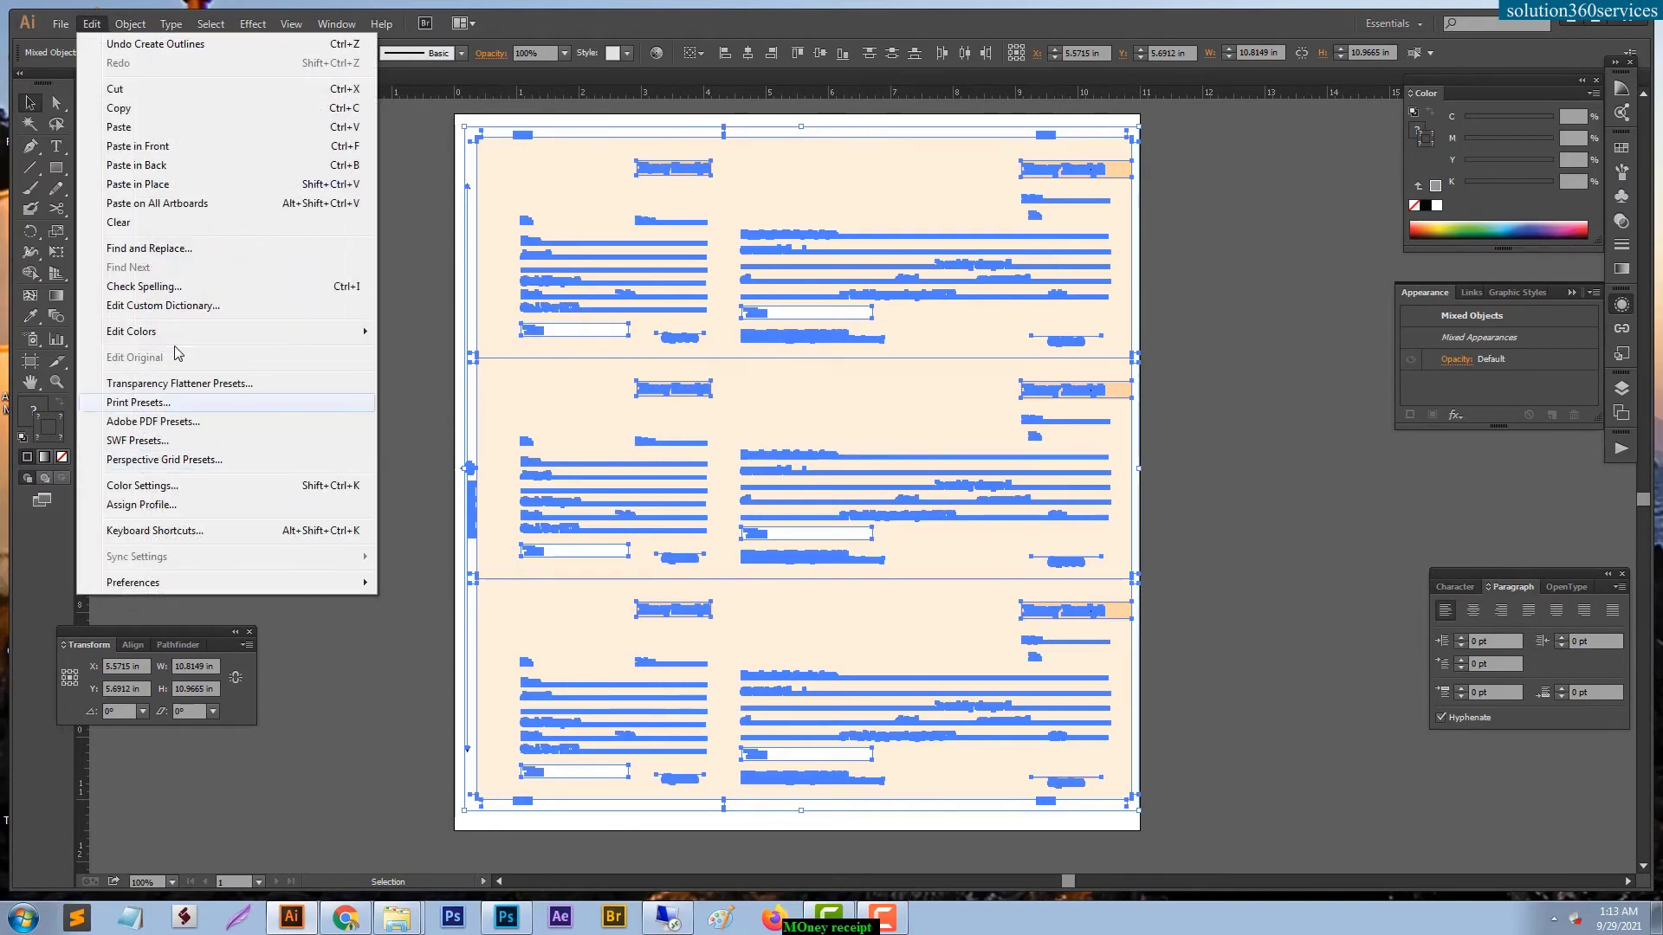
{"action": "mouse_move", "coordinate": [131, 331]}
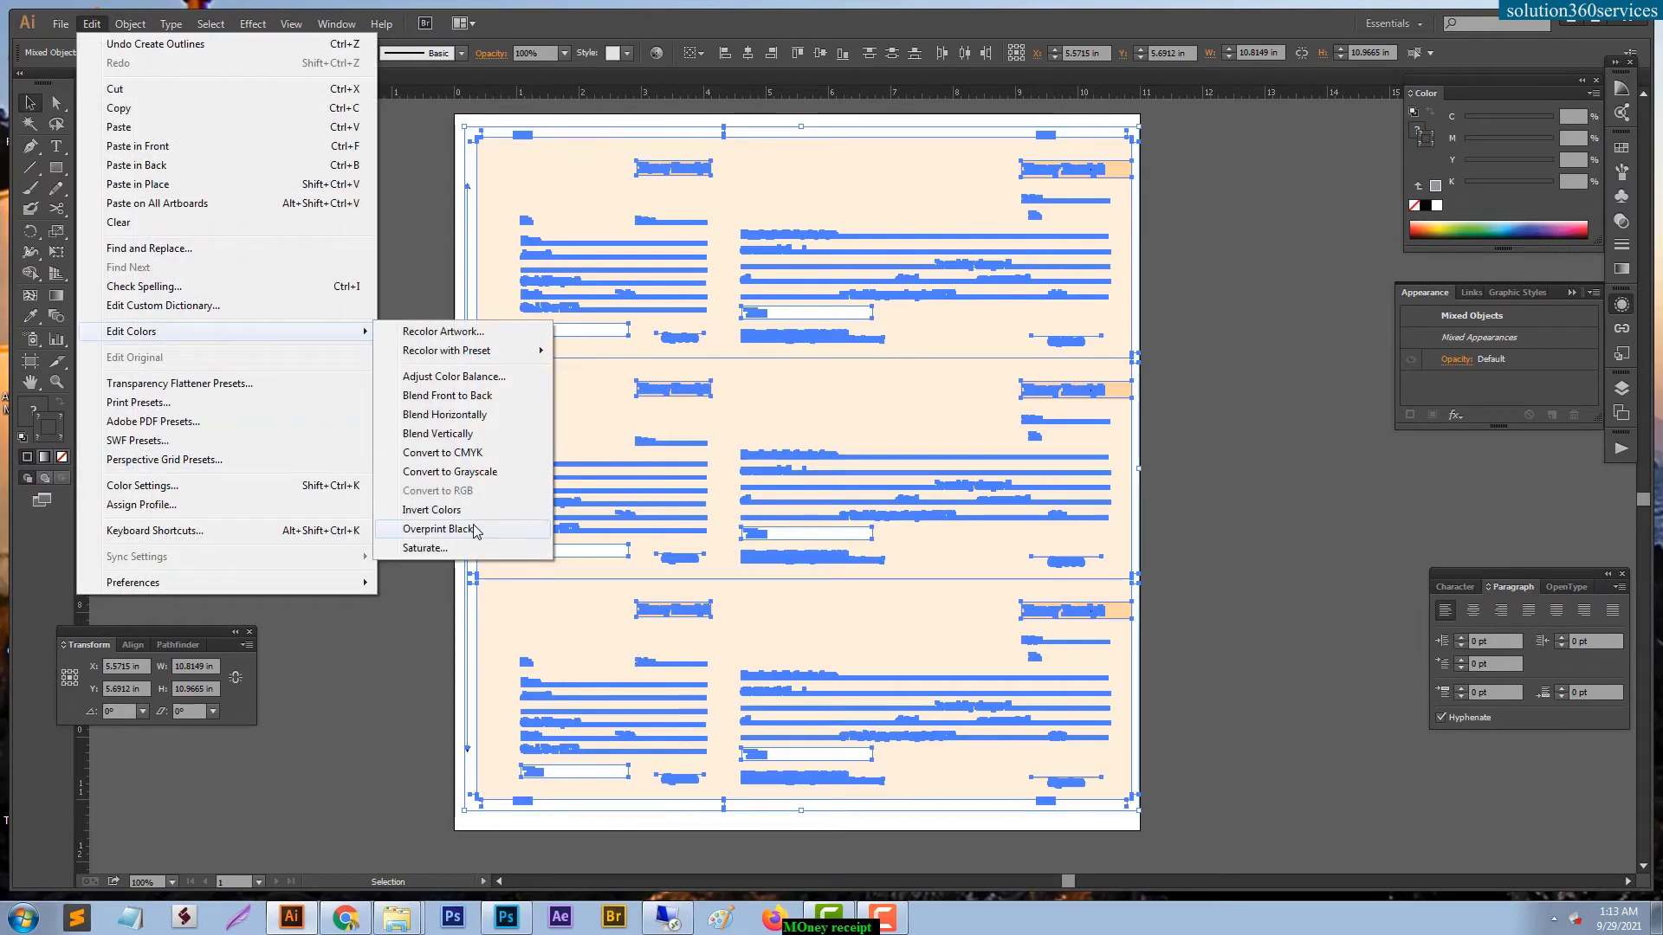
{"action": "left_click", "coordinate": [475, 529]}
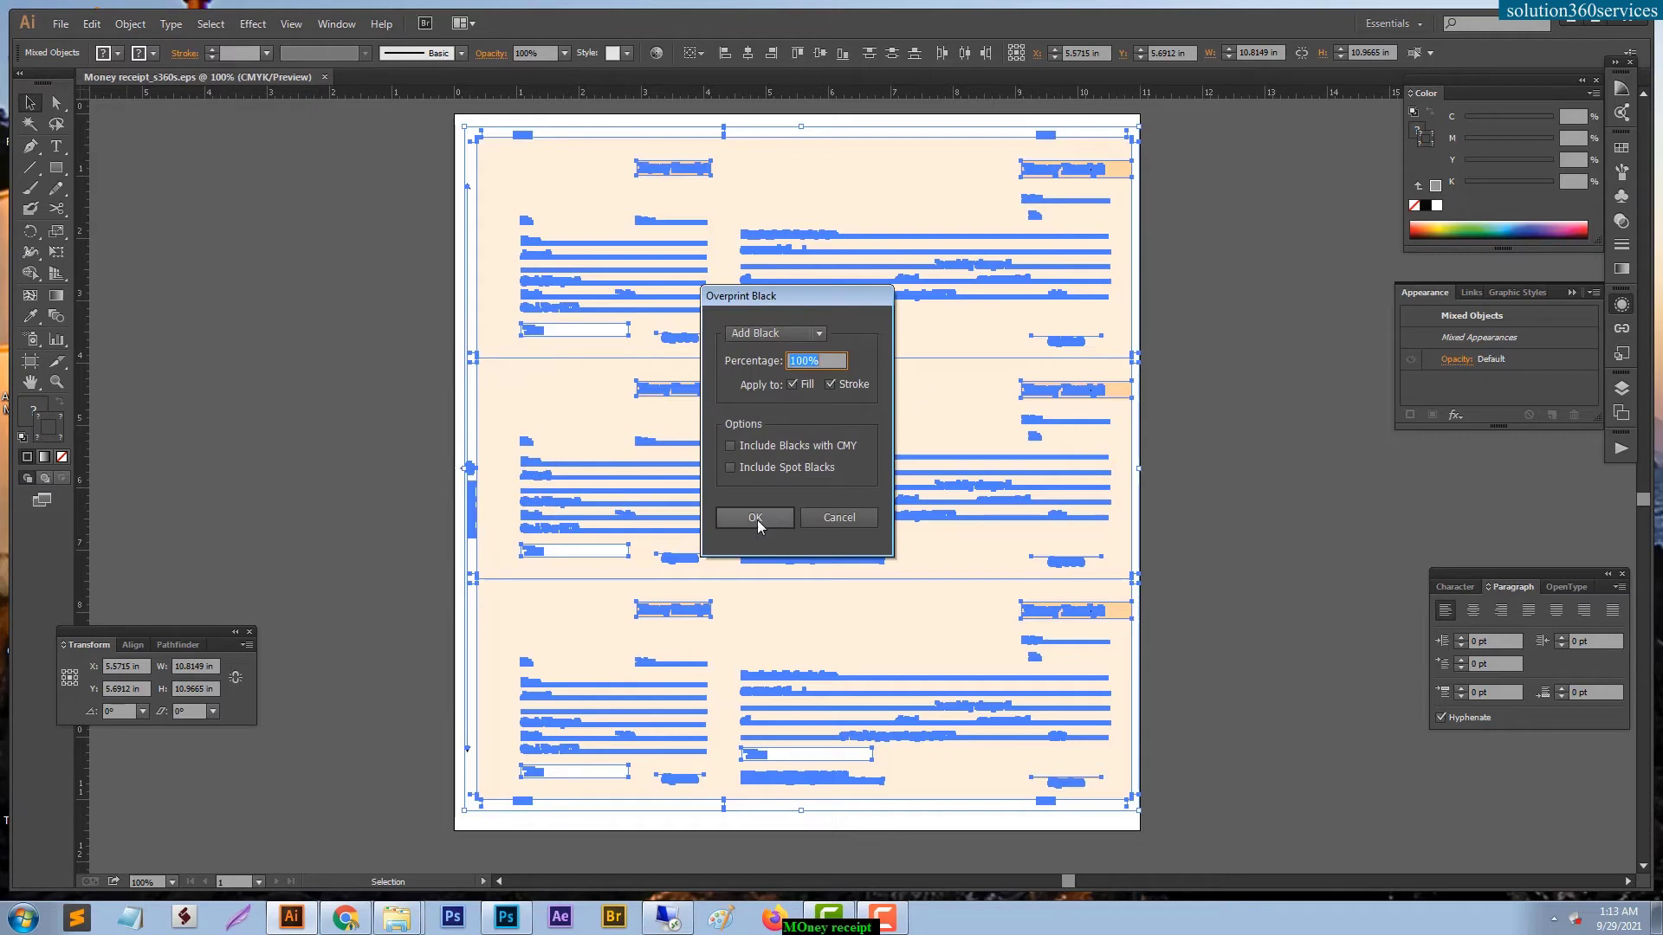
{"action": "left_click", "coordinate": [757, 522]}
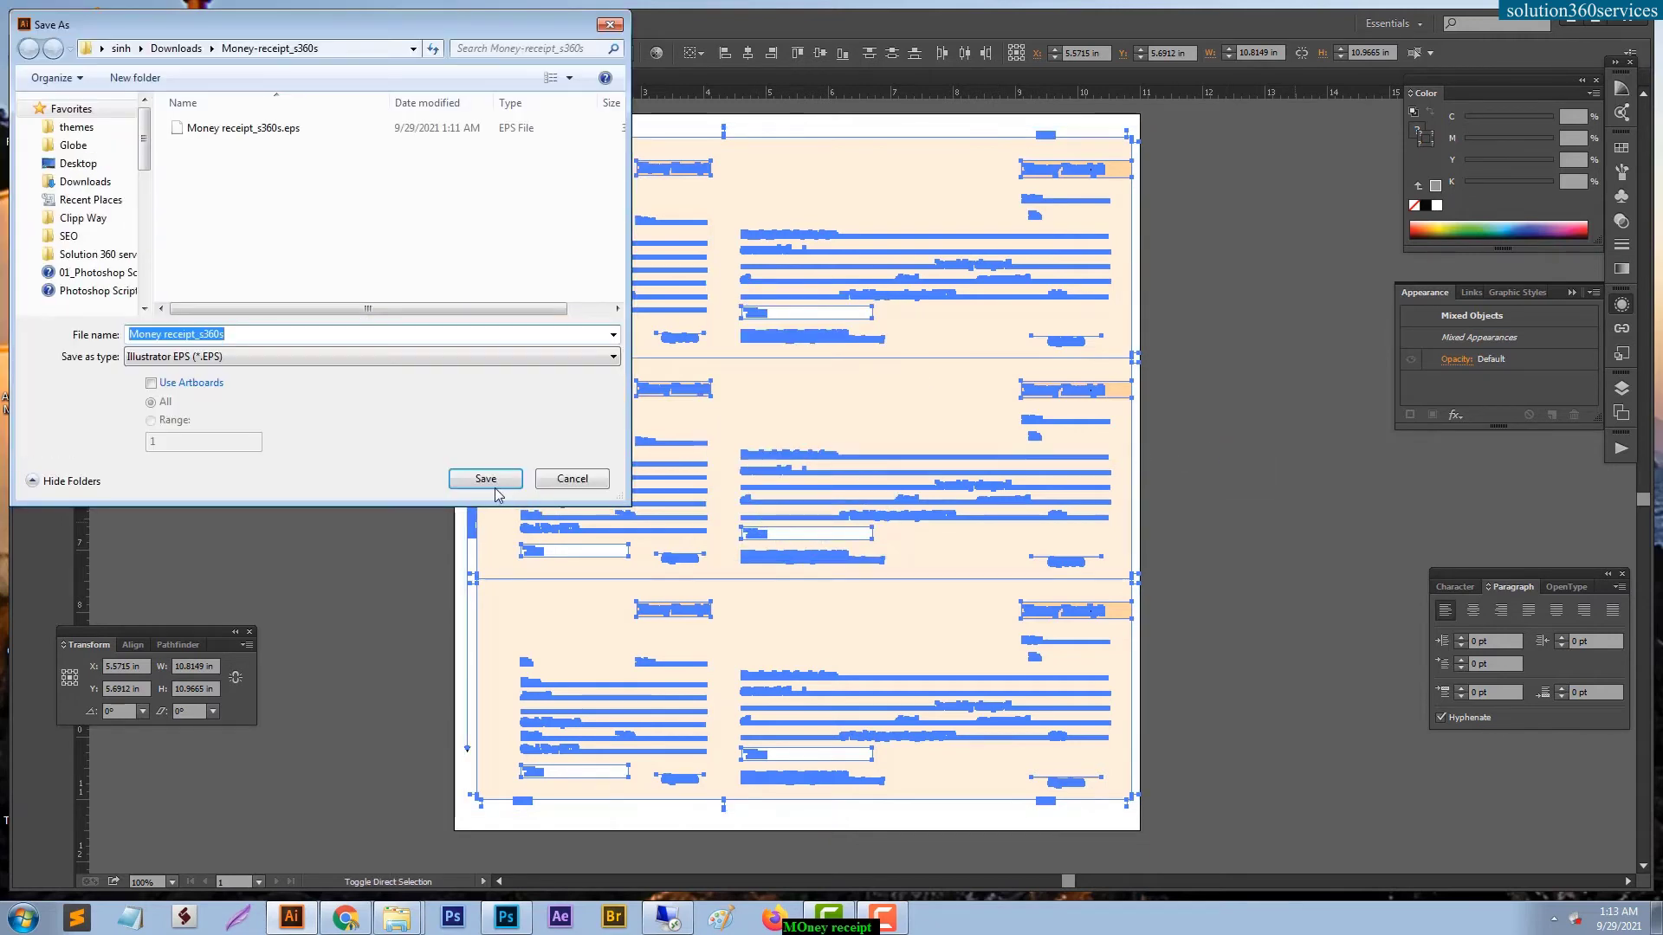
Resave over Money receipt_s360s.eps as an Illustrator CS6 EPS.
{"action": "left_click", "coordinate": [497, 491]}
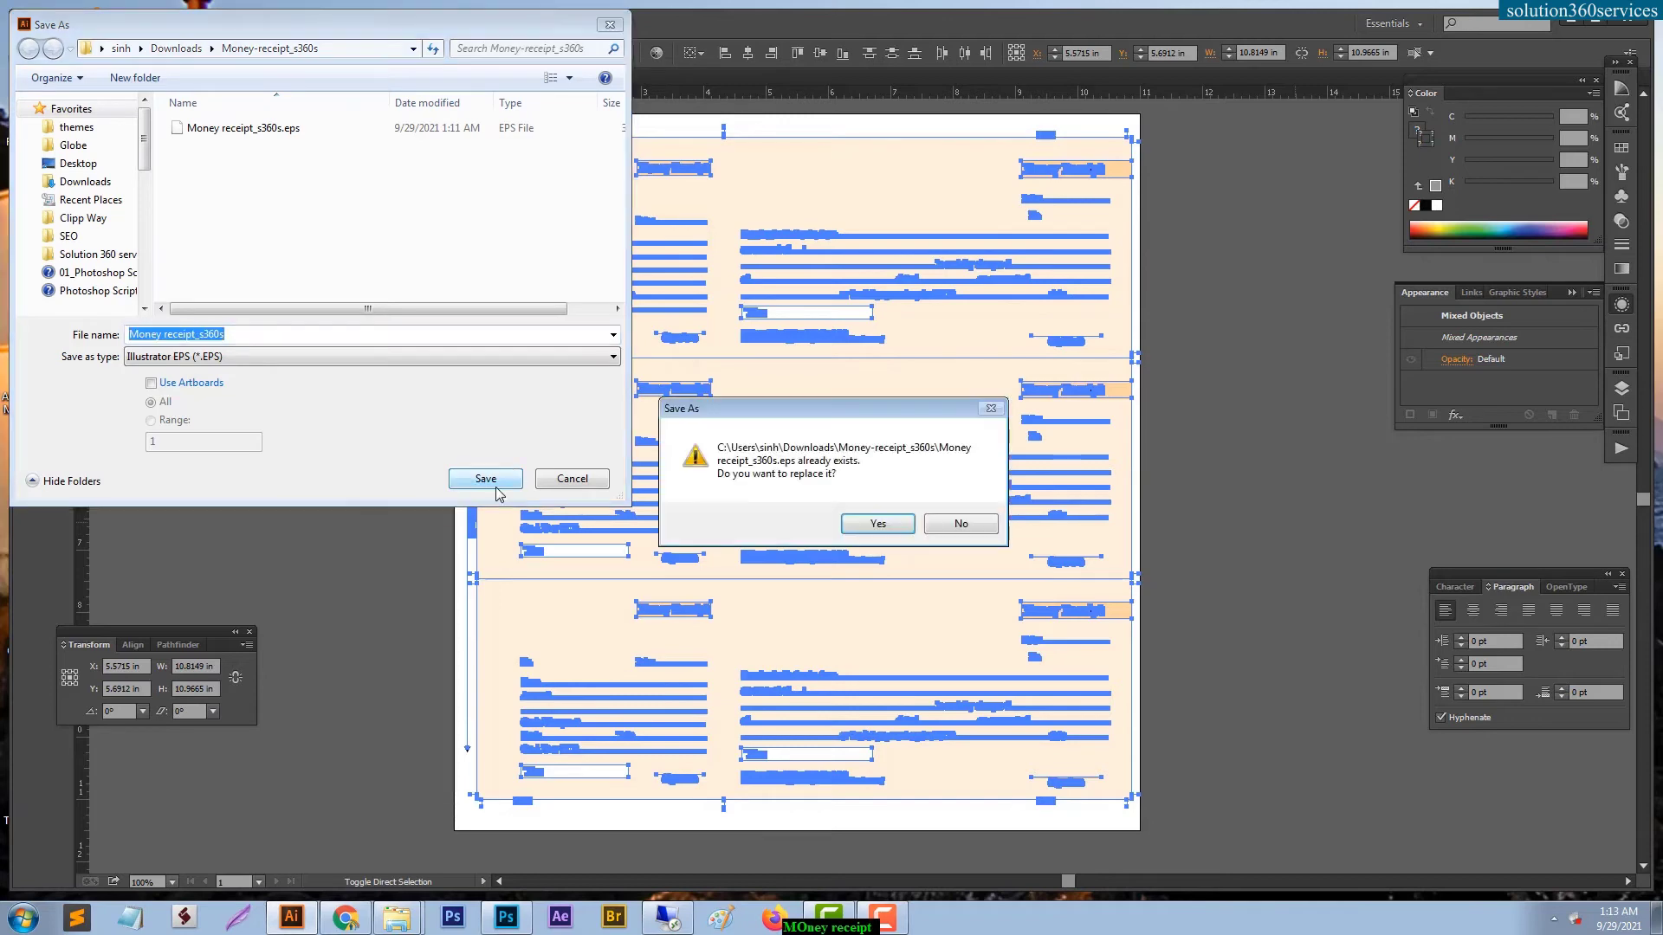
{"action": "left_click", "coordinate": [878, 523]}
{"action": "left_click", "coordinate": [745, 101]}
{"action": "left_click", "coordinate": [736, 162]}
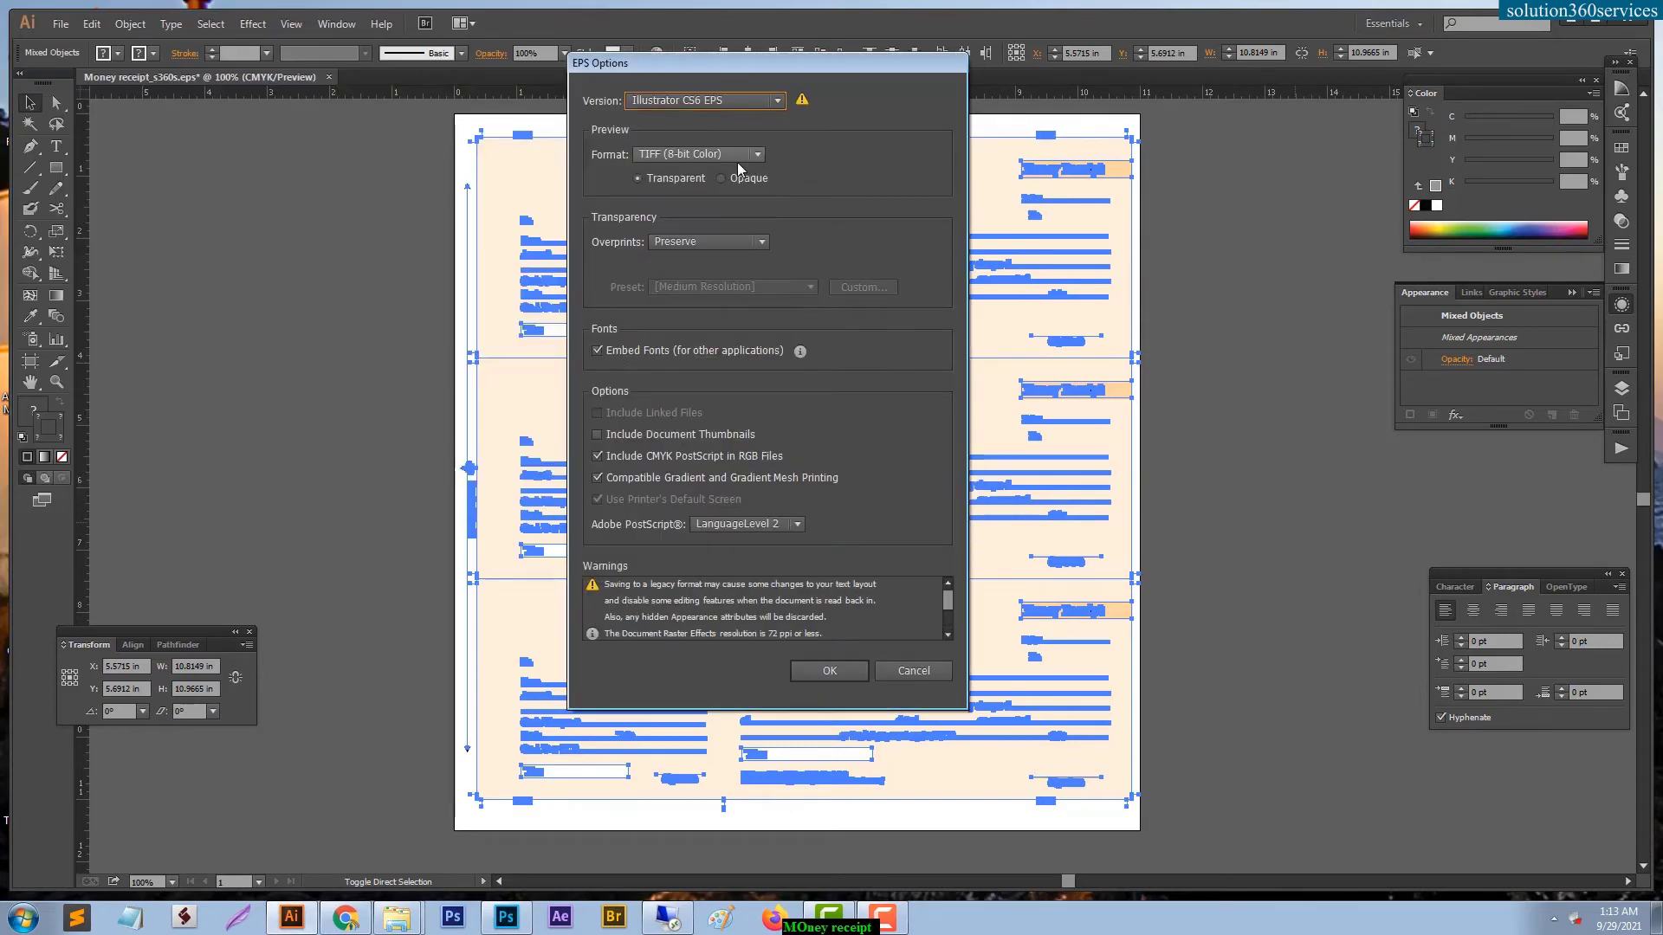
{"action": "left_click", "coordinate": [829, 672]}
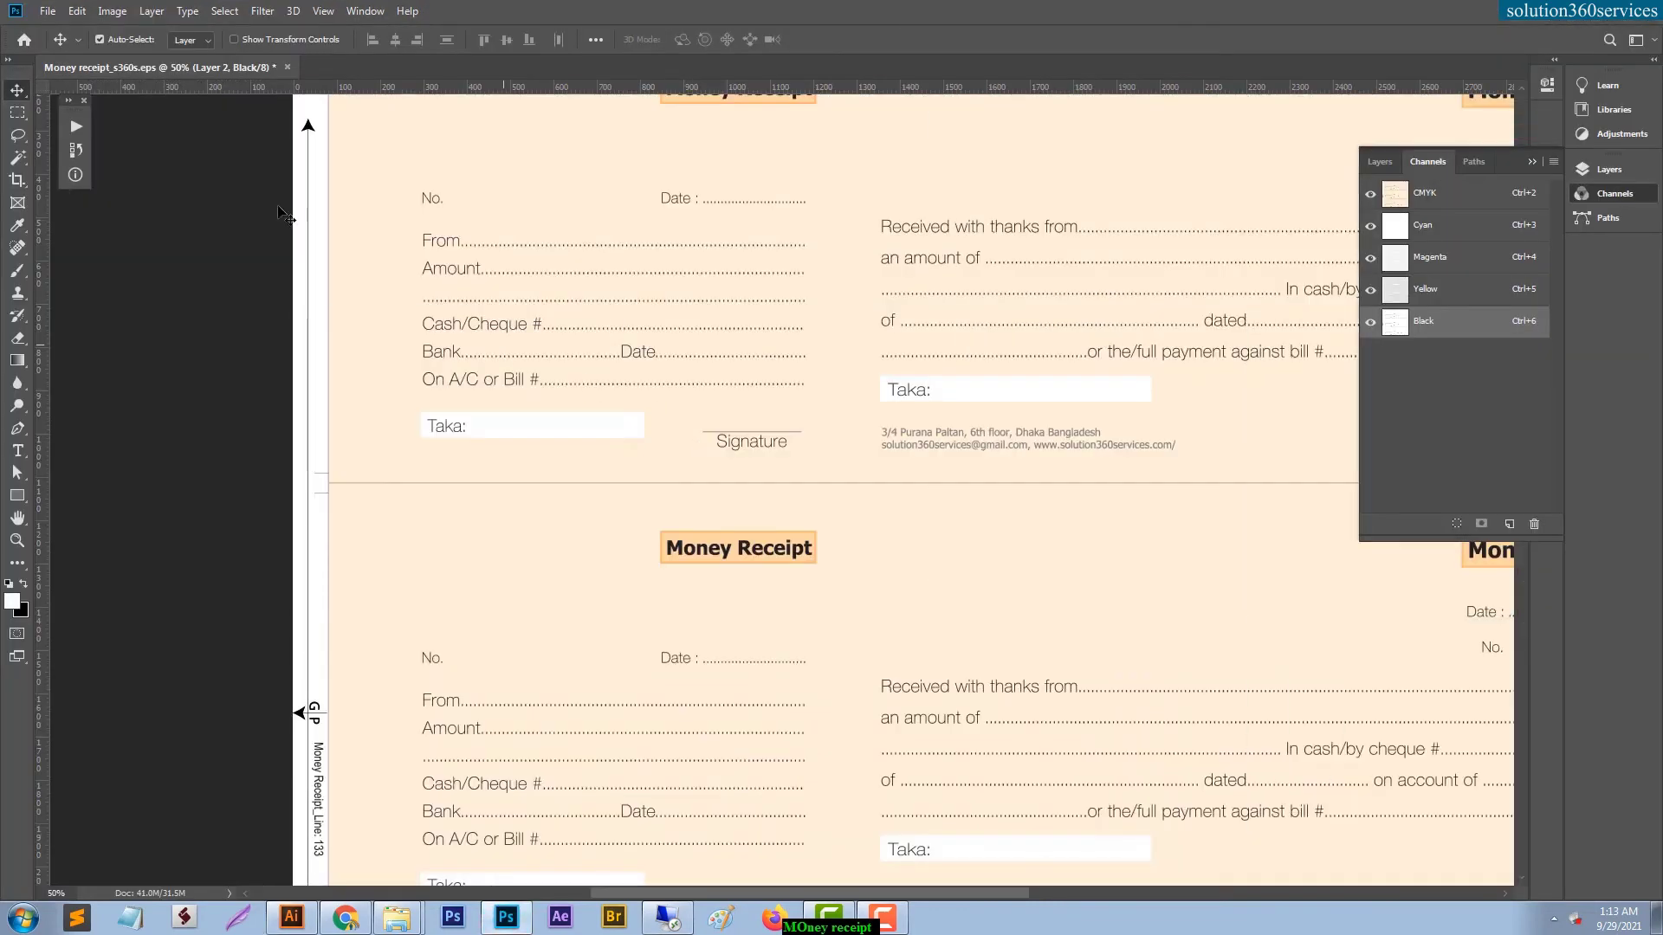
Revert Photoshop to the resaved EPS and view its Cyan, Magenta, Yellow and Black channels.
{"action": "left_click", "coordinate": [53, 14]}
{"action": "left_click", "coordinate": [93, 222]}
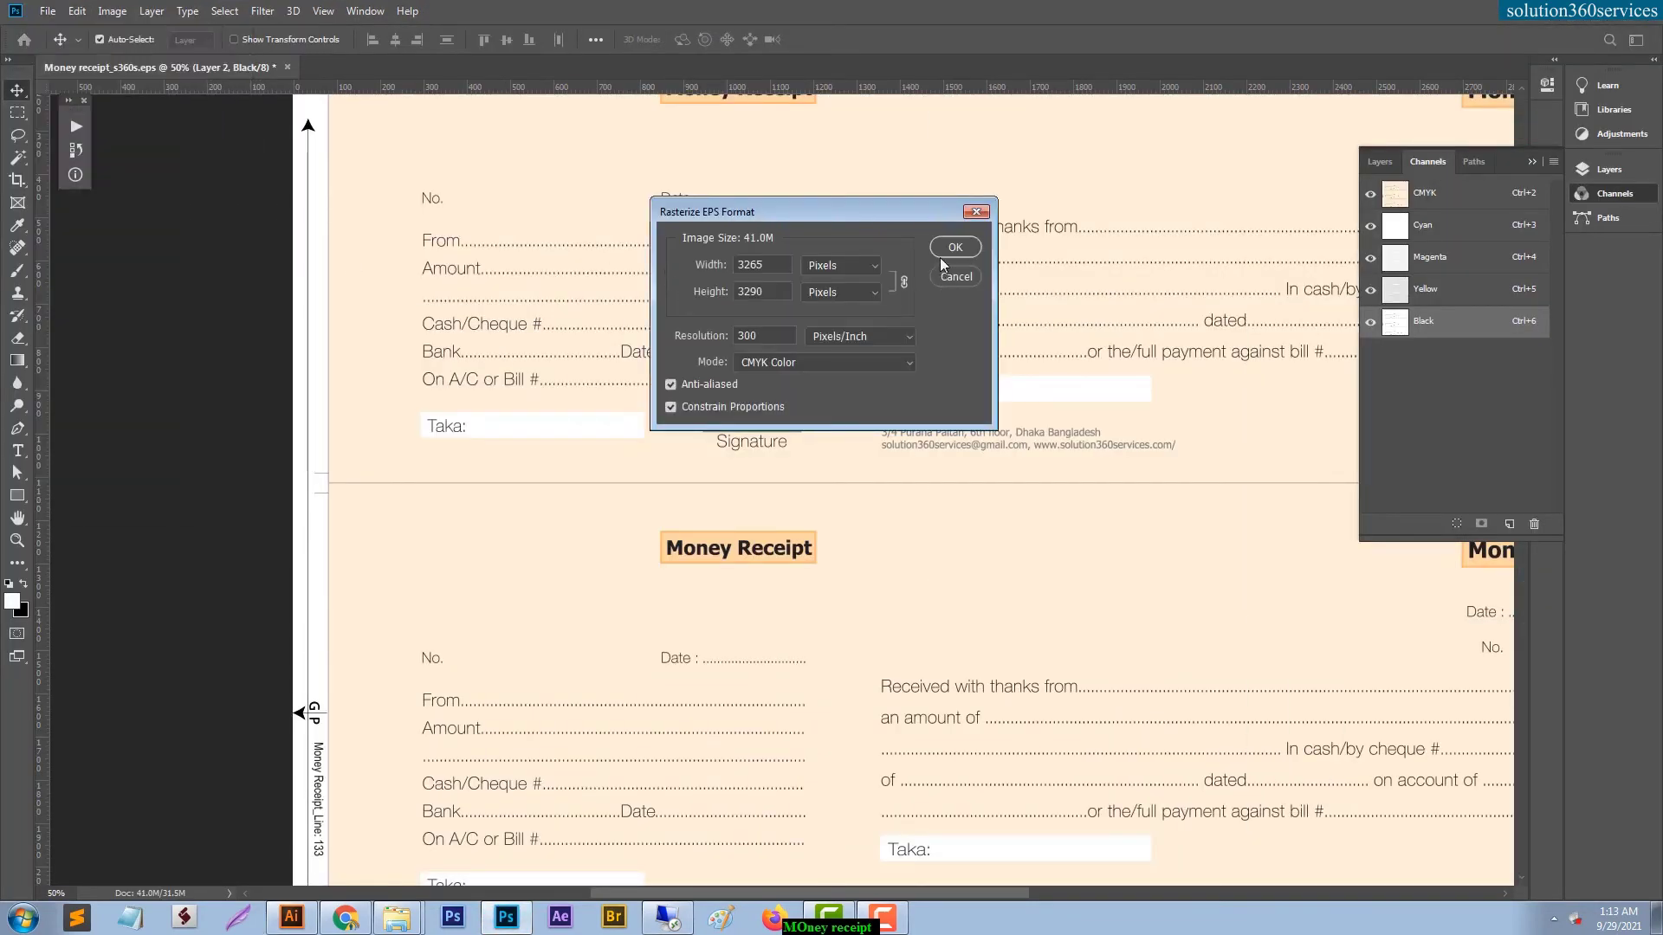
{"action": "left_click", "coordinate": [953, 249]}
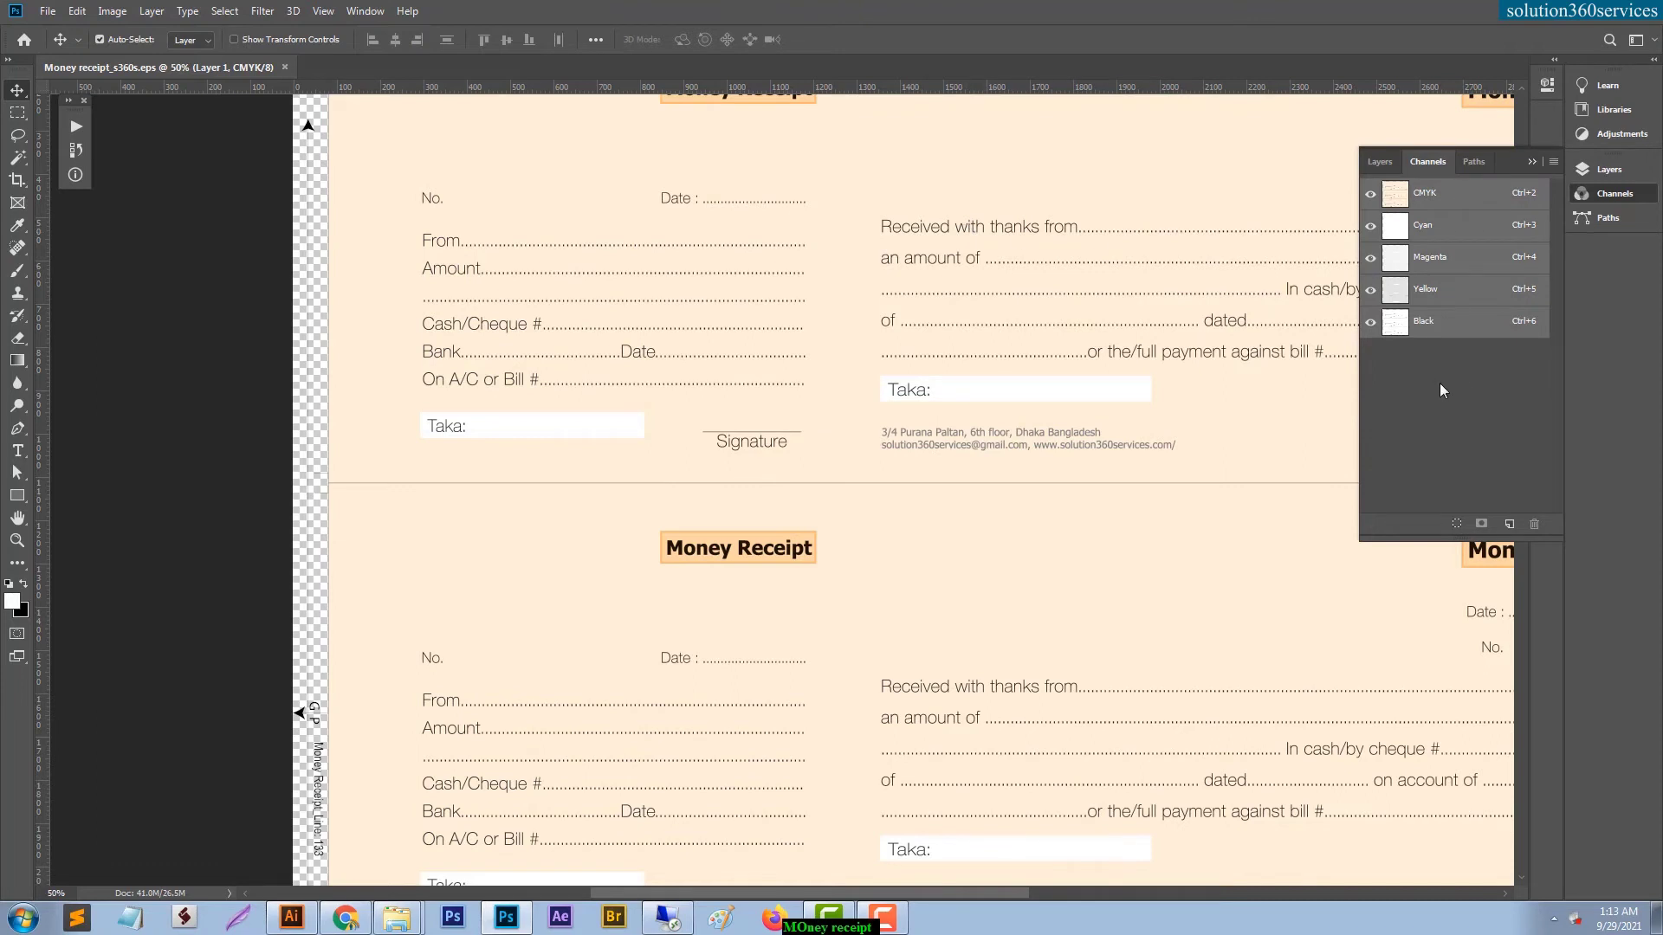
{"action": "left_click", "coordinate": [1458, 239]}
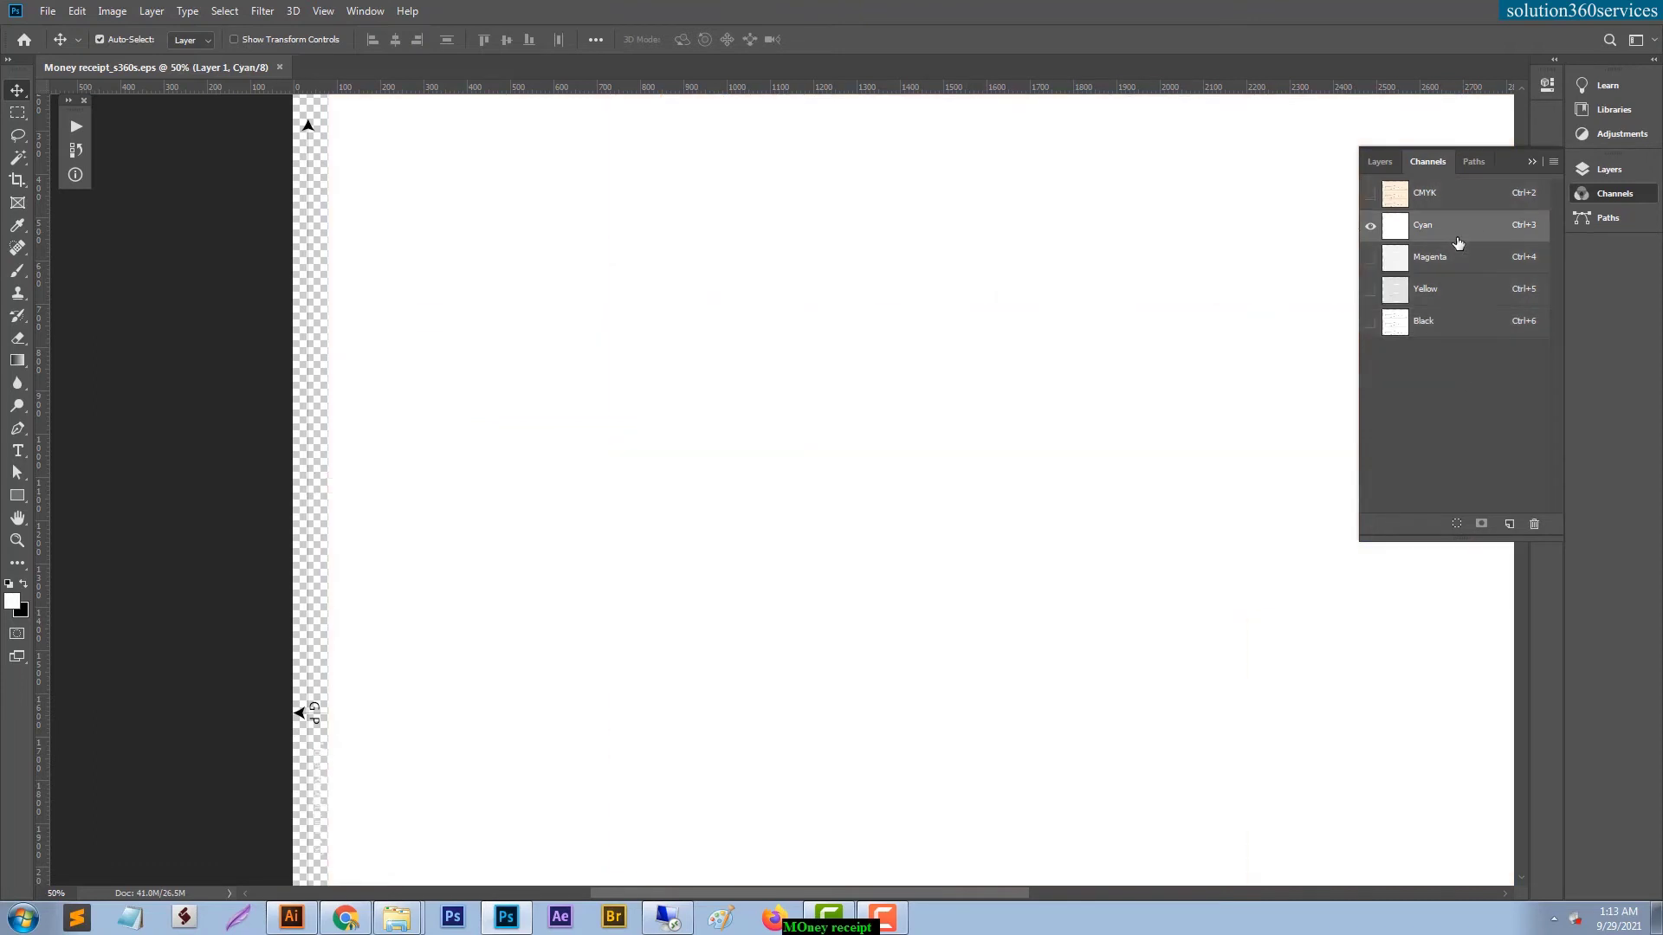
{"action": "left_click", "coordinate": [1440, 272]}
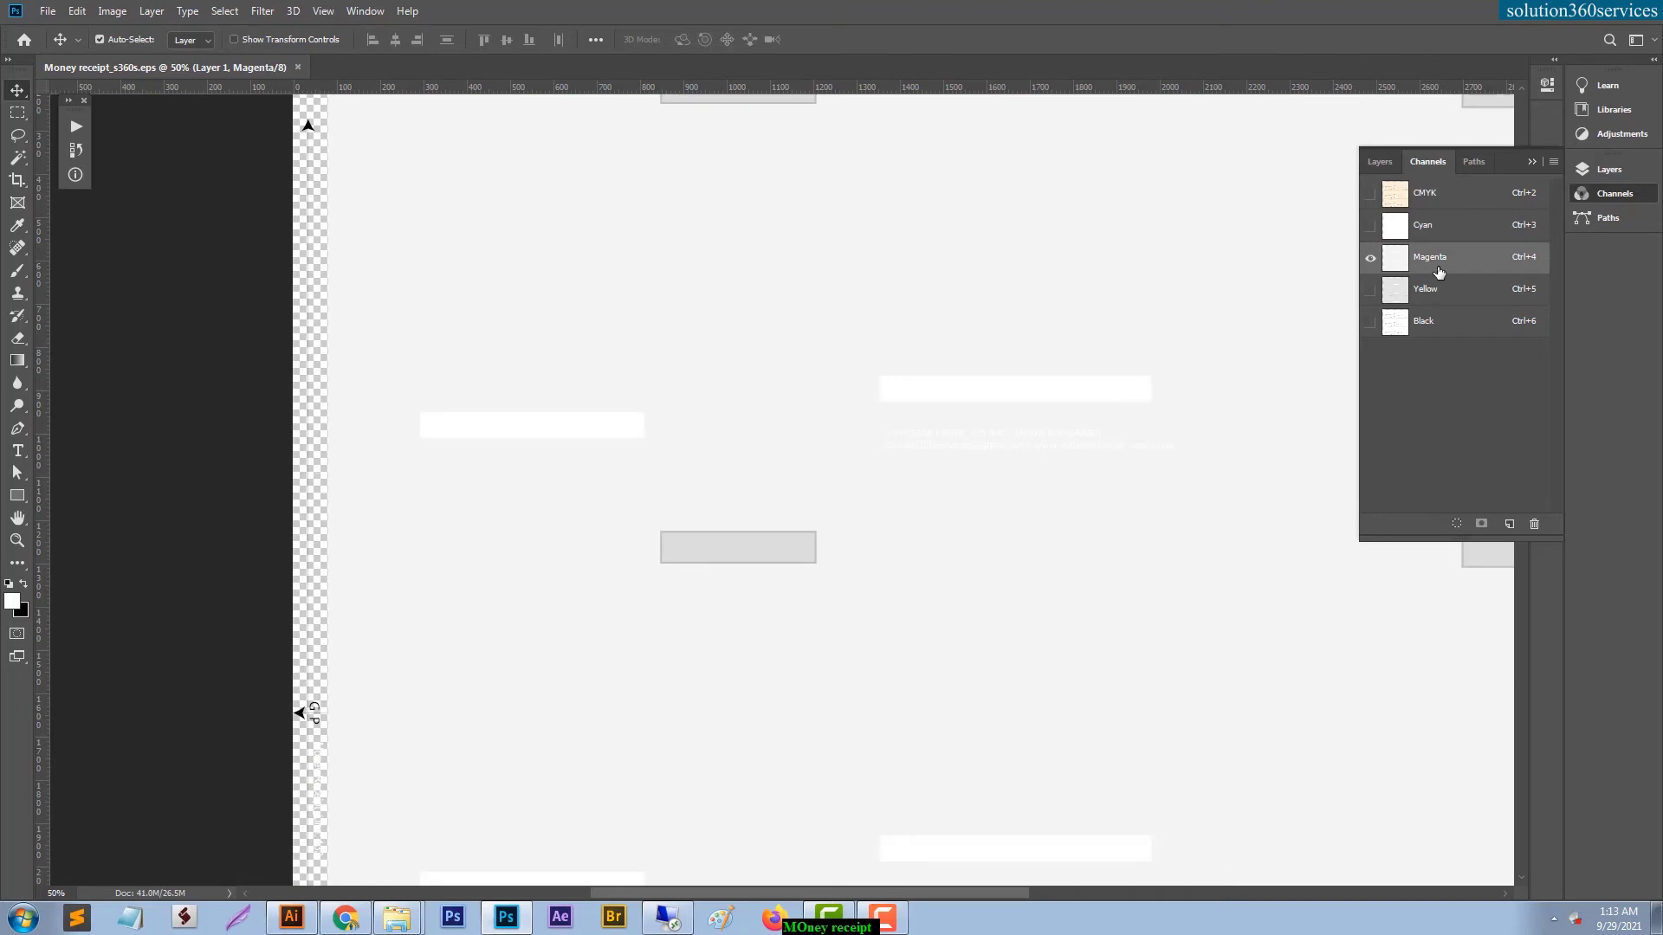
{"action": "left_click", "coordinate": [1431, 294]}
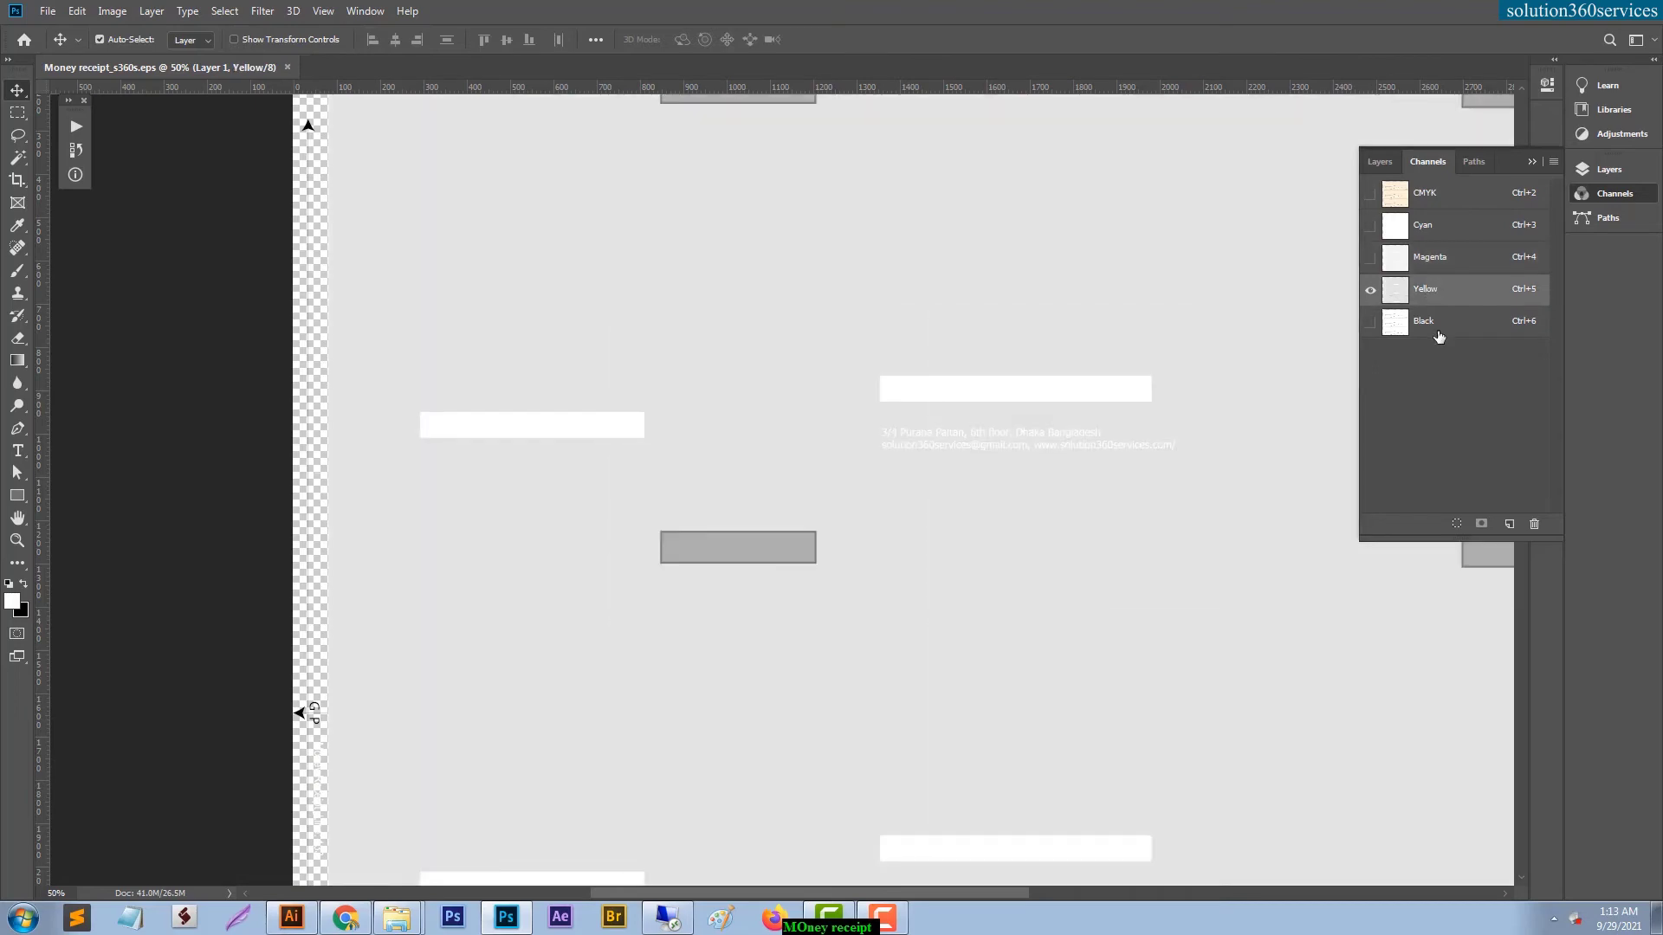
{"action": "left_click", "coordinate": [1438, 336]}
Close the receipt document without saving and return to Illustrator.
{"action": "key", "text": "ctrl+w"}
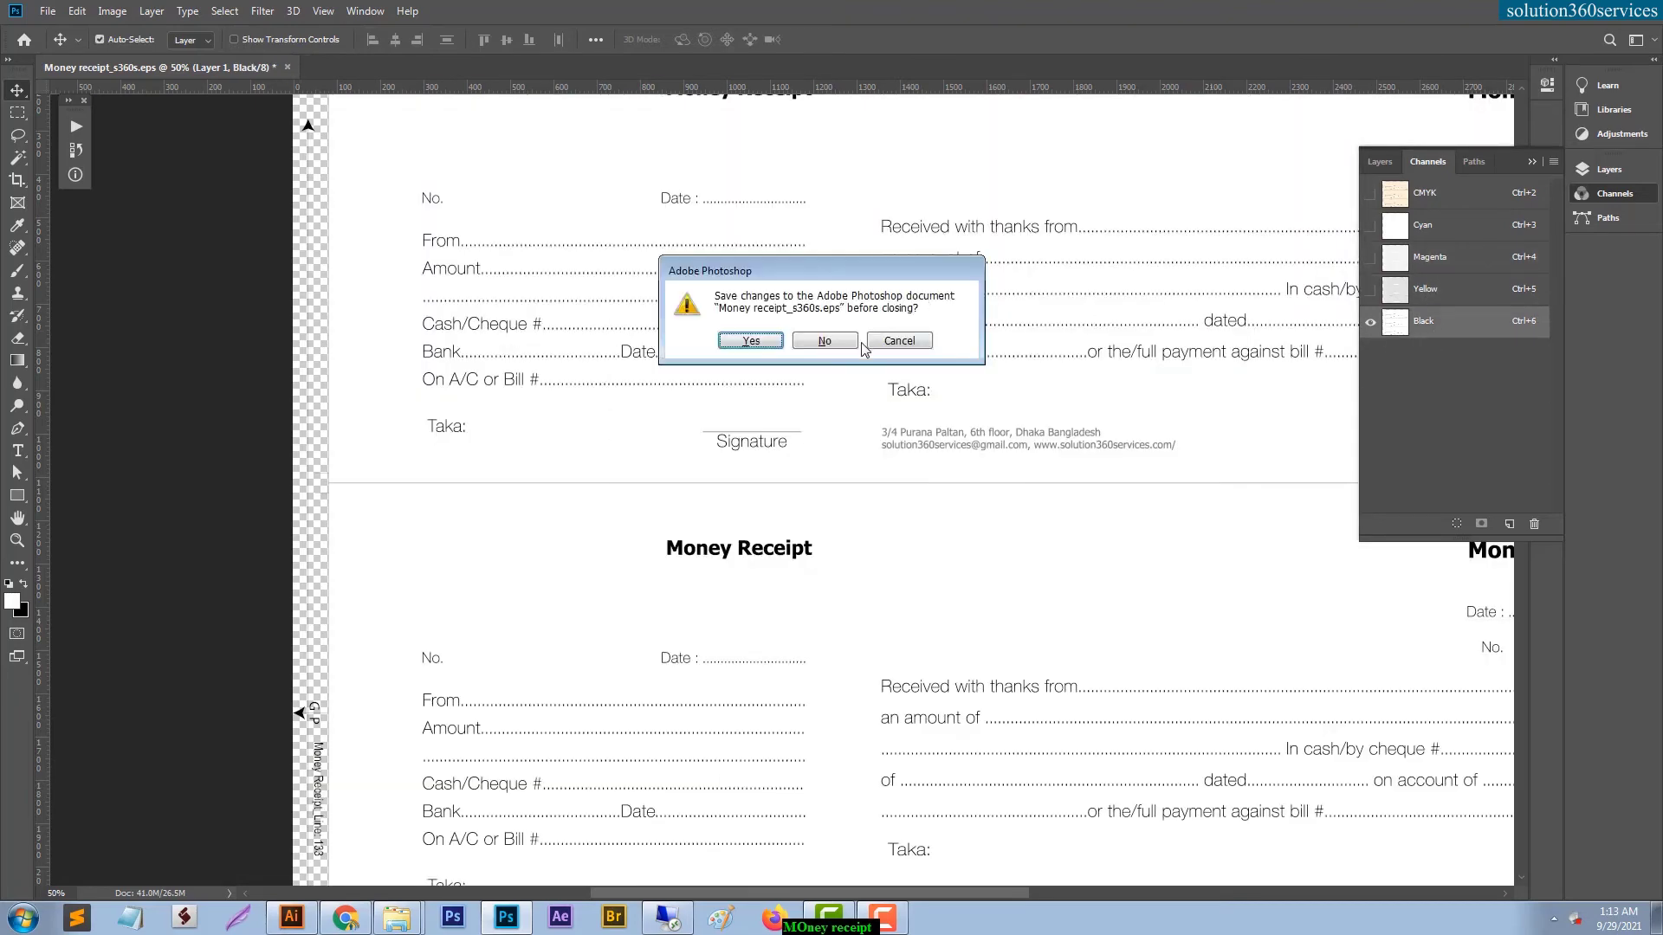
{"action": "left_click", "coordinate": [837, 345]}
{"action": "key", "text": "alt+Tab"}
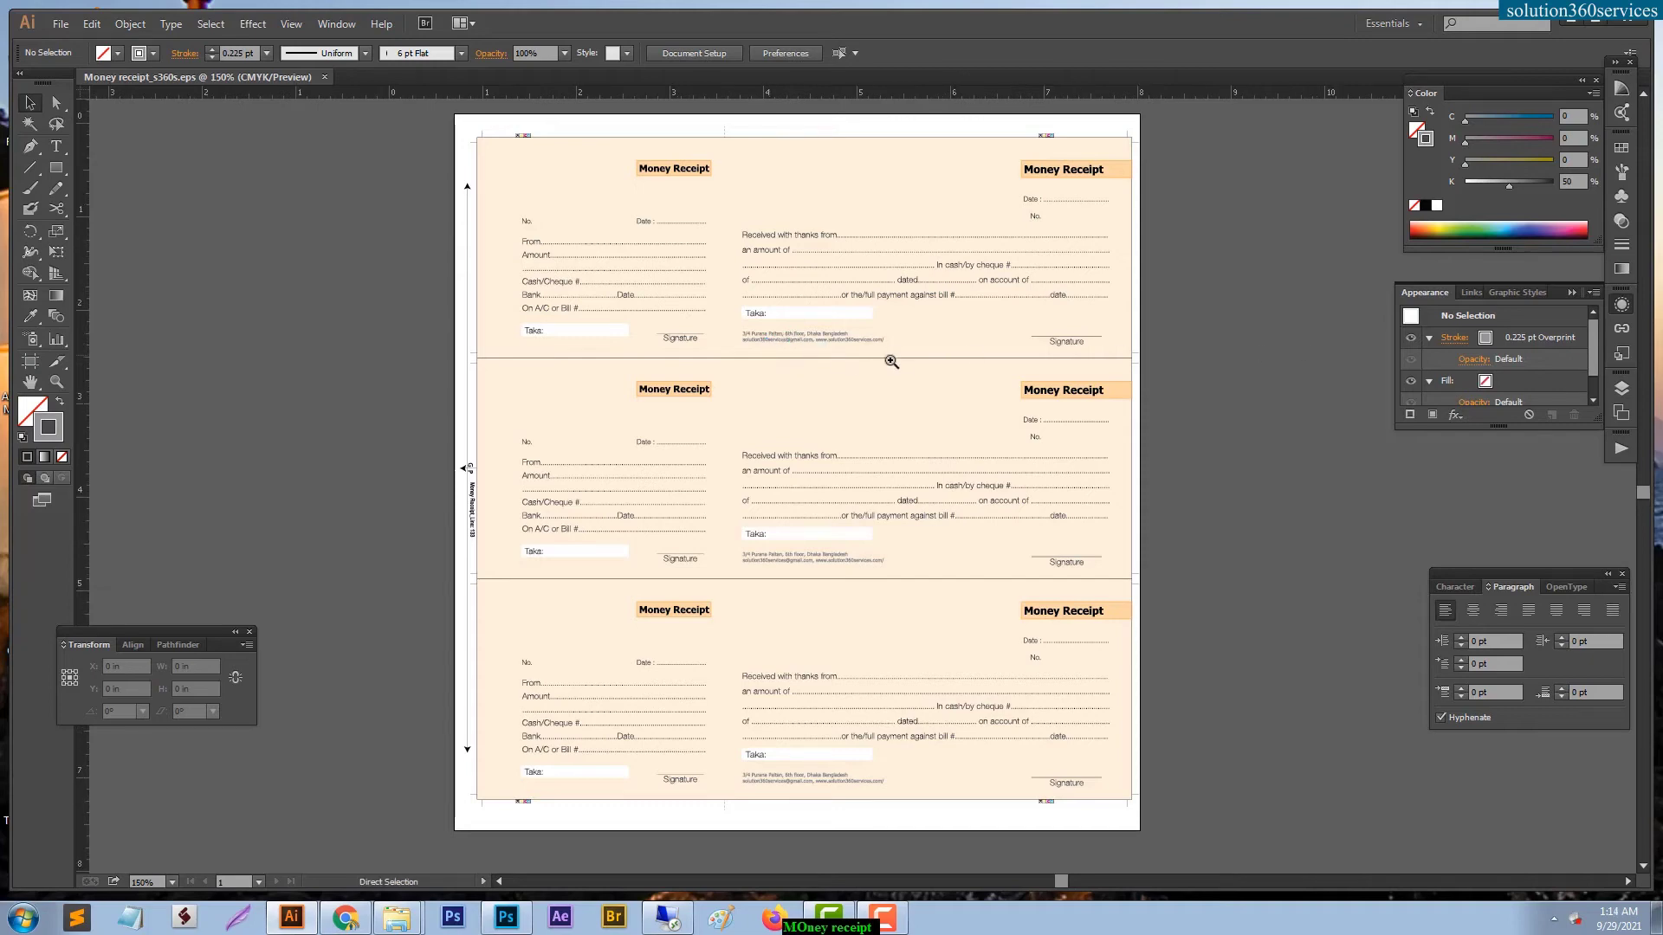
Zoom in and direct-select the address text path on the top receipt.
{"action": "key", "text": "ctrl+plus"}
{"action": "key", "text": "ctrl+plus"}
{"action": "key", "text": "ctrl+plus"}
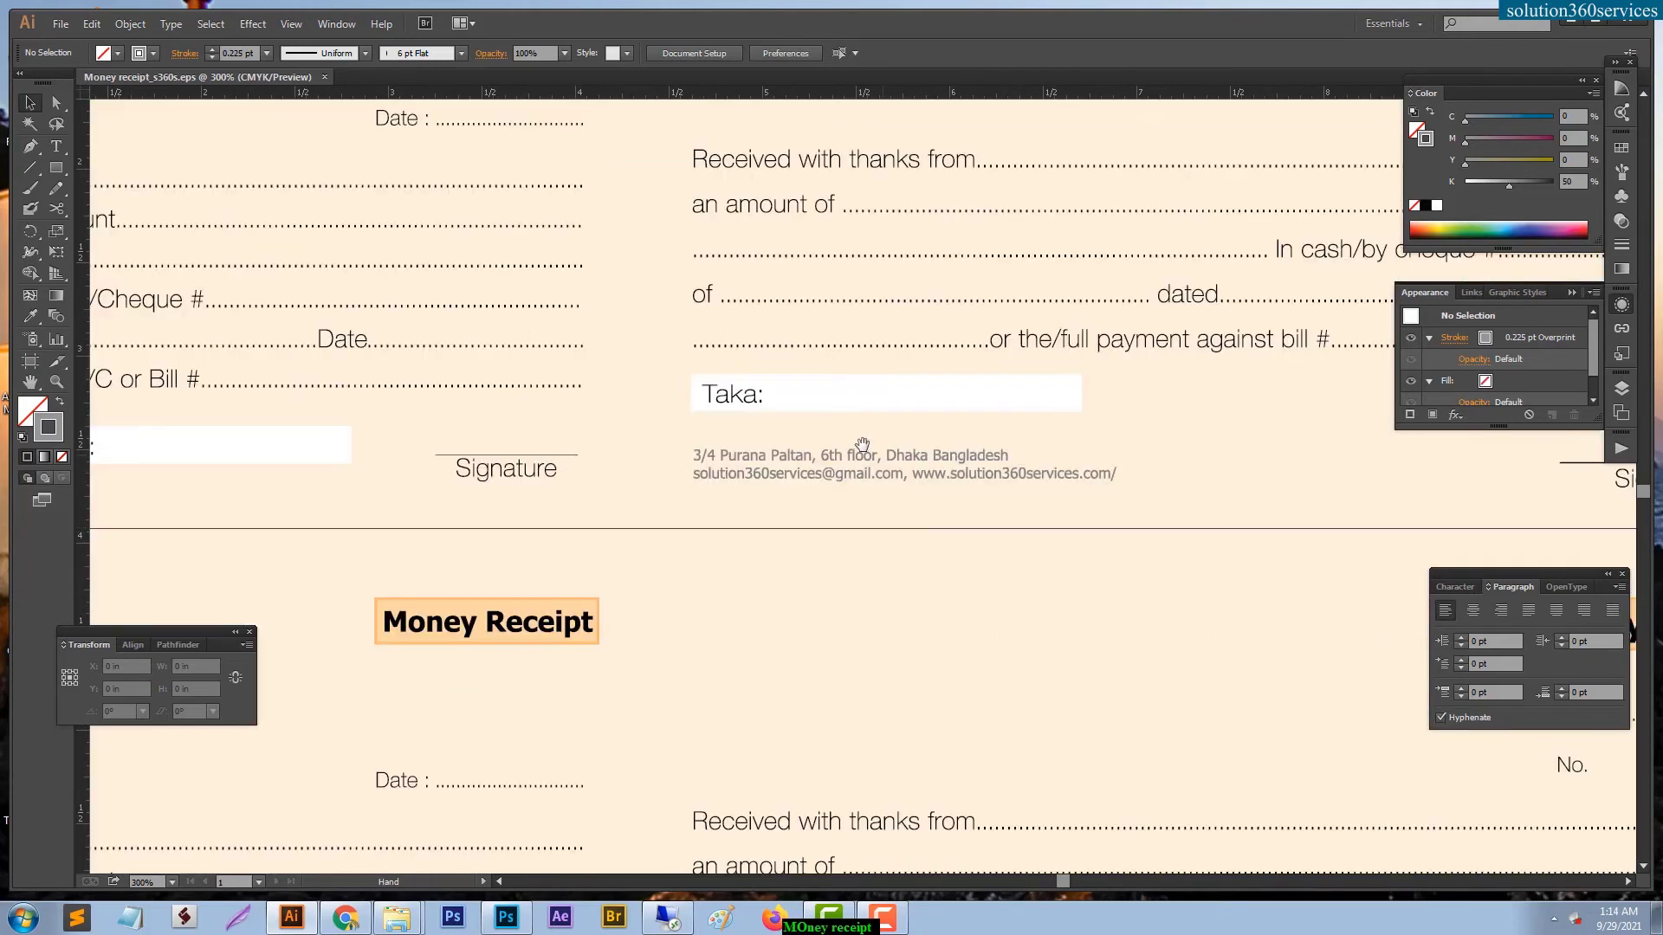
{"action": "left_click", "coordinate": [892, 498]}
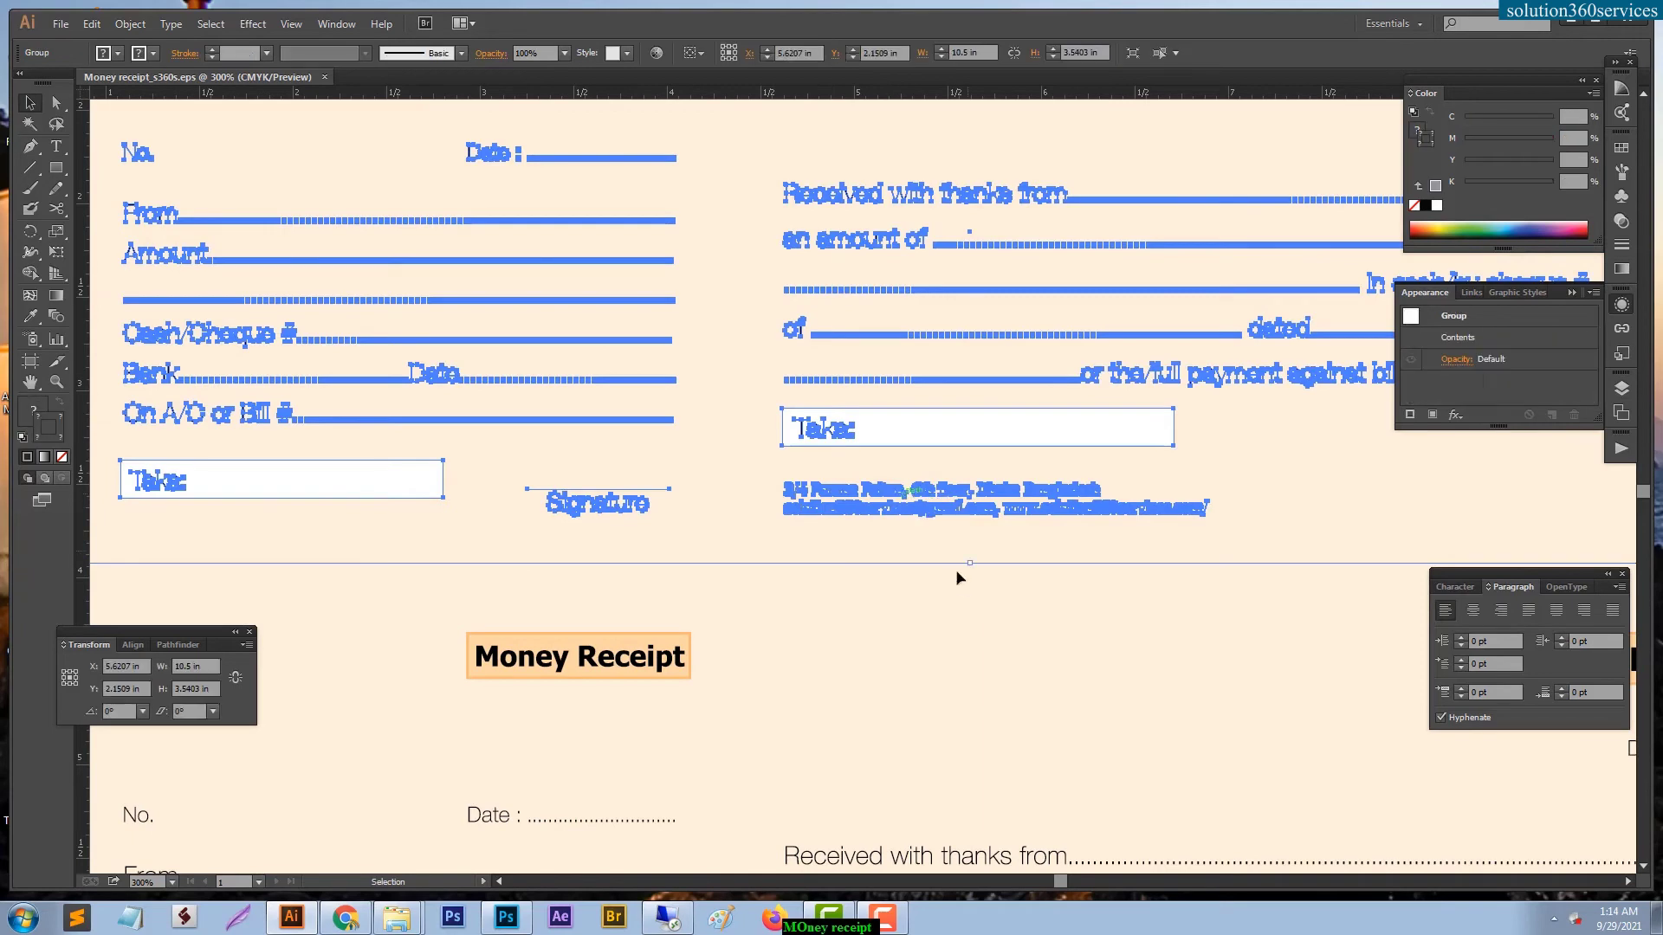
{"action": "left_click", "coordinate": [932, 572]}
{"action": "key", "text": "a"}
{"action": "left_click", "coordinate": [886, 498]}
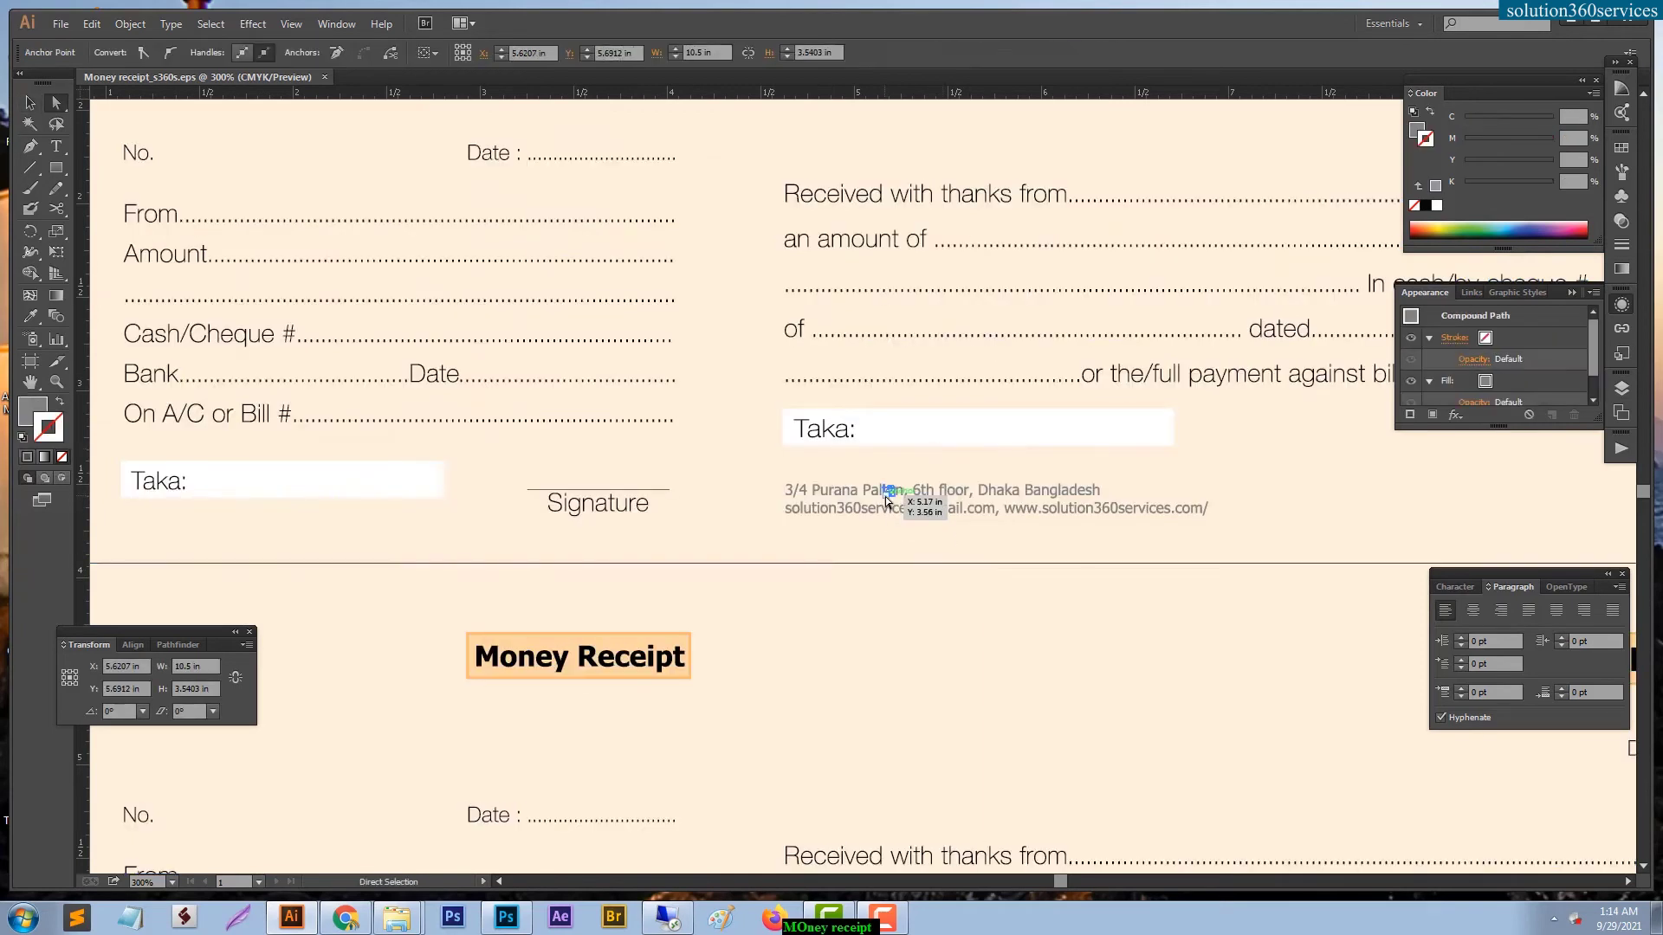
Compare the address text's grey fill with the word Cheque, then bring Photoshop forward.
{"action": "left_click", "coordinate": [1460, 232], "text": "shift"}
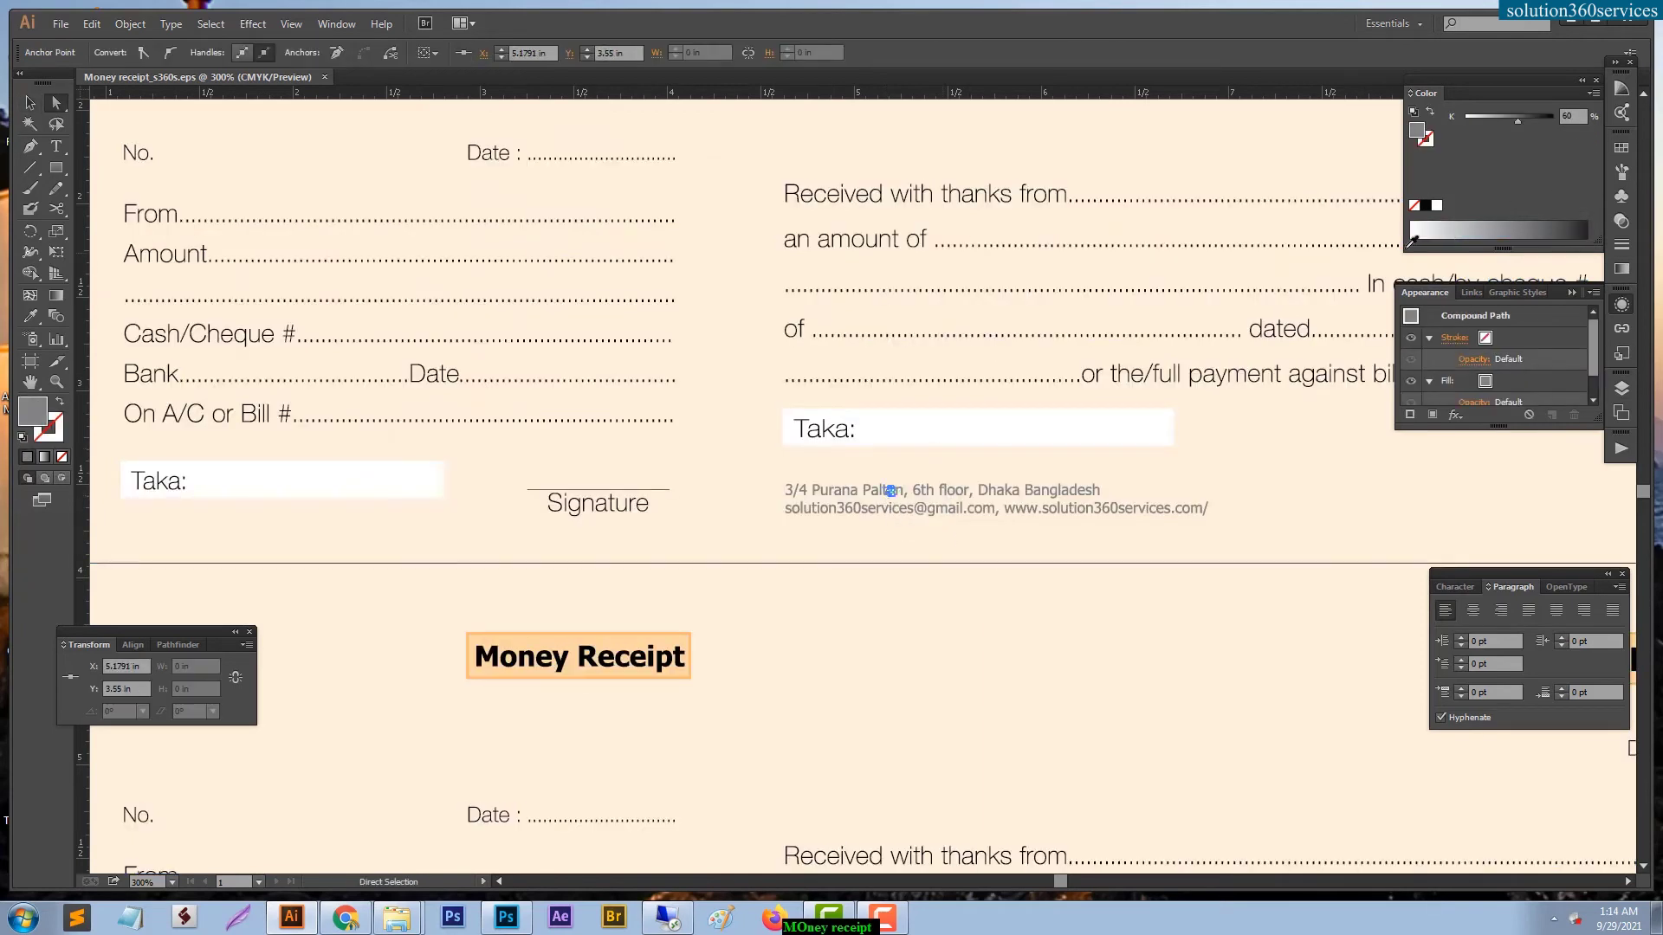
{"action": "left_click", "coordinate": [229, 337]}
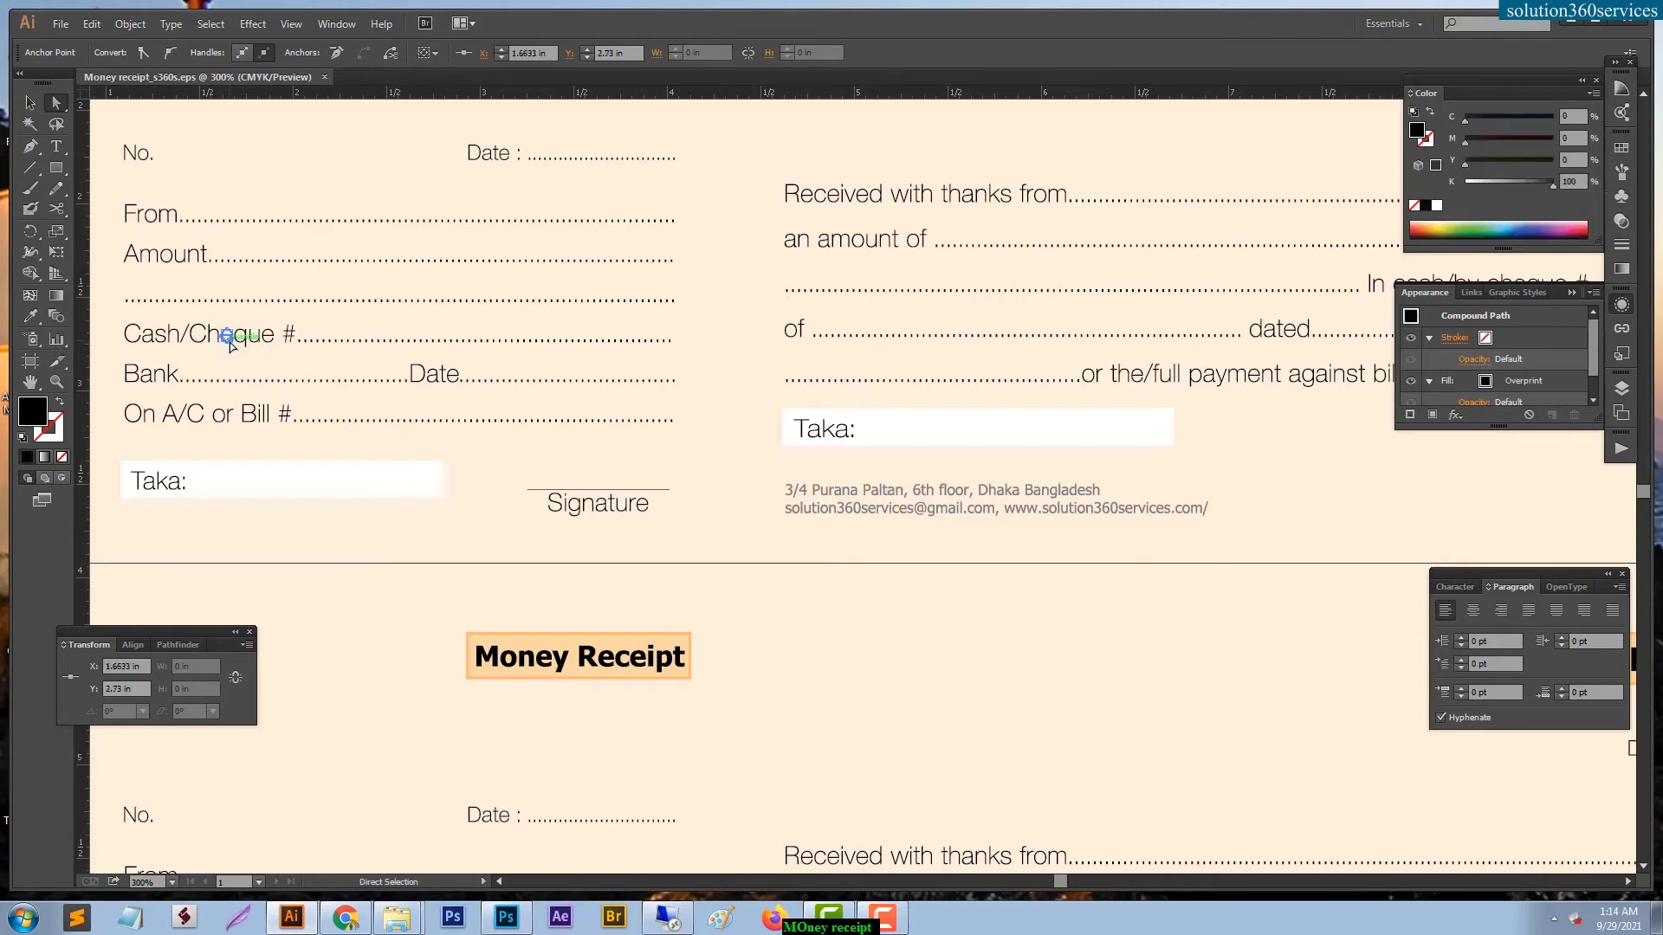
{"action": "left_click", "coordinate": [1572, 23]}
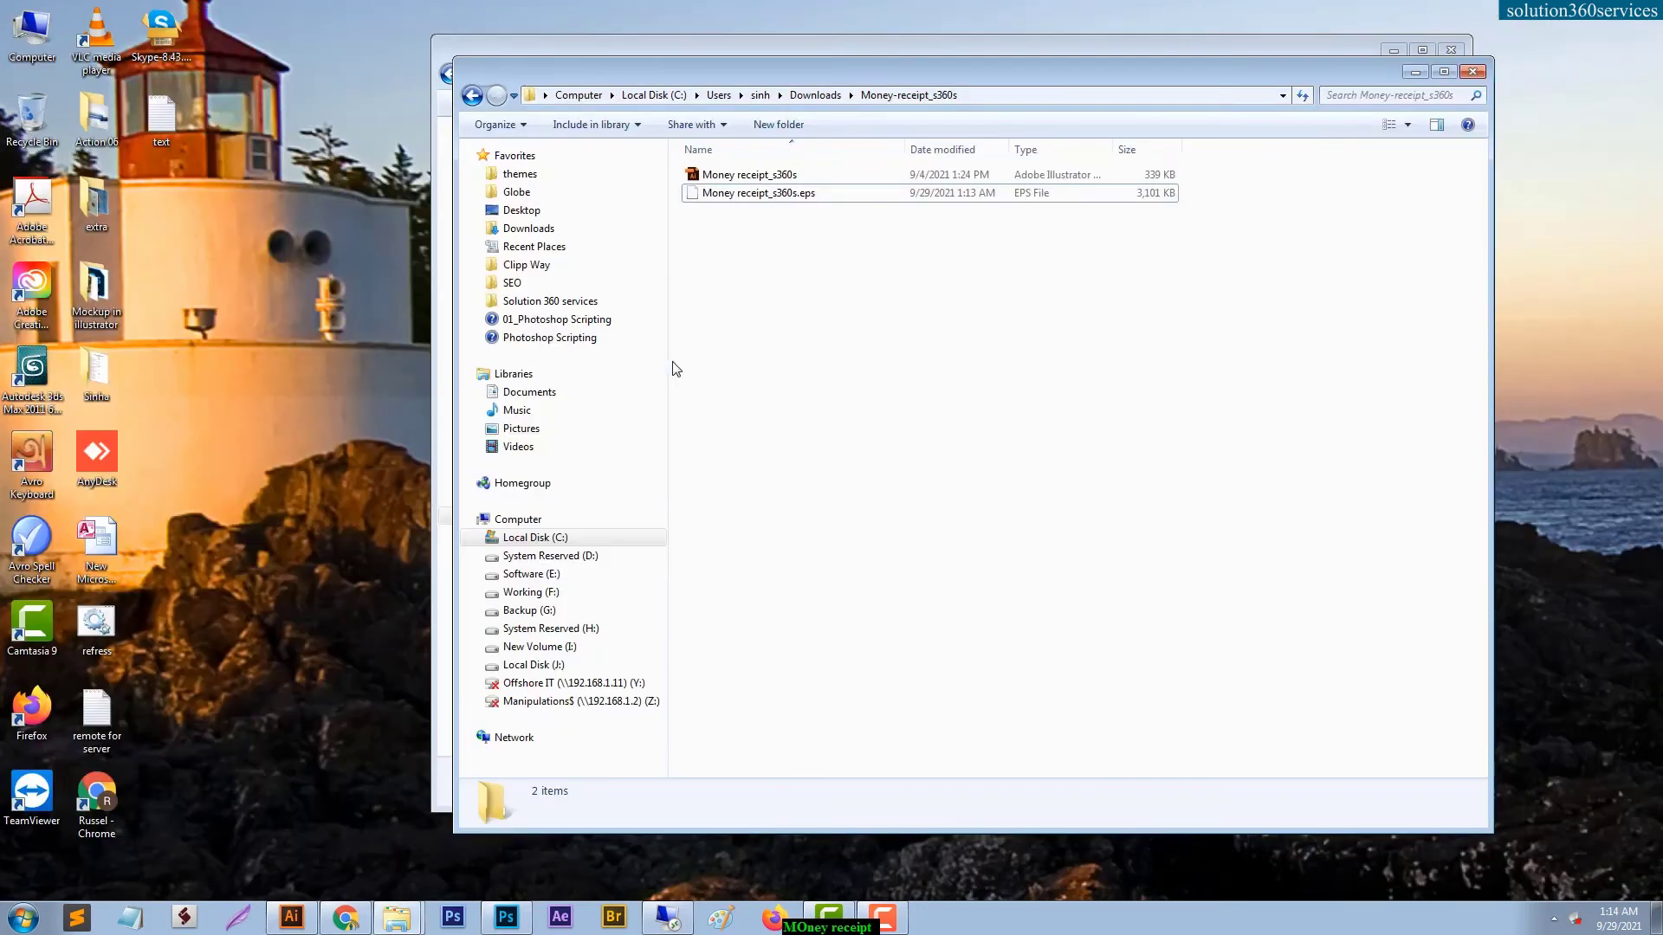
{"action": "left_click", "coordinate": [507, 917]}
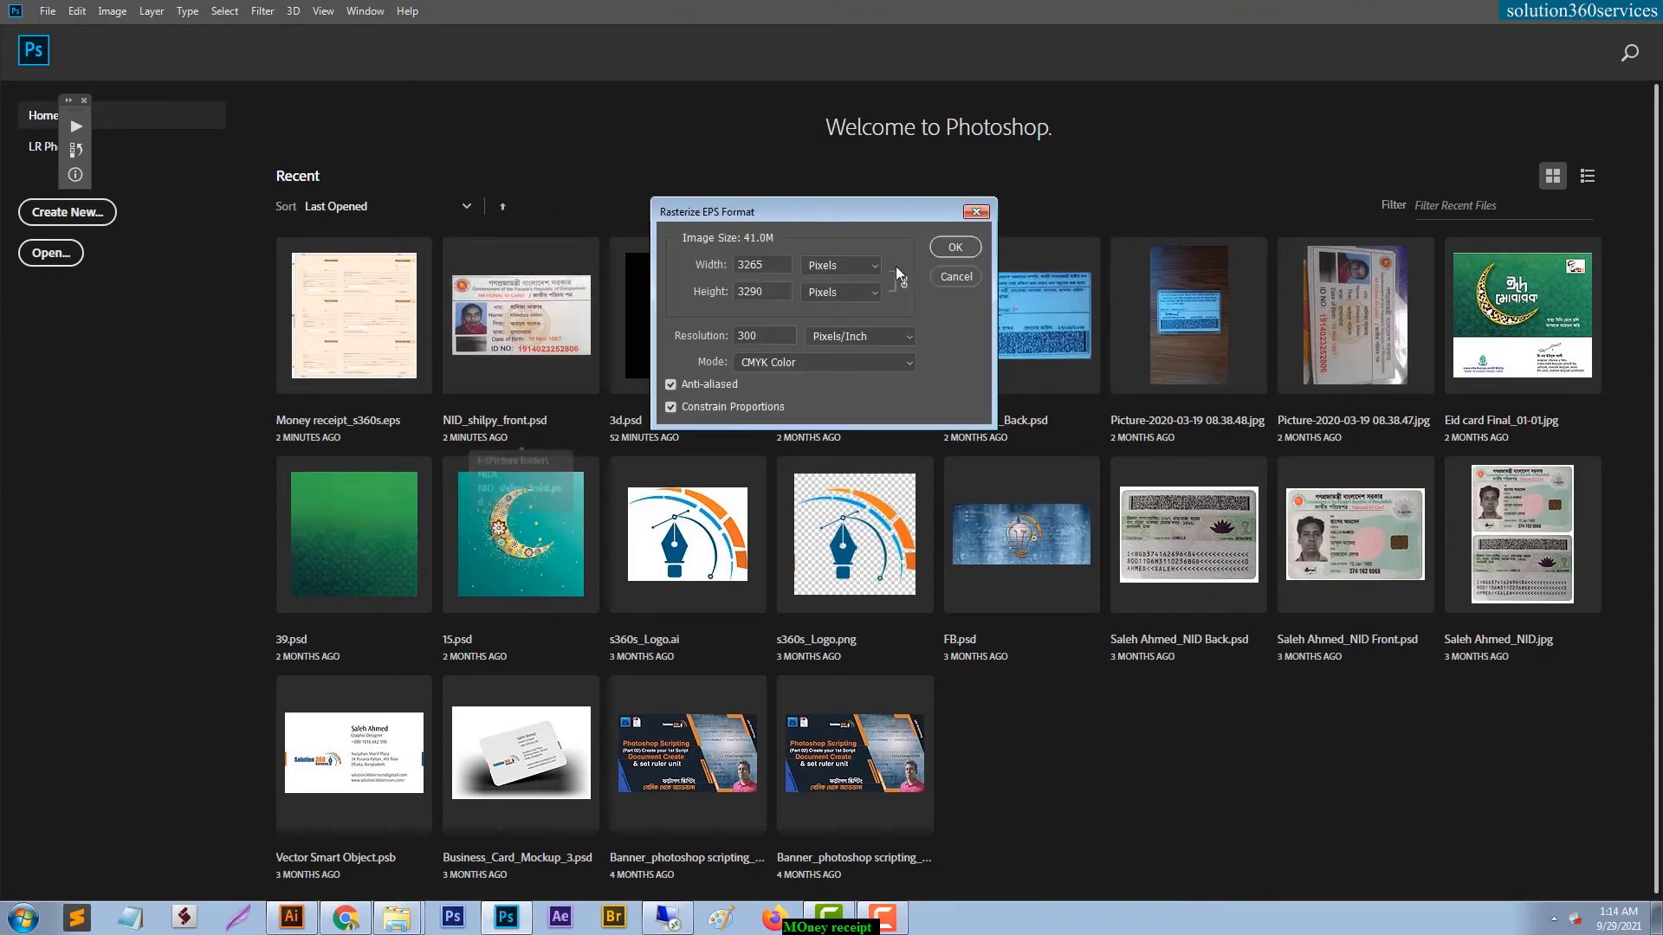
Open the rasterized EPS and pan across its Magenta channel at 50–66.7% zoom.
{"action": "left_click", "coordinate": [959, 255]}
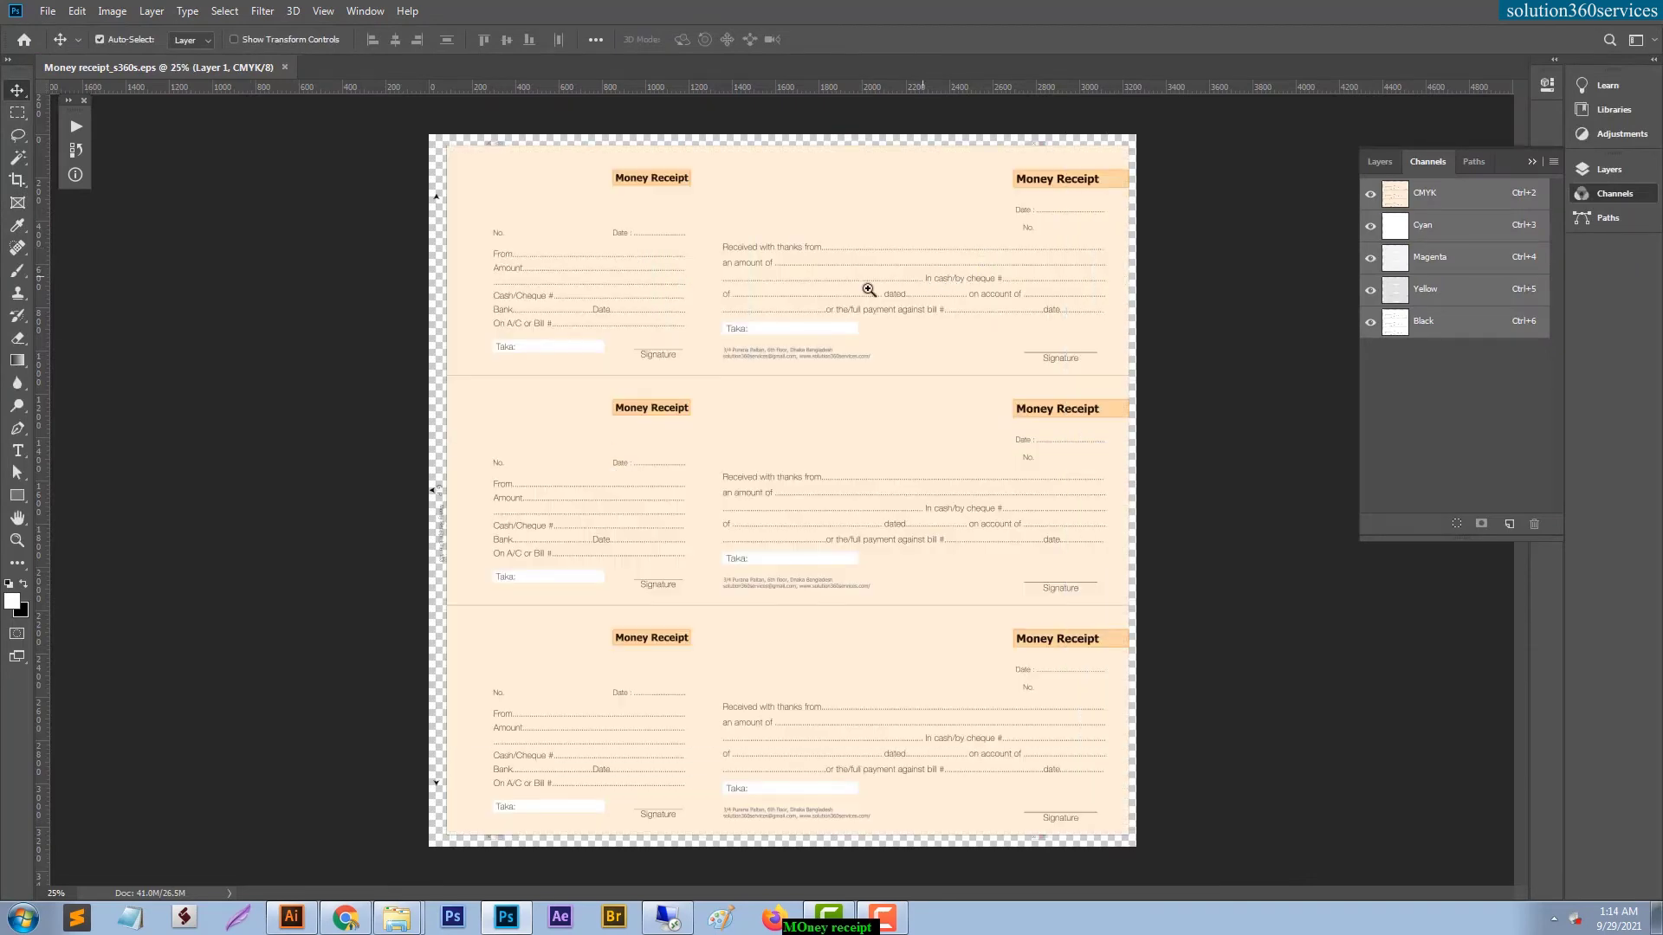
{"action": "left_click", "coordinate": [849, 292]}
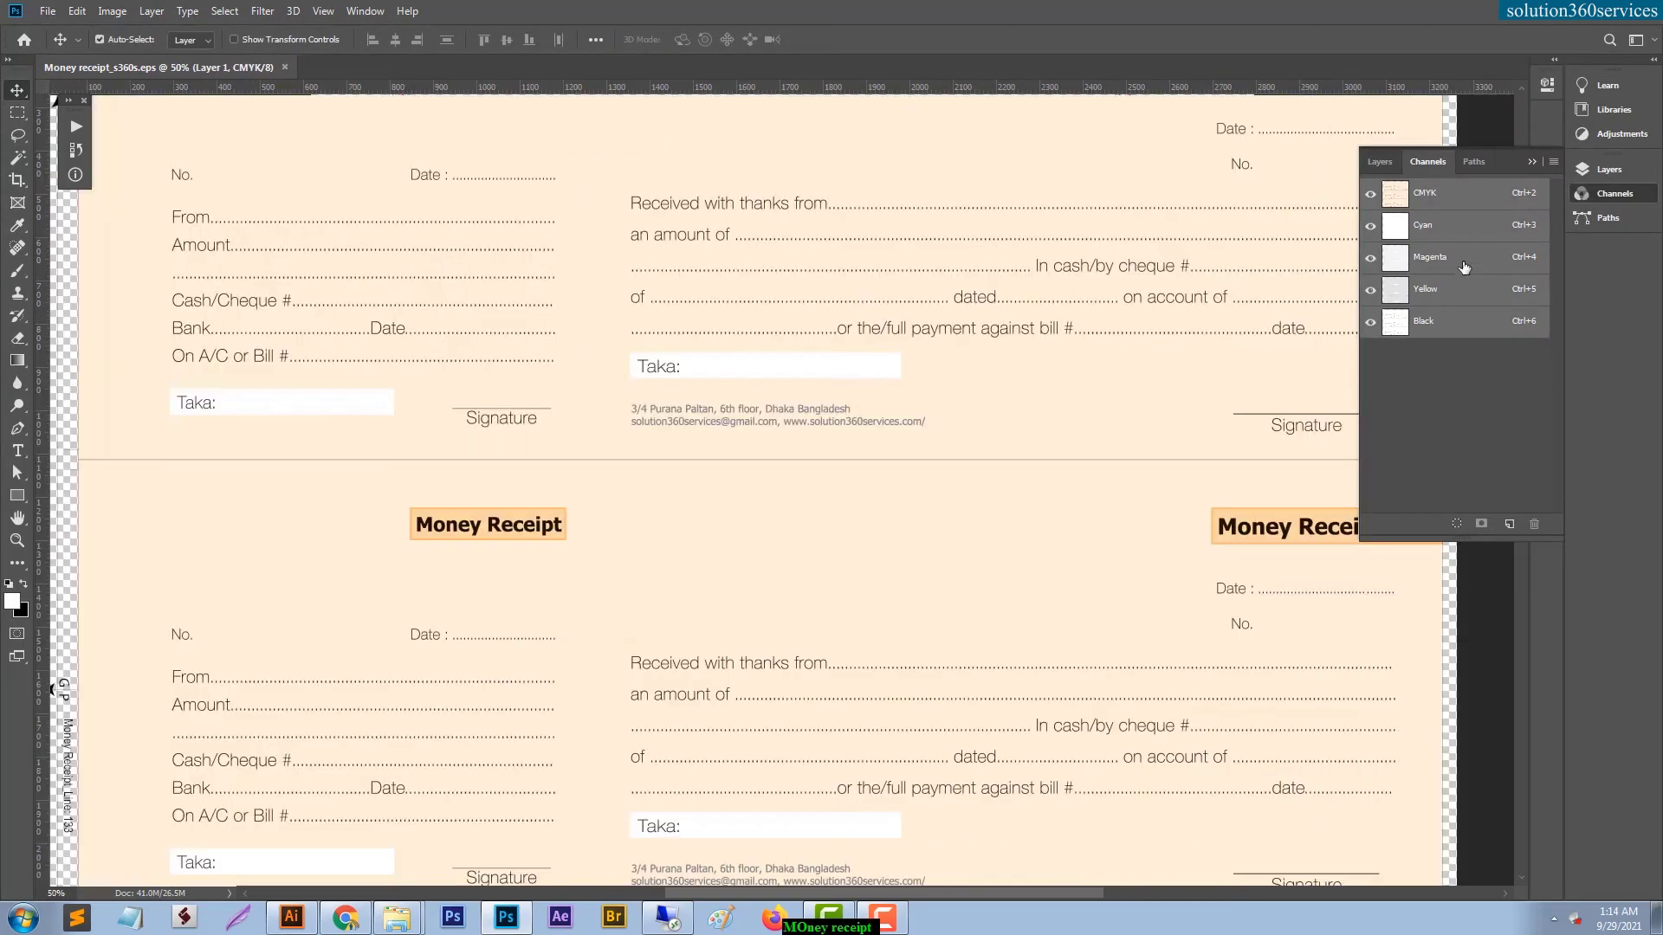
{"action": "left_click", "coordinate": [1463, 260]}
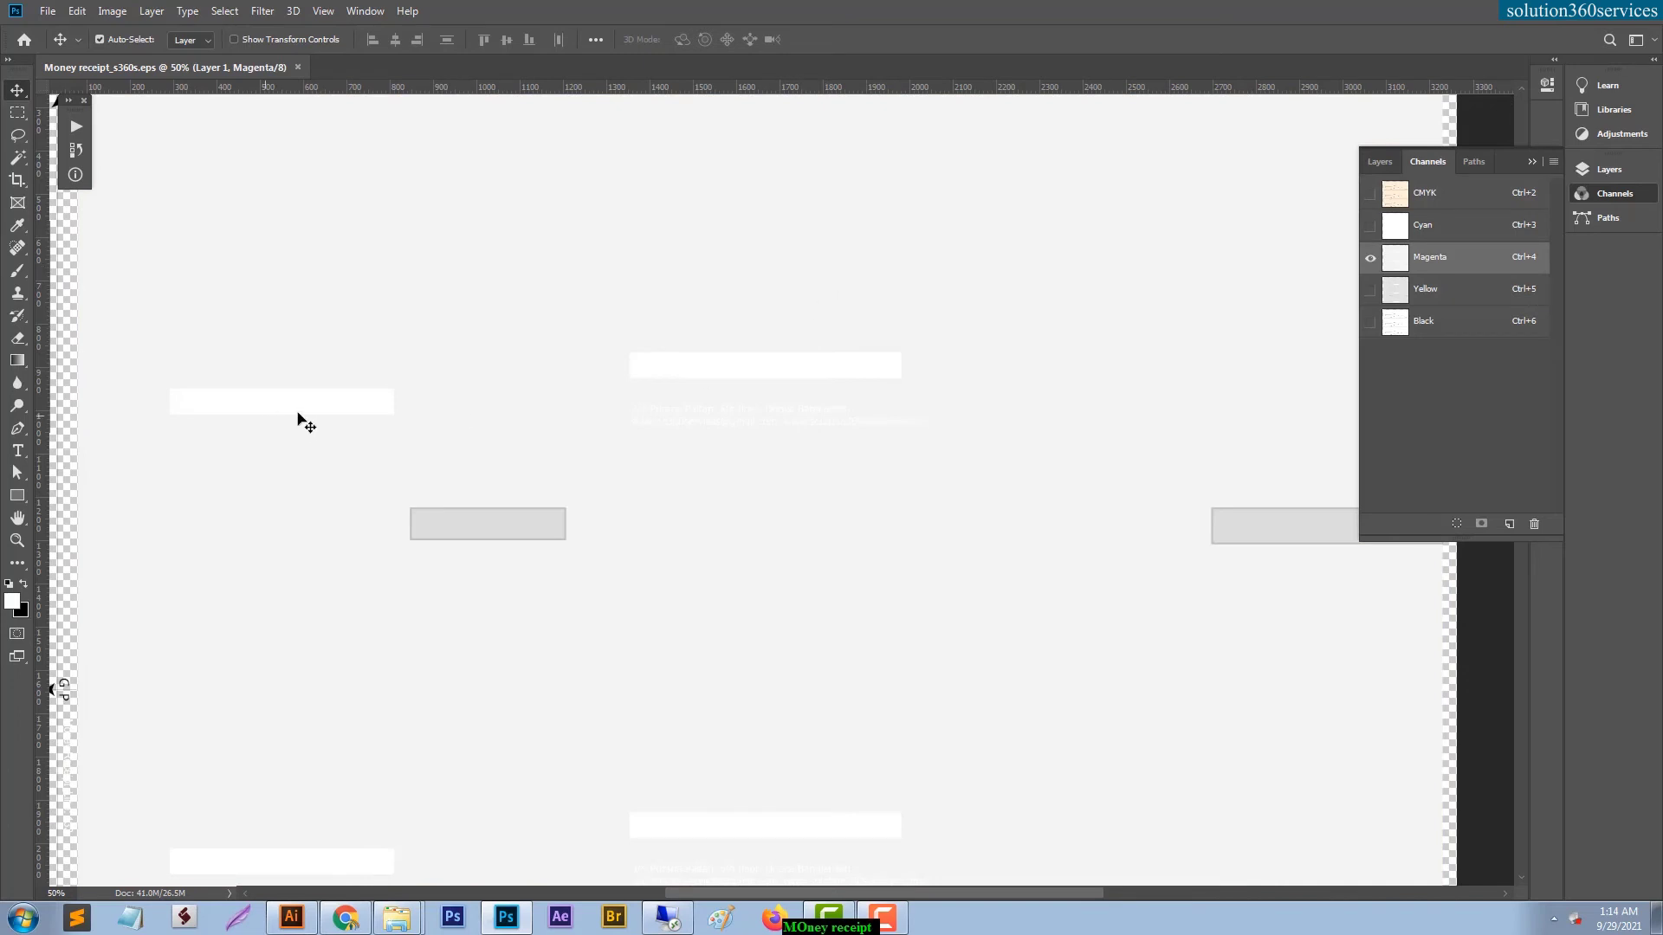
{"action": "left_click_drag", "start_coordinate": [766, 683], "coordinate": [870, 354]}
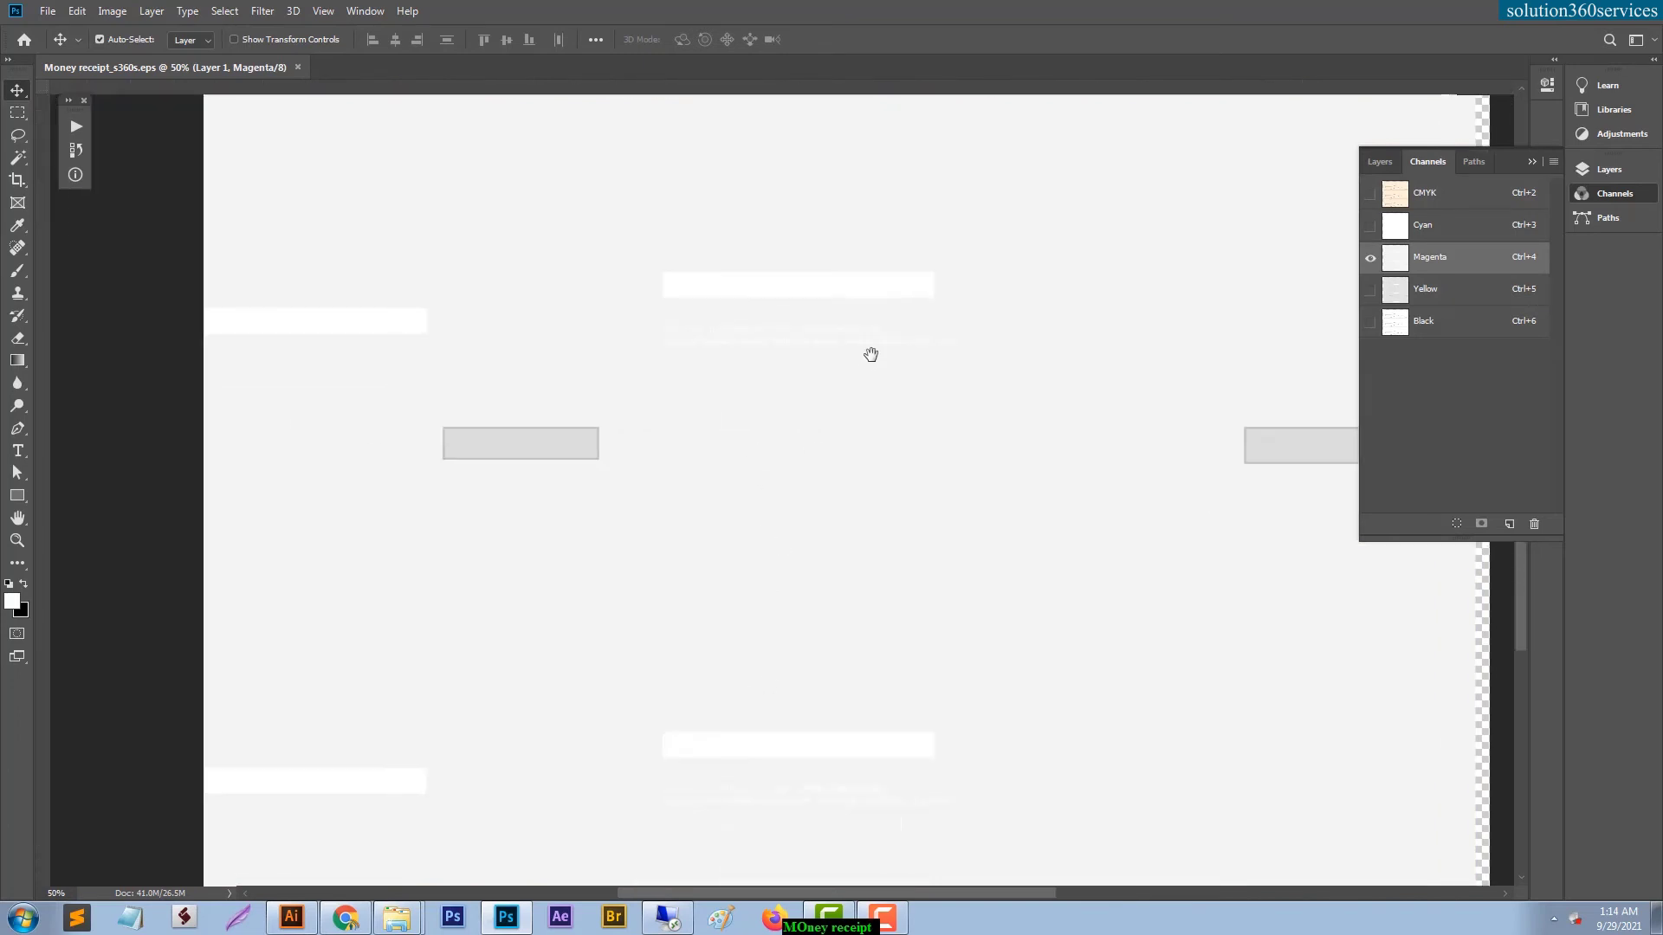
{"action": "key", "text": "ctrl+plus"}
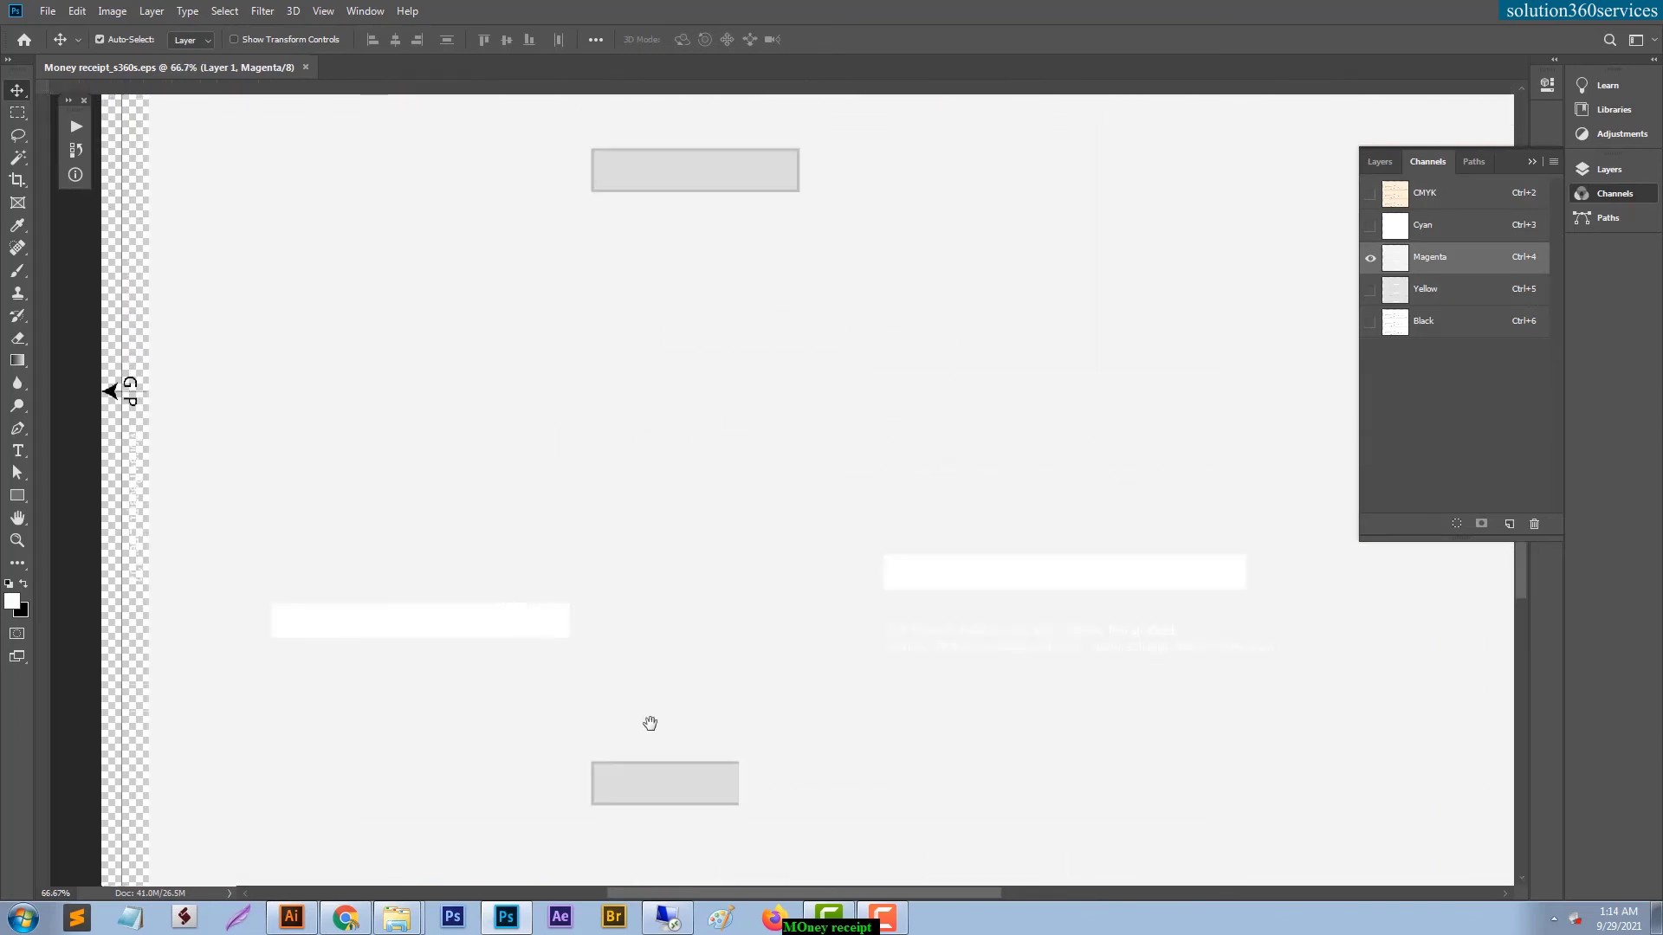
{"action": "mouse_move", "coordinate": [650, 723]}
{"action": "left_mouse_down"}
{"action": "mouse_move", "coordinate": [650, 379]}
{"action": "mouse_move", "coordinate": [661, 835]}
{"action": "mouse_move", "coordinate": [683, 615]}
{"action": "mouse_move", "coordinate": [642, 160]}
{"action": "mouse_move", "coordinate": [607, 467]}
{"action": "left_mouse_up"}
{"action": "left_click_drag", "start_coordinate": [746, 646], "coordinate": [753, 204]}
{"action": "mouse_move", "coordinate": [983, 439]}
{"action": "left_mouse_down"}
{"action": "mouse_move", "coordinate": [806, 453]}
{"action": "mouse_move", "coordinate": [925, 175]}
{"action": "left_mouse_up"}
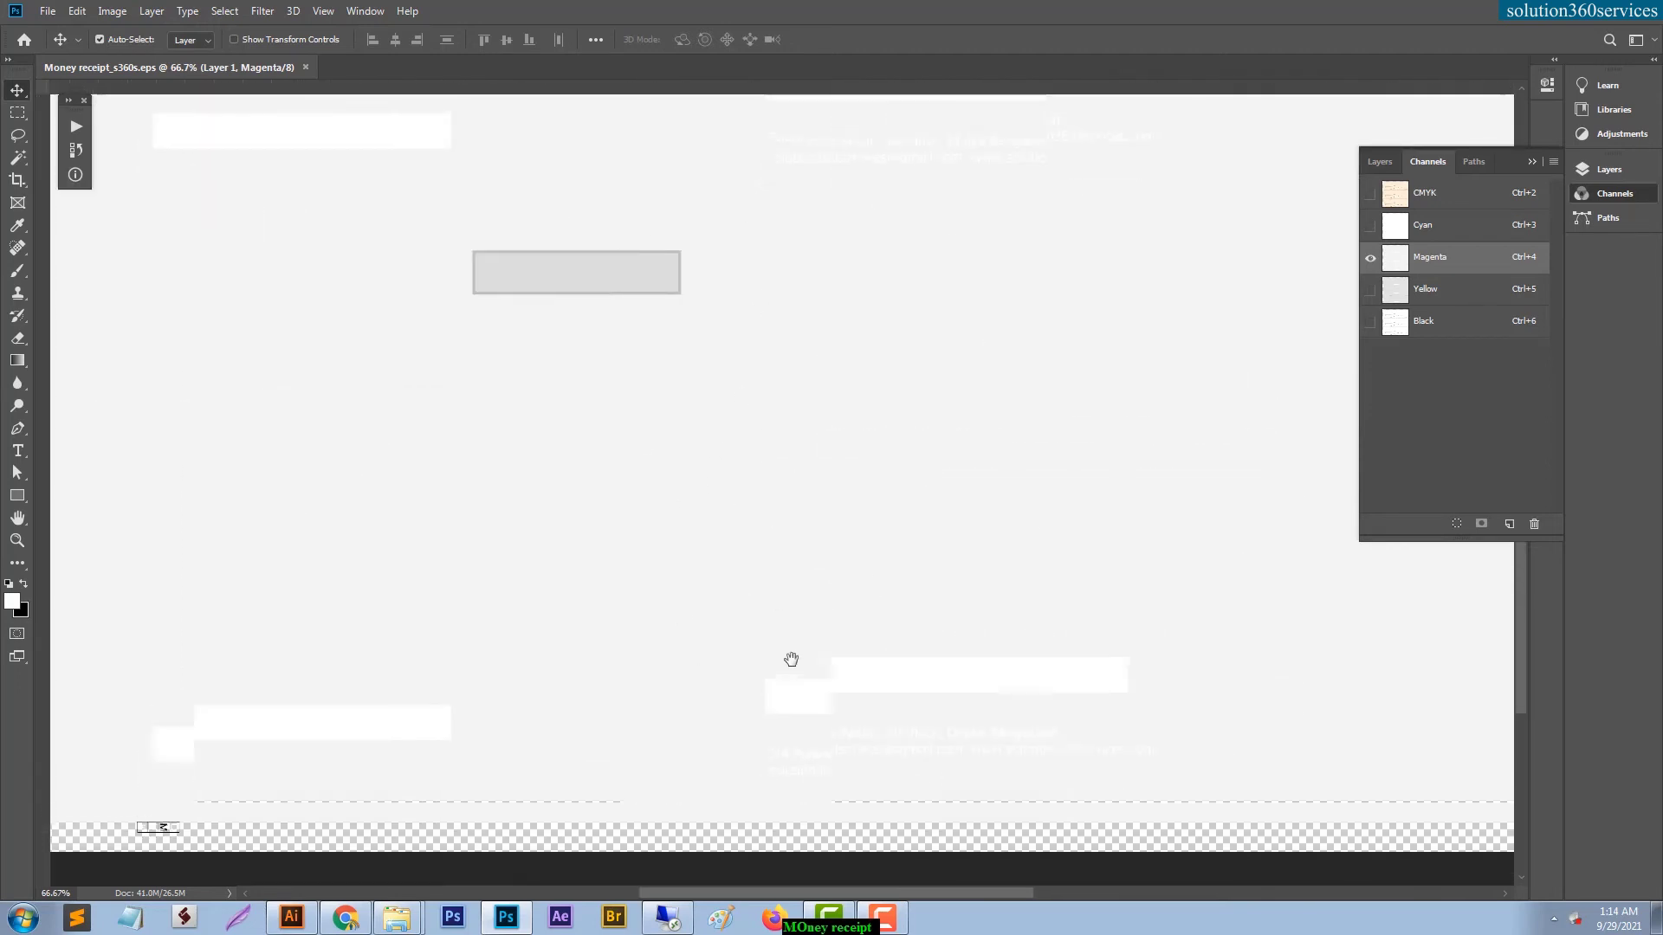
{"action": "left_click_drag", "start_coordinate": [788, 347], "coordinate": [805, 612]}
{"action": "mouse_move", "coordinate": [880, 371]}
{"action": "left_mouse_down"}
{"action": "mouse_move", "coordinate": [880, 672]}
{"action": "mouse_move", "coordinate": [846, 468]}
{"action": "left_mouse_up"}
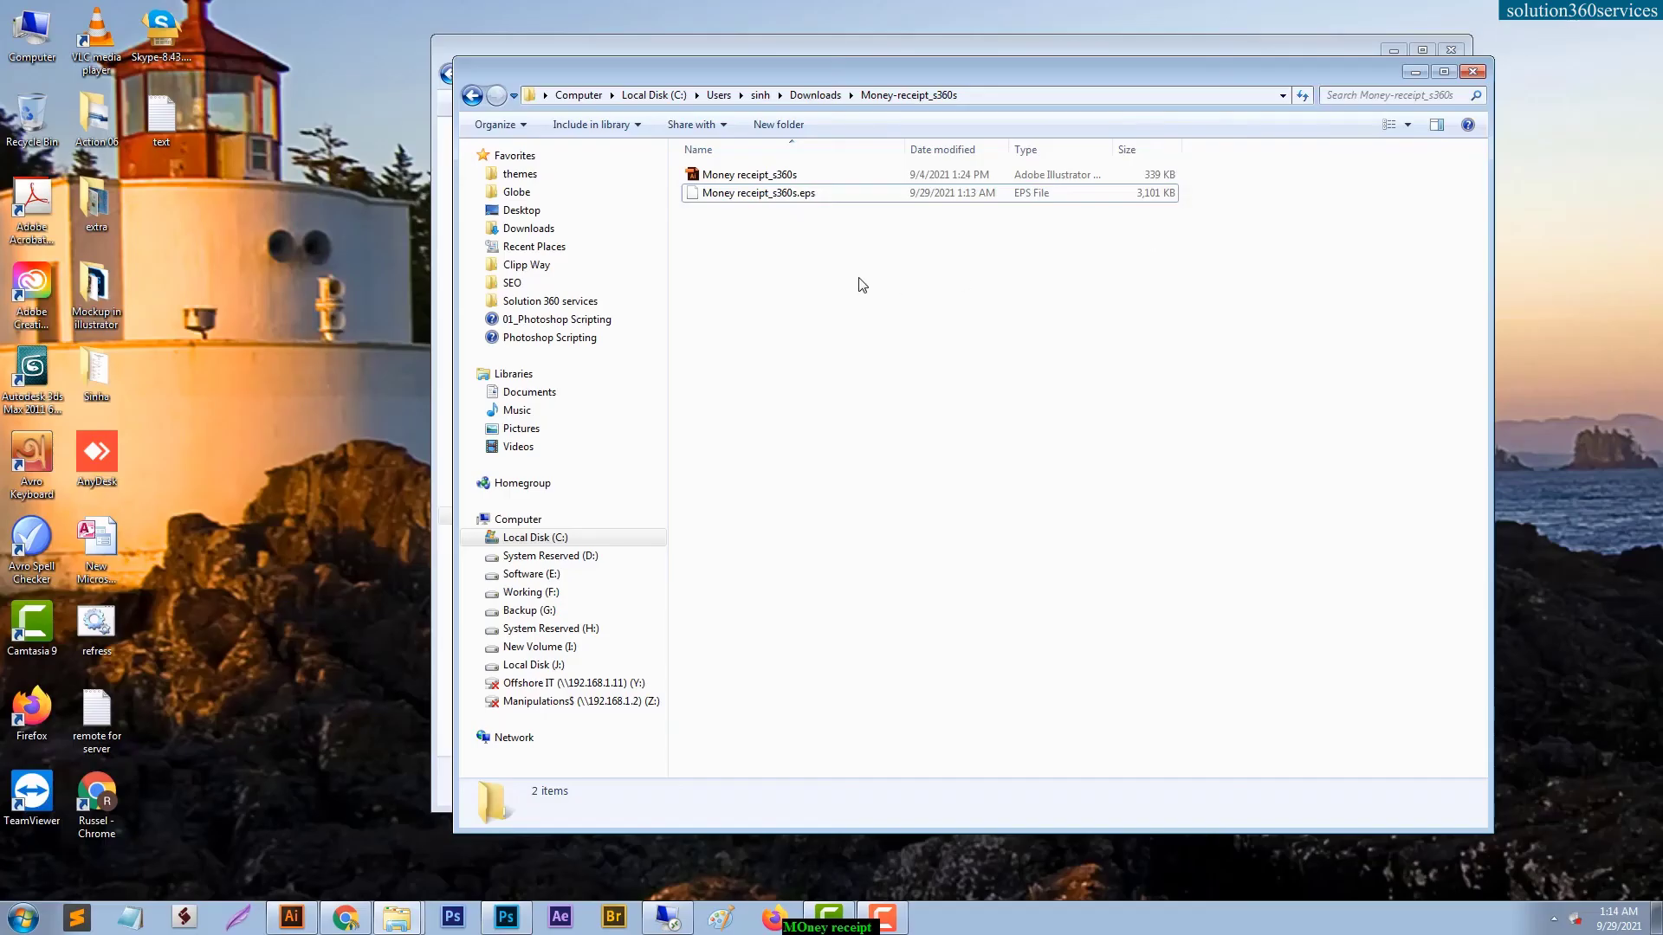
Back in Illustrator, select all receipt artwork and open the colour editing commands.
{"action": "left_click", "coordinate": [291, 917]}
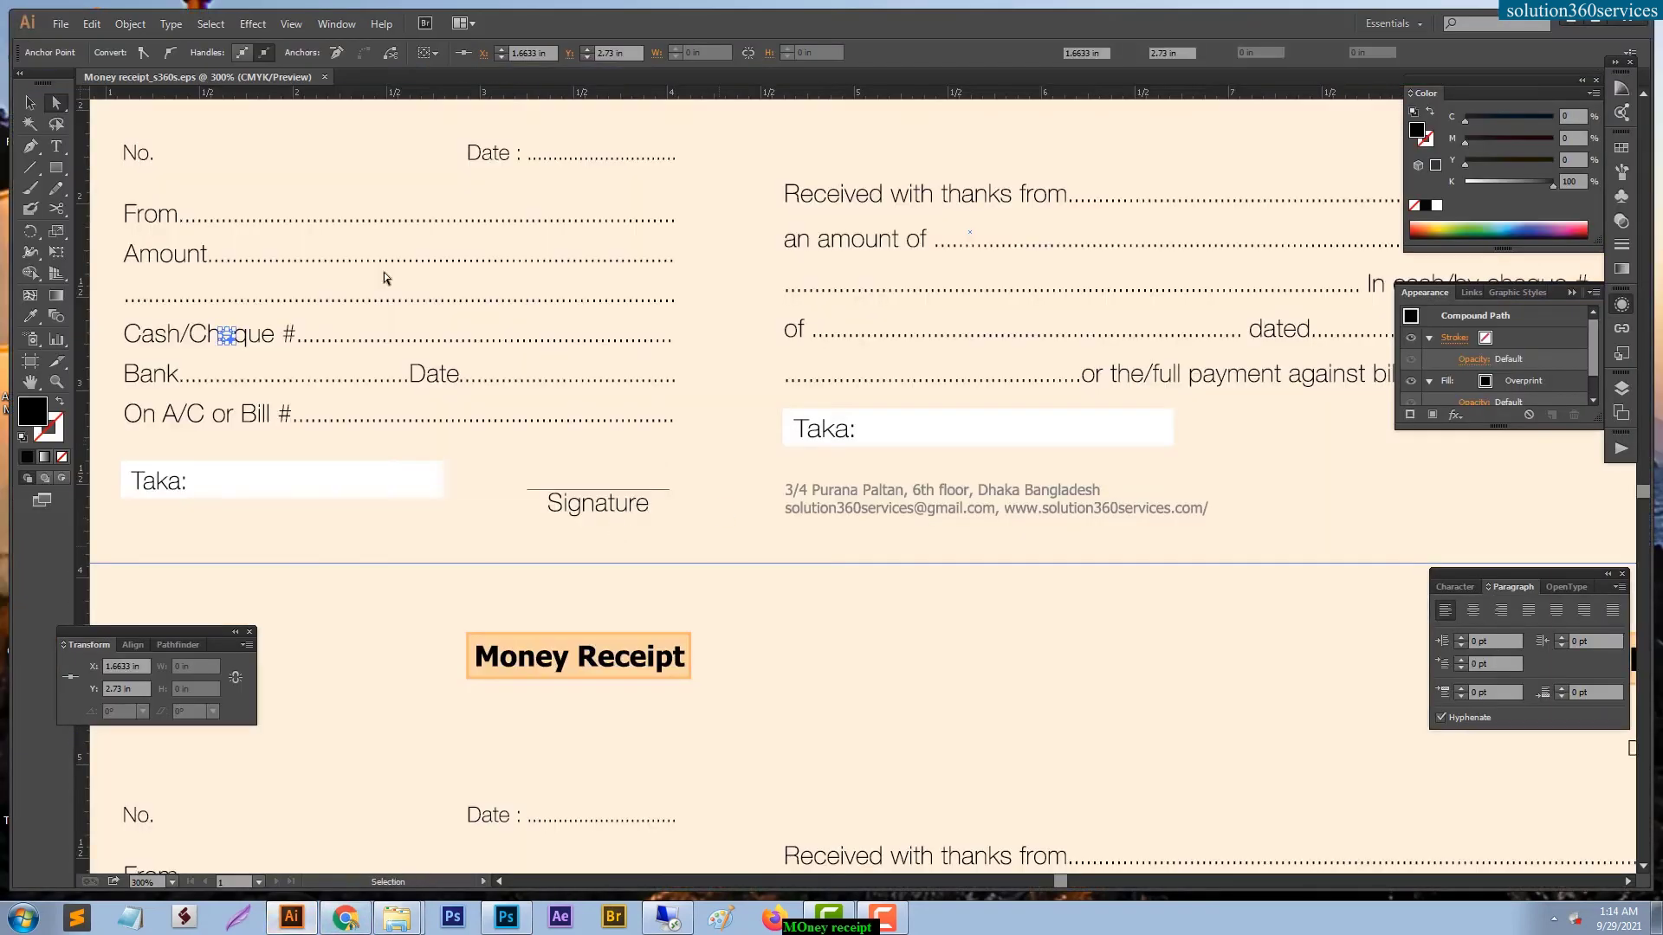
{"action": "key", "text": "ctrl+a"}
{"action": "left_click", "coordinate": [92, 24]}
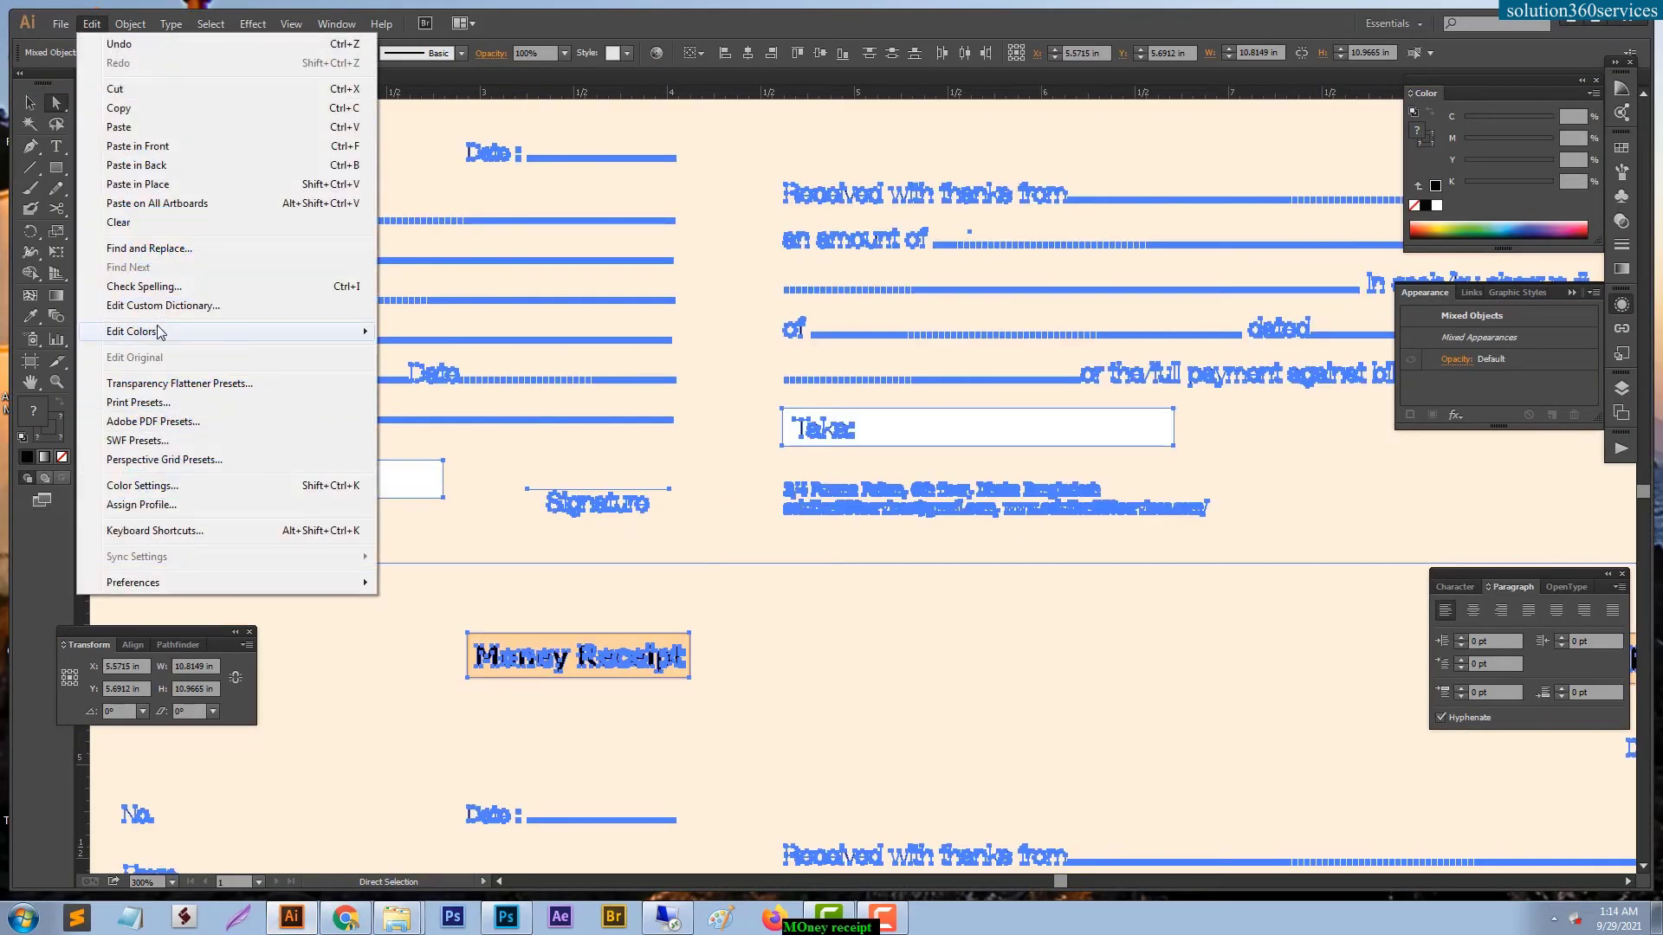
{"action": "mouse_move", "coordinate": [131, 331]}
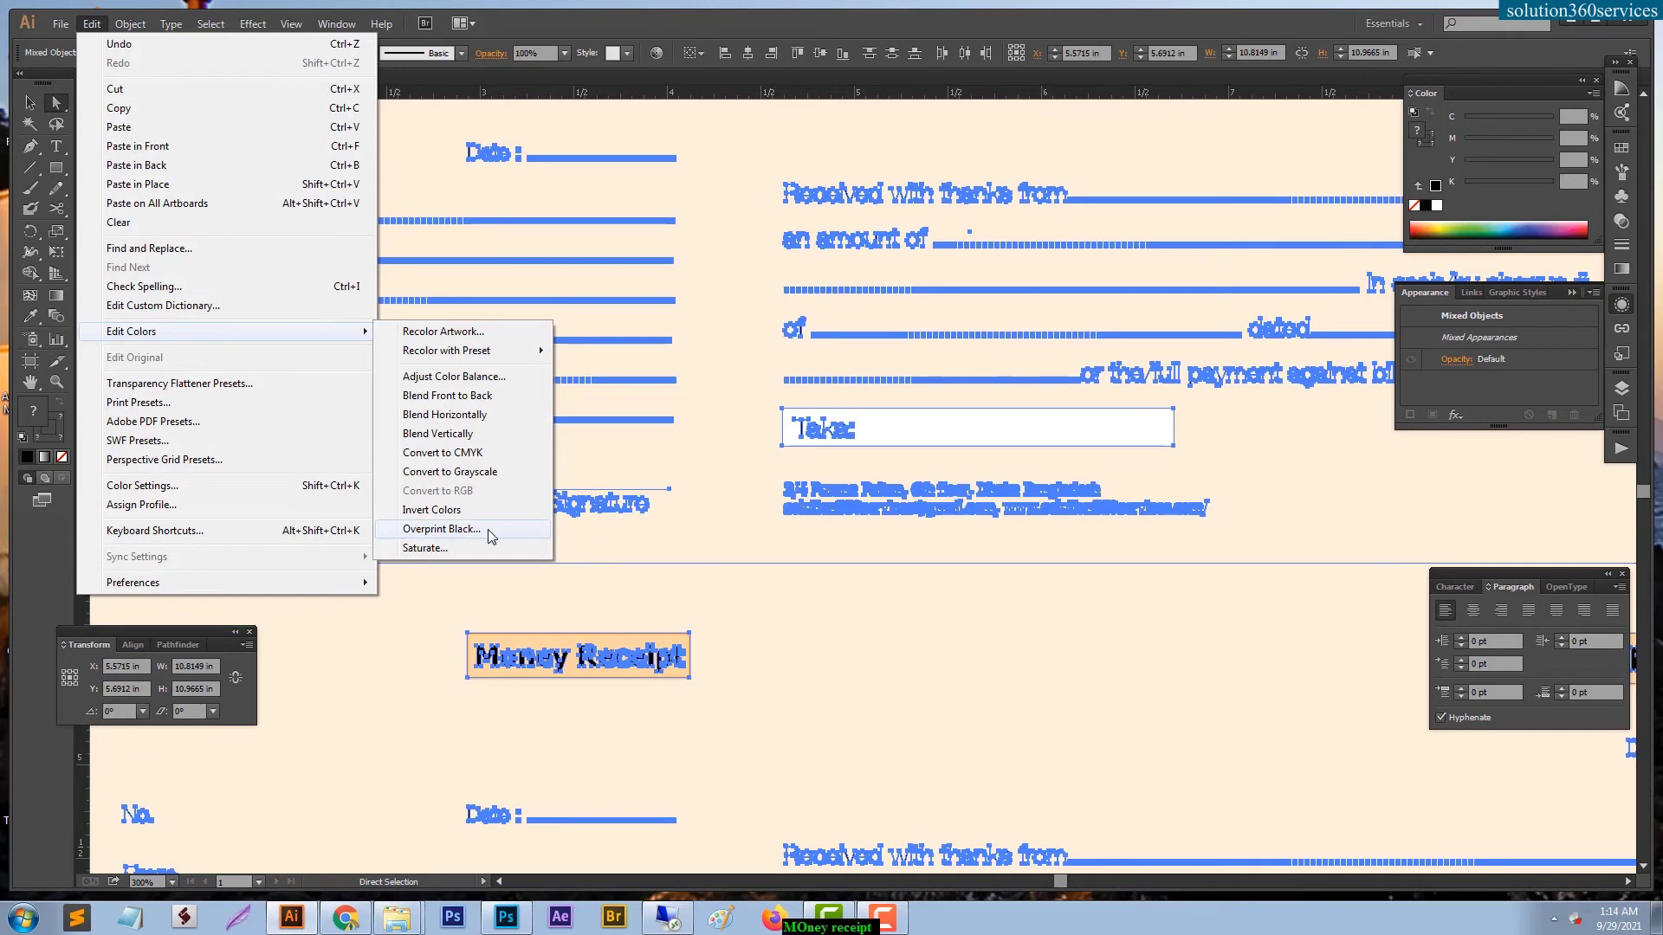
Cancel Overprint Black and clear the selection at whole-artboard view.
{"action": "left_click", "coordinate": [487, 528]}
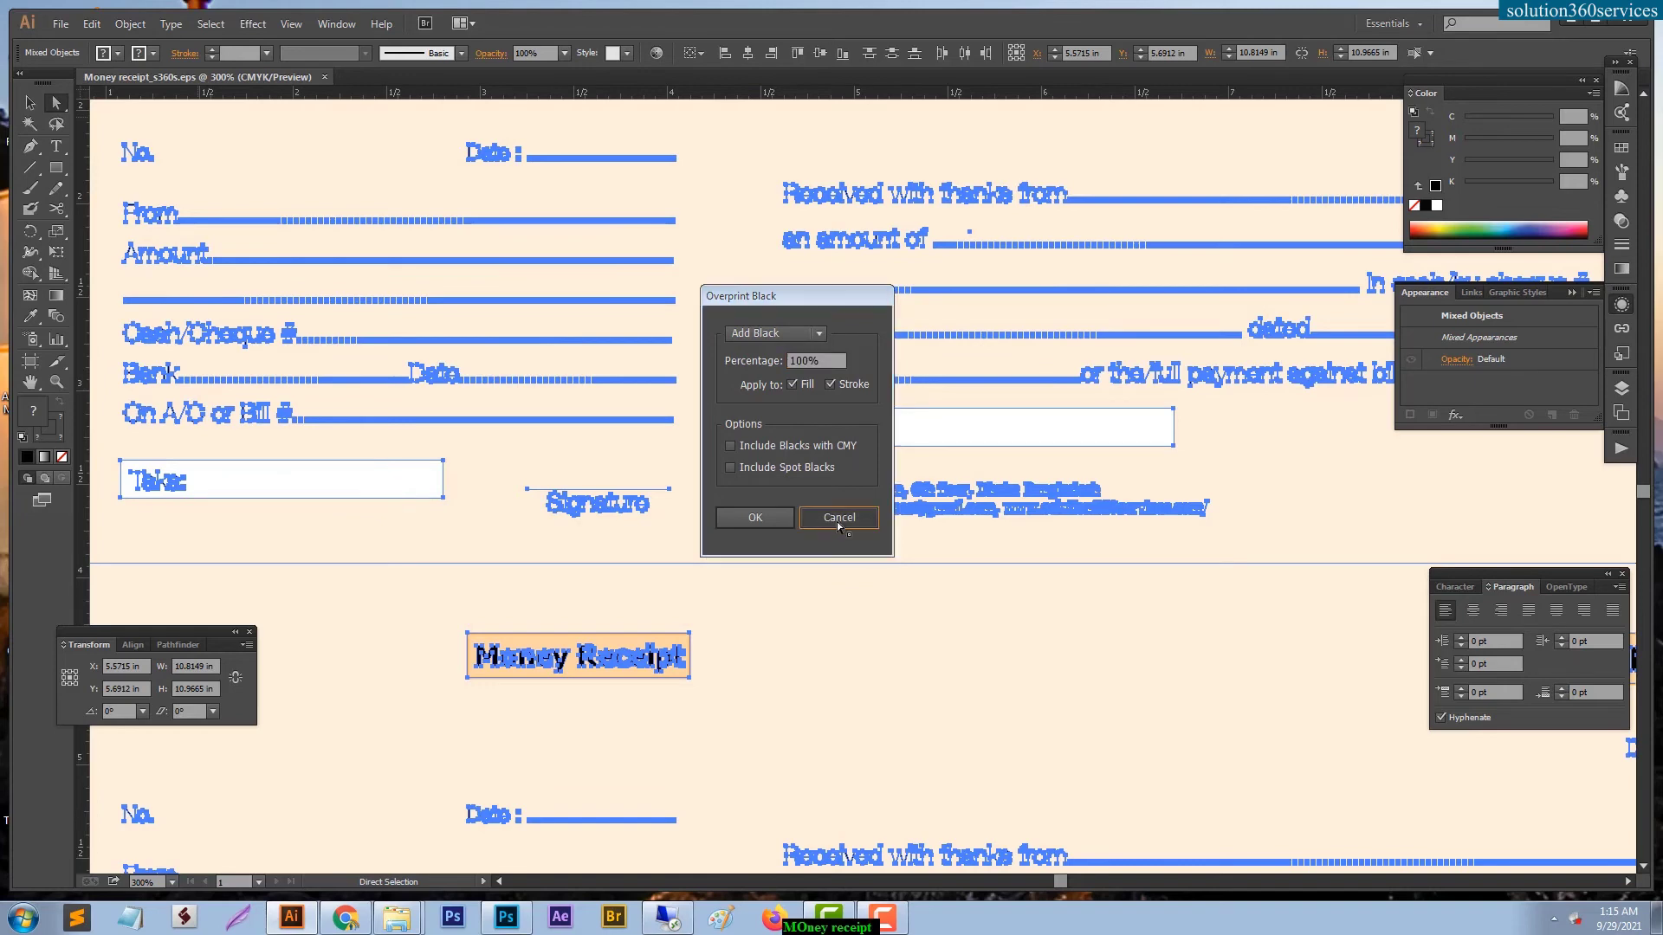
{"action": "left_click", "coordinate": [836, 519]}
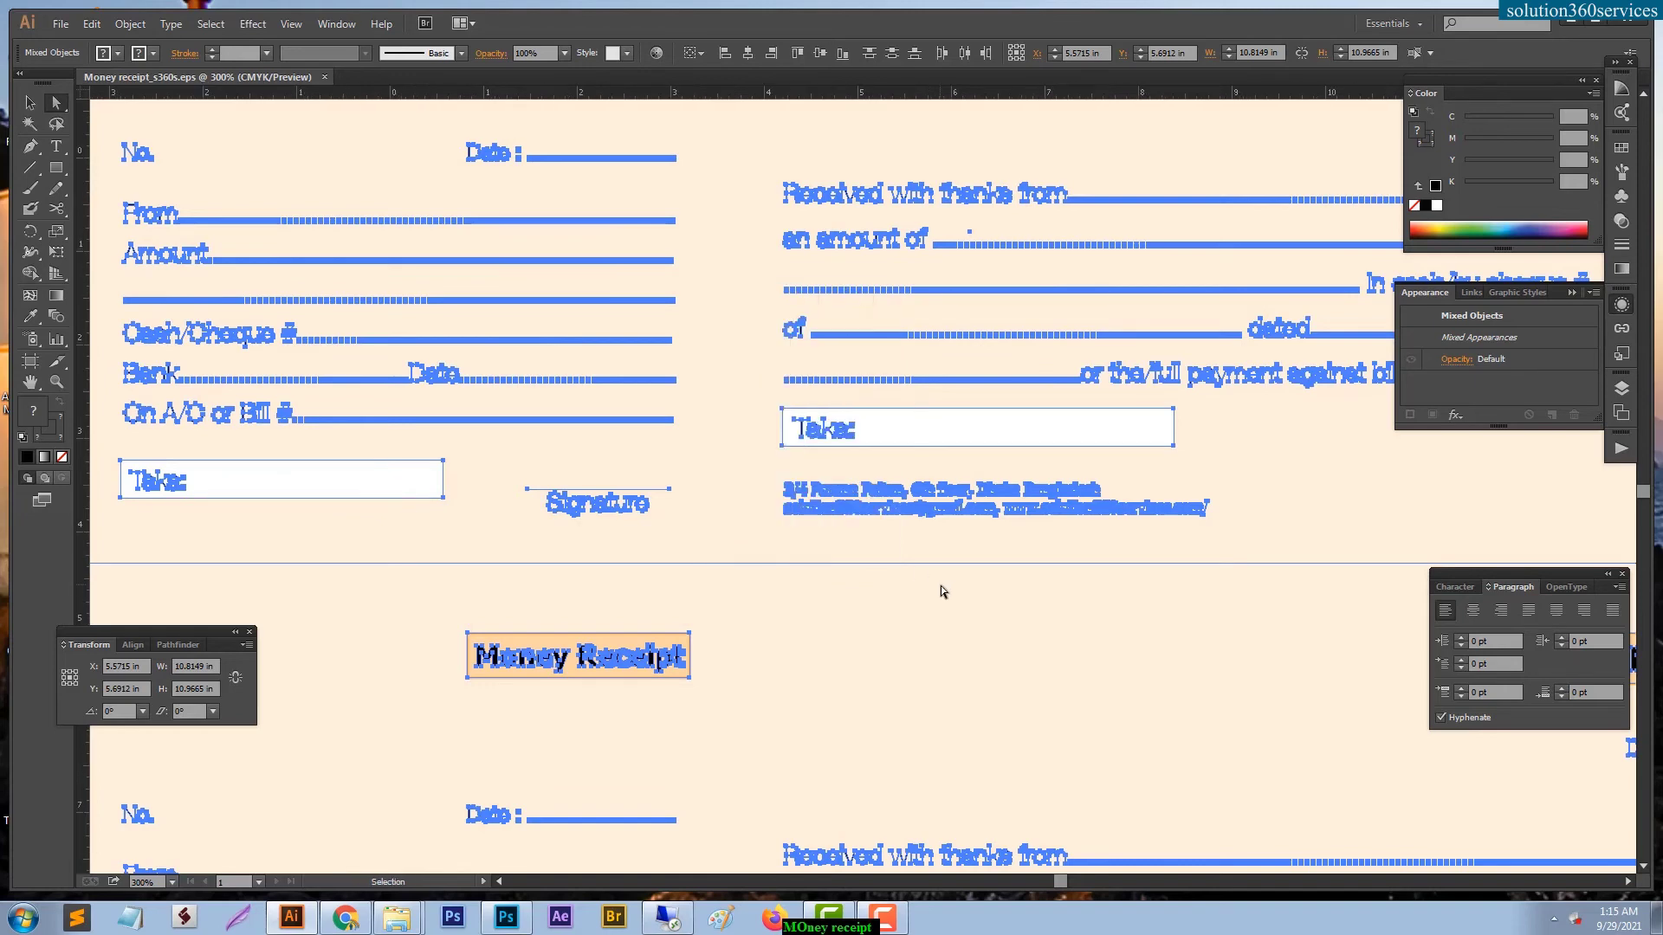
{"action": "key", "text": "ctrl+1"}
{"action": "left_click", "coordinate": [308, 409]}
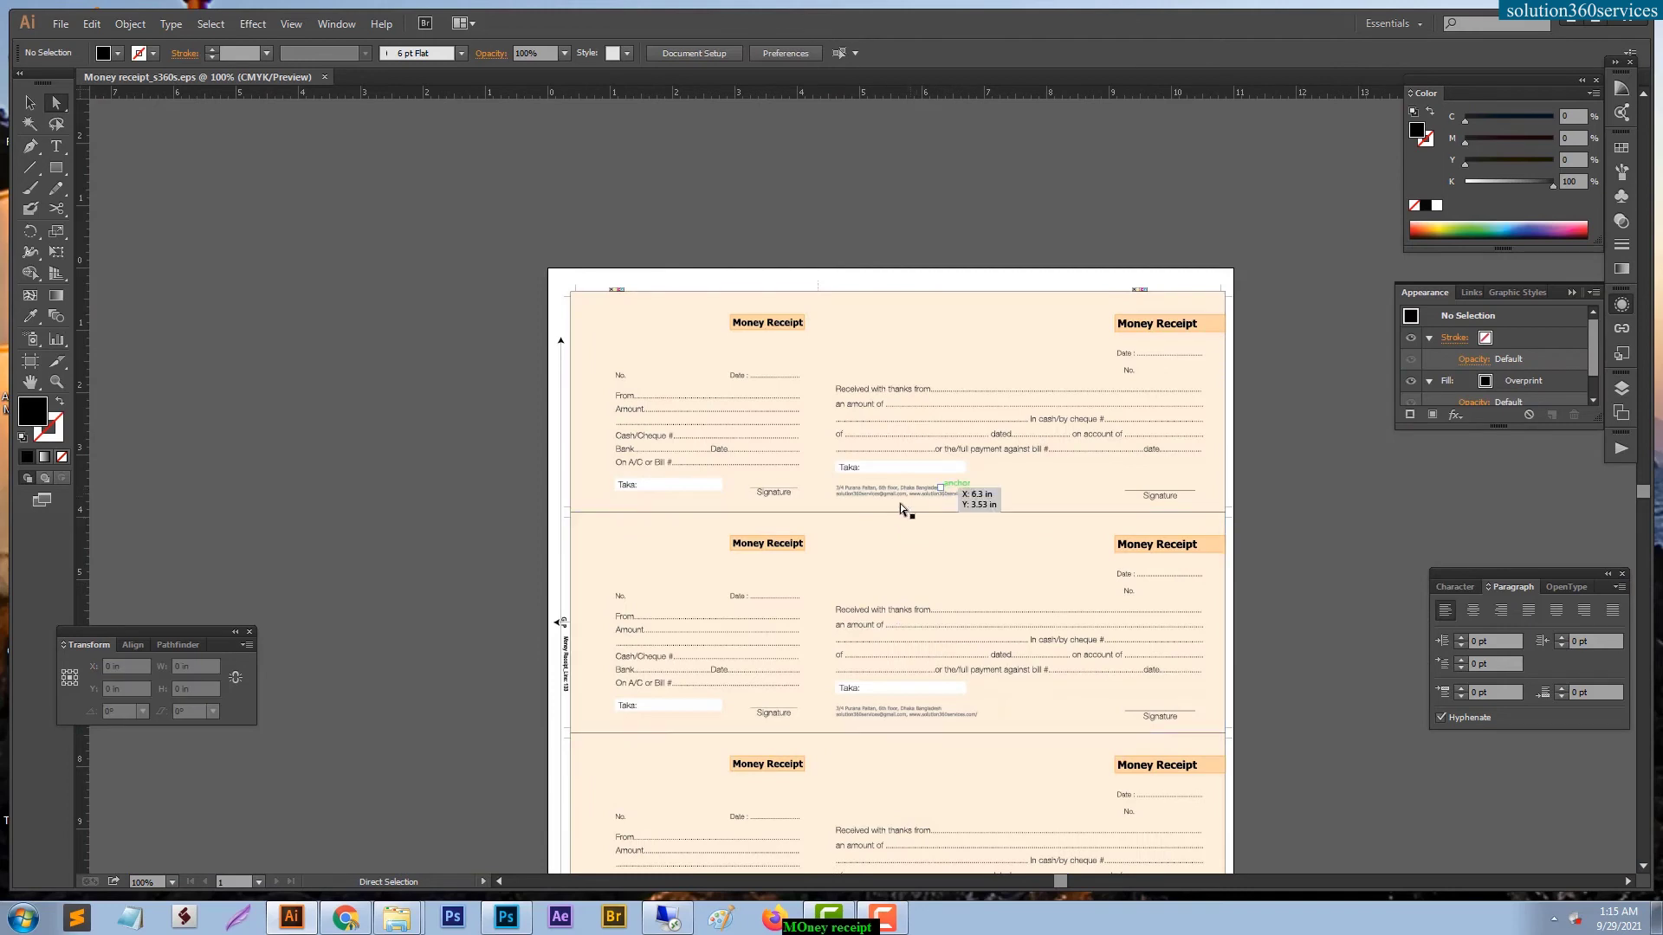
Select the address text and all other text with the same grey fill colour.
{"action": "left_click", "coordinate": [895, 490]}
{"action": "left_click", "coordinate": [210, 23]}
{"action": "mouse_move", "coordinate": [234, 191]}
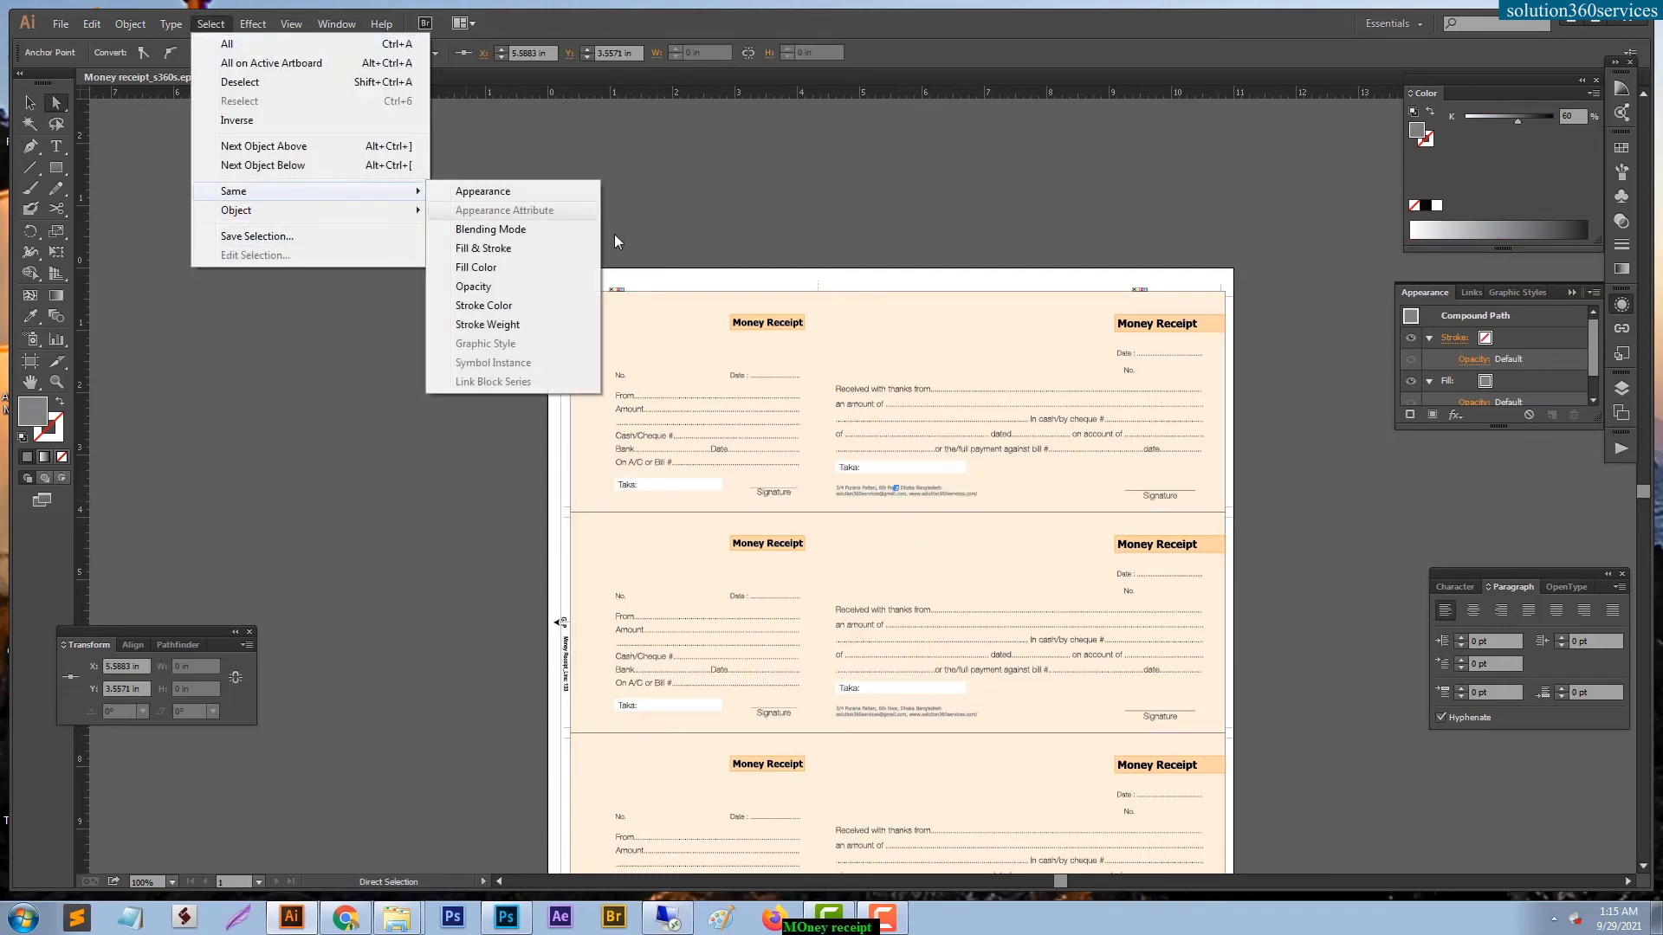
{"action": "left_click", "coordinate": [523, 266]}
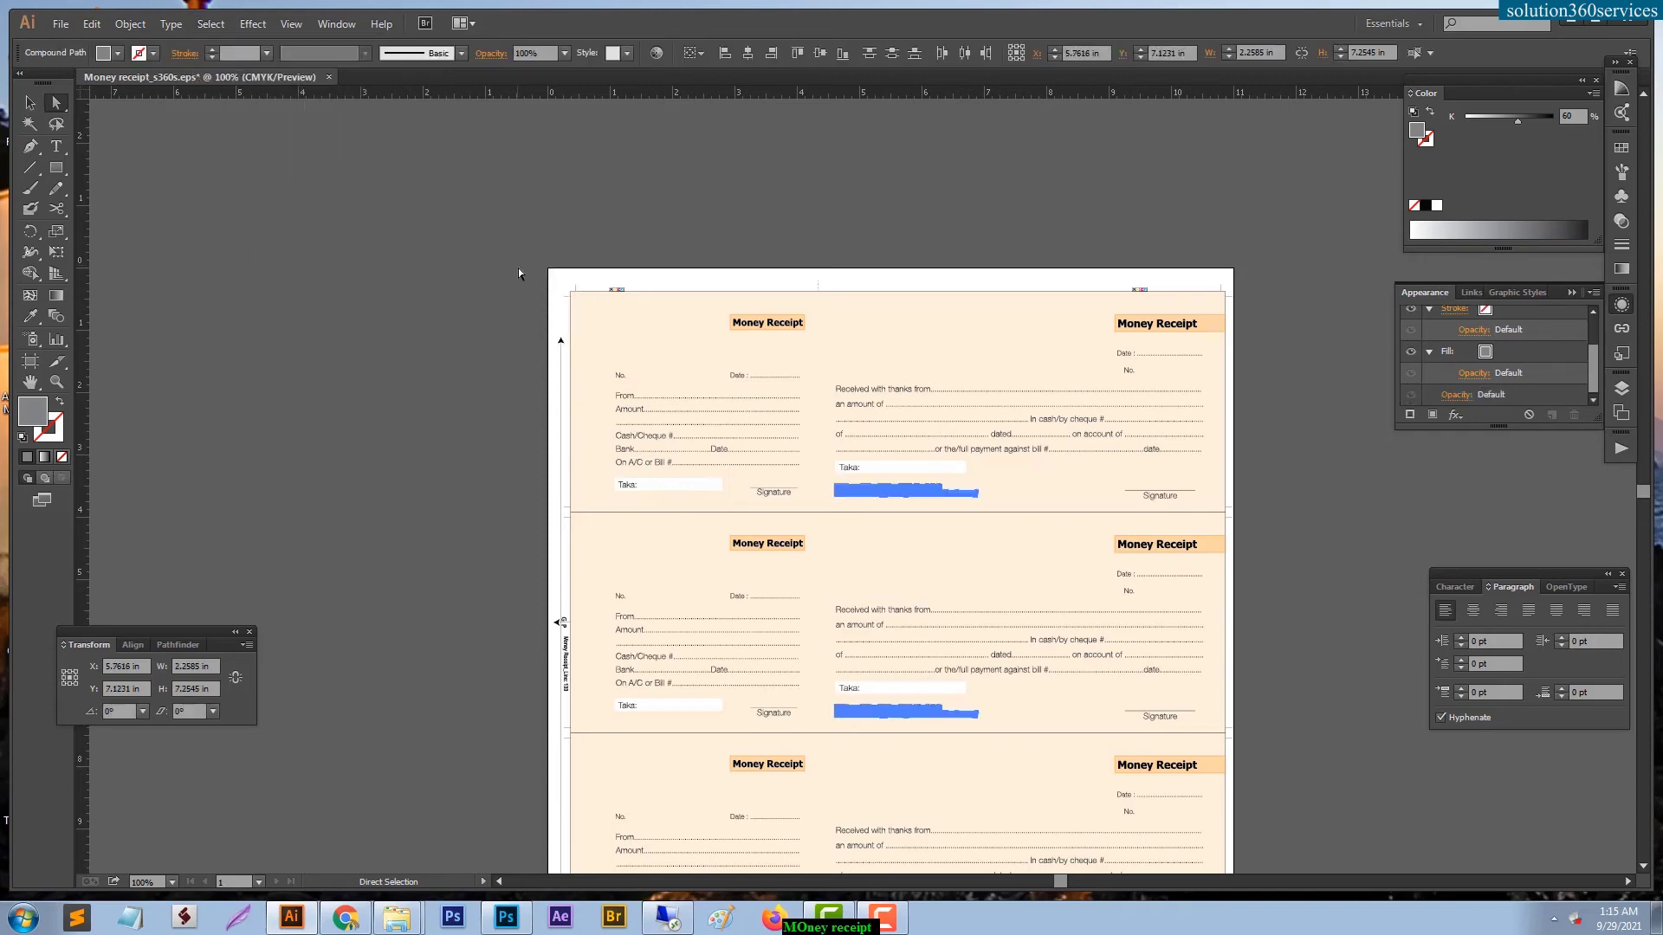
{"action": "left_click", "coordinate": [965, 738]}
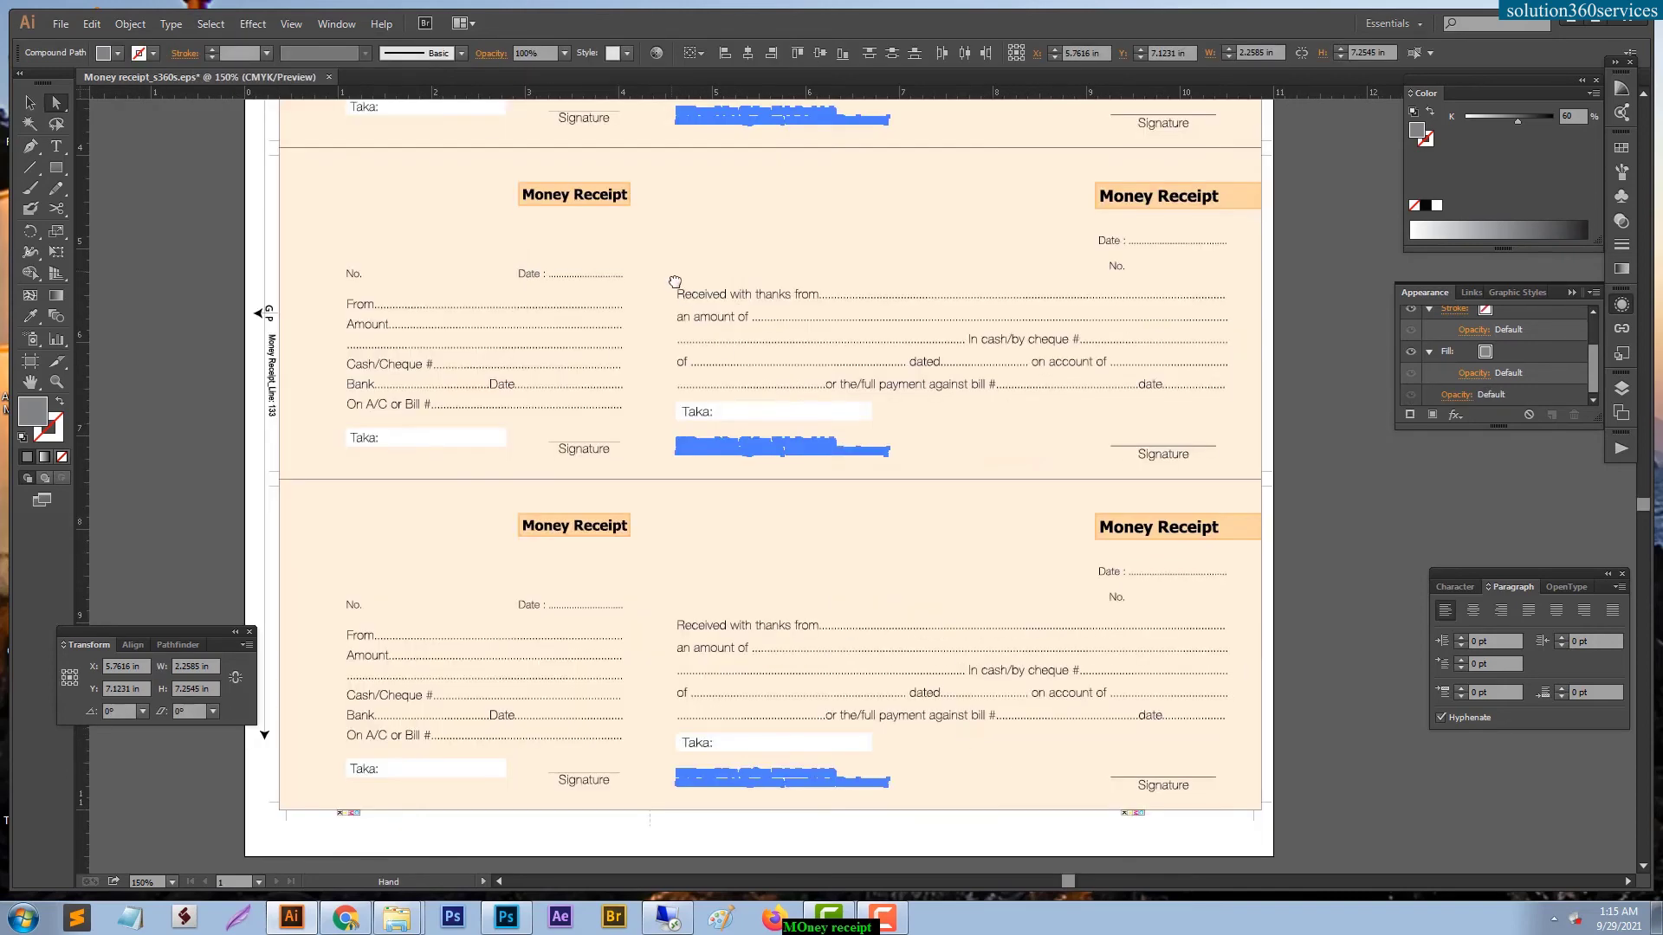
Enable Overprint Fill for the grey address text in the Attributes panel.
{"action": "left_click", "coordinate": [325, 24]}
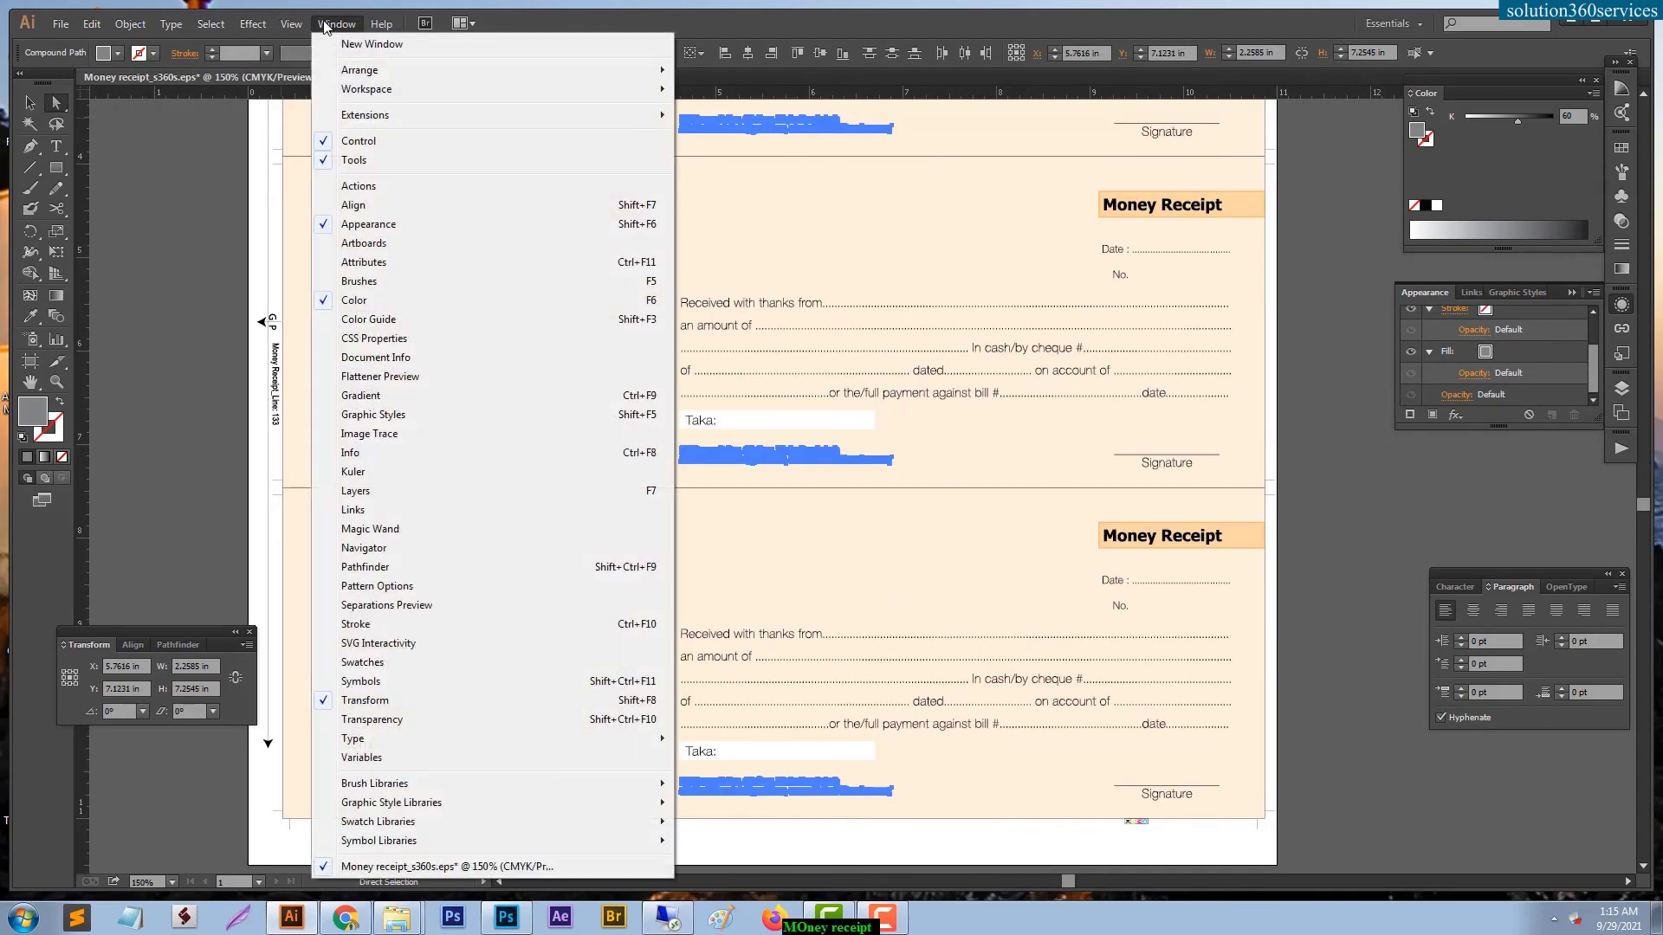
{"action": "left_click", "coordinate": [386, 262]}
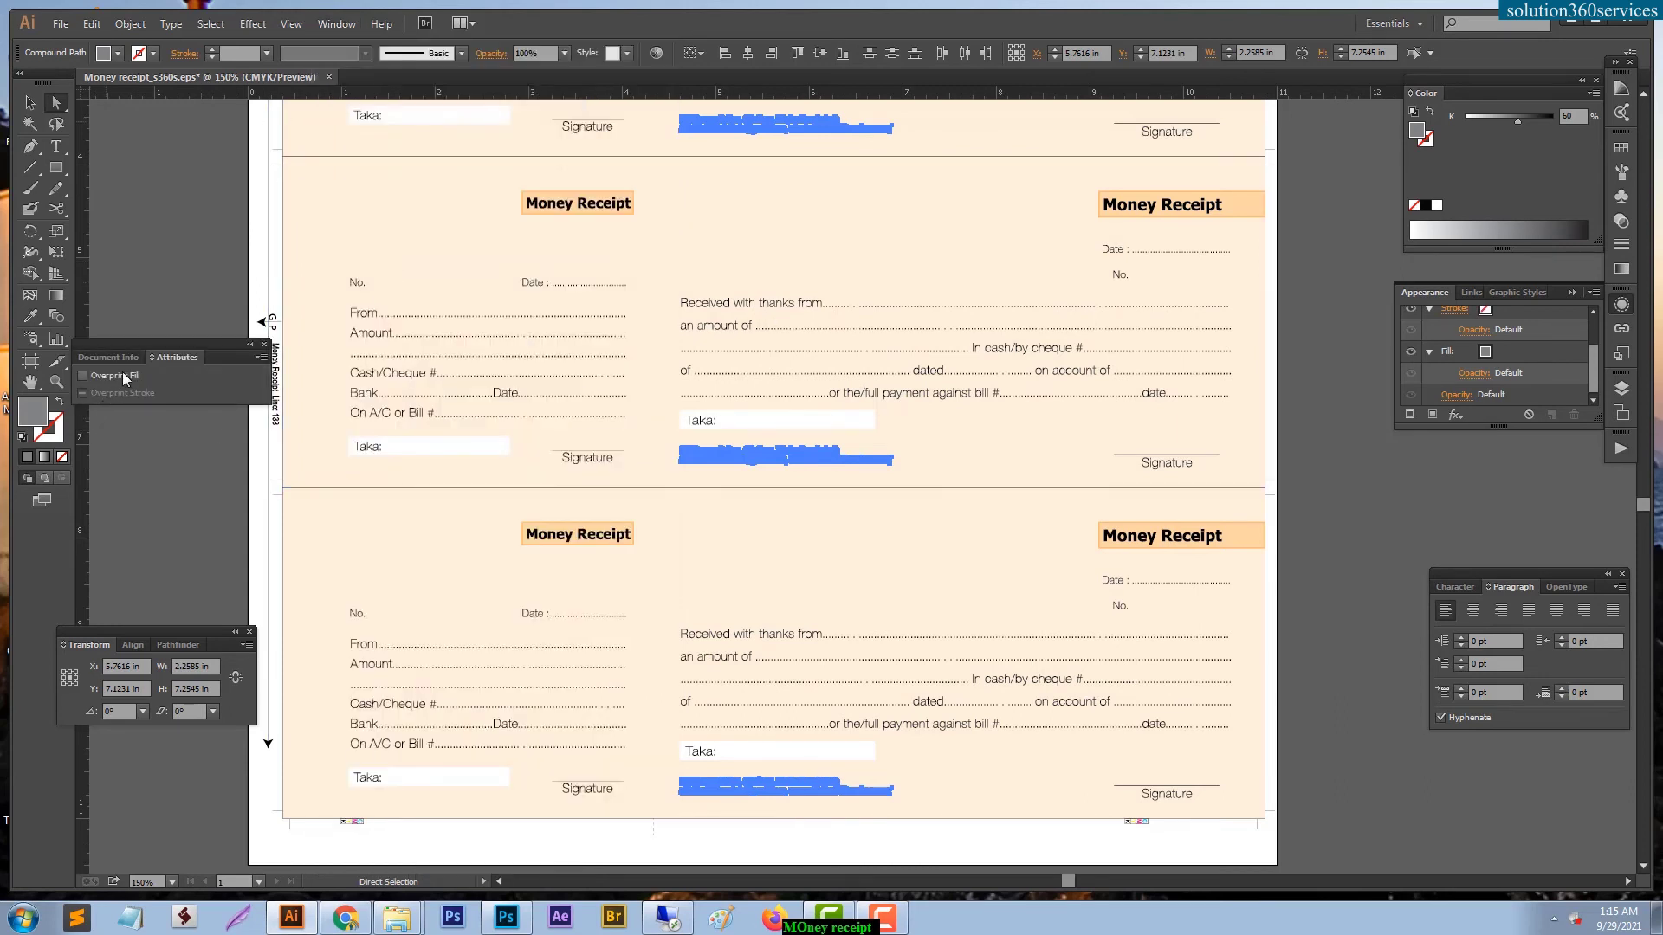
{"action": "left_click", "coordinate": [83, 375]}
{"action": "left_click", "coordinate": [147, 245]}
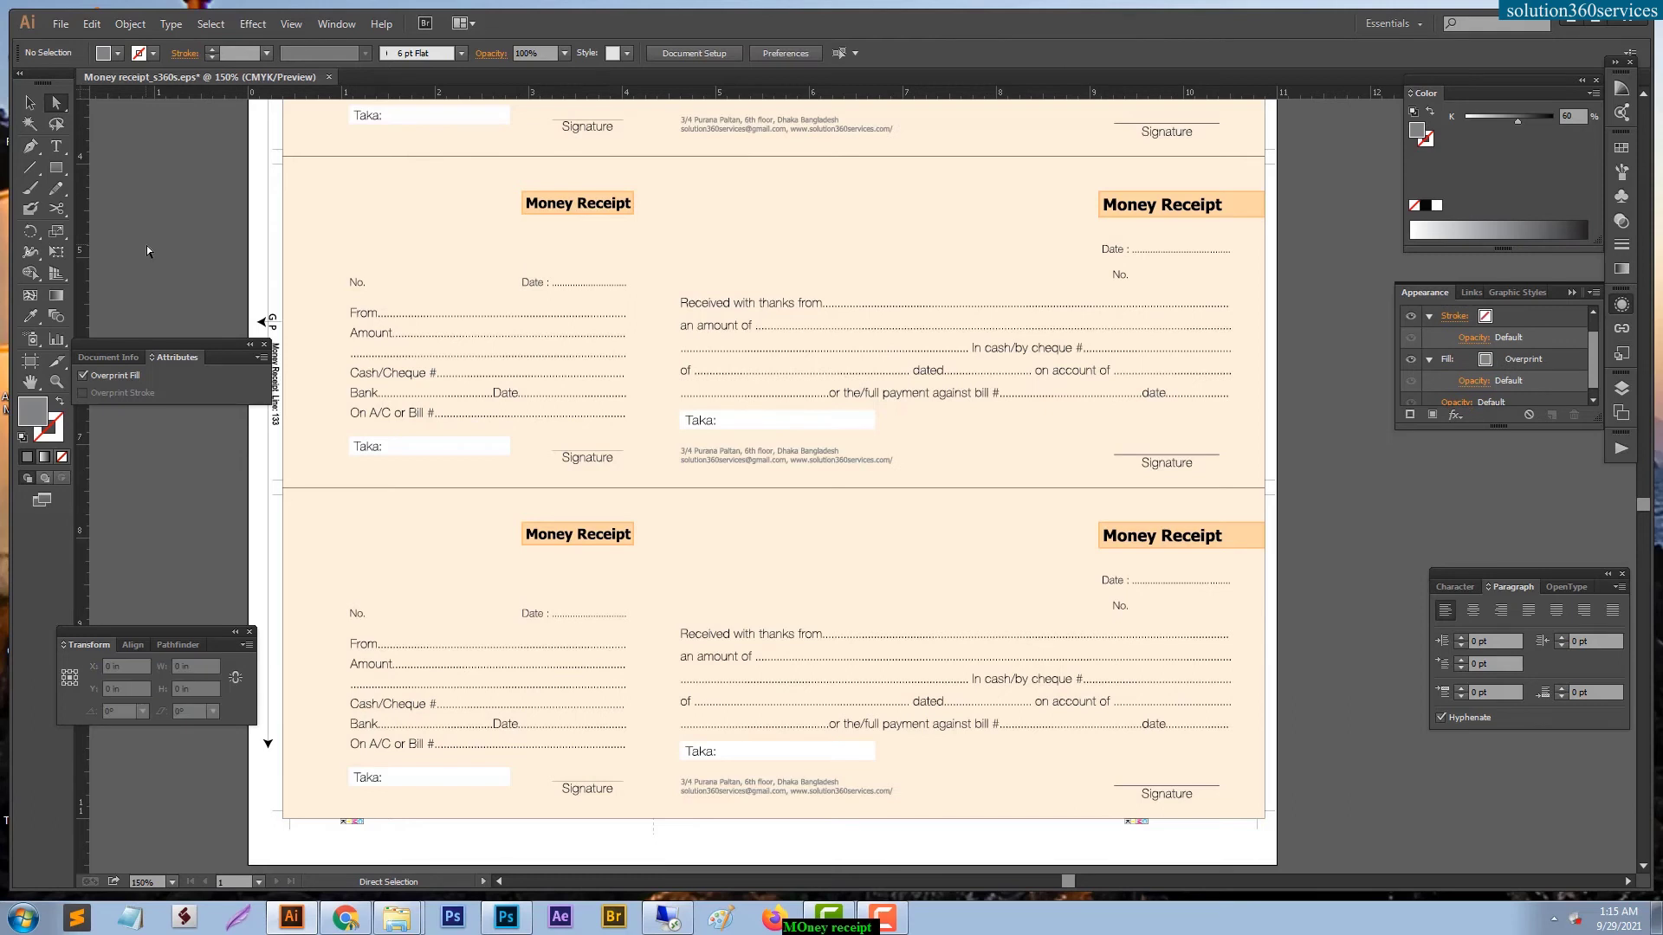
{"action": "key", "text": "ctrl+shift+s"}
Replace Money receipt_s360s.eps with an Illustrator CS6 EPS version including the overprint fill.
{"action": "left_click", "coordinate": [498, 482]}
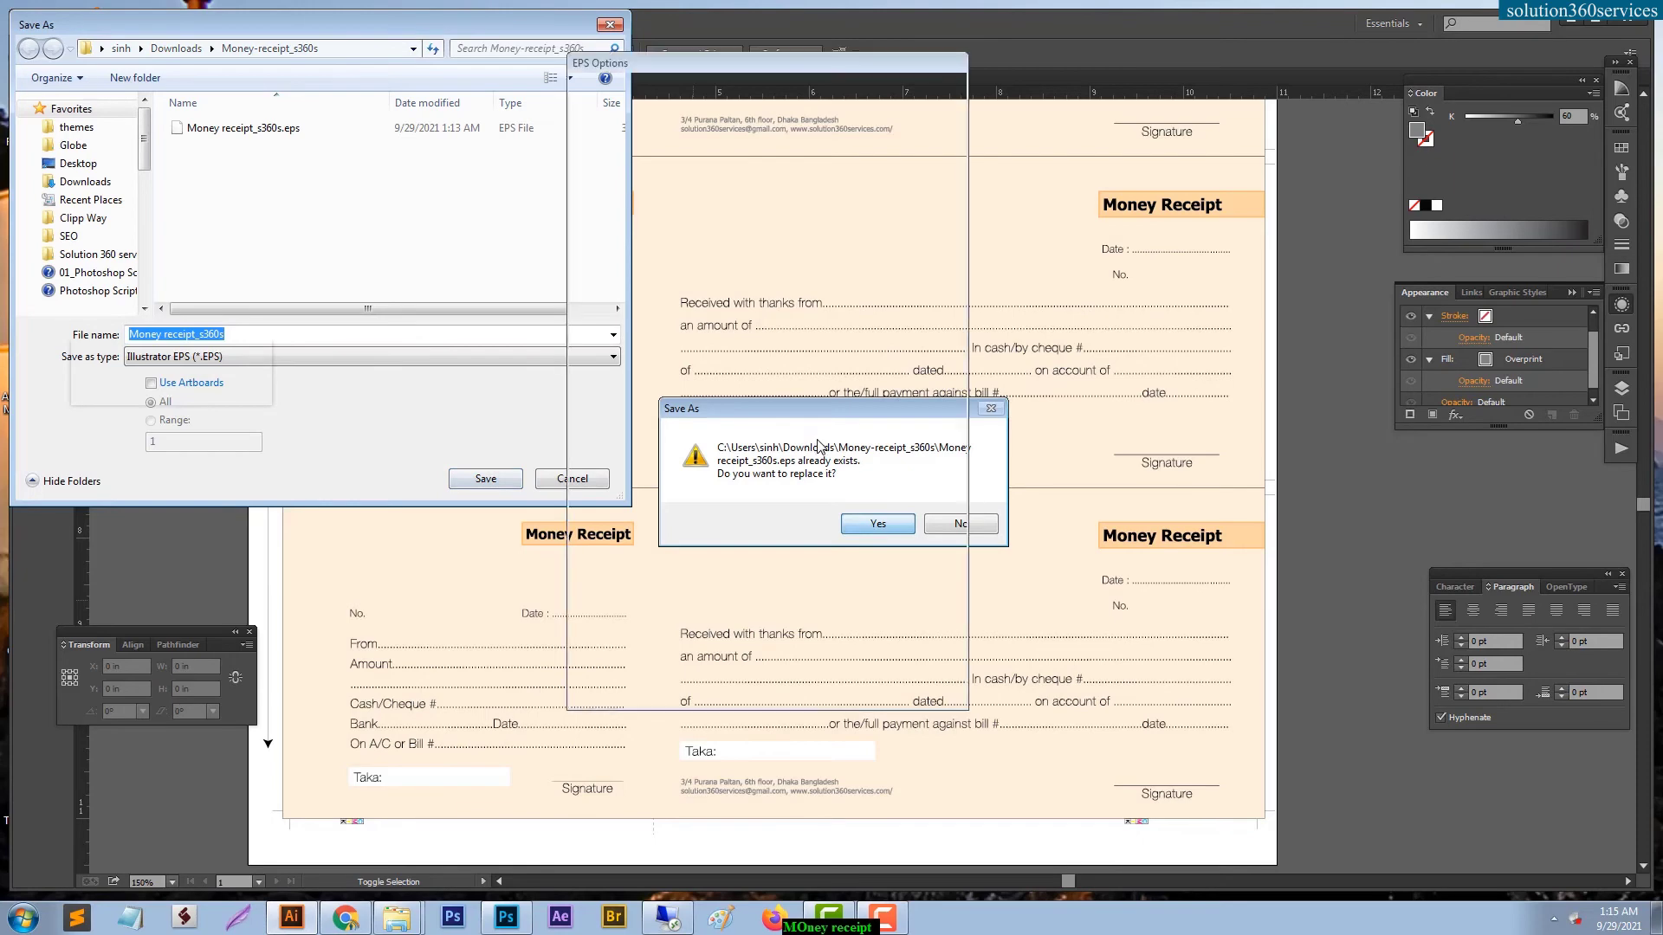
{"action": "key", "text": "Return"}
{"action": "left_click", "coordinate": [739, 108]}
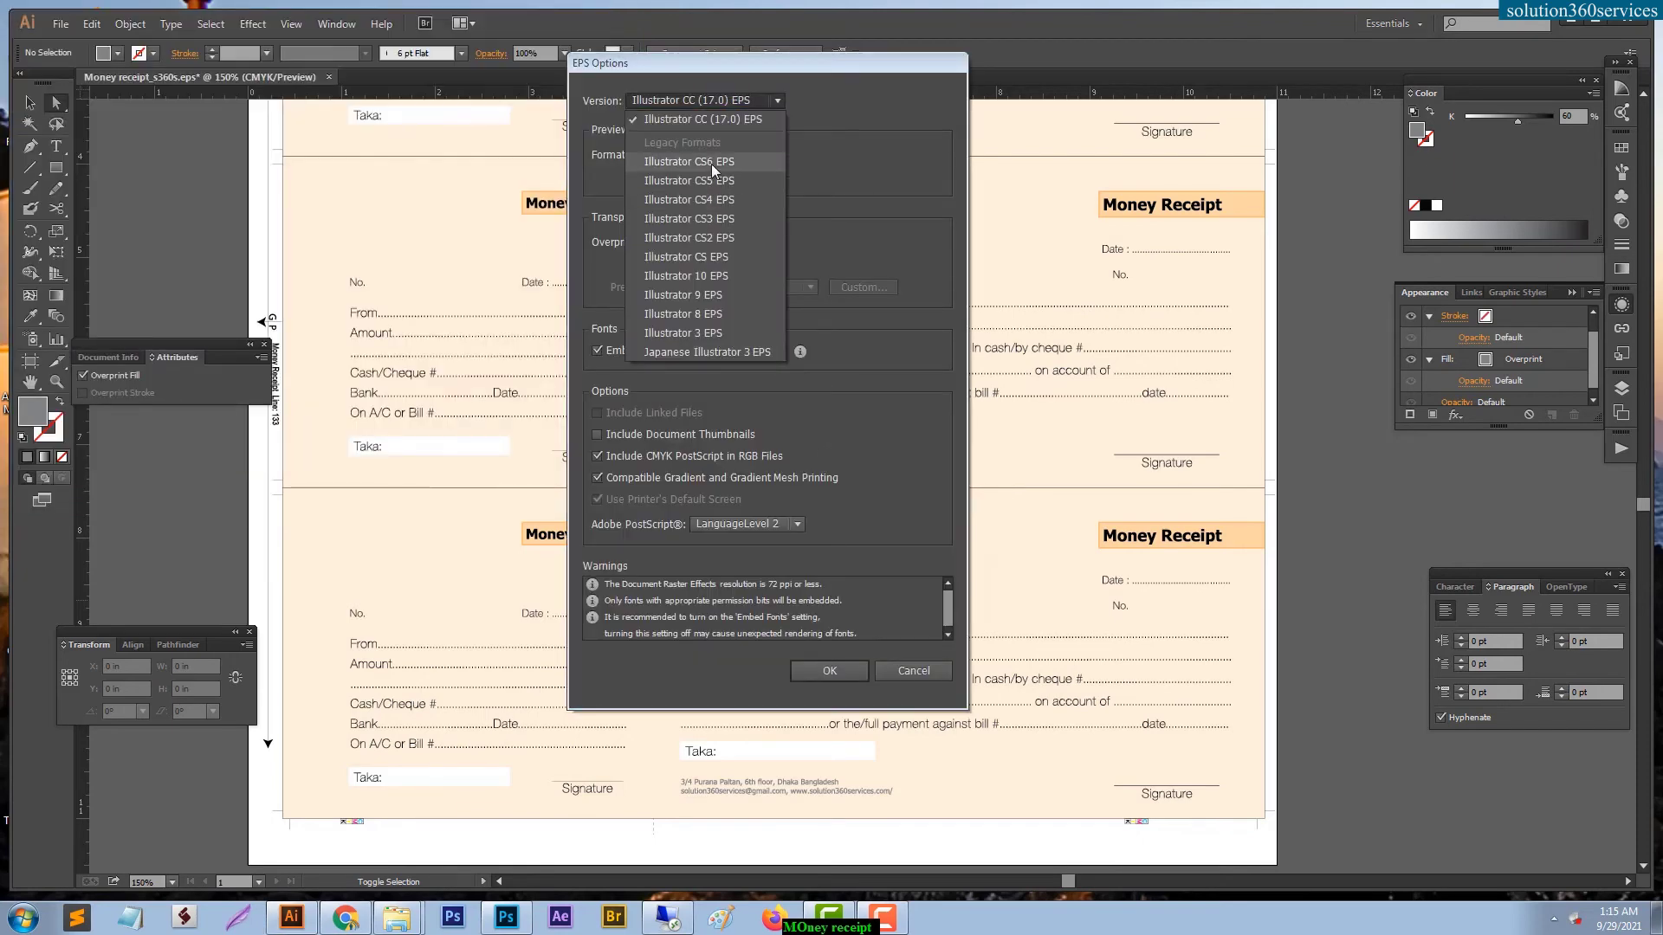
{"action": "left_click", "coordinate": [710, 162]}
{"action": "left_click", "coordinate": [838, 668]}
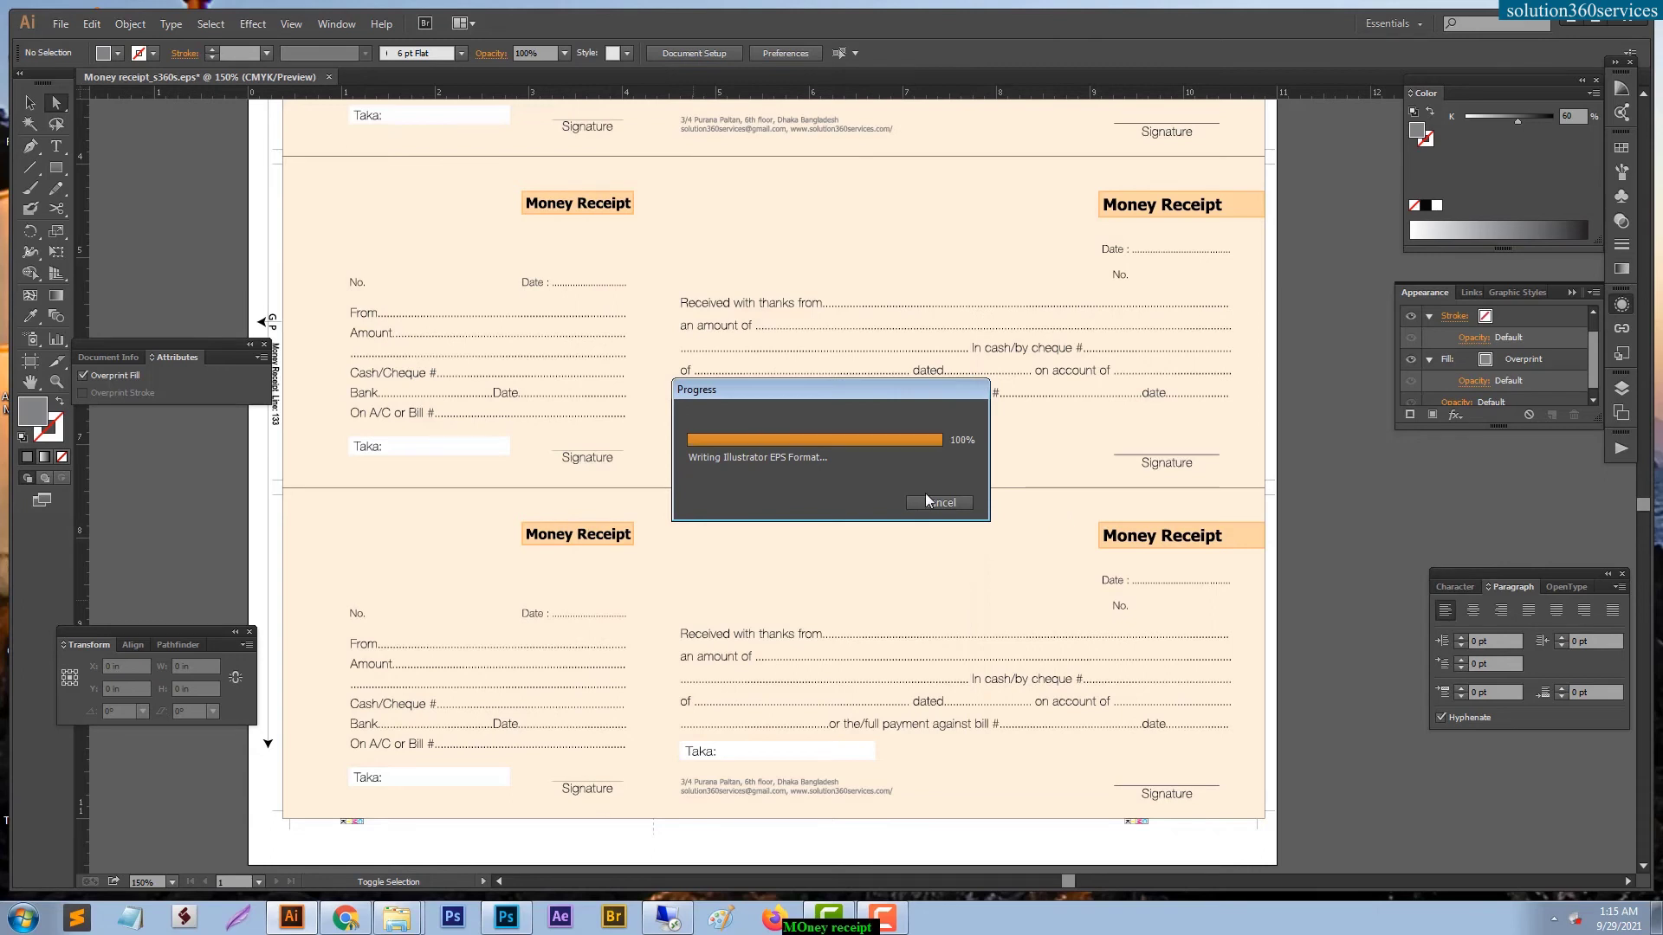
{"action": "left_click", "coordinate": [503, 918]}
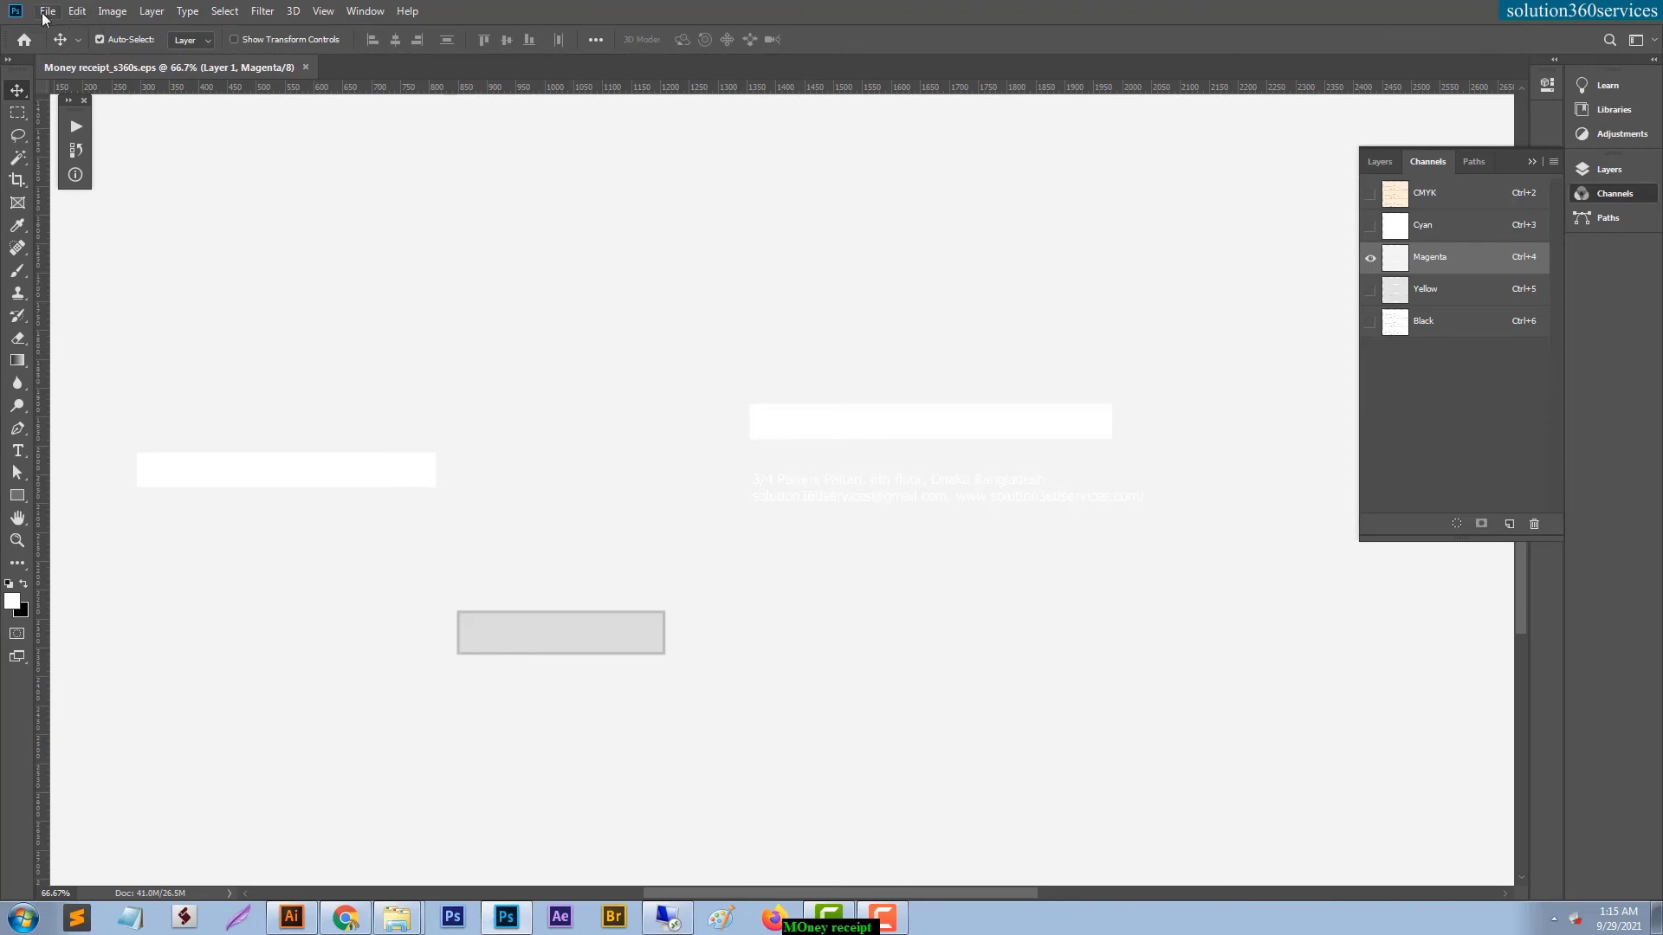
Try dragging the receipt content in a single channel and in CMYK, dismissing both errors.
{"action": "left_click", "coordinate": [43, 17]}
{"action": "left_click", "coordinate": [542, 682]}
{"action": "left_click_drag", "start_coordinate": [535, 673], "coordinate": [887, 491]}
{"action": "left_click", "coordinate": [813, 341]}
{"action": "left_click", "coordinate": [1451, 199]}
{"action": "left_click_drag", "start_coordinate": [849, 342], "coordinate": [962, 342]}
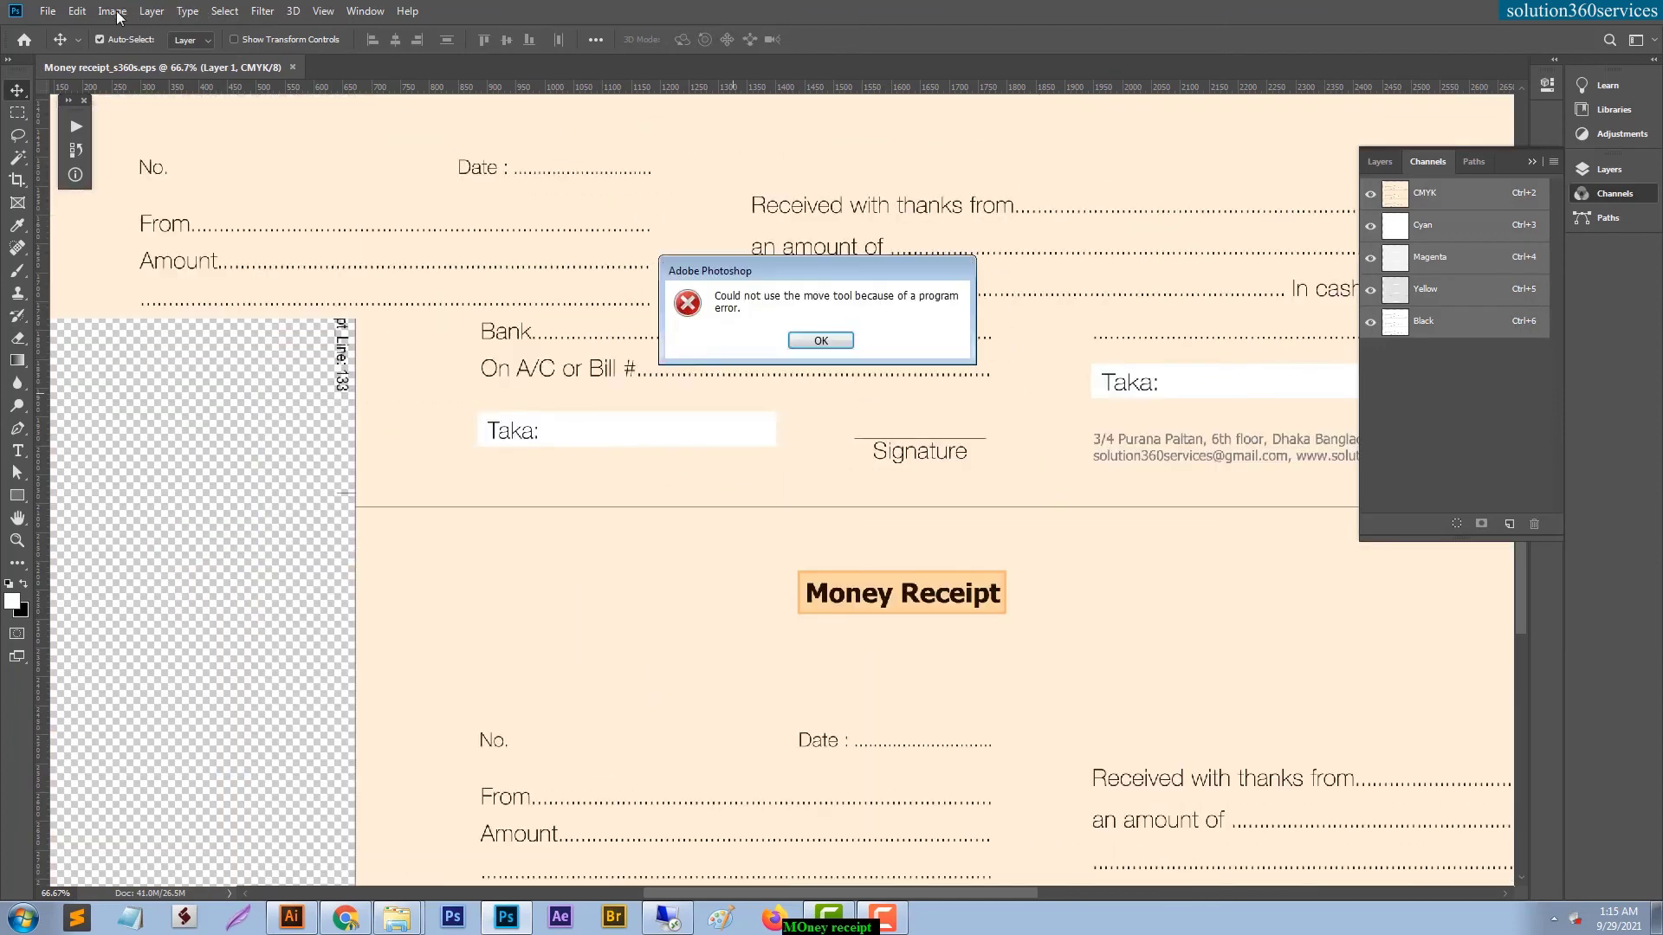
{"action": "left_click", "coordinate": [818, 341]}
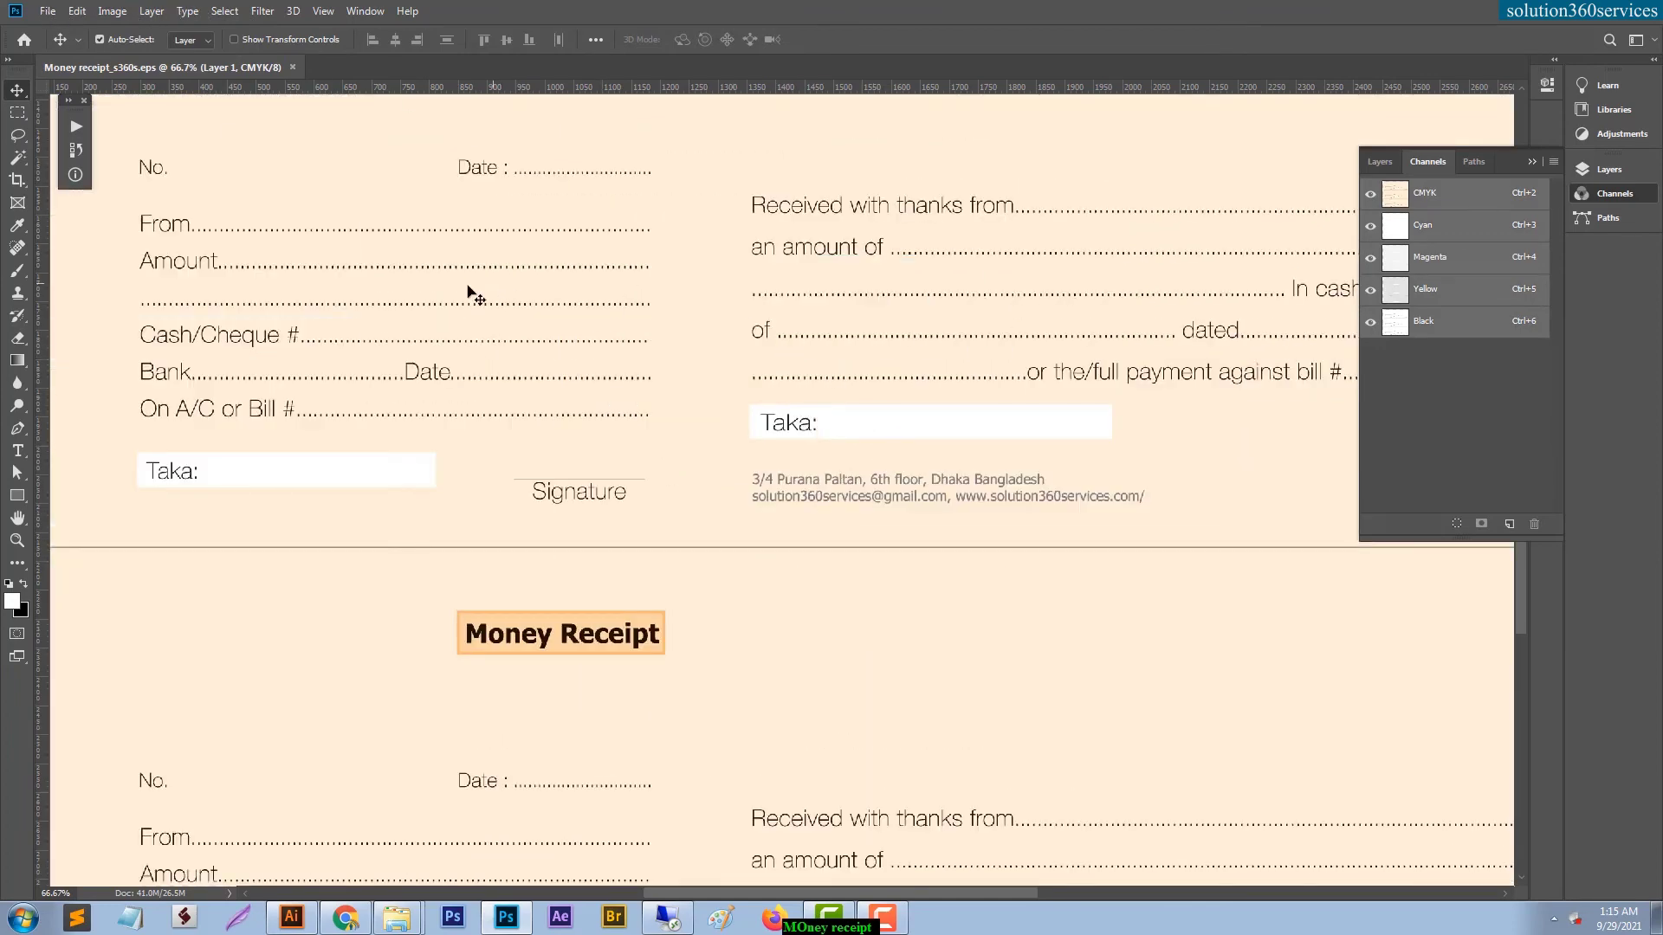
Delete a small rectangular test patch from the first receipt.
{"action": "left_click", "coordinate": [48, 12]}
{"action": "left_click", "coordinate": [49, 13]}
{"action": "key", "text": "m"}
{"action": "left_click_drag", "start_coordinate": [390, 263], "coordinate": [491, 338]}
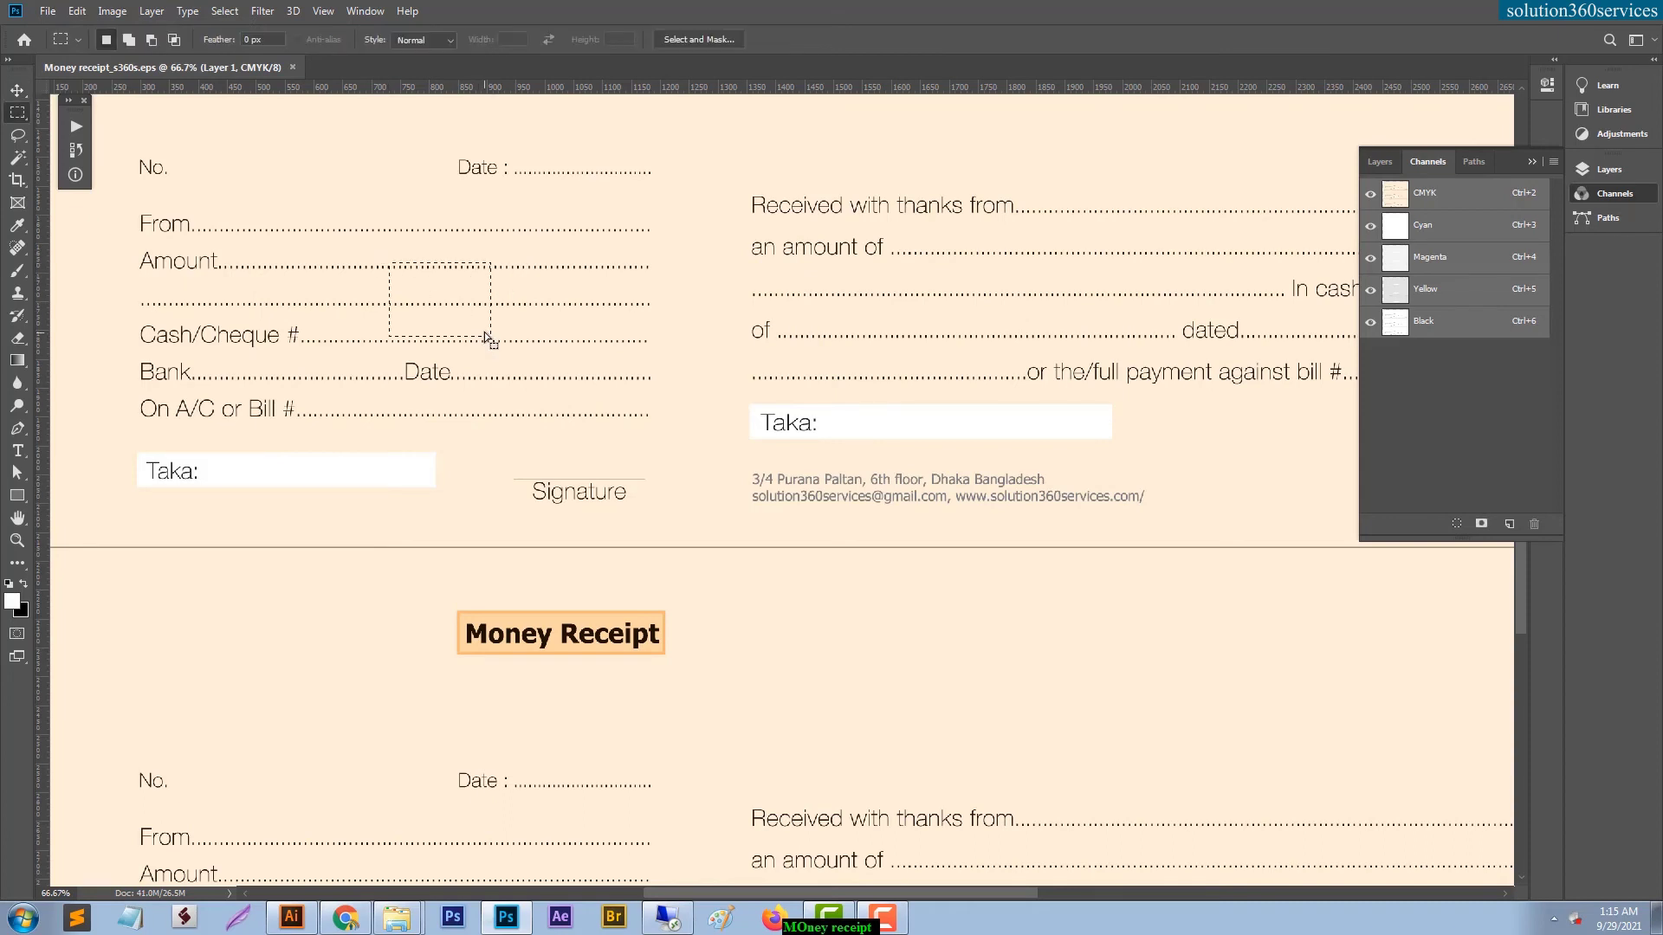
{"action": "key", "text": "Delete"}
{"action": "left_click", "coordinate": [419, 290]}
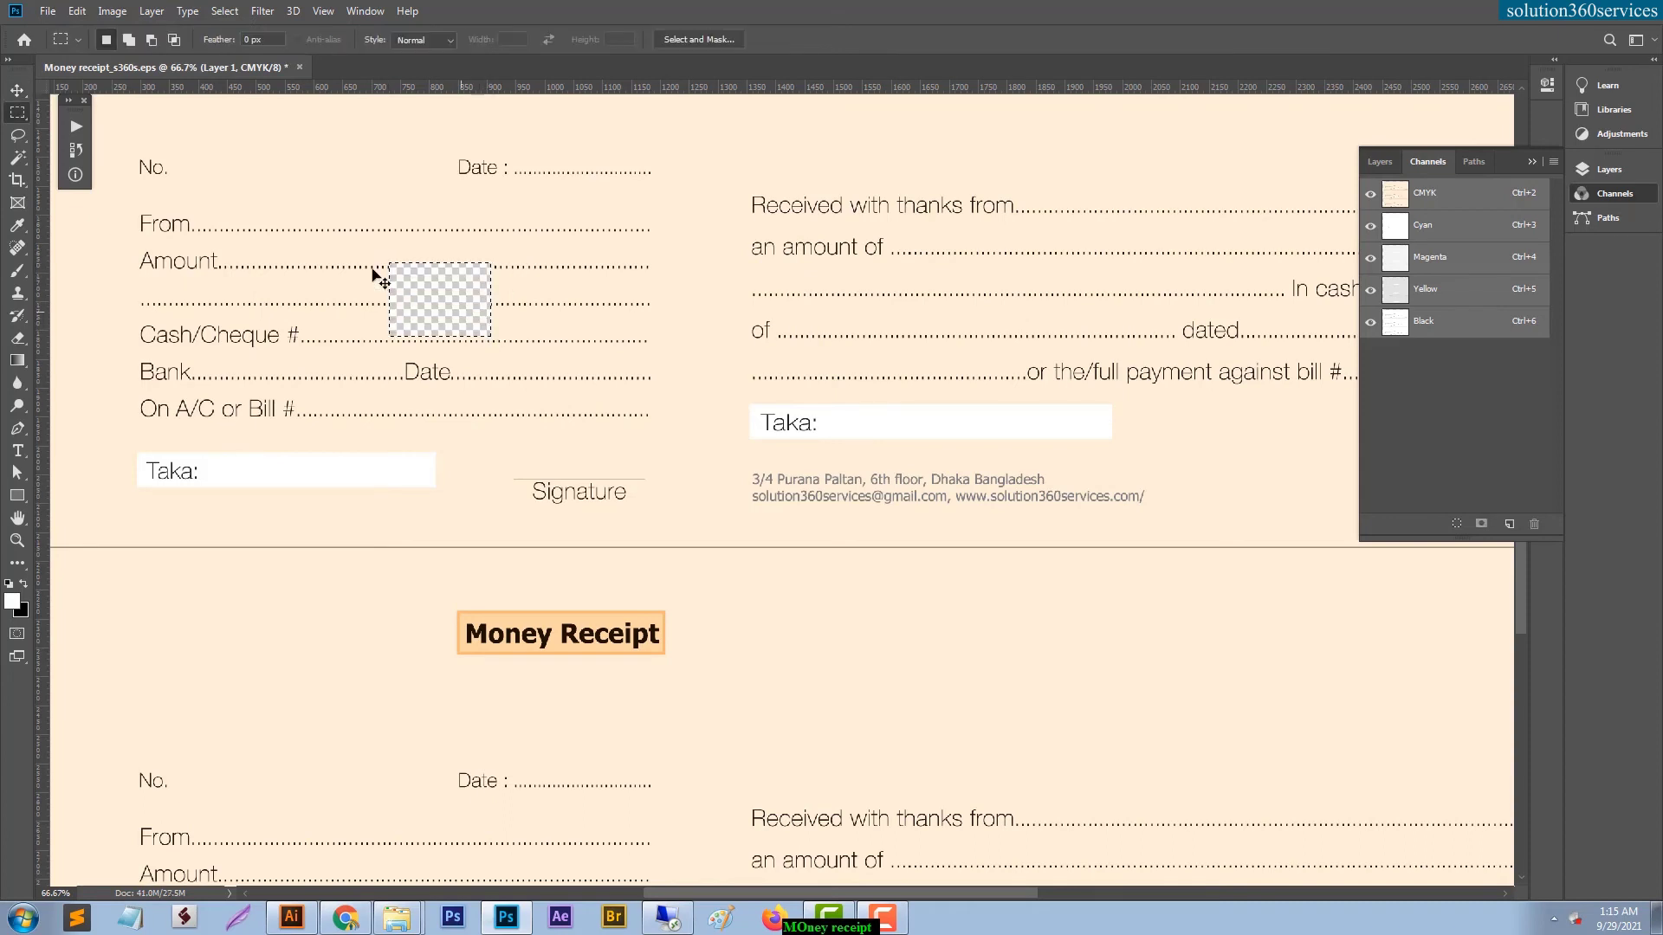
Revert the document, accepting the rasterize settings to reload the resaved EPS.
{"action": "left_click", "coordinate": [50, 11]}
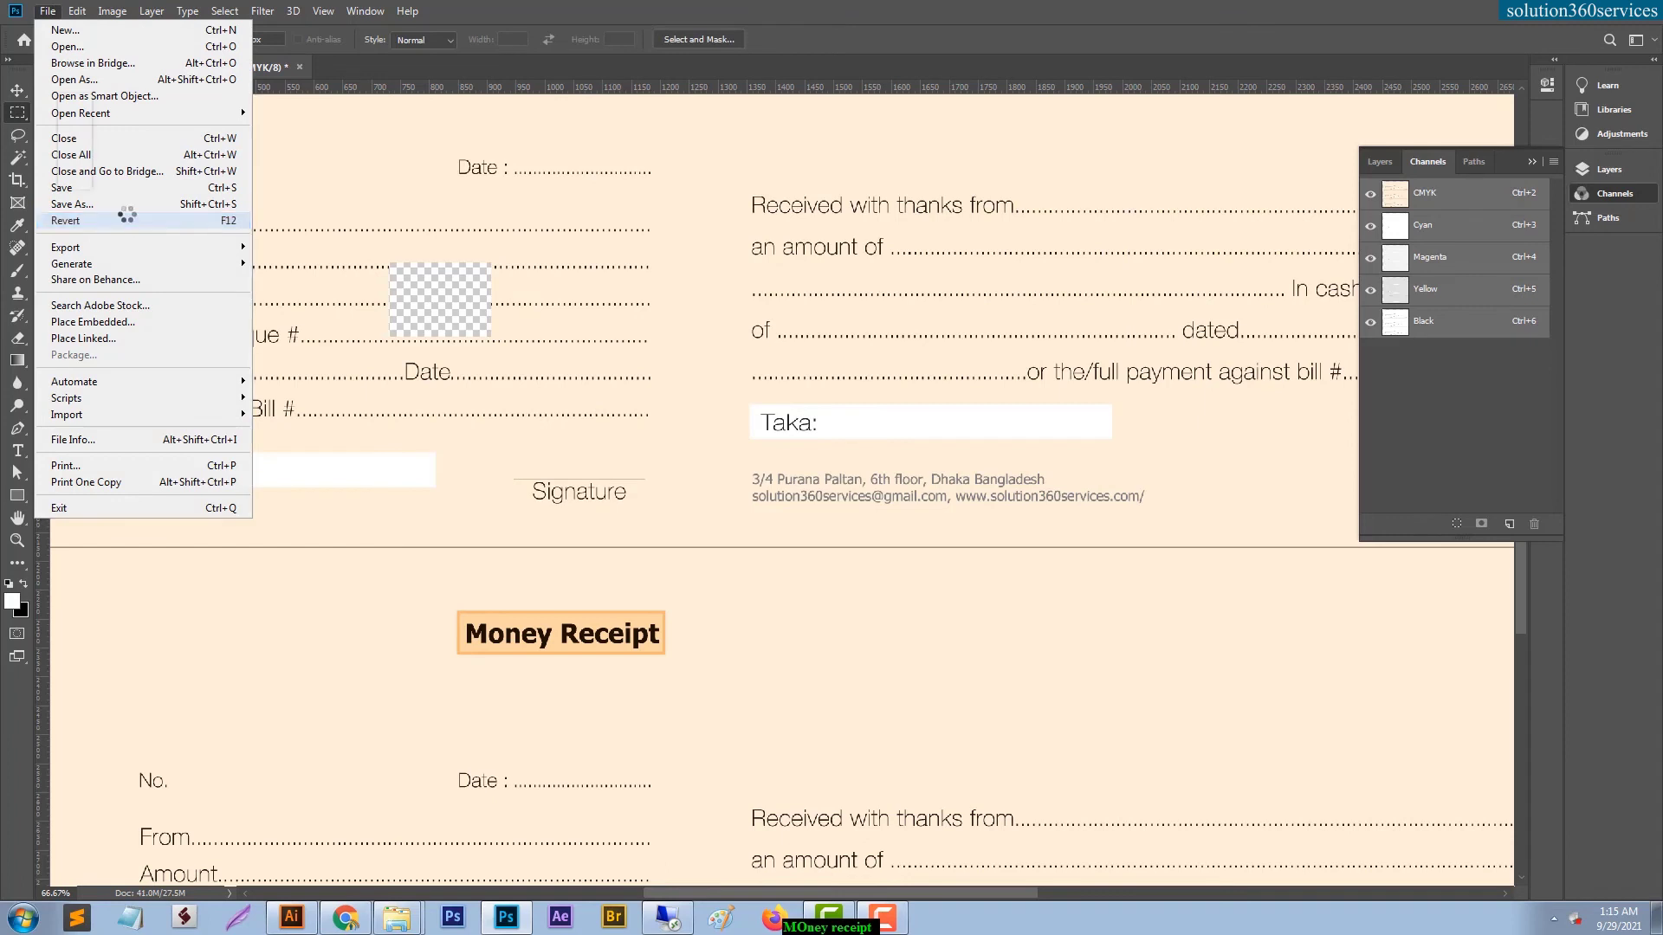
{"action": "left_click", "coordinate": [101, 220]}
{"action": "left_click", "coordinate": [947, 249]}
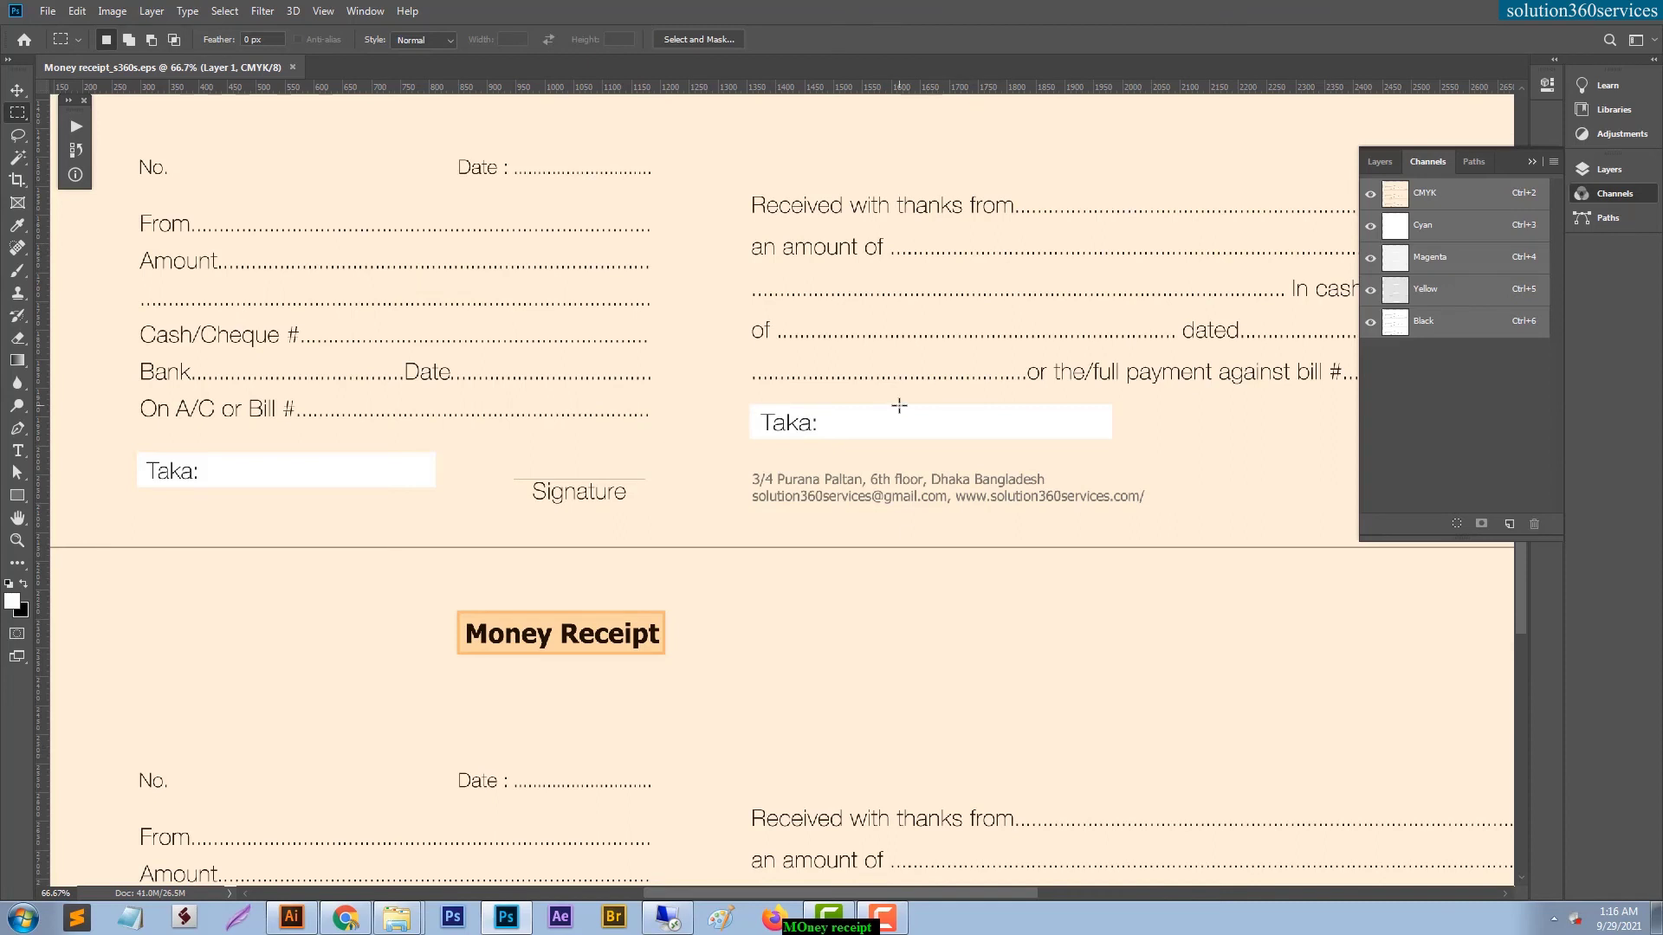
{"action": "left_click", "coordinate": [1465, 267]}
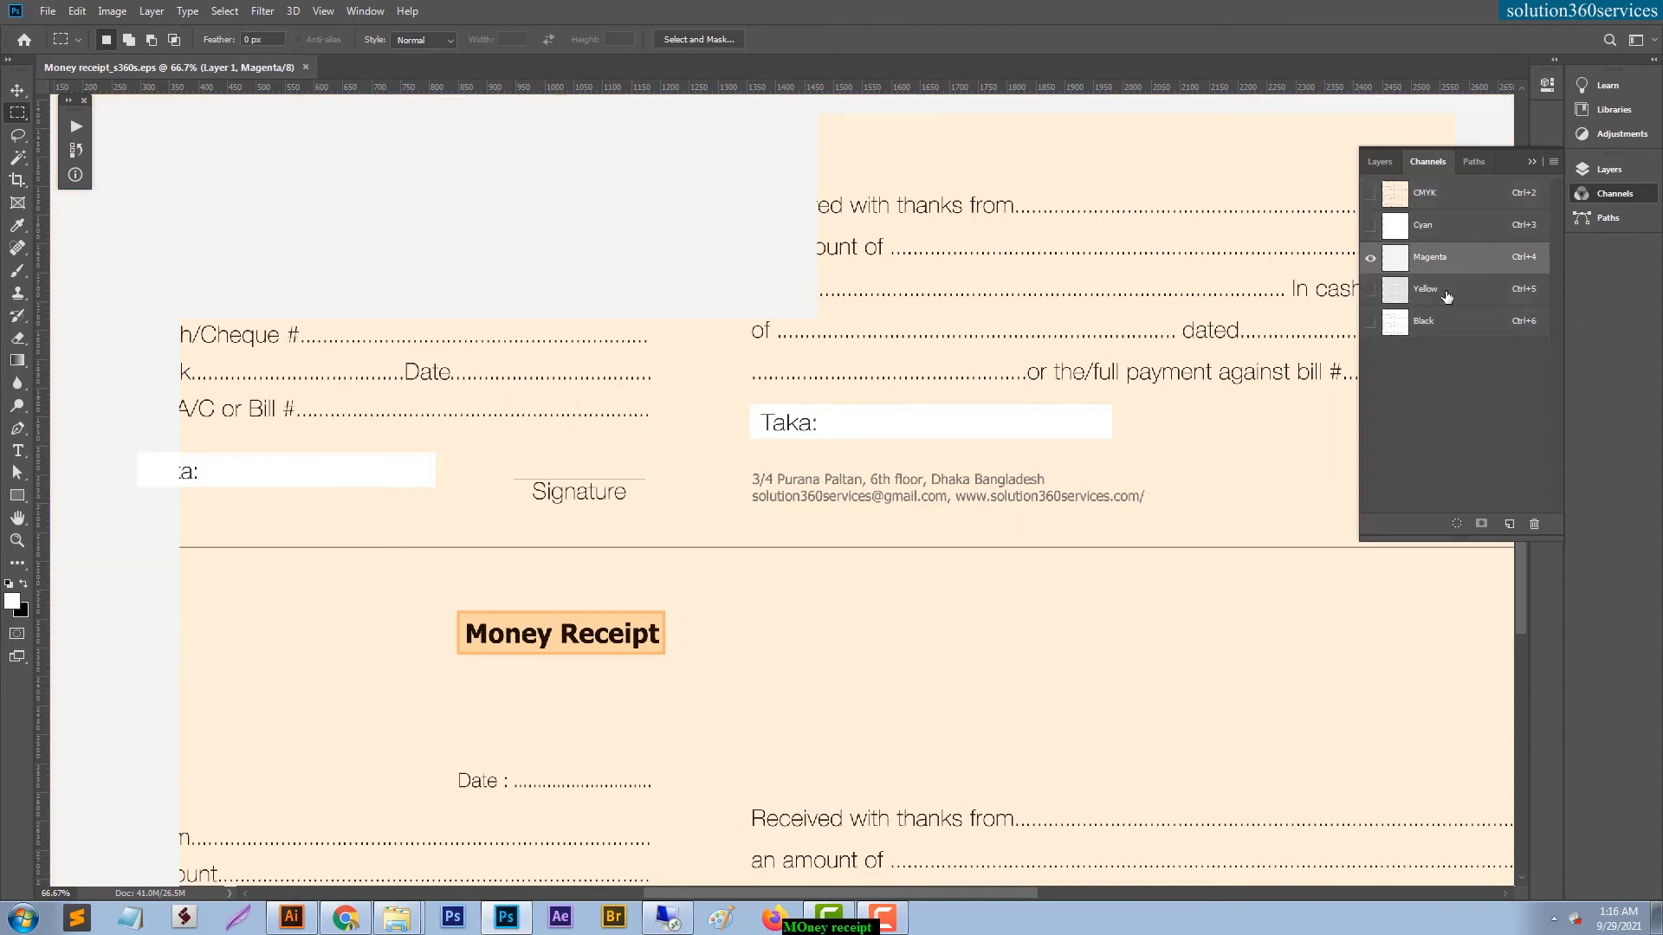
{"action": "scroll", "coordinate": [929, 506], "scroll_direction": "up", "scroll_amount": 3}
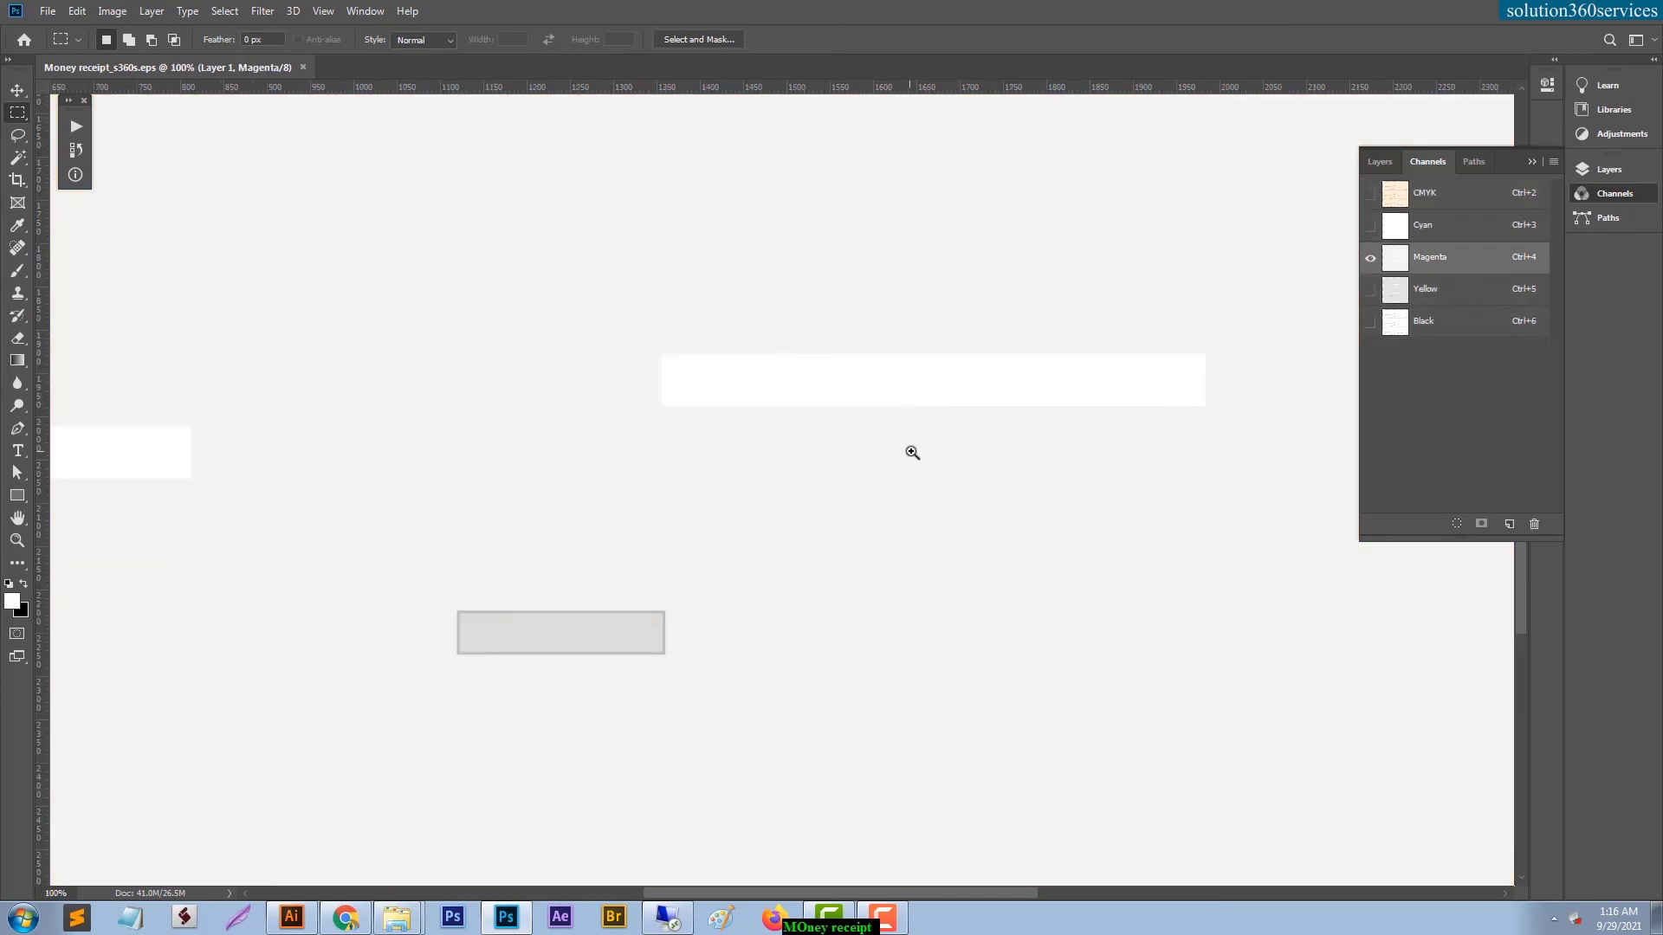
{"action": "key", "text": "ctrl+r"}
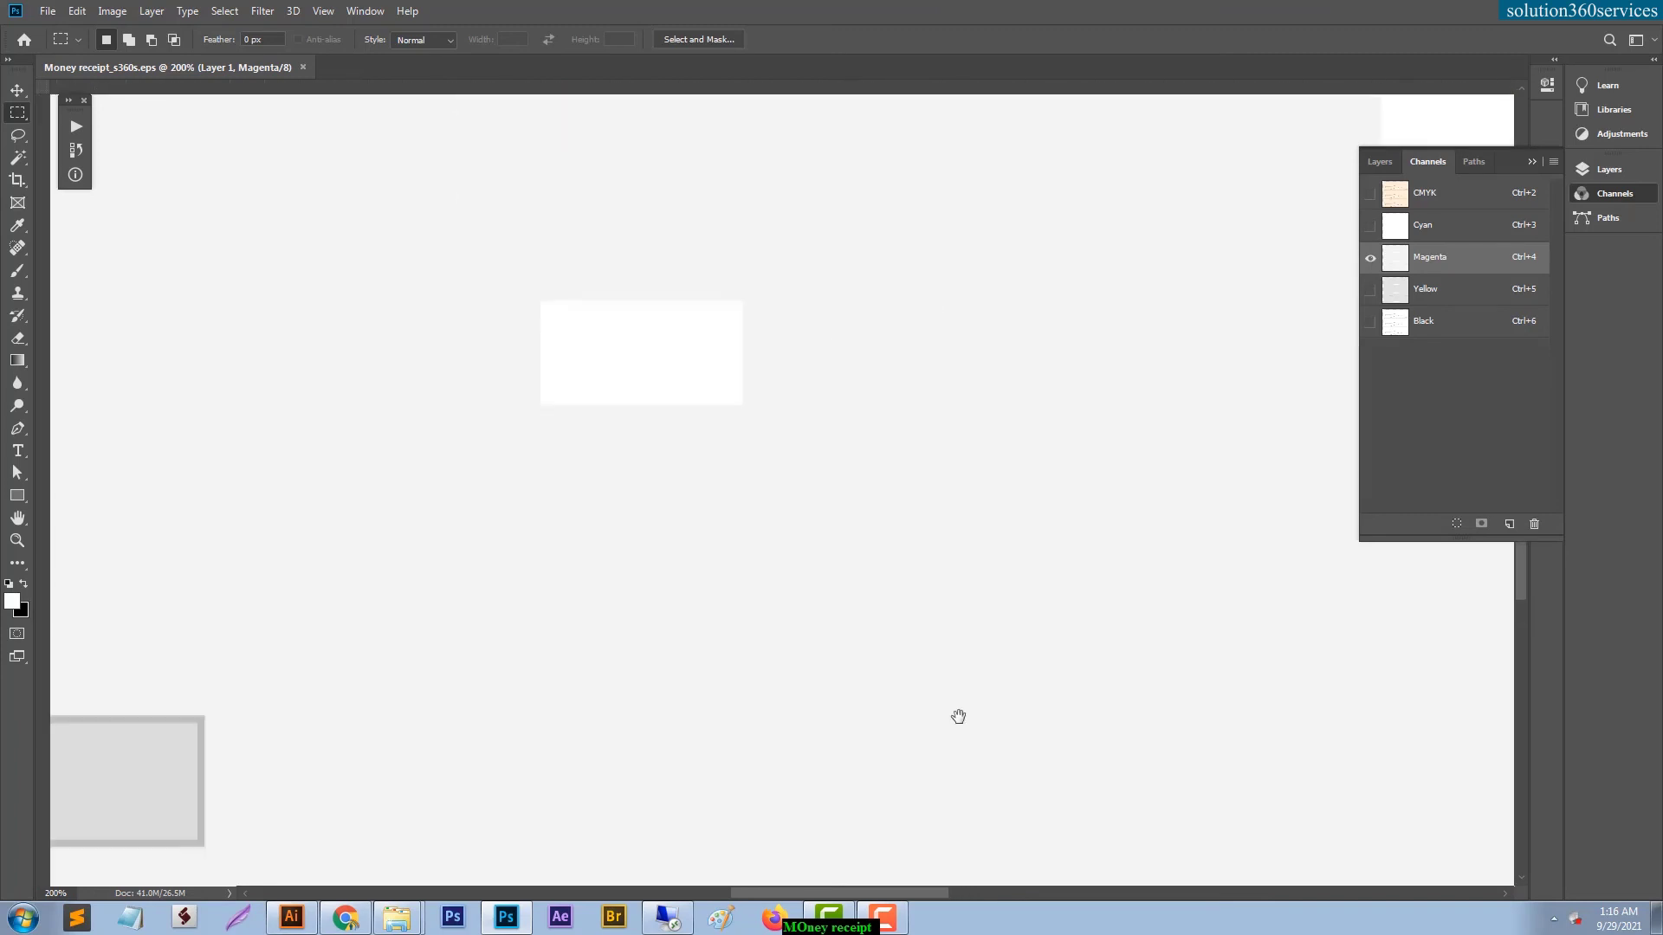
{"action": "left_click", "coordinate": [1458, 327]}
{"action": "left_click", "coordinate": [1442, 284]}
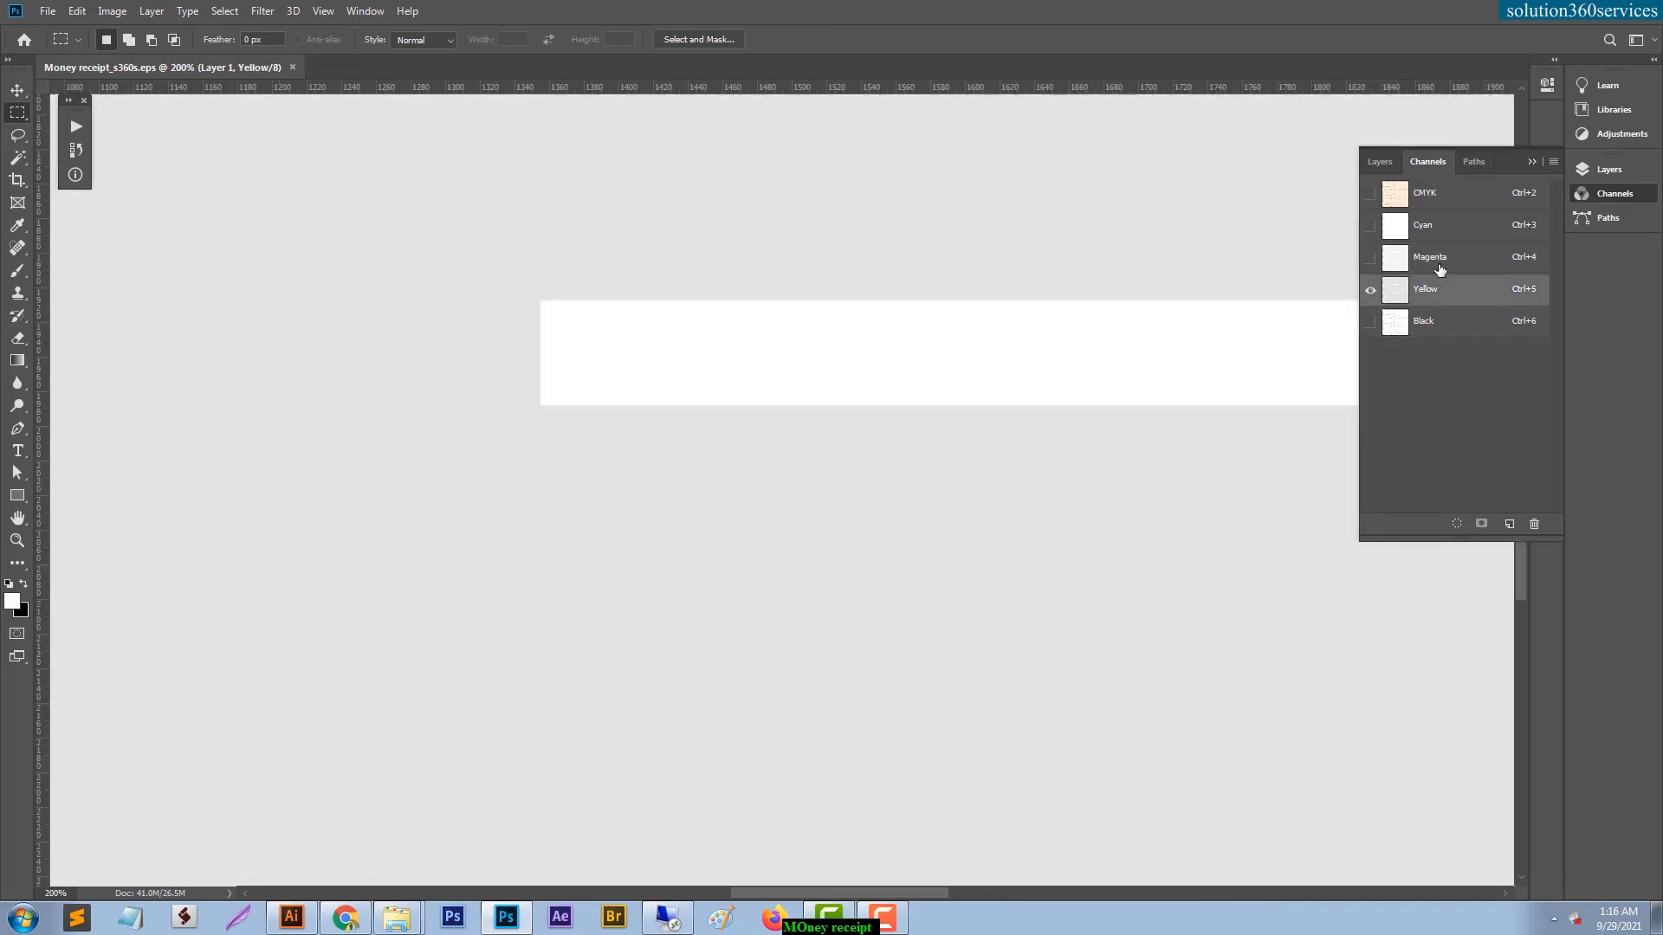
{"action": "left_click", "coordinate": [1439, 202]}
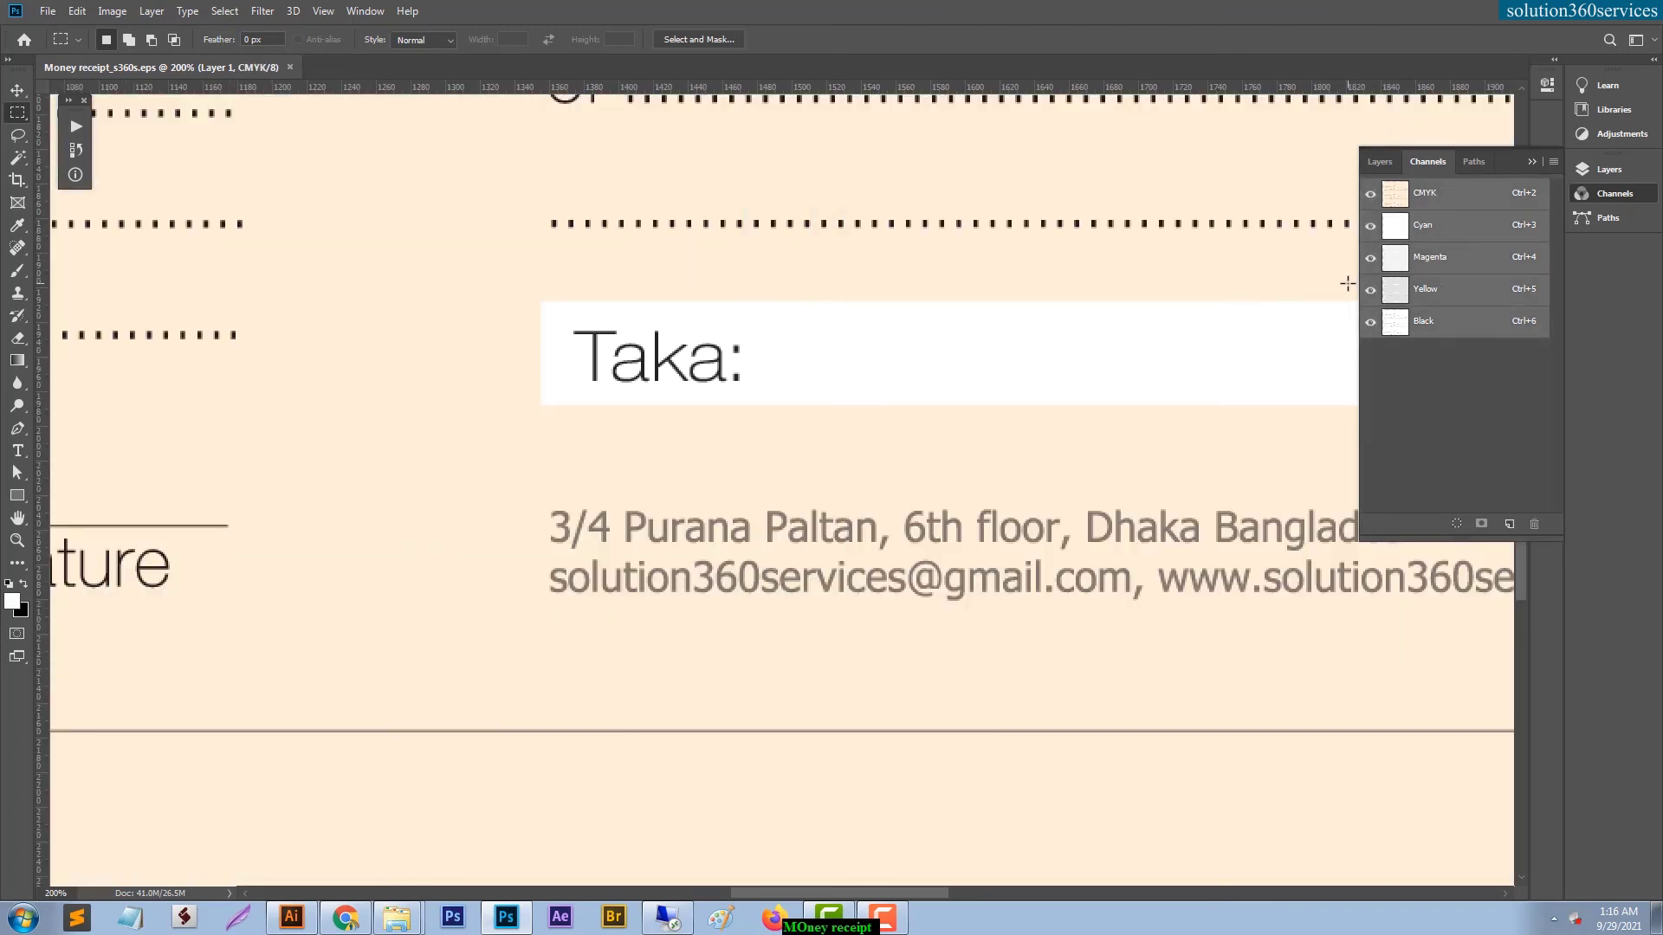
{"action": "key", "text": "ctrl+0"}
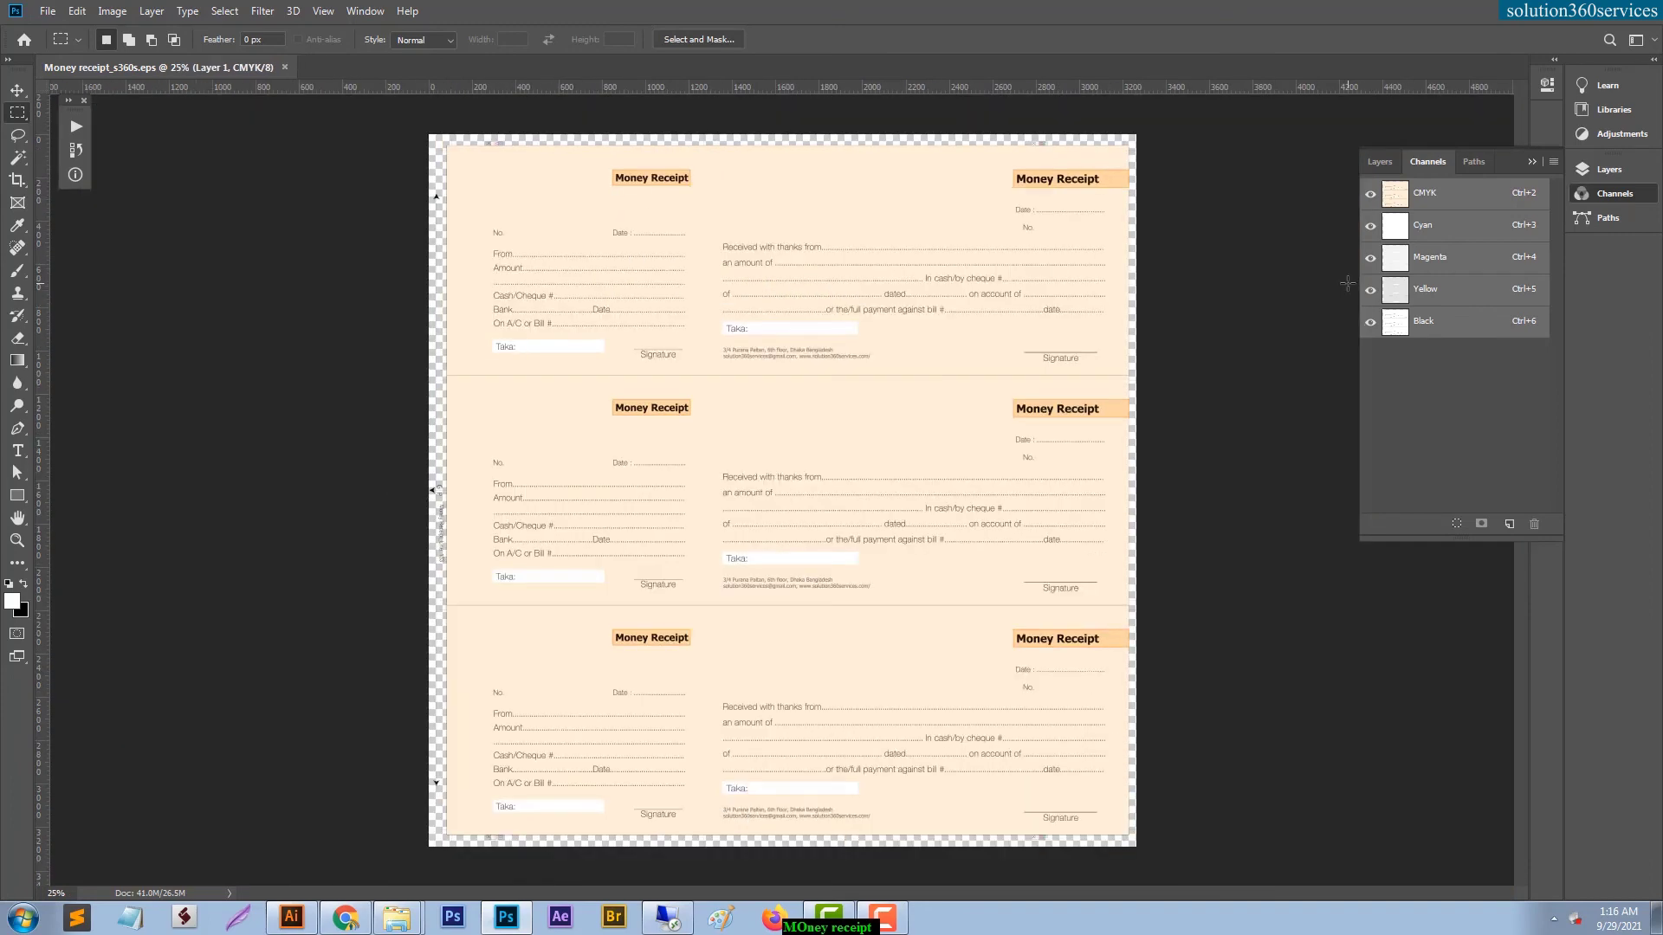
{"action": "left_click", "coordinate": [779, 389], "text": "ctrl"}
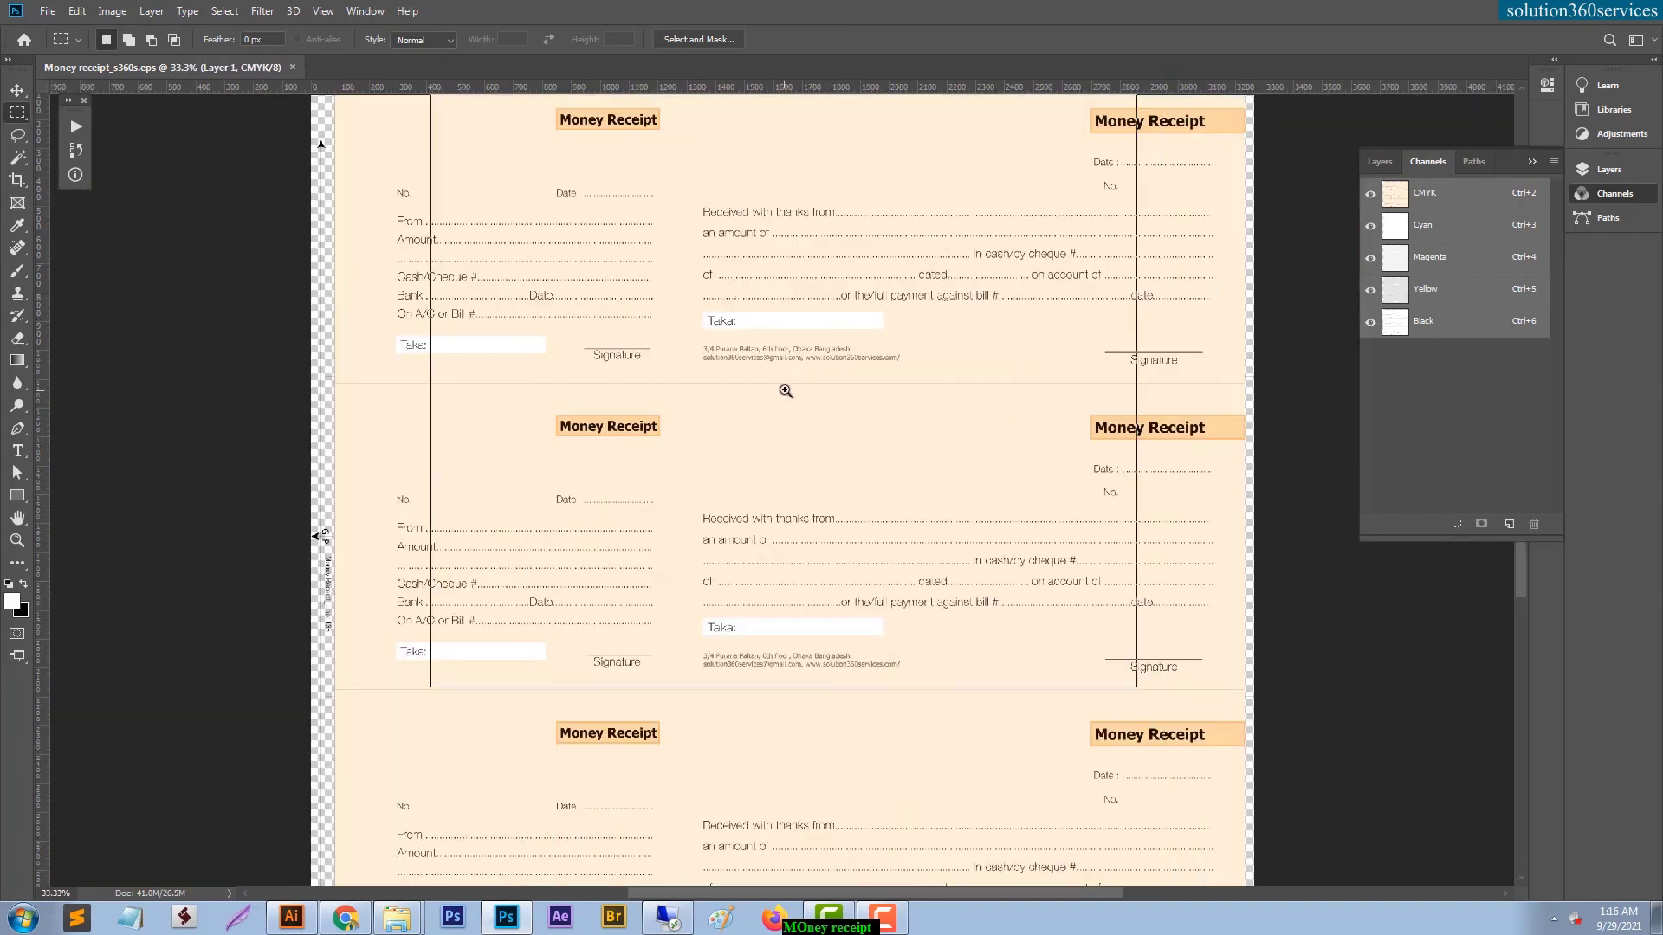
{"action": "left_click", "coordinate": [766, 314], "text": "ctrl"}
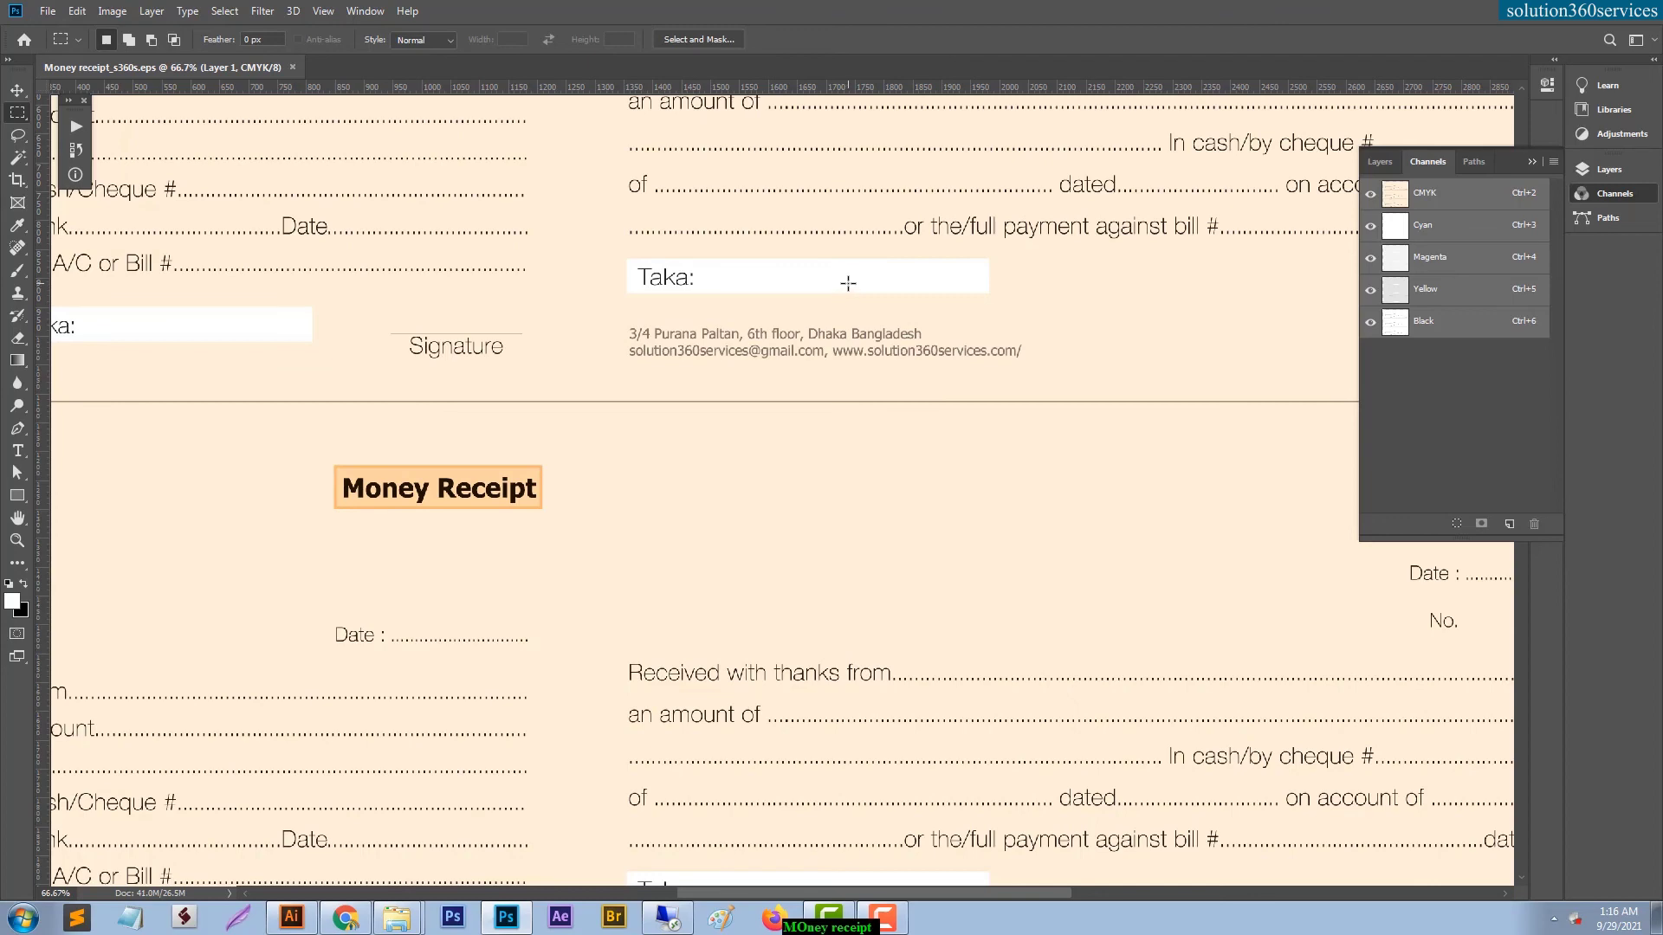
{"action": "key", "text": "ctrl+0"}
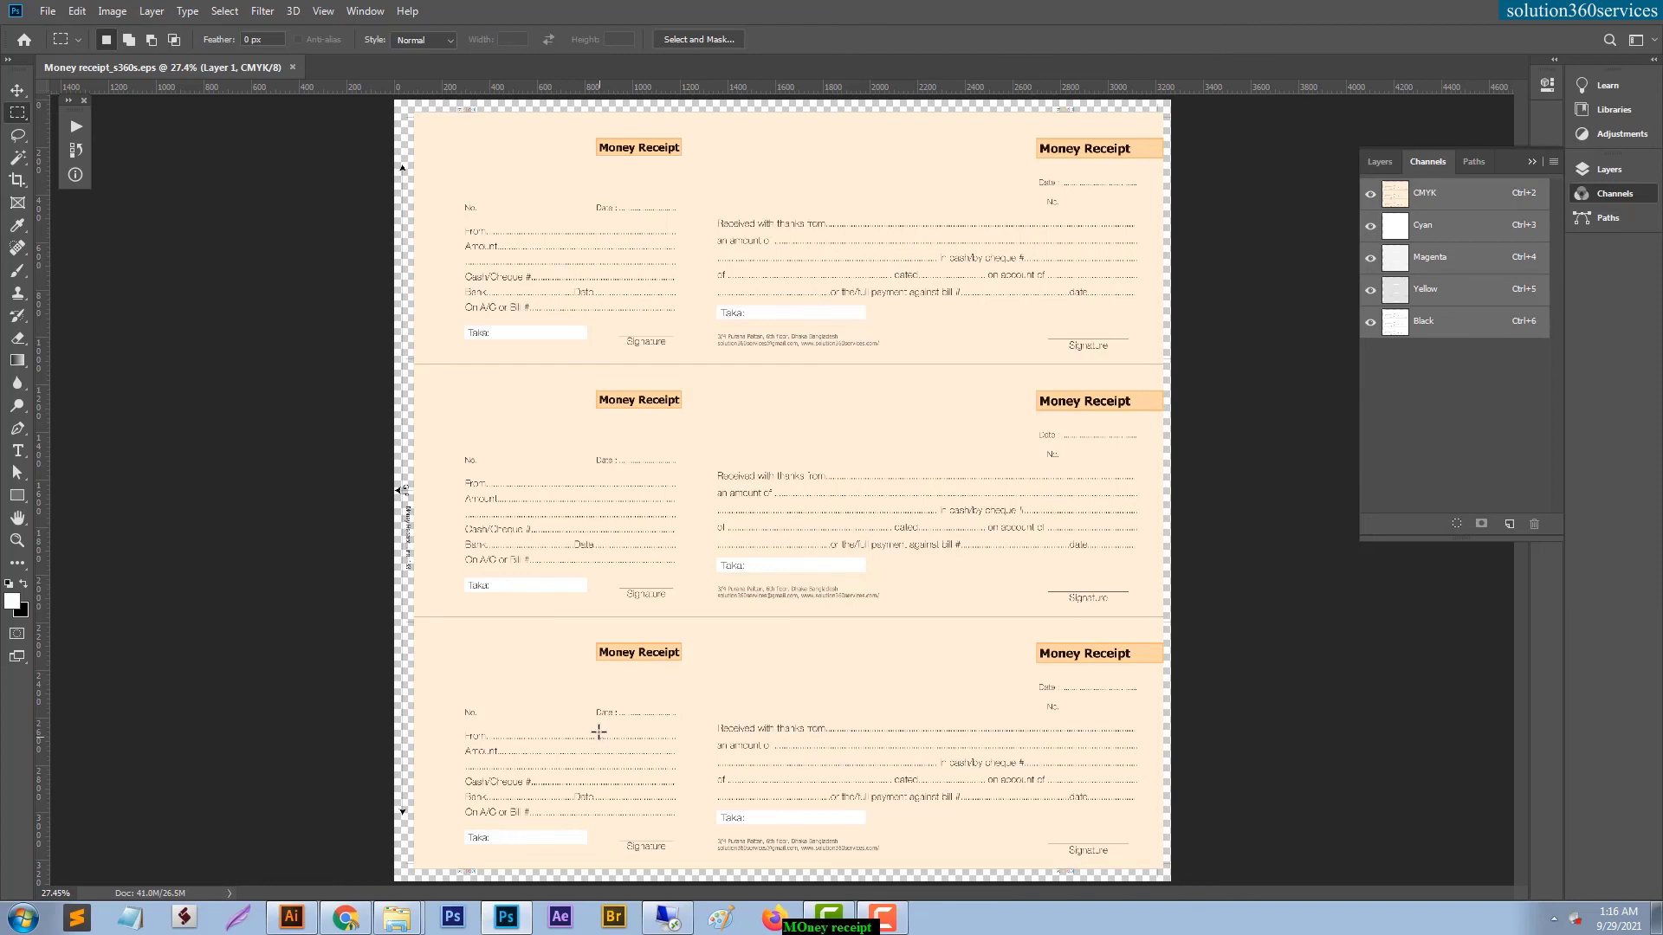
Return to Illustrator and zoom onto the Money Receipt_Line: 133 margin label.
{"action": "left_click", "coordinate": [291, 916]}
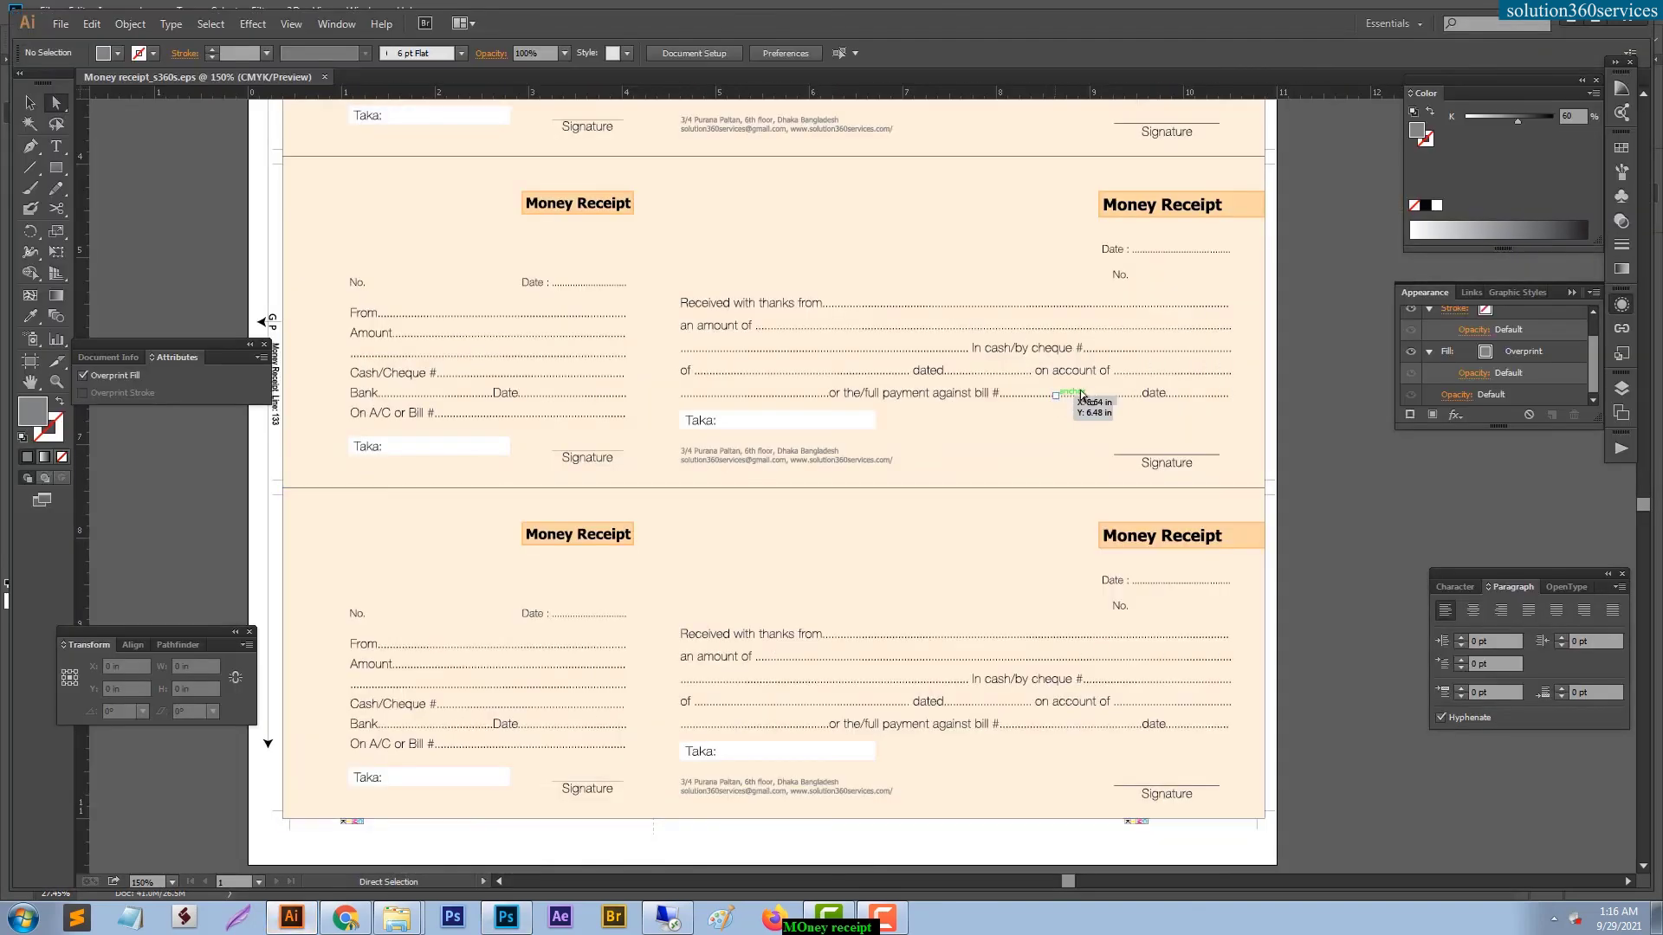
{"action": "key", "text": "ctrl+minus"}
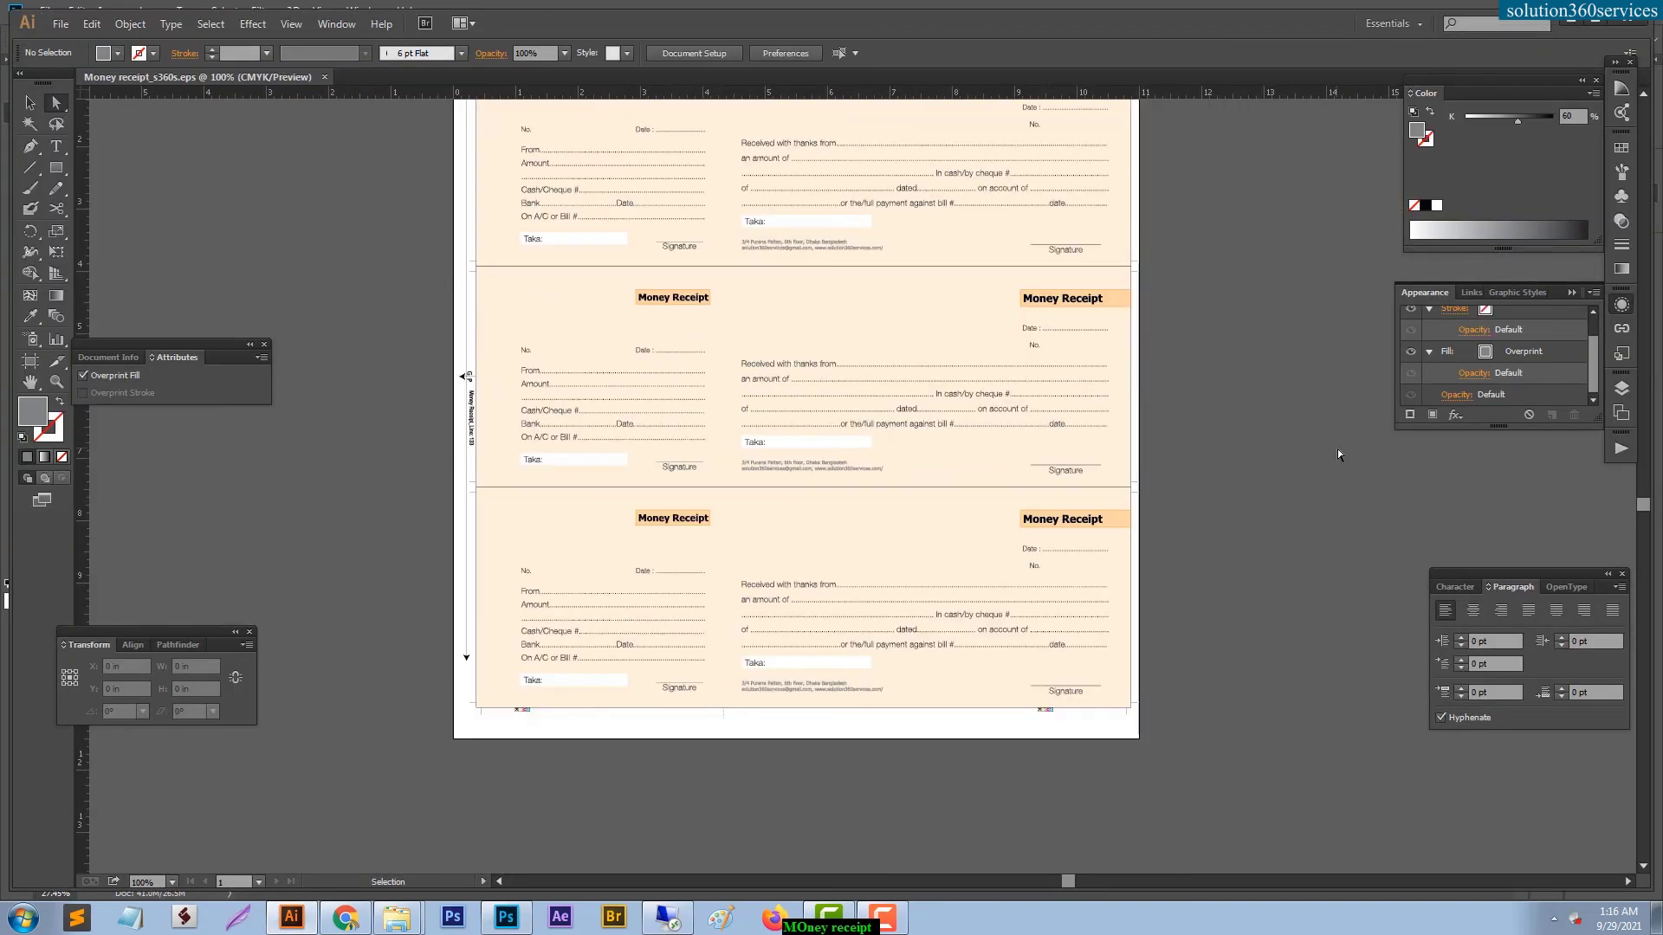
{"action": "key", "text": "ctrl+minus"}
{"action": "key", "text": "ctrl+plus"}
{"action": "mouse_move", "coordinate": [870, 494]}
{"action": "left_mouse_down"}
{"action": "mouse_move", "coordinate": [845, 567]}
{"action": "mouse_move", "coordinate": [797, 586]}
{"action": "mouse_move", "coordinate": [848, 360]}
{"action": "mouse_move", "coordinate": [818, 366]}
{"action": "left_mouse_up"}
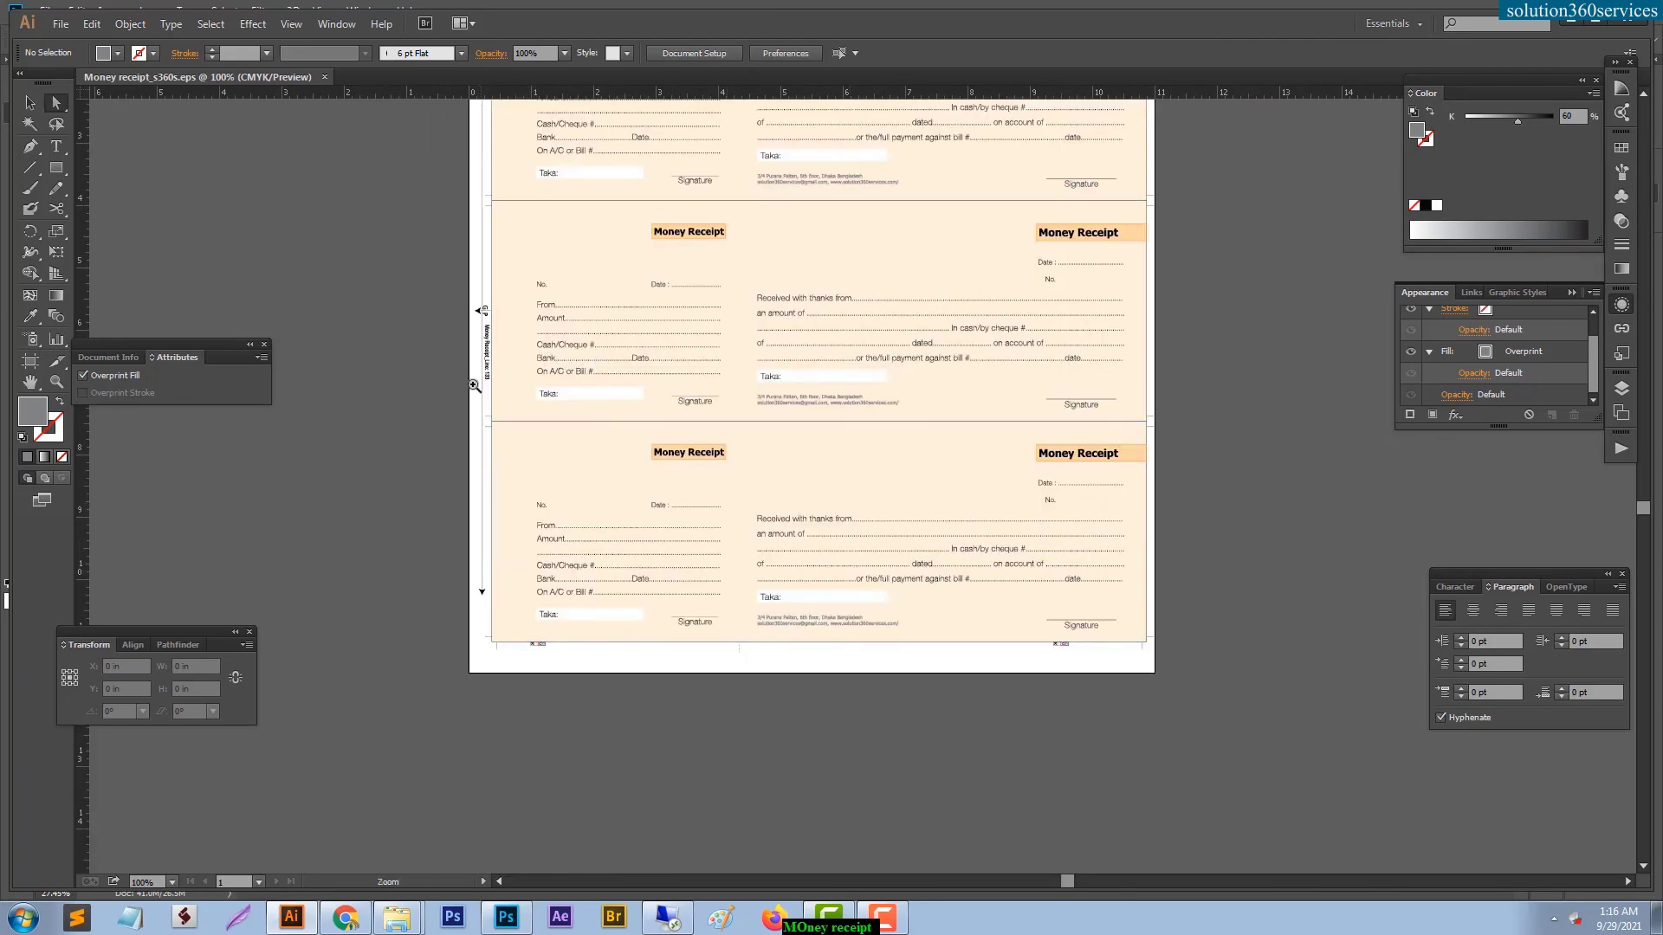
{"action": "left_click_drag", "start_coordinate": [474, 395], "coordinate": [576, 295]}
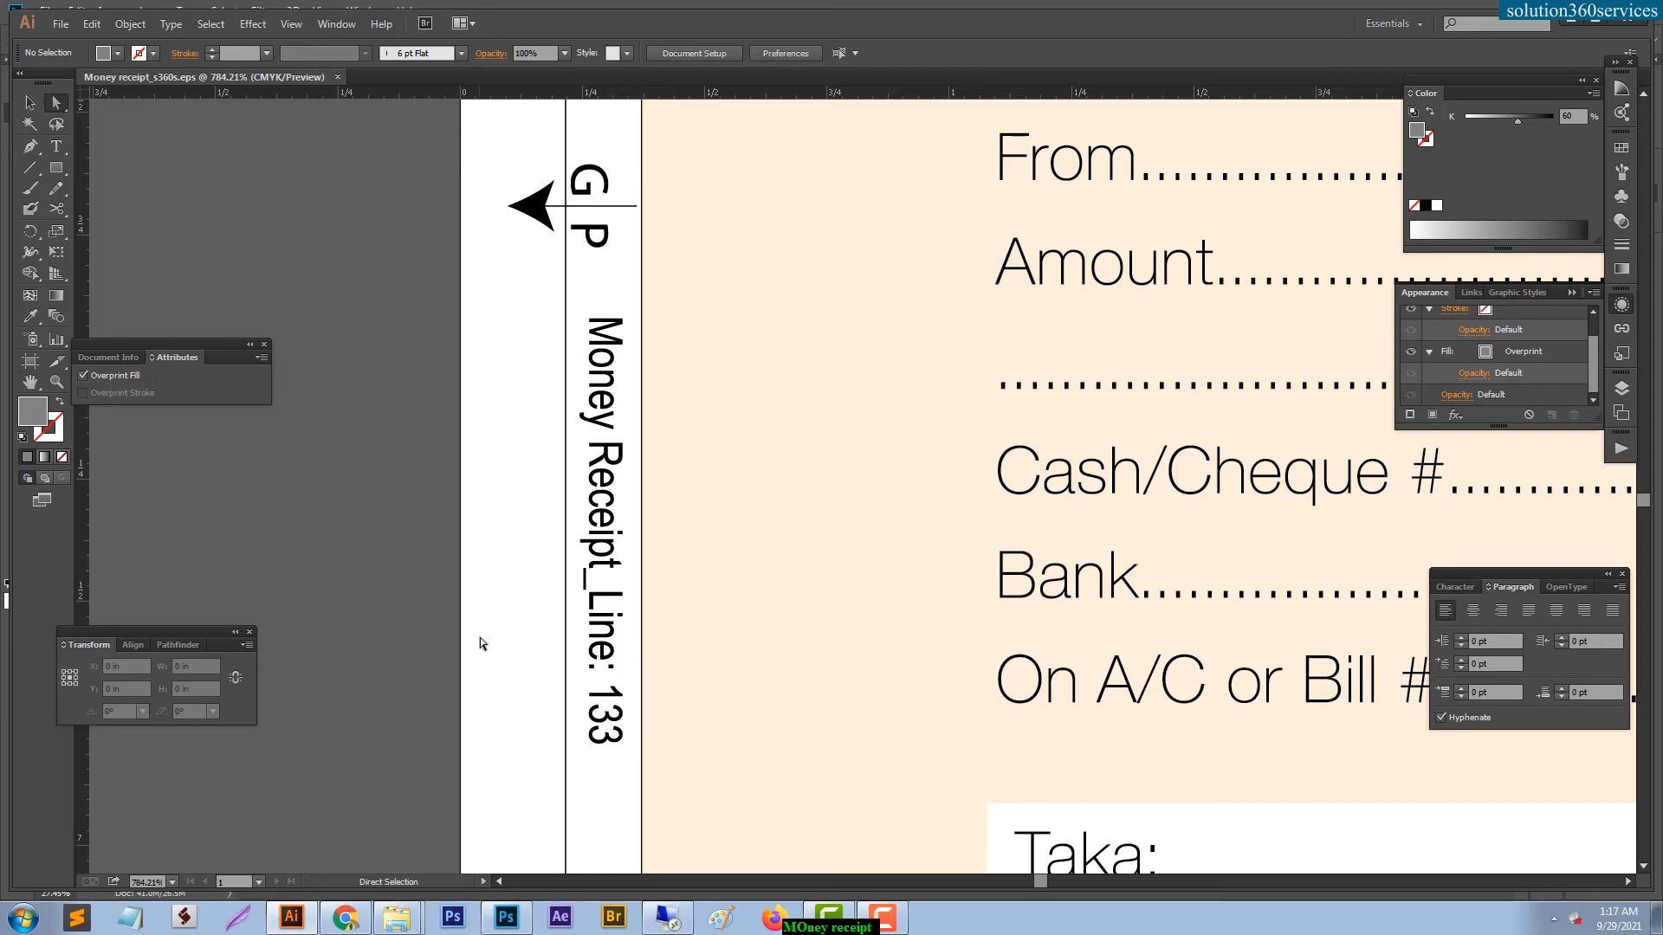
Zoom back out to the whole artboard, then view the receipts at 100%.
{"action": "key", "text": "ctrl+1"}
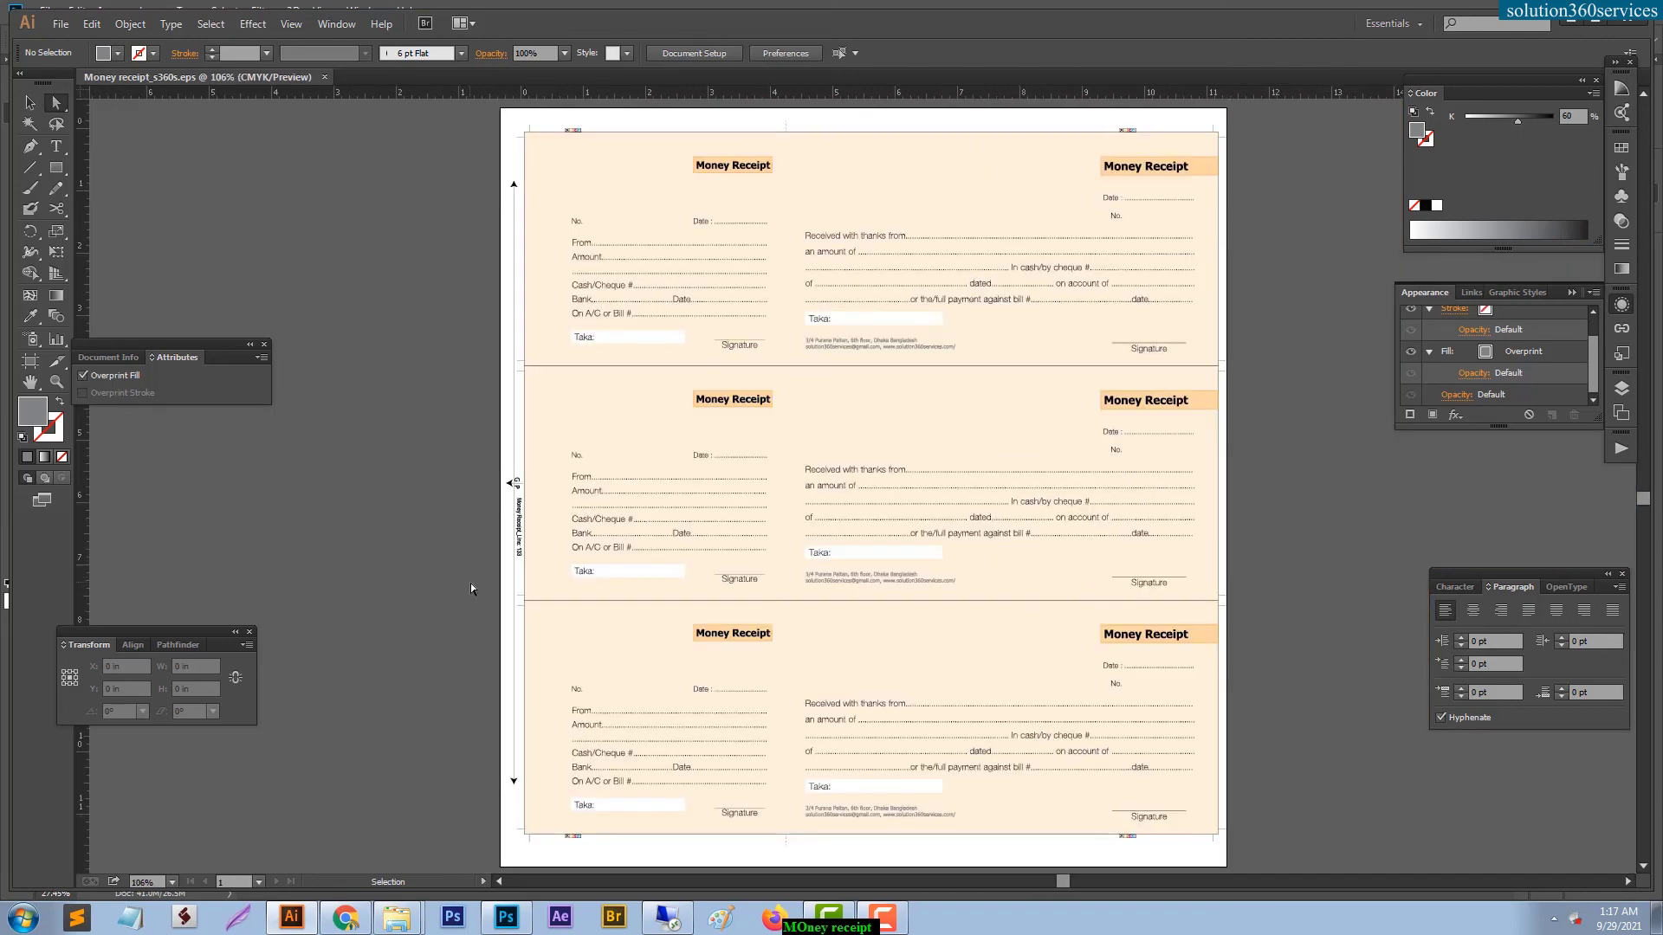
{"action": "key", "text": "ctrl+minus"}
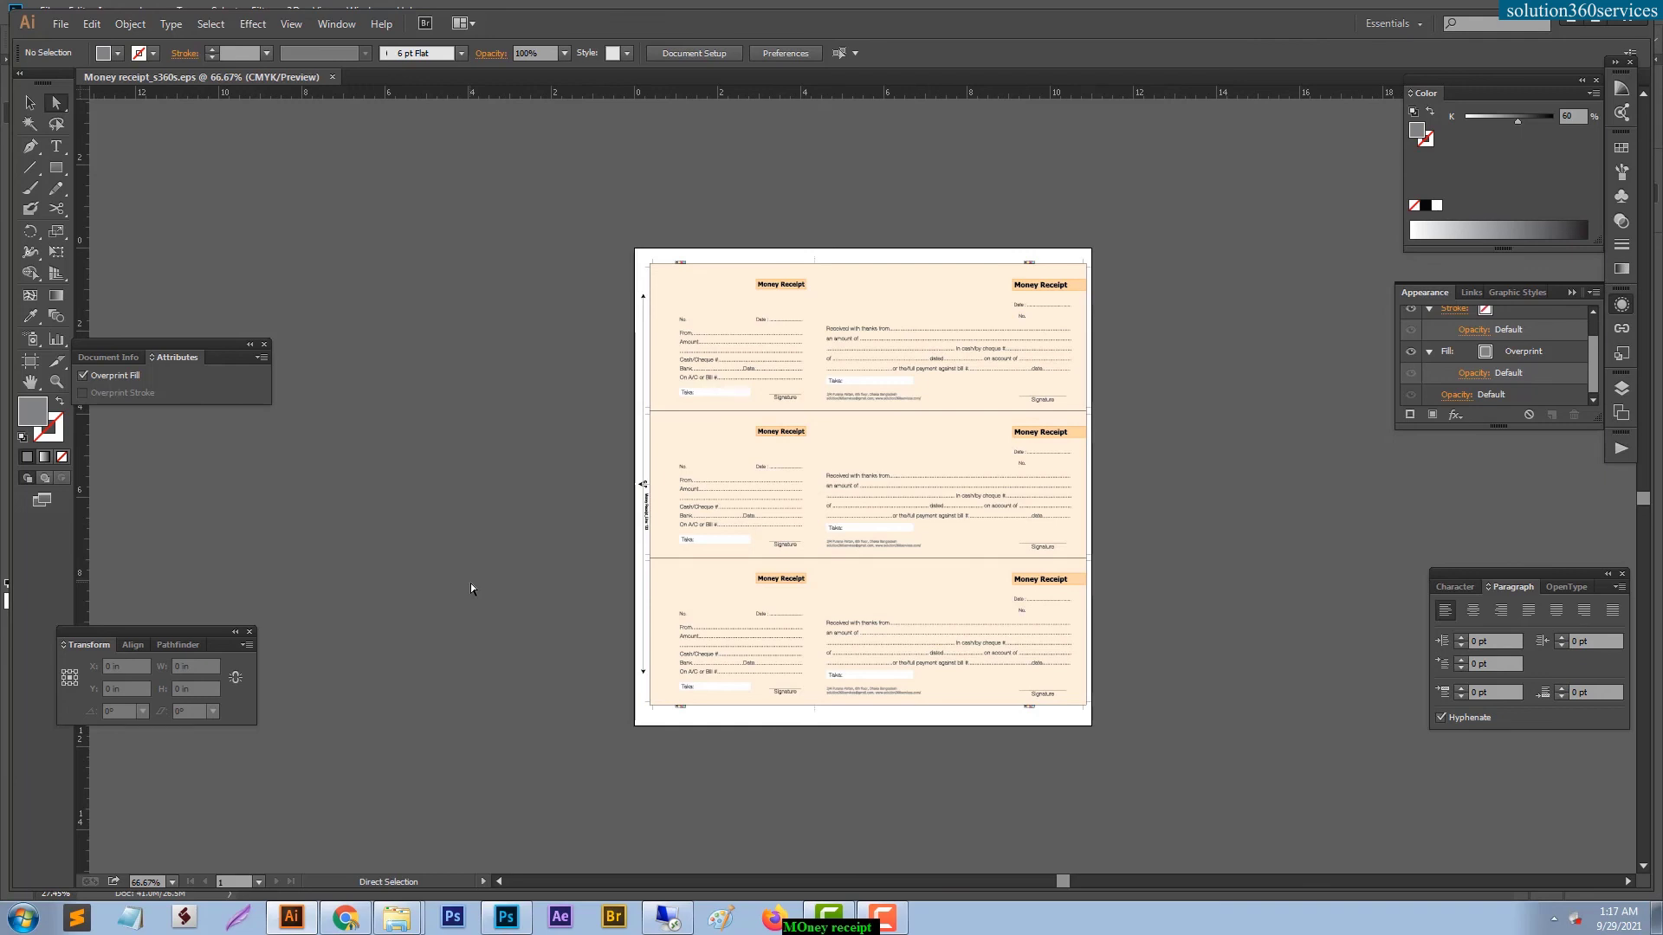
{"action": "left_click", "coordinate": [955, 567], "text": "ctrl"}
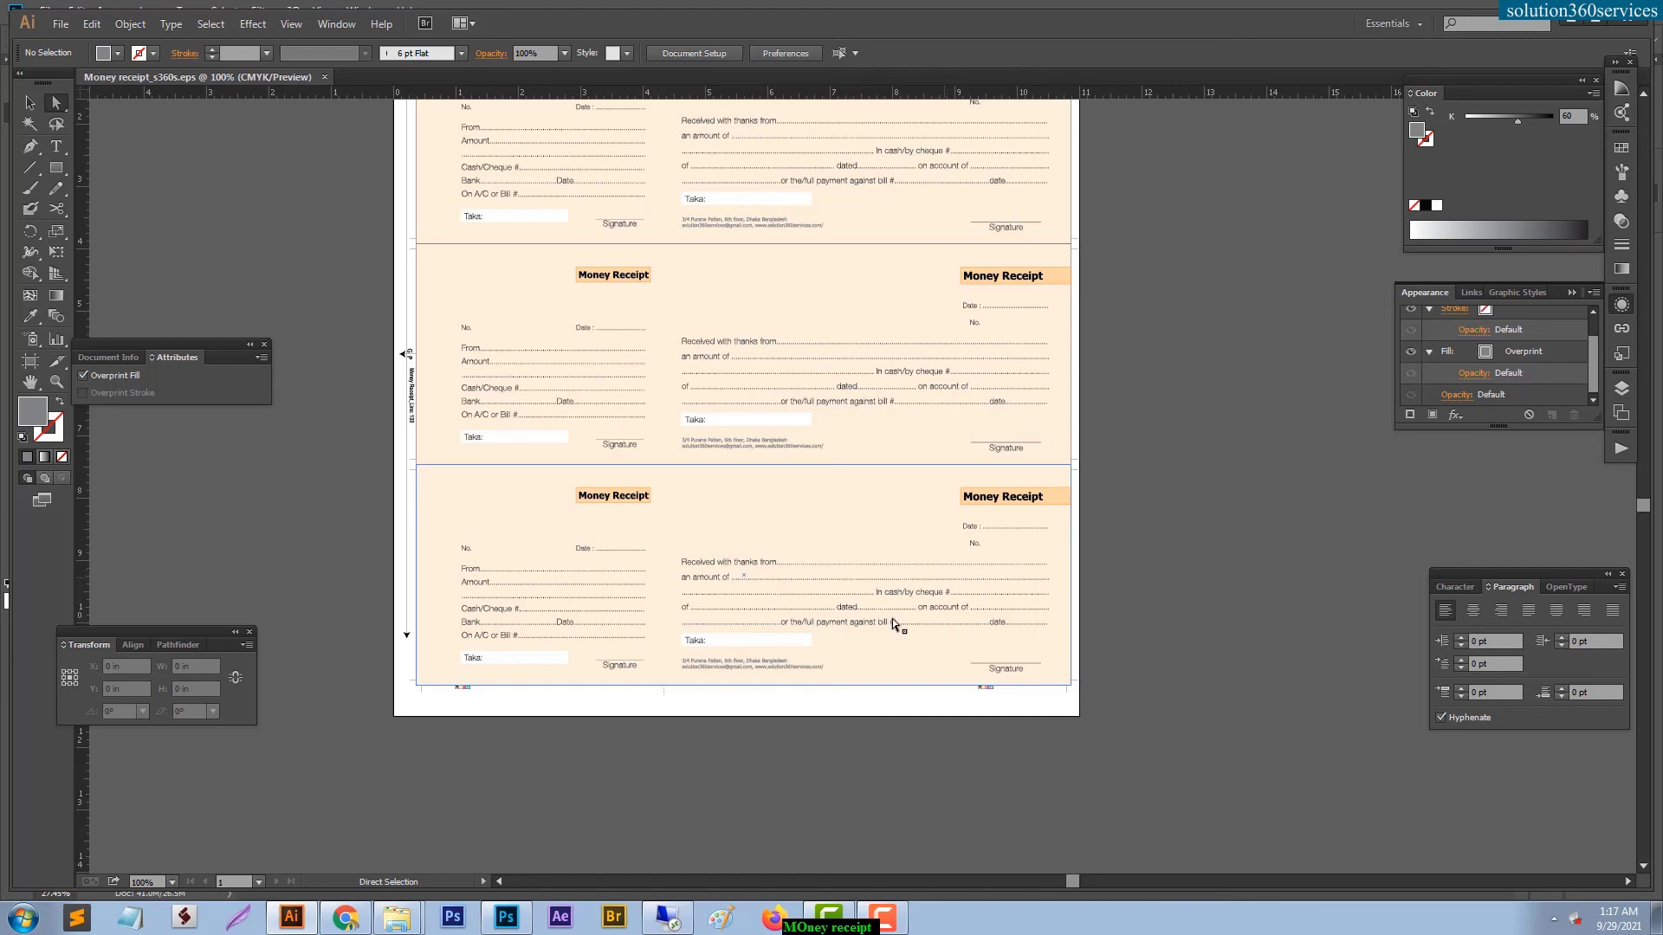
{"action": "left_click", "coordinate": [346, 918]}
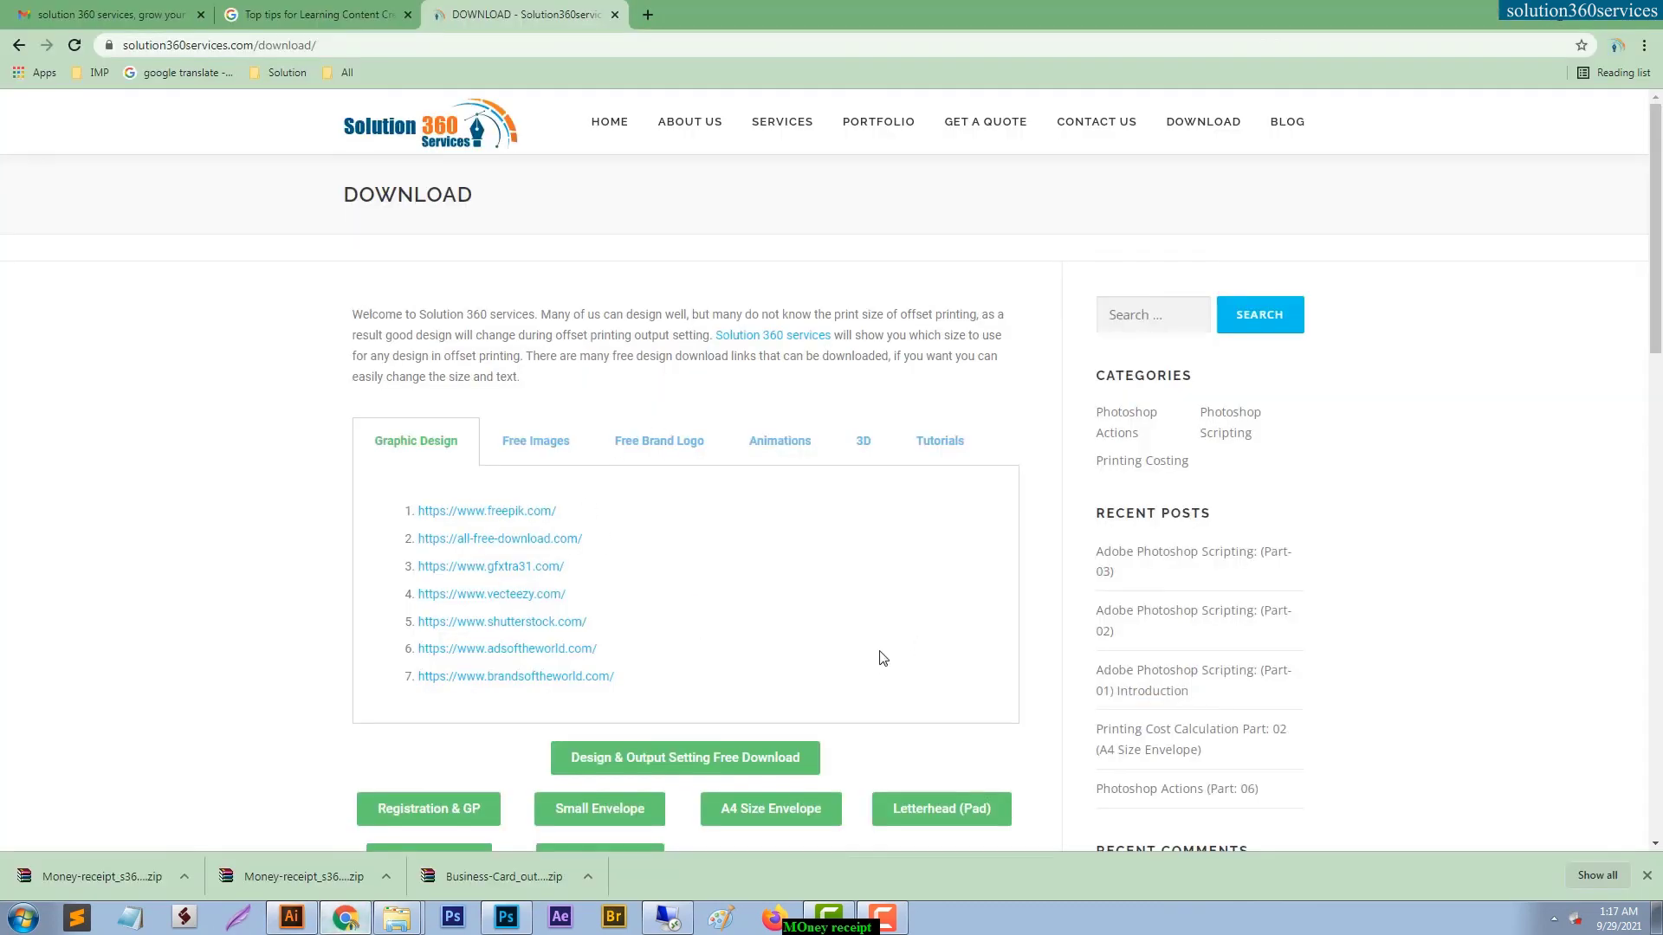
Scroll down the Download page to the Money Receipt download button.
{"action": "scroll", "coordinate": [880, 658], "scroll_direction": "down", "scroll_amount": 4}
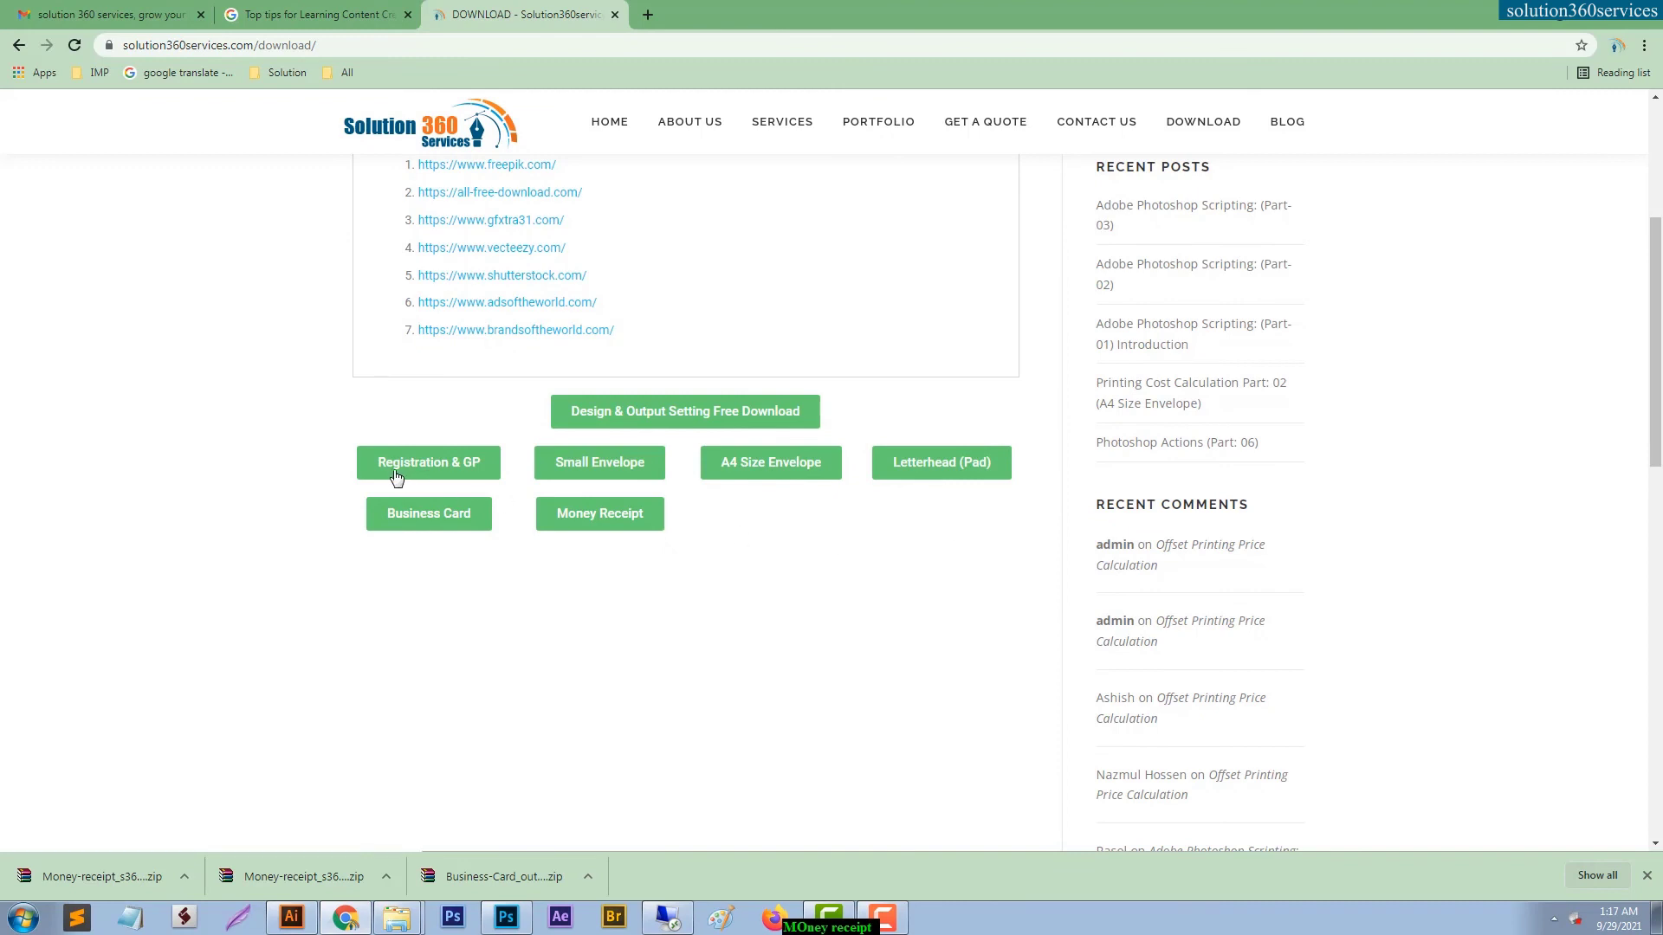